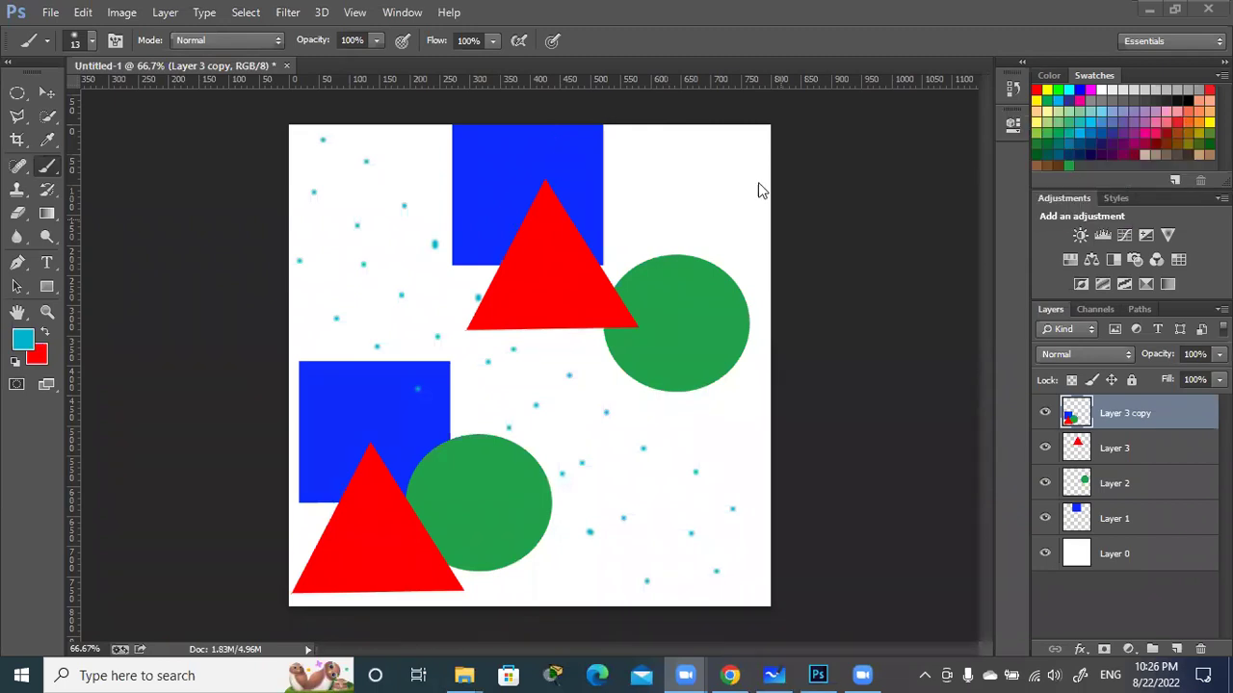
- Stamp one more cyan dot on the canvas and bring up Edit > Preferences
left_click(643, 448)
left_click(85, 12)
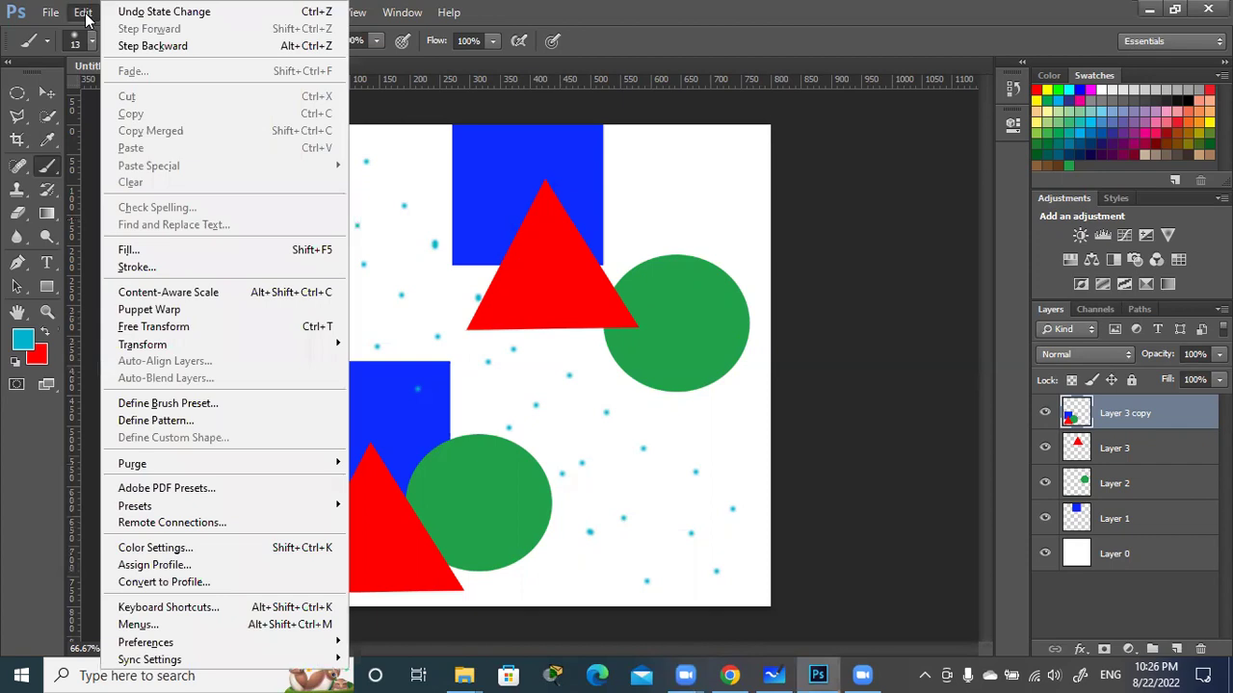
mouse_move(145, 643)
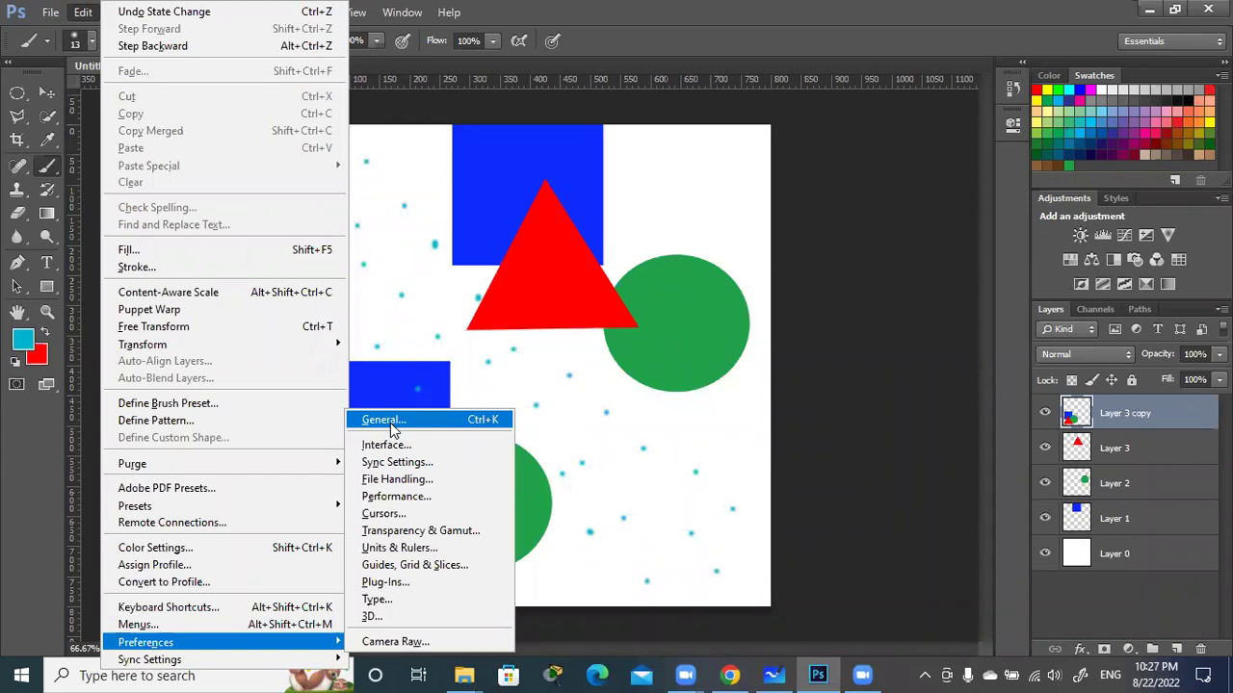
- Browse the General, Interface, File Handling and Performance preference pages, then close without changes
left_click(392, 423)
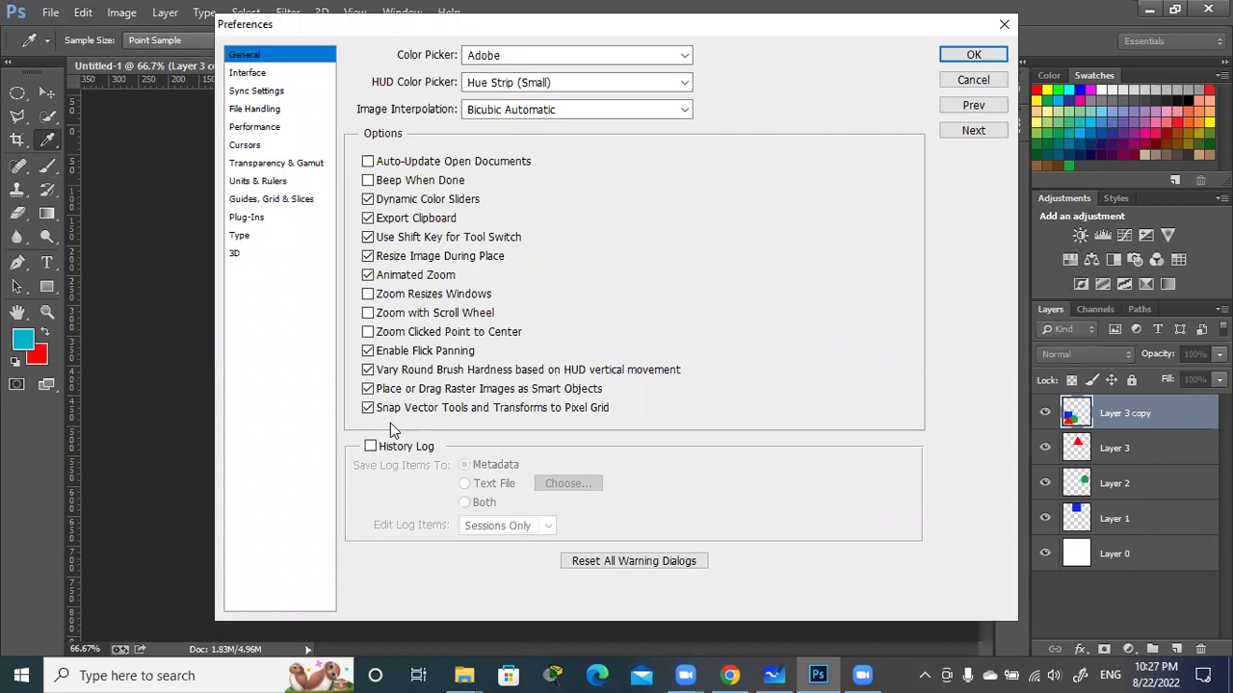
left_click(256, 75)
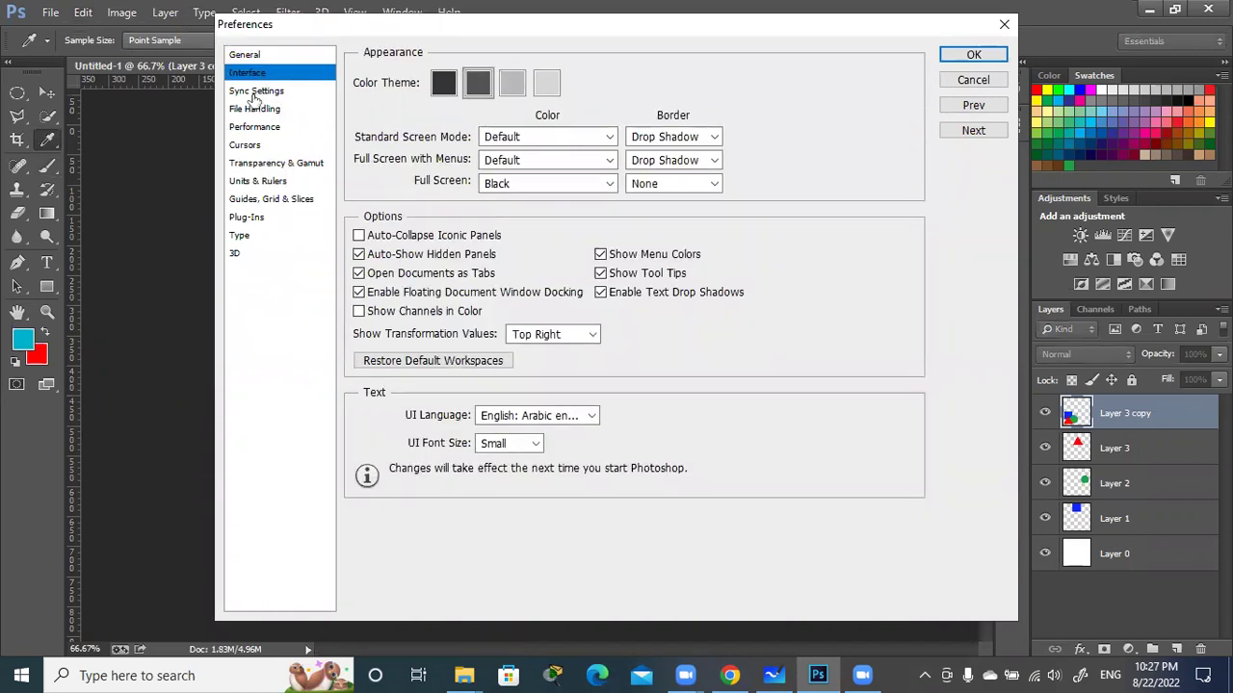
left_click(255, 91)
left_click(252, 110)
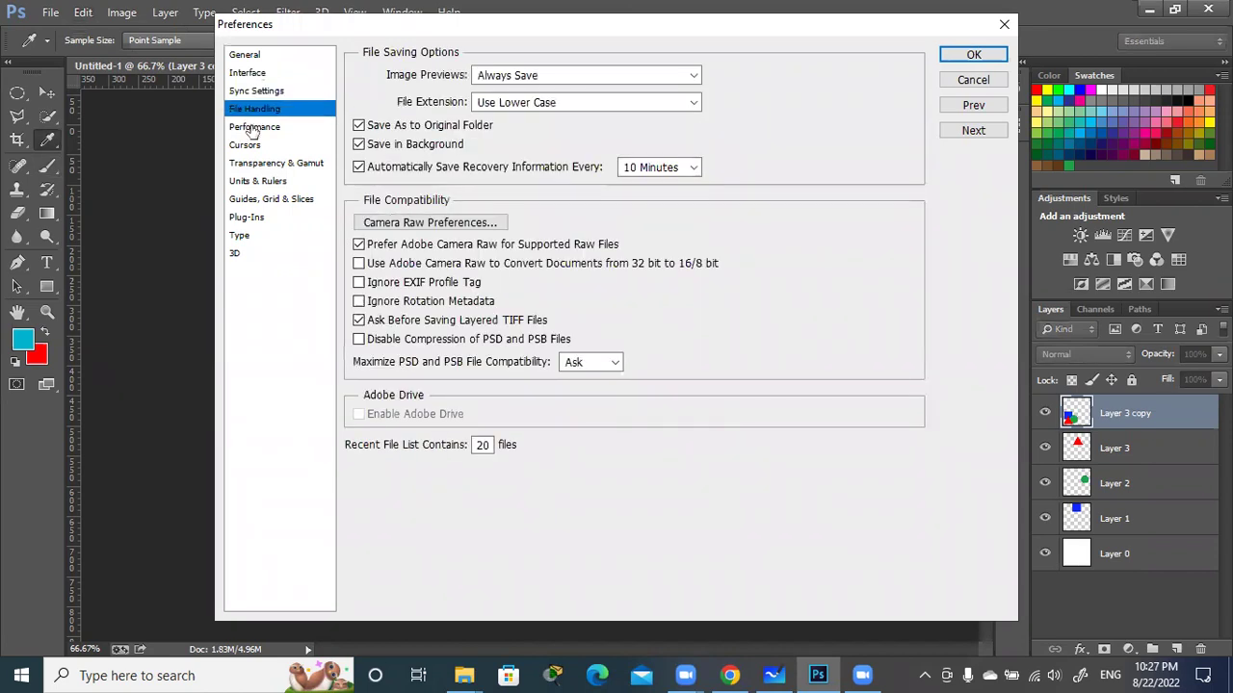
left_click(252, 129)
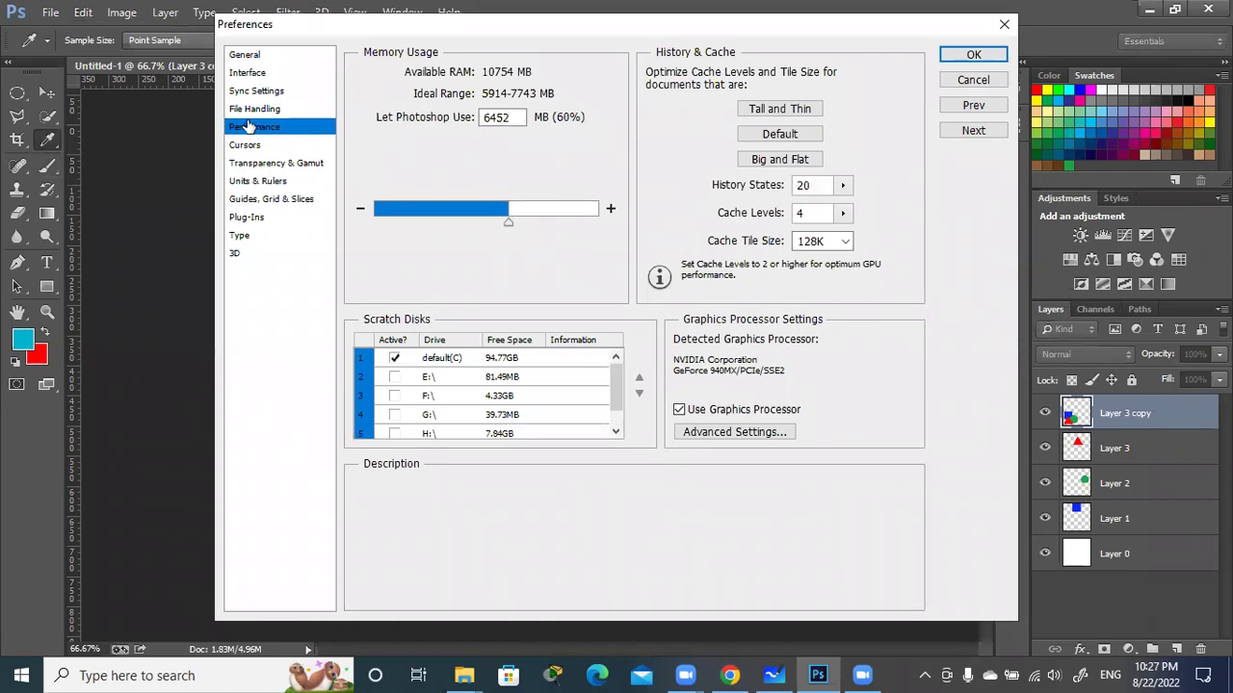
left_click(1004, 25)
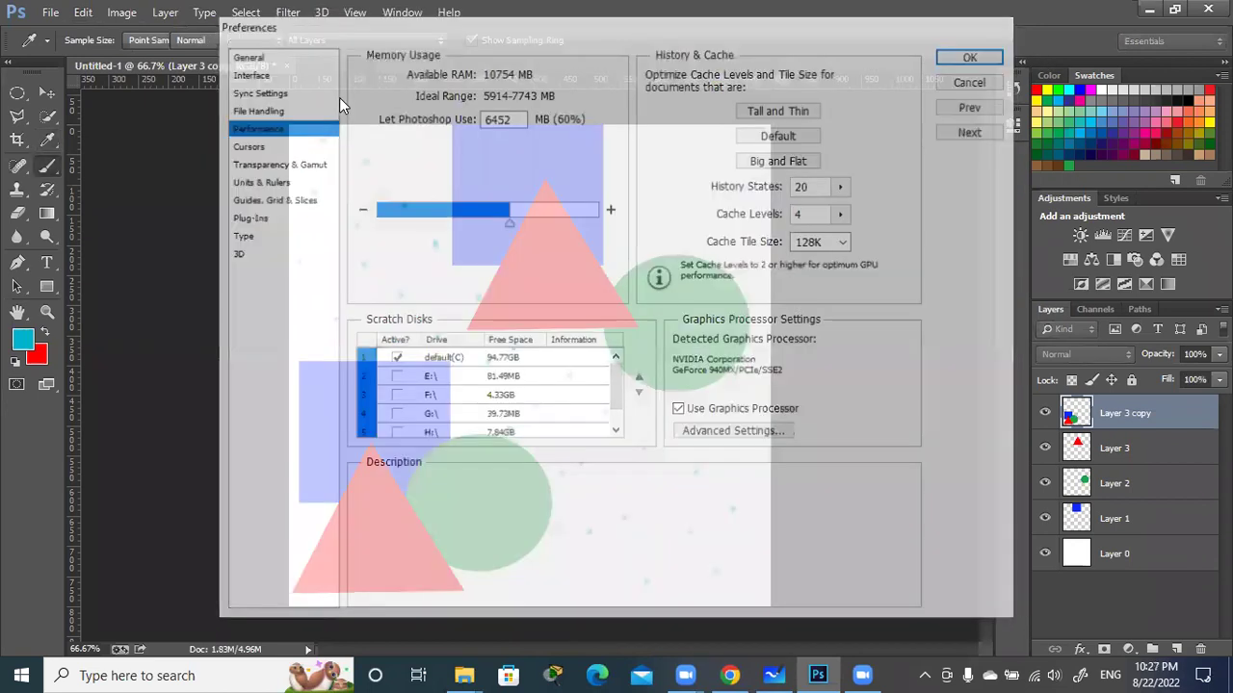
- Reopen the Performance preferences and change History States from 20 to 50
left_click(84, 12)
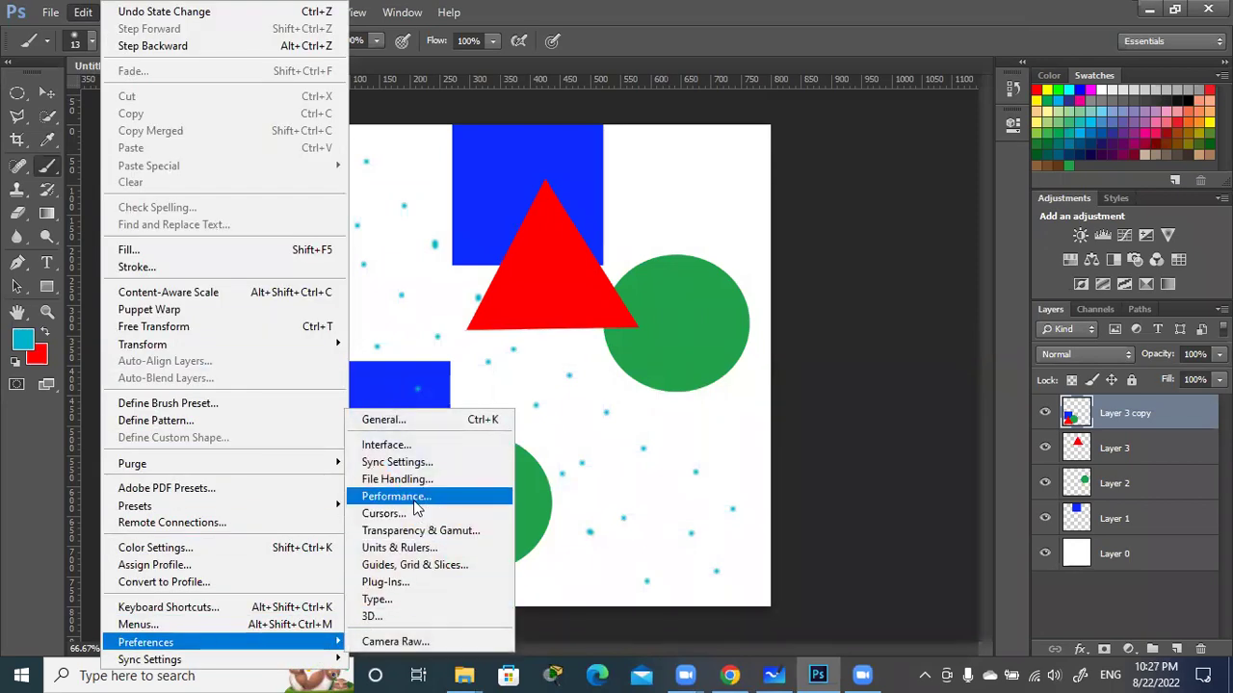
left_click(396, 496)
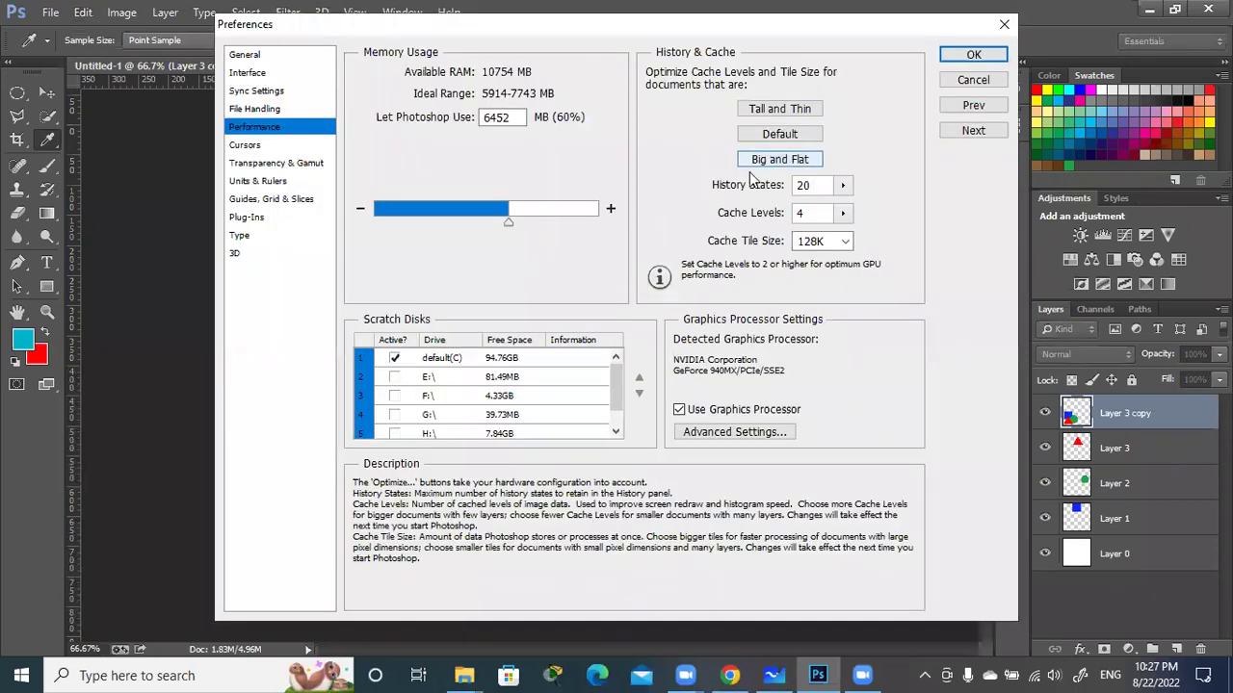
mouse_move(809, 184)
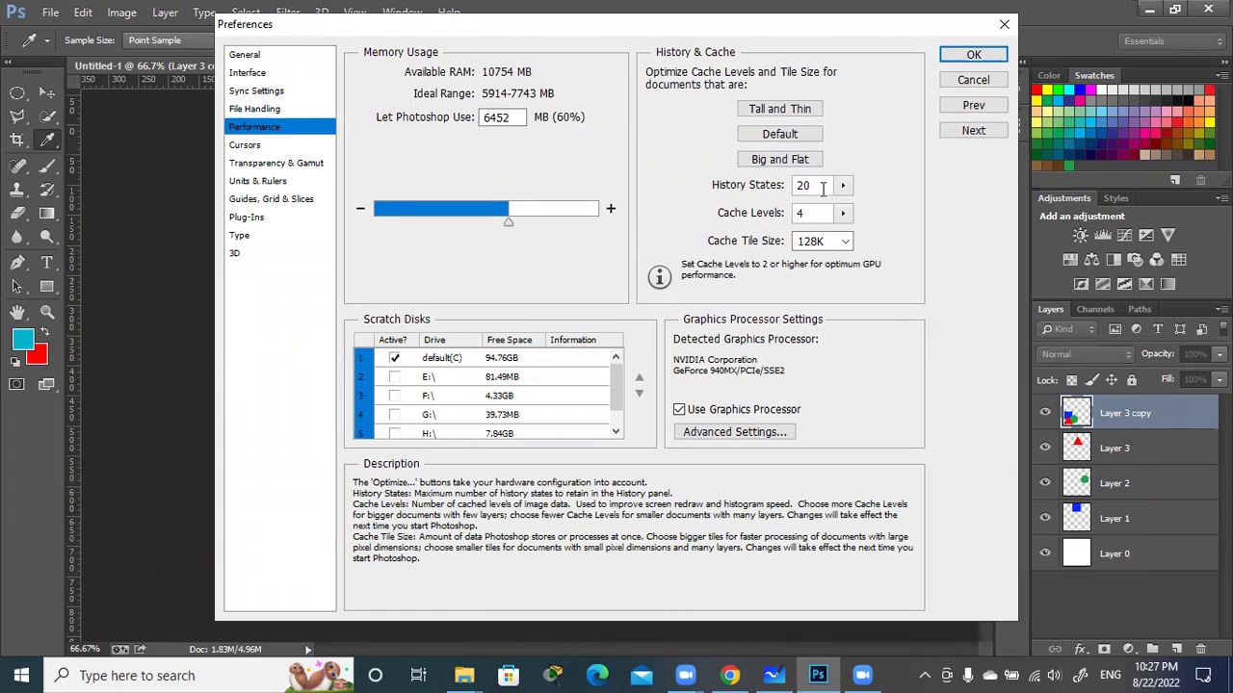
left_click(810, 184)
left_click_drag(810, 184, 788, 190)
type("50")
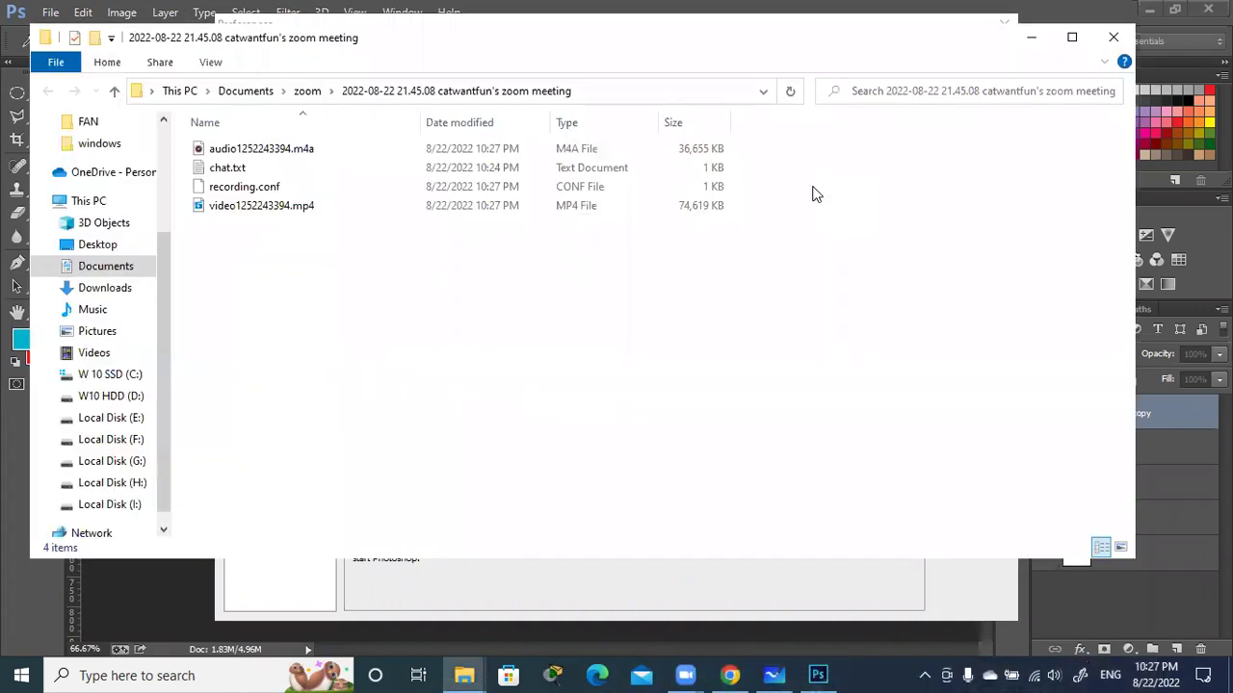
- Minimize the File Explorer recording folder so Photoshop's Performance preferences show again
left_click(1032, 37)
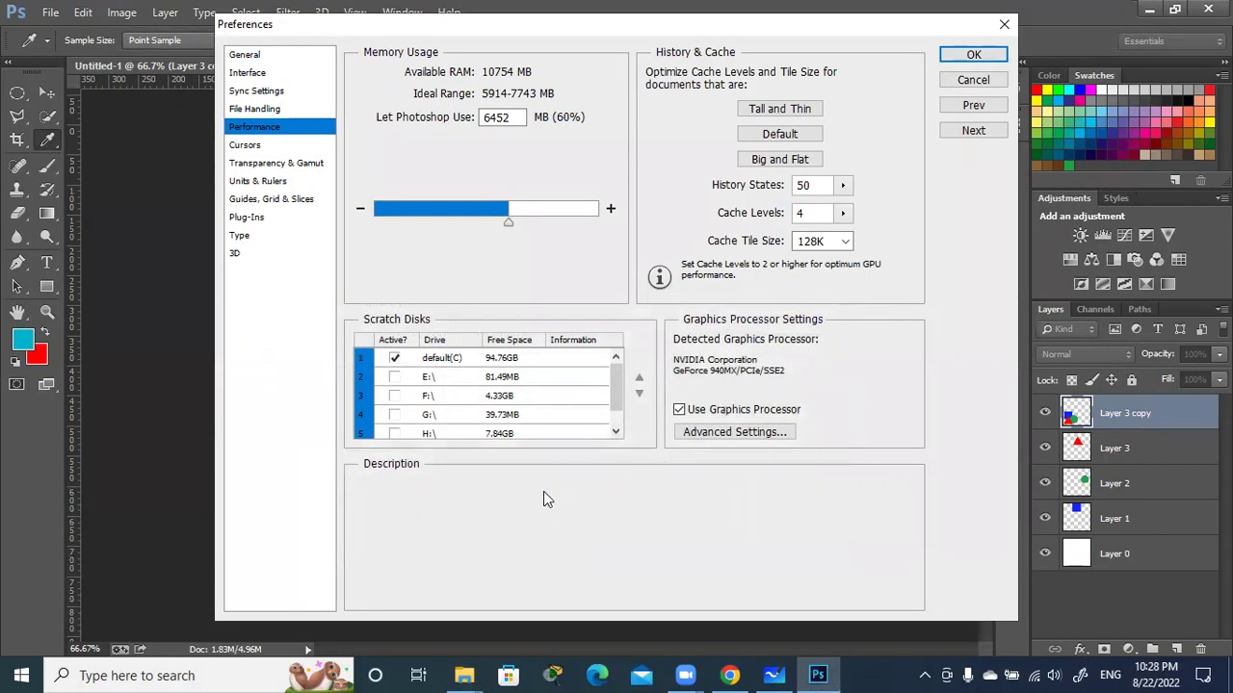
mouse_move(810, 185)
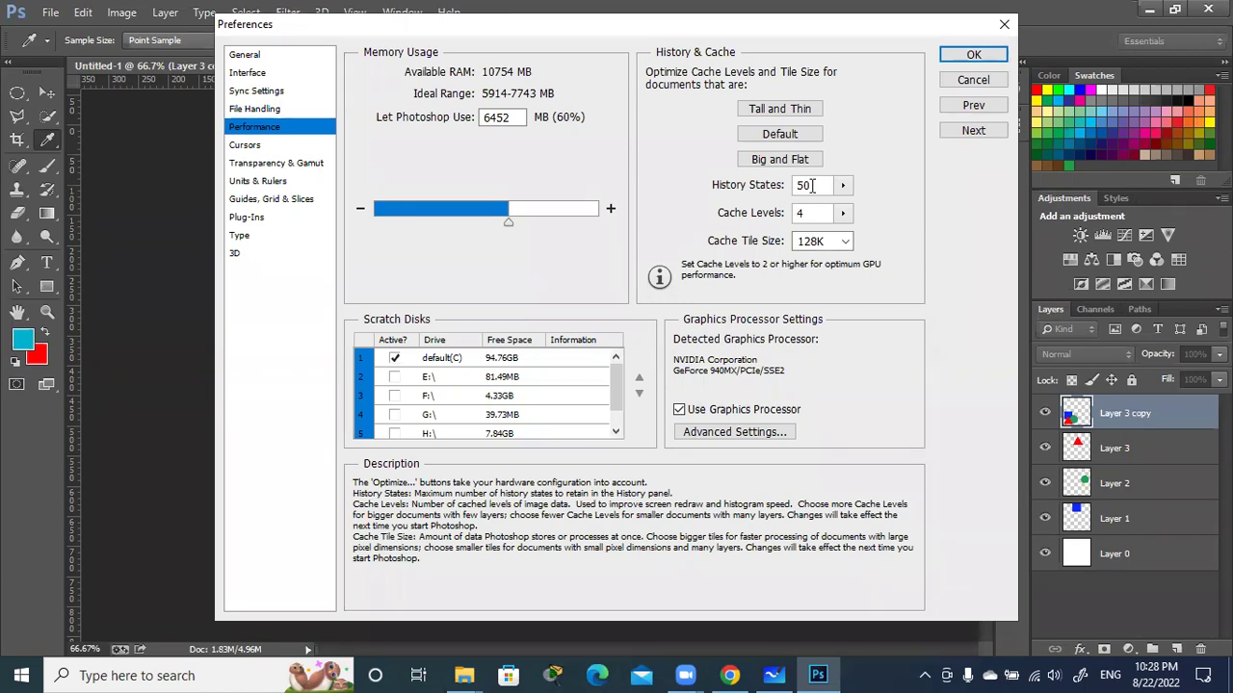
- Apply the 50 history states setting and undo the last three brush-dot steps
left_click(973, 54)
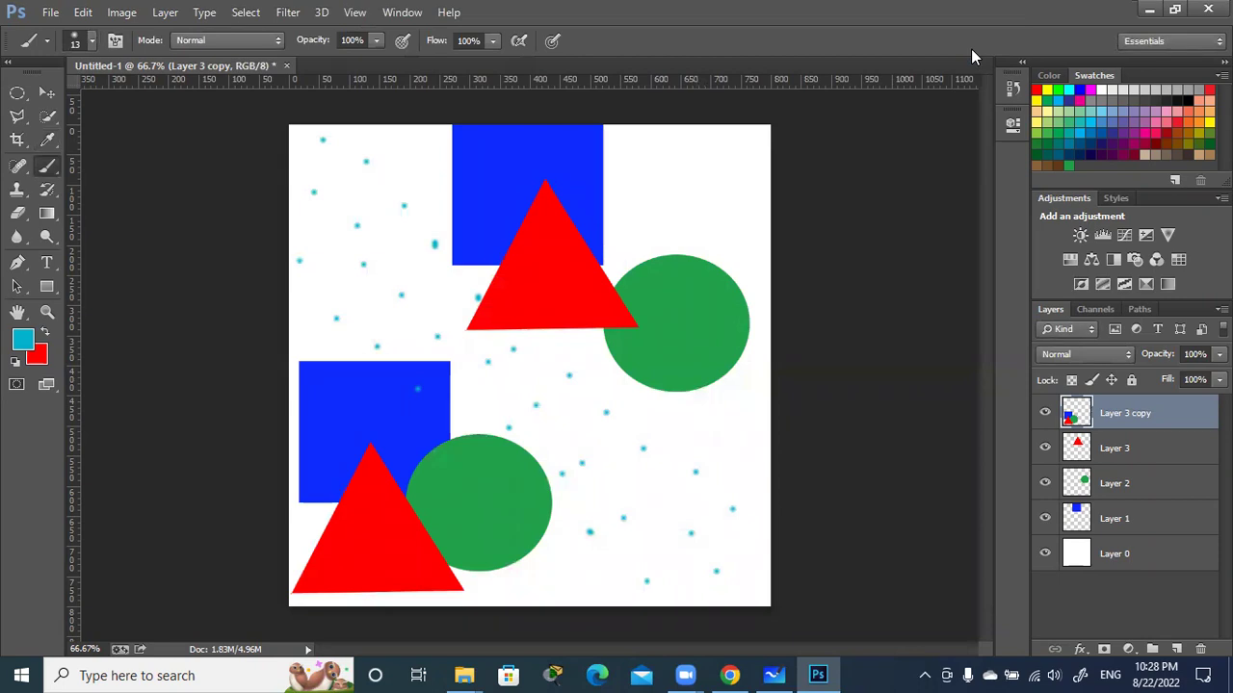
key("ctrl+alt+z")
key("ctrl+alt+z")
key("ctrl+alt+z")
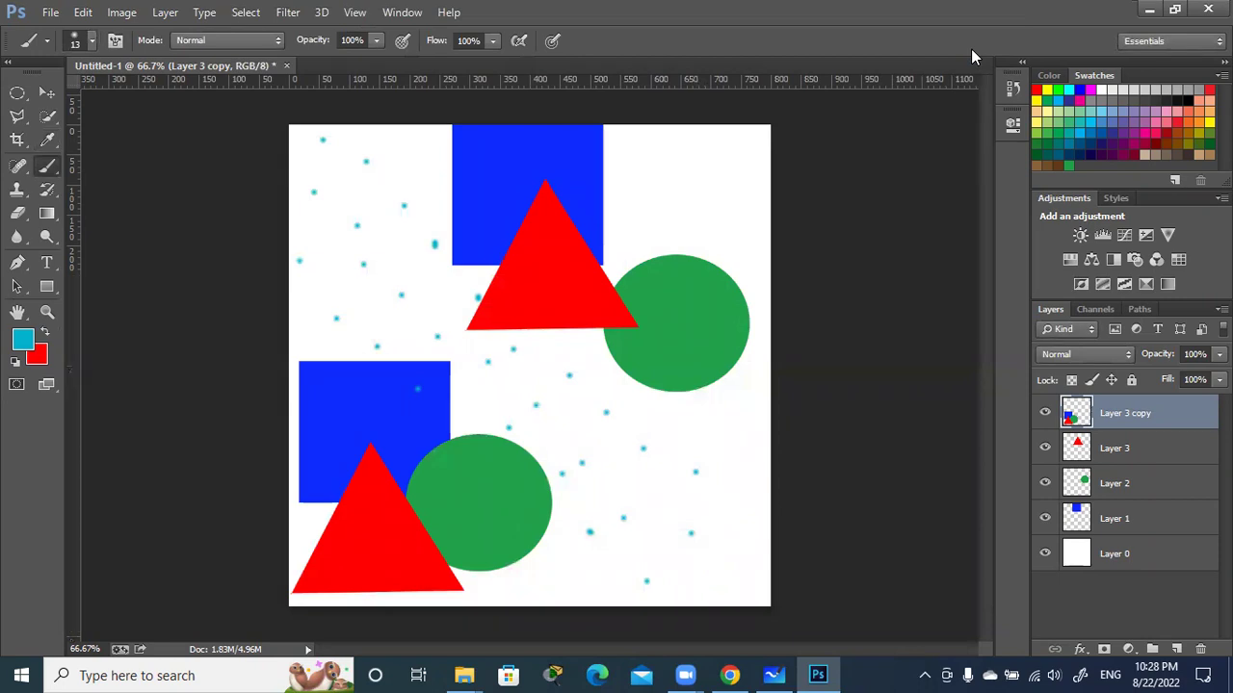
key("ctrl+alt+z")
key("ctrl+alt+z")
key("ctrl+alt+z")
key("ctrl+alt+z")
key("ctrl+alt+z")
key("ctrl+alt+z")
key("ctrl+alt+z")
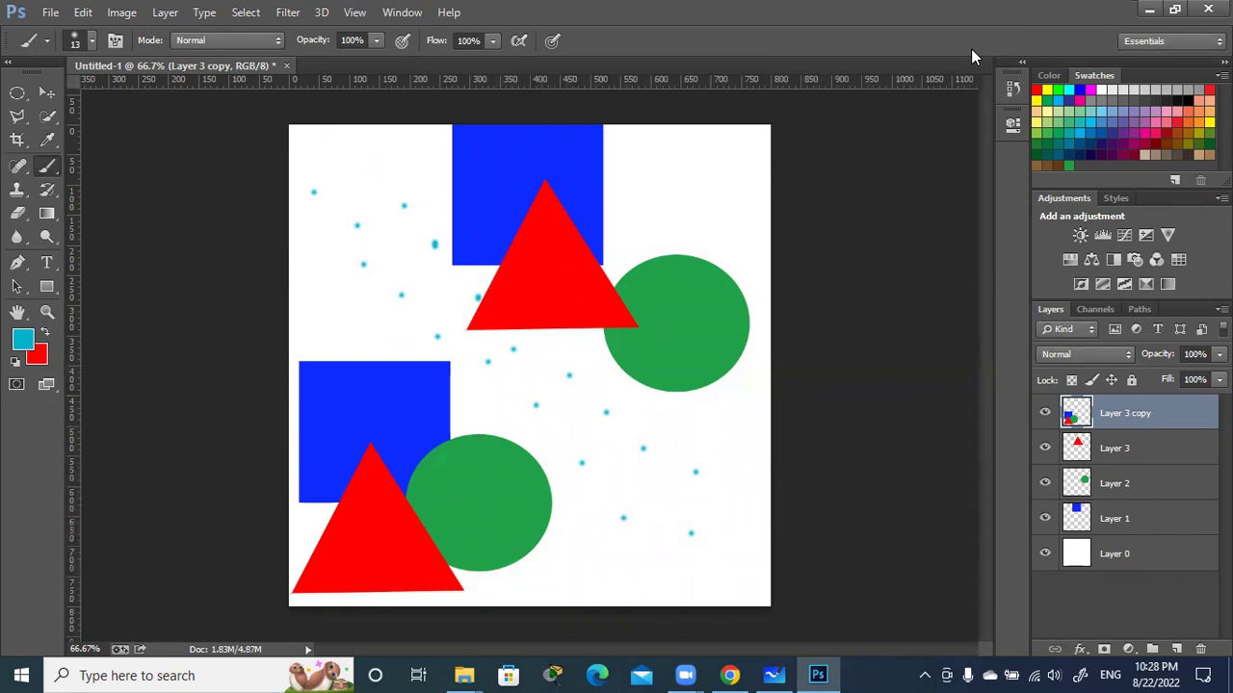
key("ctrl+alt+z")
key("ctrl+alt+z")
key("ctrl+alt+z")
key("ctrl+alt+z")
key("ctrl+alt+z")
key("ctrl+alt+z")
key("ctrl+alt+z")
- Erase the remaining cyan dots with a size-35 Eraser, leaving only the shapes
left_click(18, 213)
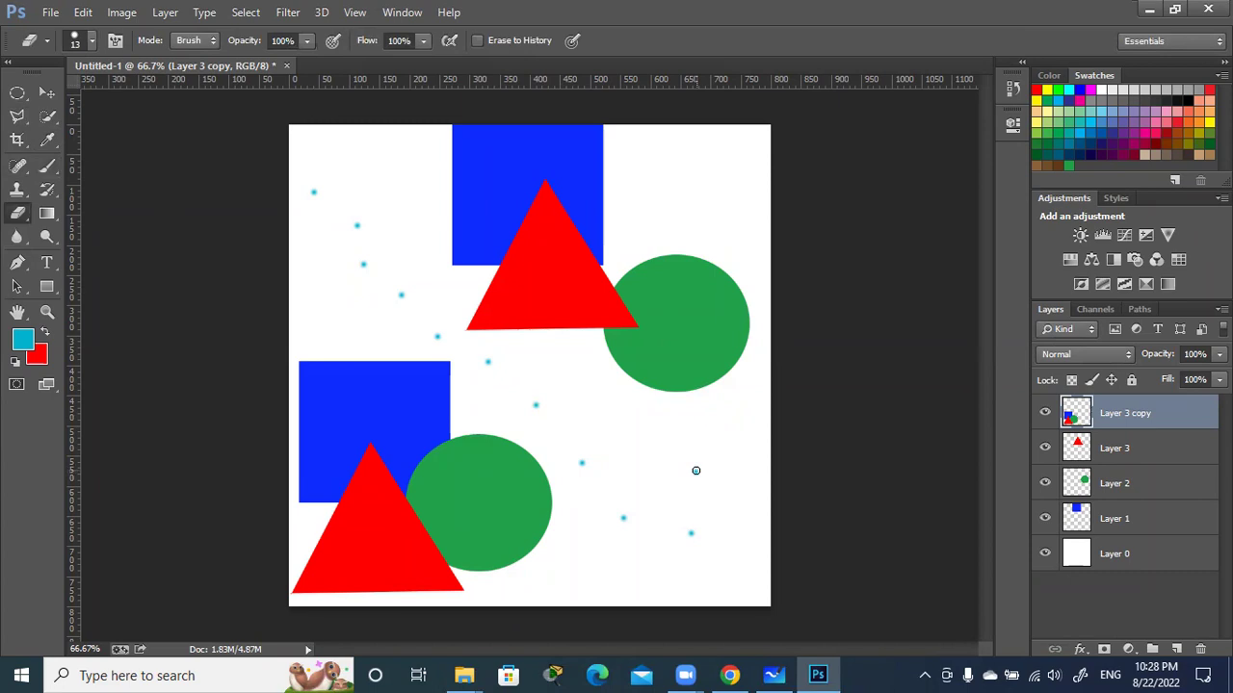
key("bracketright")
key("bracketright")
key("bracketright")
mouse_move(696, 470)
left_mouse_down()
mouse_move(633, 525)
mouse_move(420, 330)
left_mouse_up()
left_click_drag(420, 330, 312, 191)
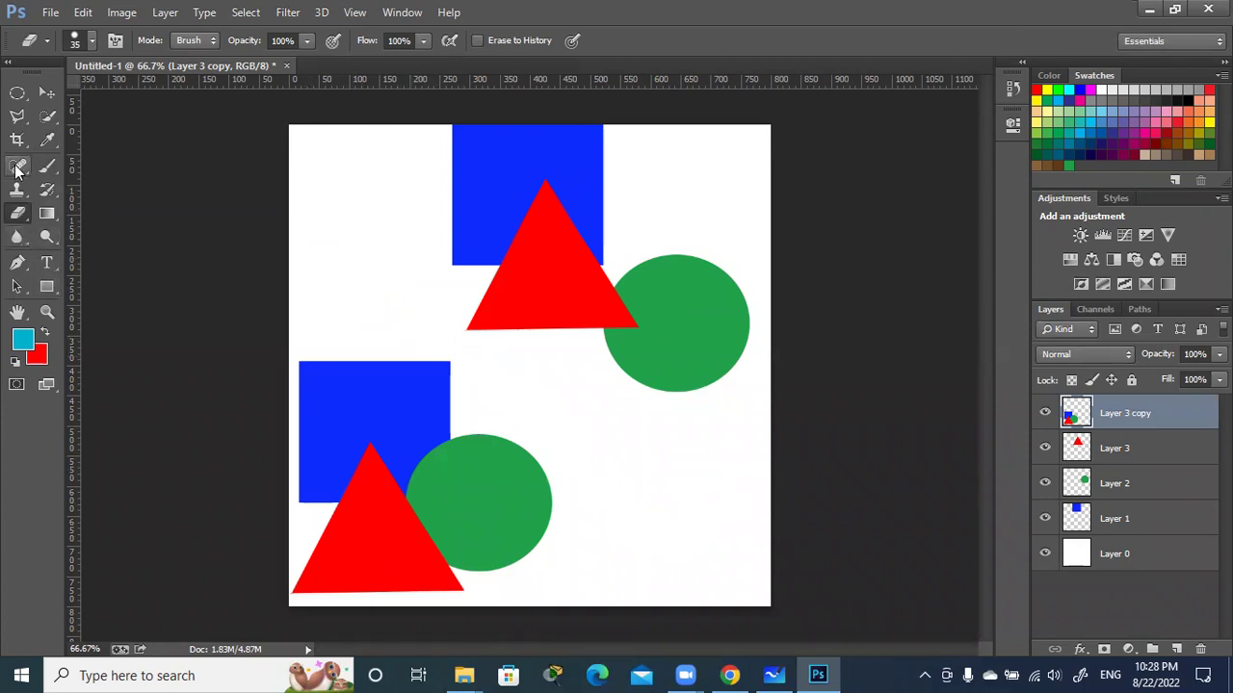
left_click(47, 166)
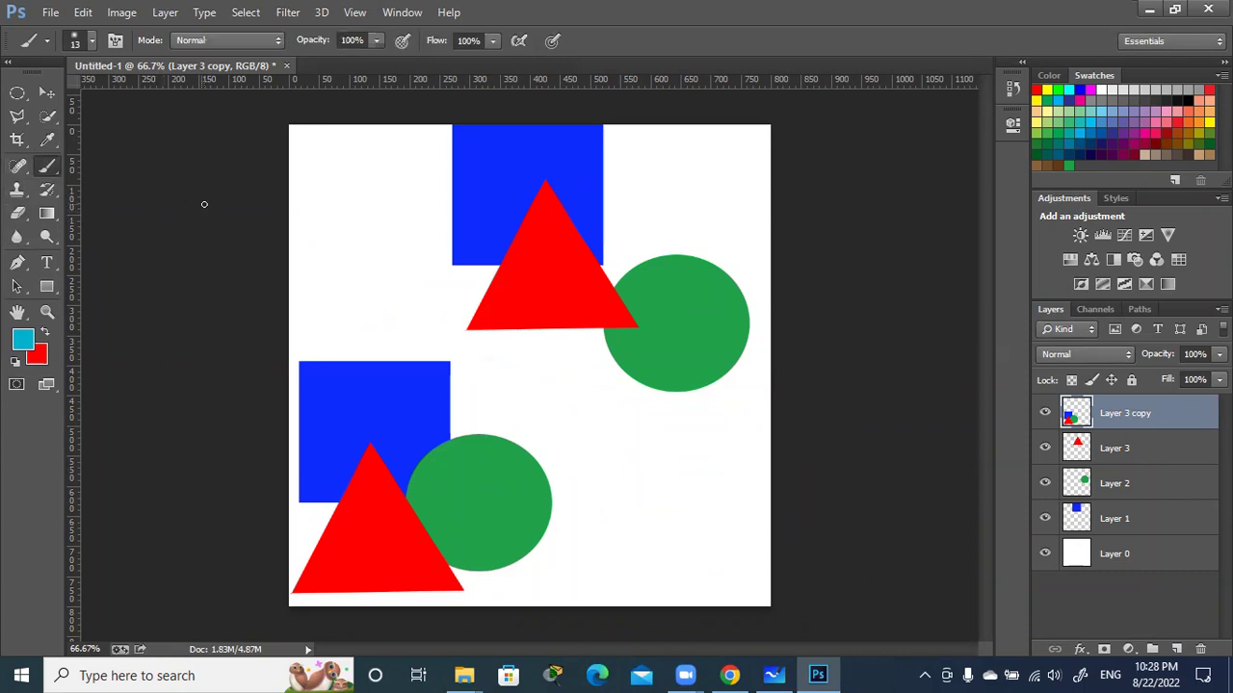
- Set the brush to size 30 and stamp a diagonal dot row from top left to lower right
key("bracketright")
key("bracketright")
key("bracketright")
left_click(309, 148)
left_click(323, 179)
left_click(339, 200)
left_click(355, 221)
left_click(368, 242)
left_click(388, 264)
left_click(403, 291)
left_click(435, 334)
left_click(474, 359)
left_click(506, 394)
left_click(537, 421)
left_click(570, 459)
left_click(606, 502)
left_click(643, 538)
- Stamp second and third diagonal dot rows back toward the upper left and top
left_click(688, 560)
left_click(709, 528)
left_click(673, 496)
left_click(637, 465)
left_click(600, 422)
left_click(554, 386)
left_click(522, 360)
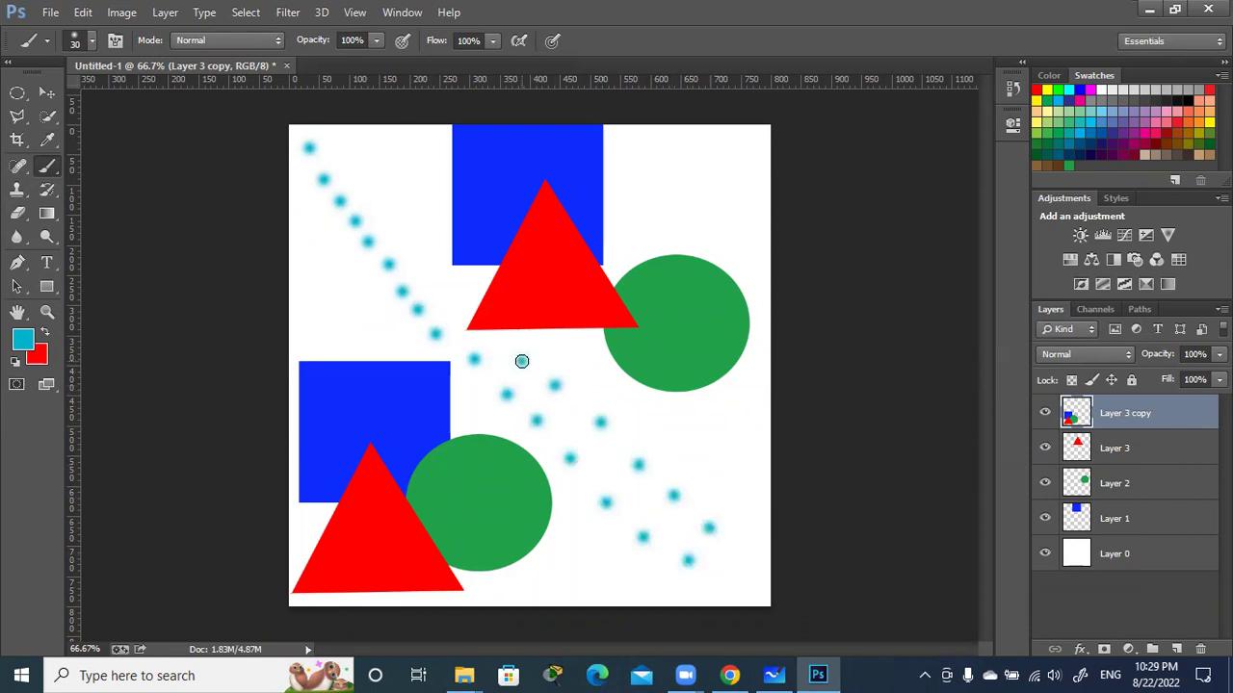
left_click(432, 277)
left_click(406, 233)
left_click(375, 190)
left_click(365, 155)
left_click(415, 200)
left_click(430, 232)
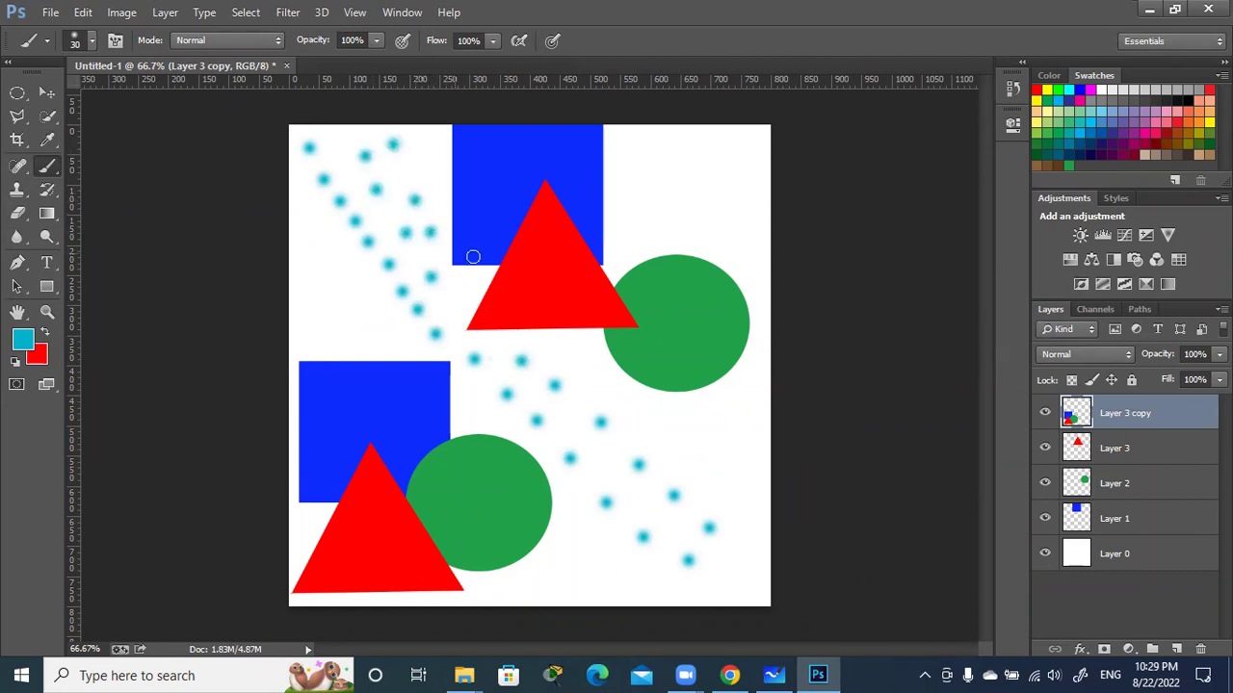
left_click(626, 150)
- Paint a dot row from above the green circle down the right edge and back left
left_click(643, 186)
left_click(664, 203)
left_click(684, 223)
left_click(729, 250)
left_click(750, 271)
left_click(761, 304)
left_click(765, 348)
left_click(760, 374)
left_click(746, 407)
left_click(727, 432)
left_click(689, 428)
left_click(653, 412)
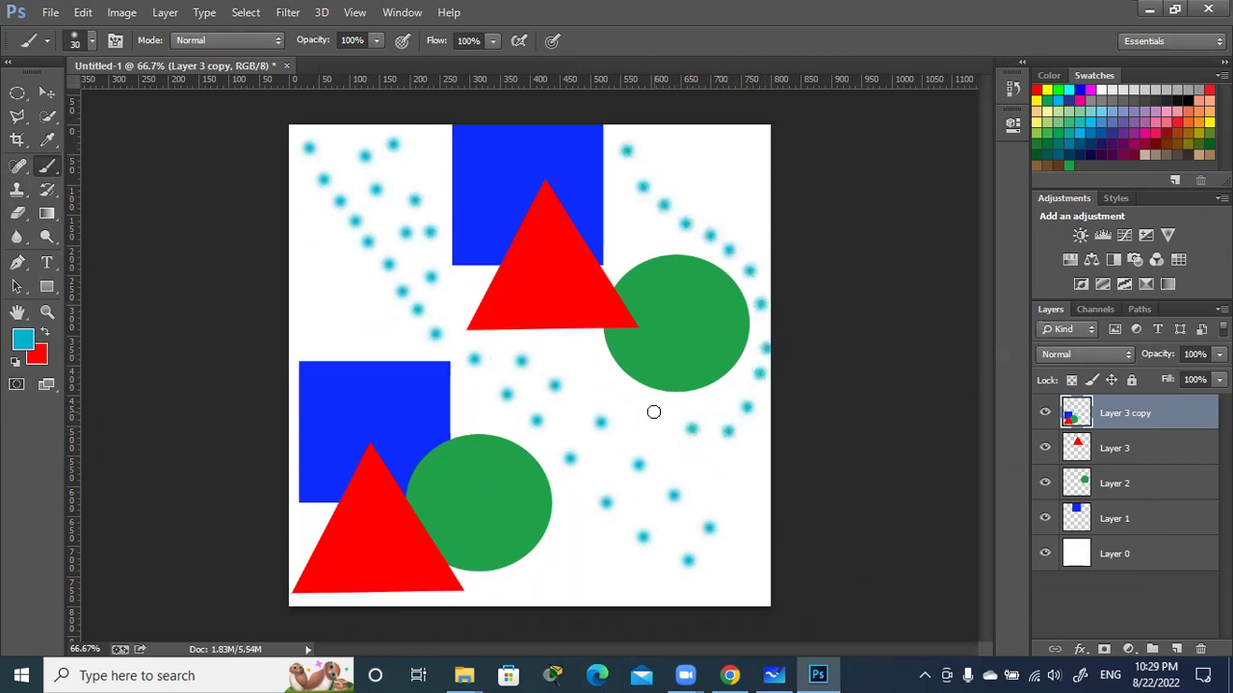
left_click(611, 389)
left_click(583, 356)
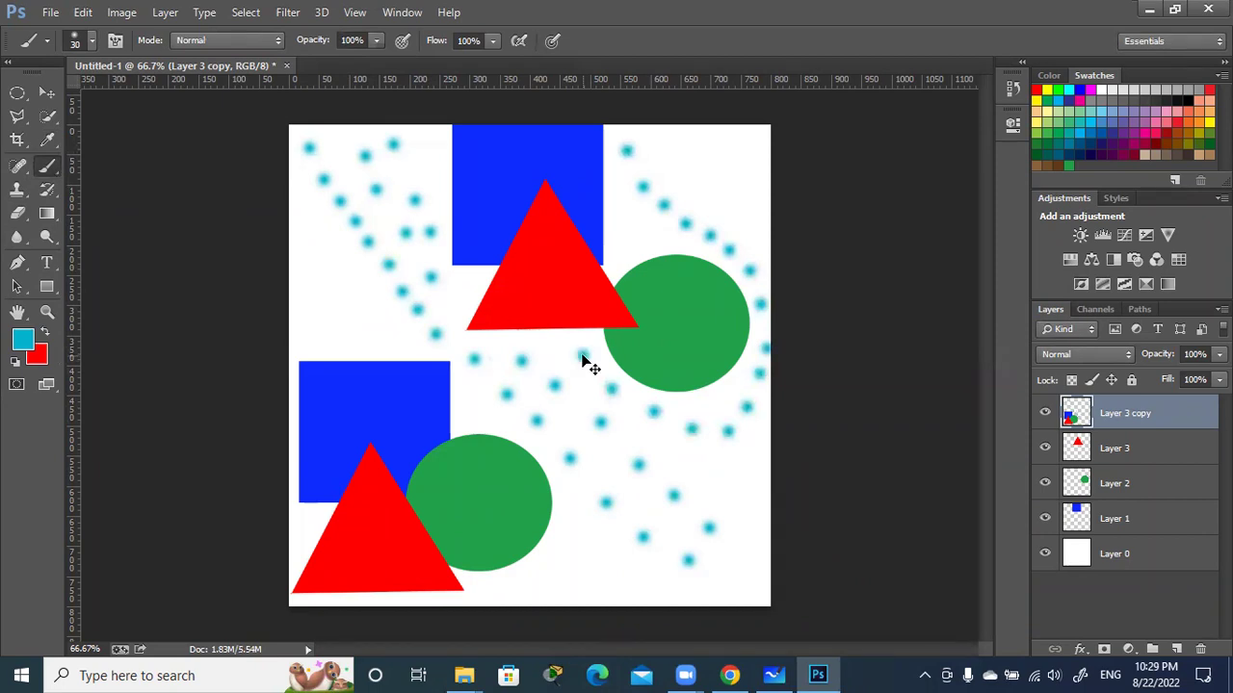
- Step back through three brush strokes, removing four, five and five cyan dots
key("ctrl+alt+z")
key("ctrl+alt+z")
key("ctrl+alt+z")
key("ctrl+alt+z")
key("ctrl+alt+z")
key("ctrl+alt+z")
key("ctrl+alt+z")
key("ctrl+alt+z")
key("ctrl+alt+z")
key("ctrl+alt+z")
key("ctrl+alt+z")
key("ctrl+alt+z")
key("ctrl+alt+z")
key("ctrl+alt+z")
key("ctrl+alt+z")
key("ctrl+alt+z")
key("ctrl+alt+z")
key("ctrl+alt+z")
key("ctrl+alt+z")
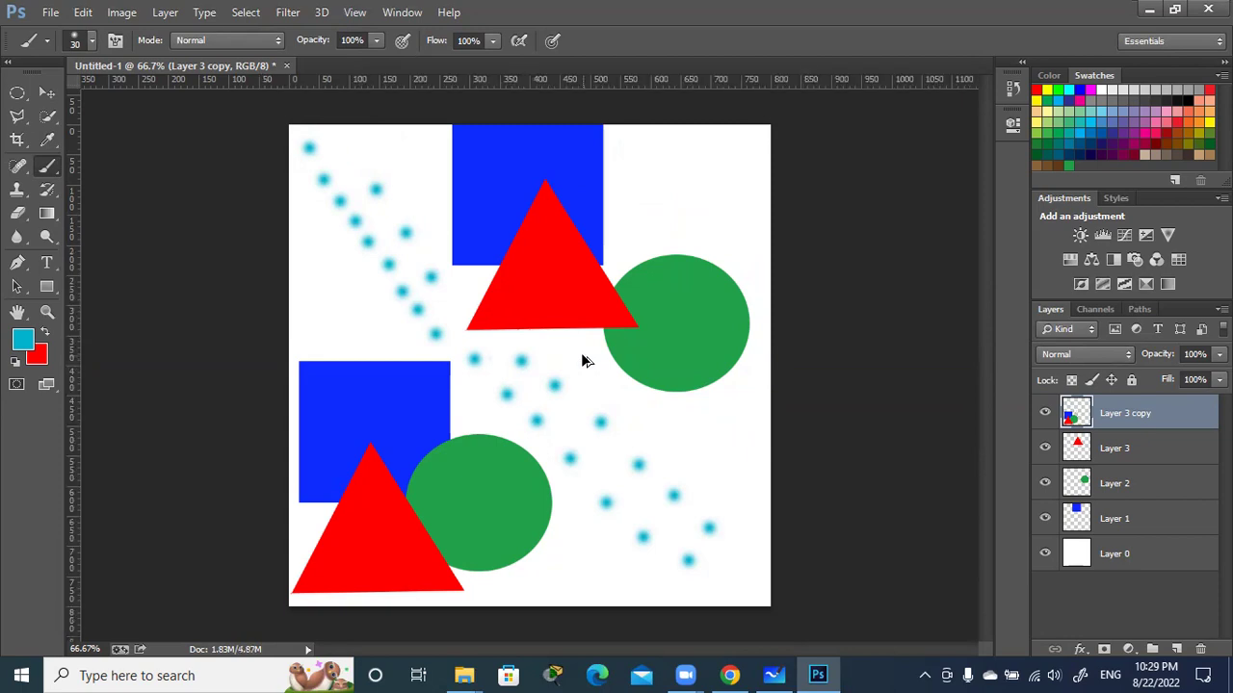
key("ctrl+alt+z")
key("ctrl+alt+z")
key("ctrl+alt+z")
key("ctrl+alt+z")
key("ctrl+alt+z")
key("ctrl+alt+z")
key("ctrl+alt+z")
key("ctrl+alt+z")
key("ctrl+alt+z")
key("ctrl+alt+z")
key("ctrl+alt+z")
key("ctrl+alt+z")
key("ctrl+alt+z")
key("ctrl+alt+z")
key("ctrl+alt+z")
key("ctrl+alt+z")
key("ctrl+alt+z")
key("ctrl+alt+z")
key("ctrl+alt+z")
key("ctrl+alt+z")
key("ctrl+alt+z")
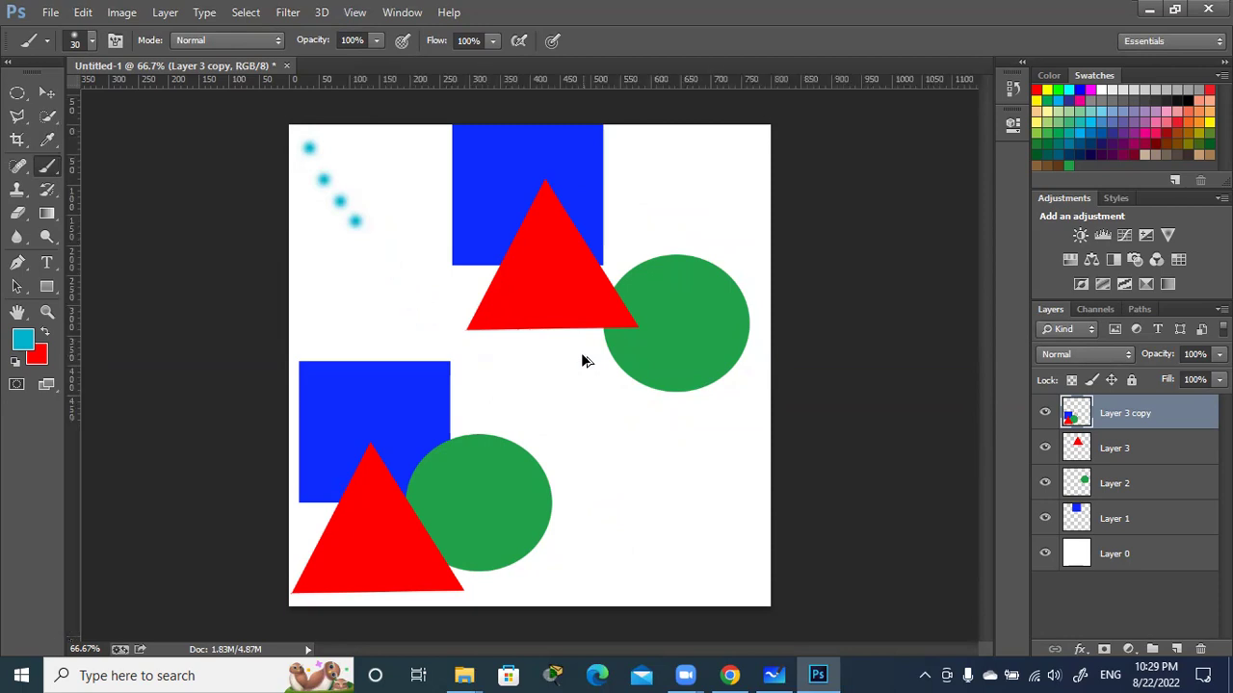
key("ctrl+alt+z")
key("ctrl+alt+z")
key("ctrl+alt+z")
key("ctrl+alt+z")
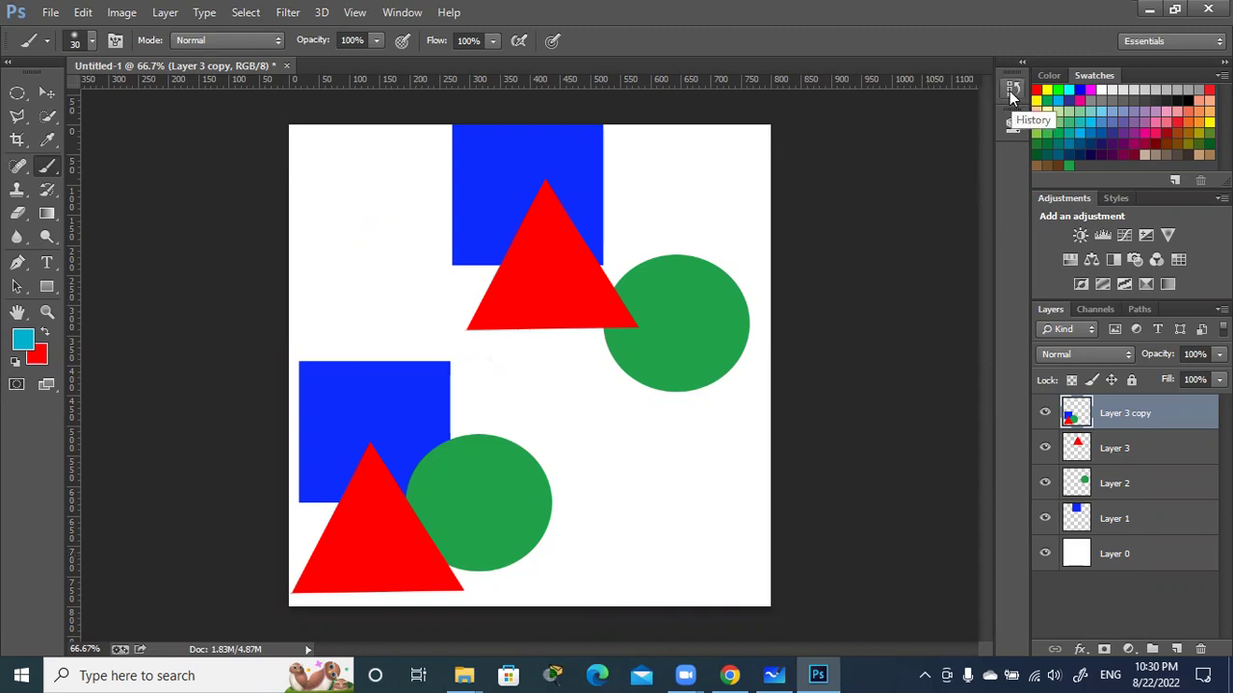
- Open and enlarge the History panel, briefly toggling the history brush source on the last state
left_click(1011, 90)
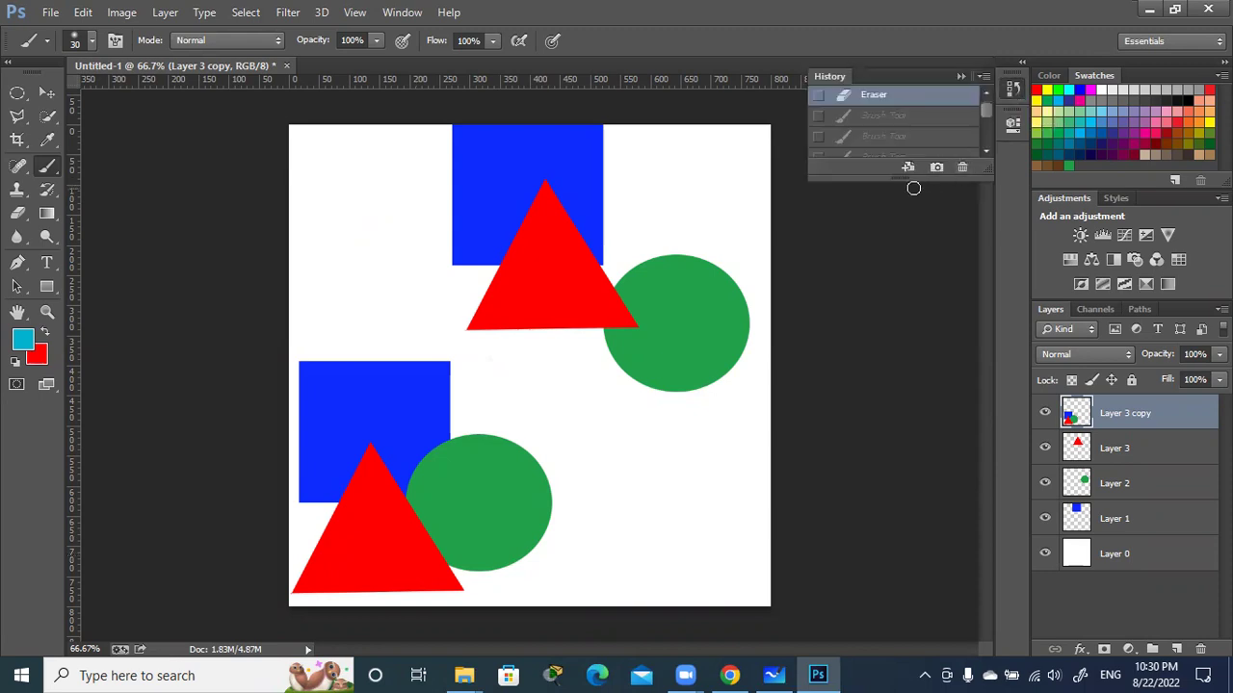
left_click_drag(900, 183, 920, 590)
mouse_move(987, 260)
left_mouse_down()
mouse_move(993, 555)
mouse_move(987, 126)
mouse_move(992, 405)
left_mouse_up()
left_click(819, 557)
left_click(872, 559)
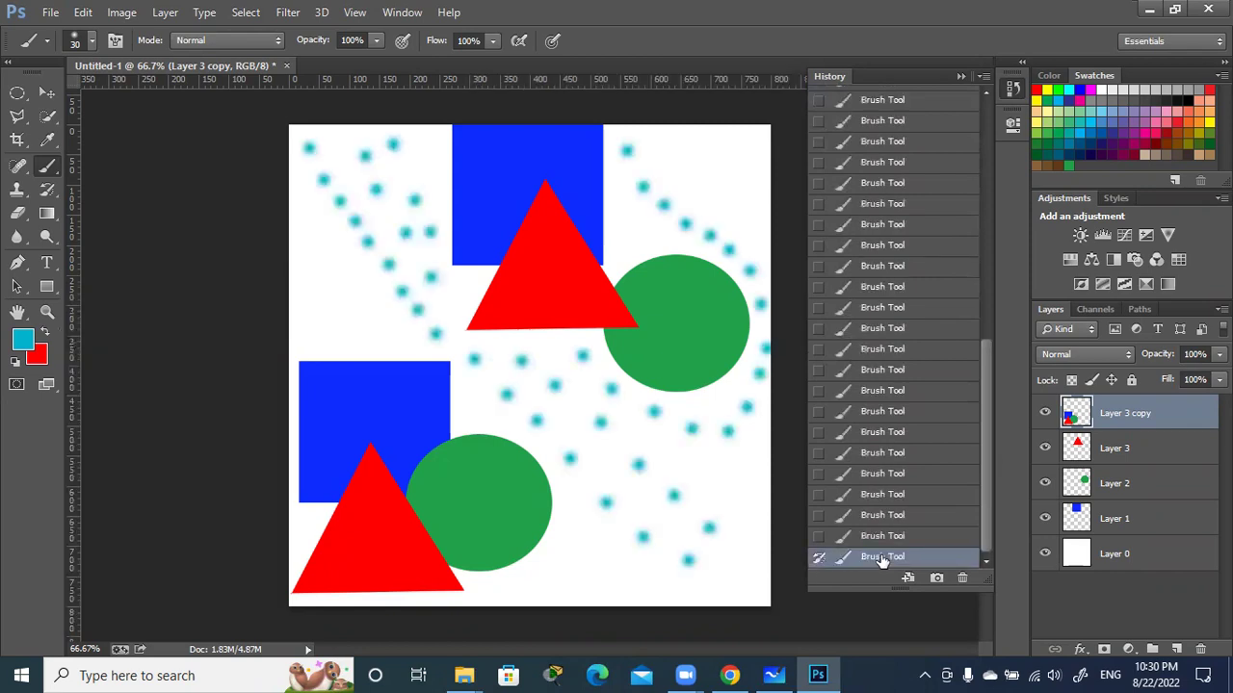
left_click(818, 559)
- Jump between earlier Brush Tool states in History, then return to the latest state
left_click_drag(984, 475, 972, 188)
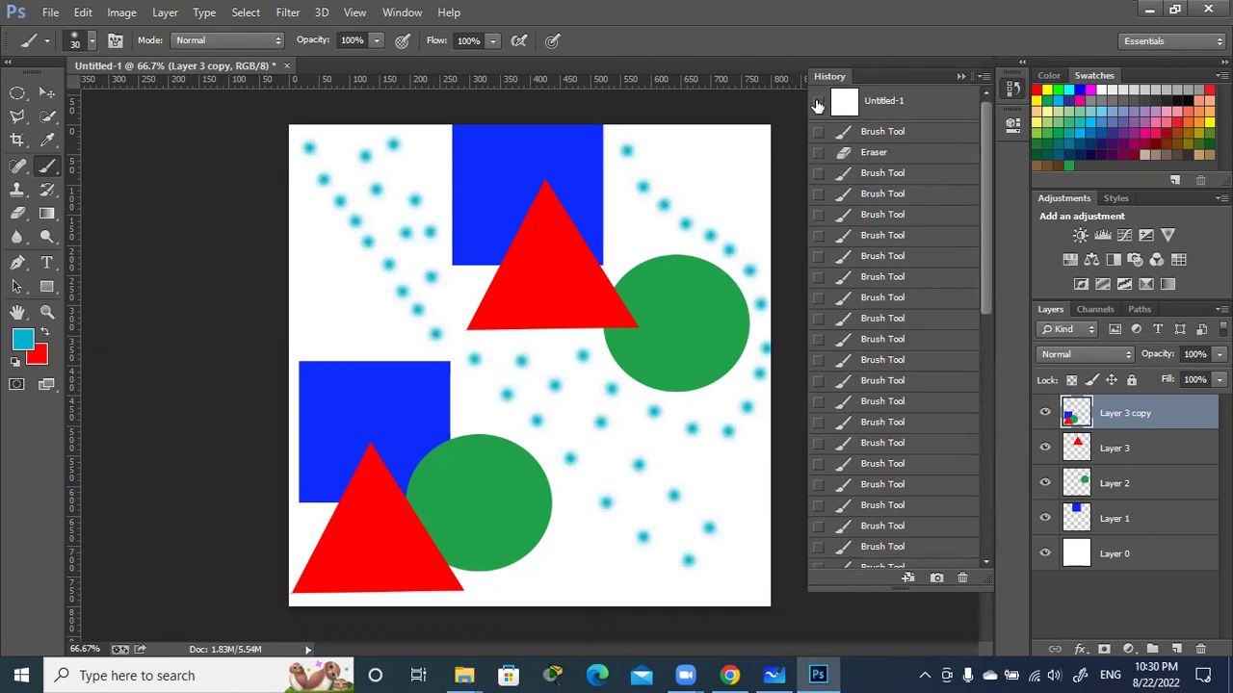
mouse_move(985, 126)
left_mouse_down()
mouse_move(995, 454)
mouse_move(987, 252)
left_mouse_up()
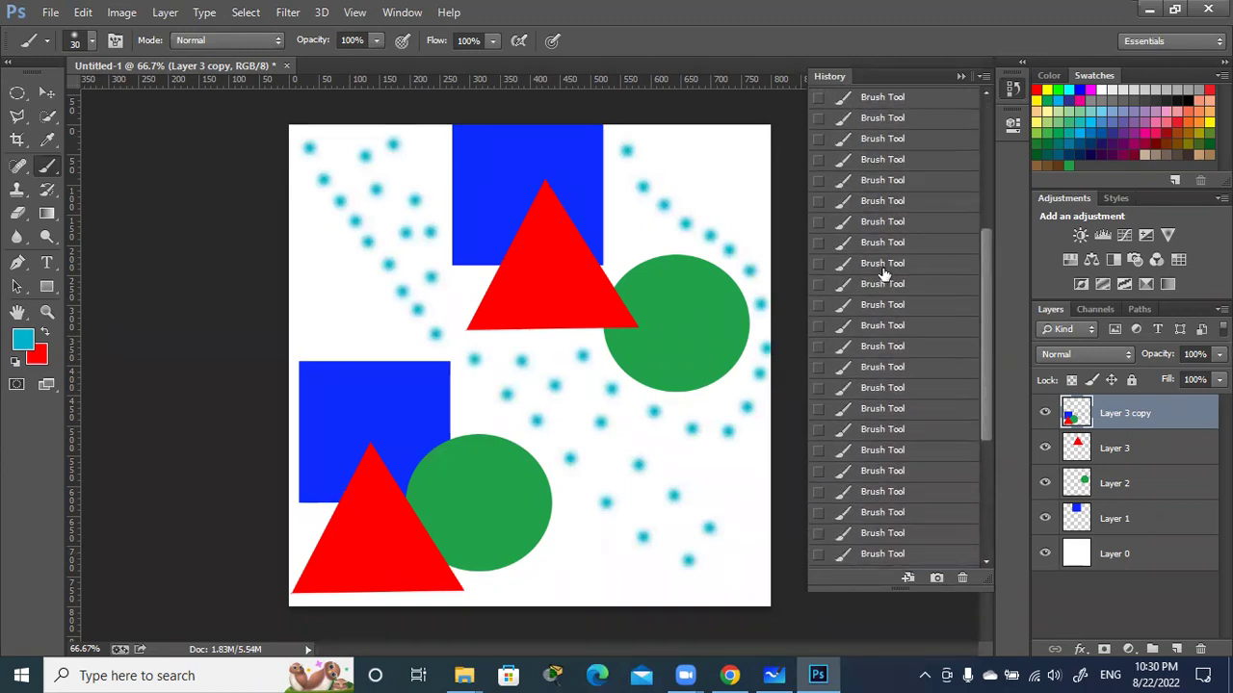
left_click(883, 263)
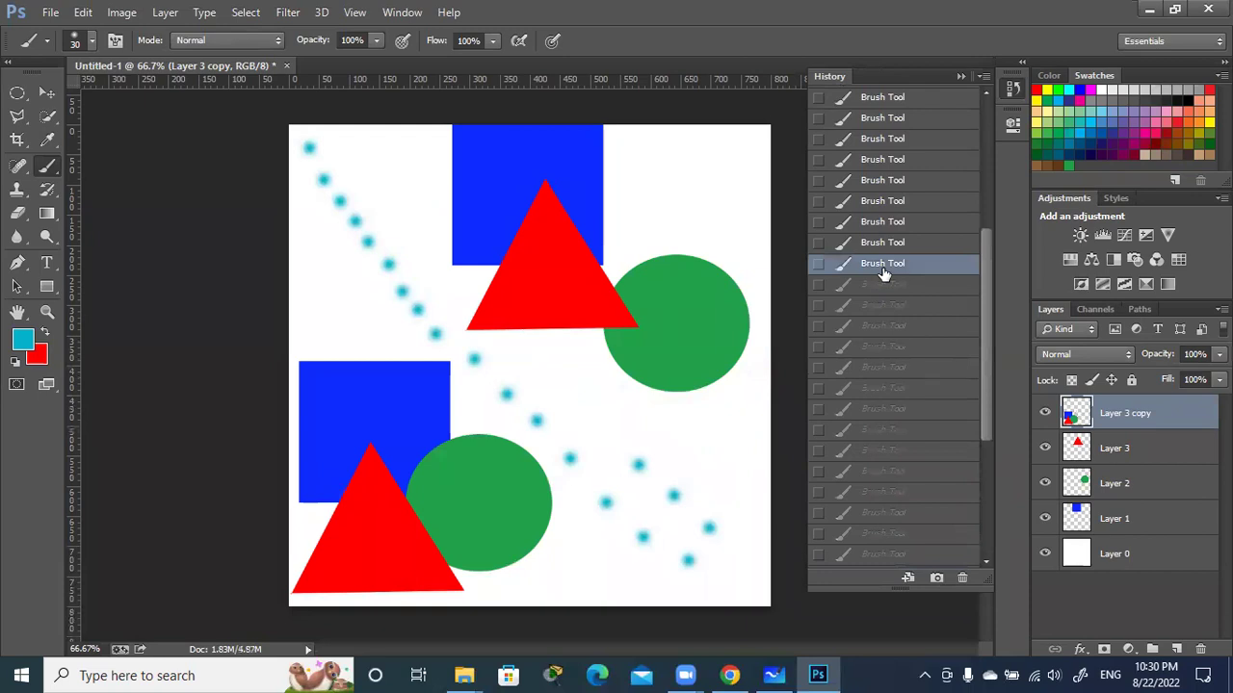
left_click_drag(983, 318, 983, 198)
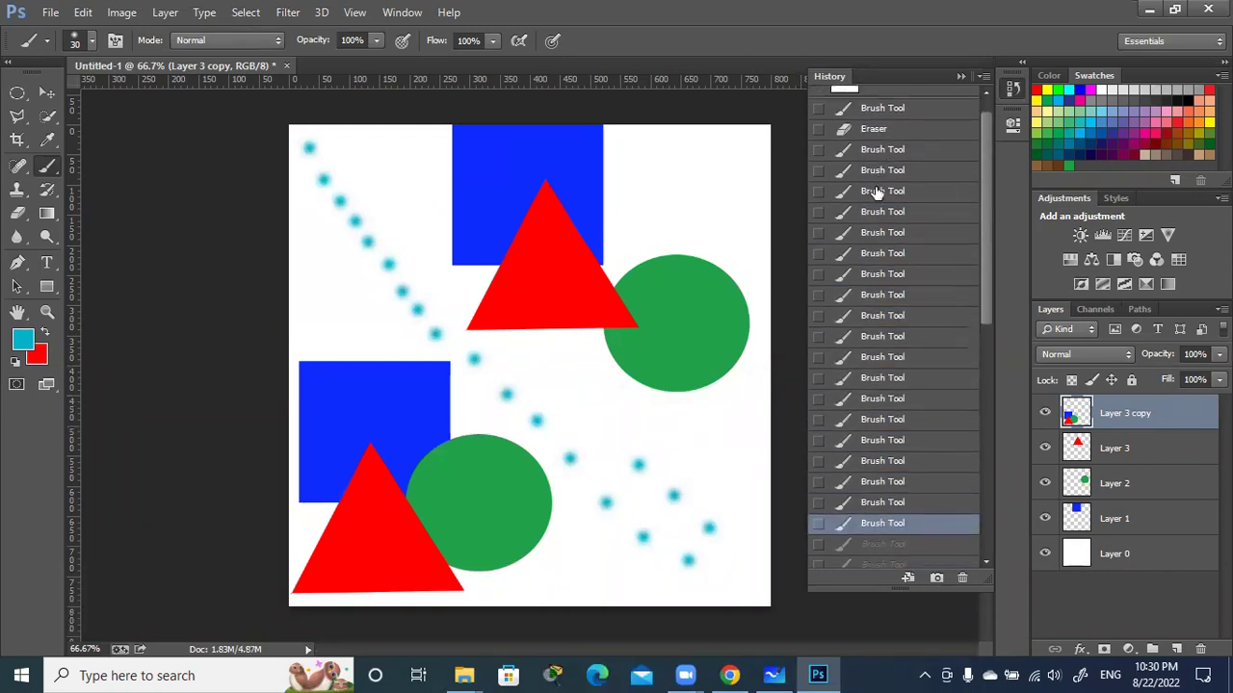
left_click(877, 191)
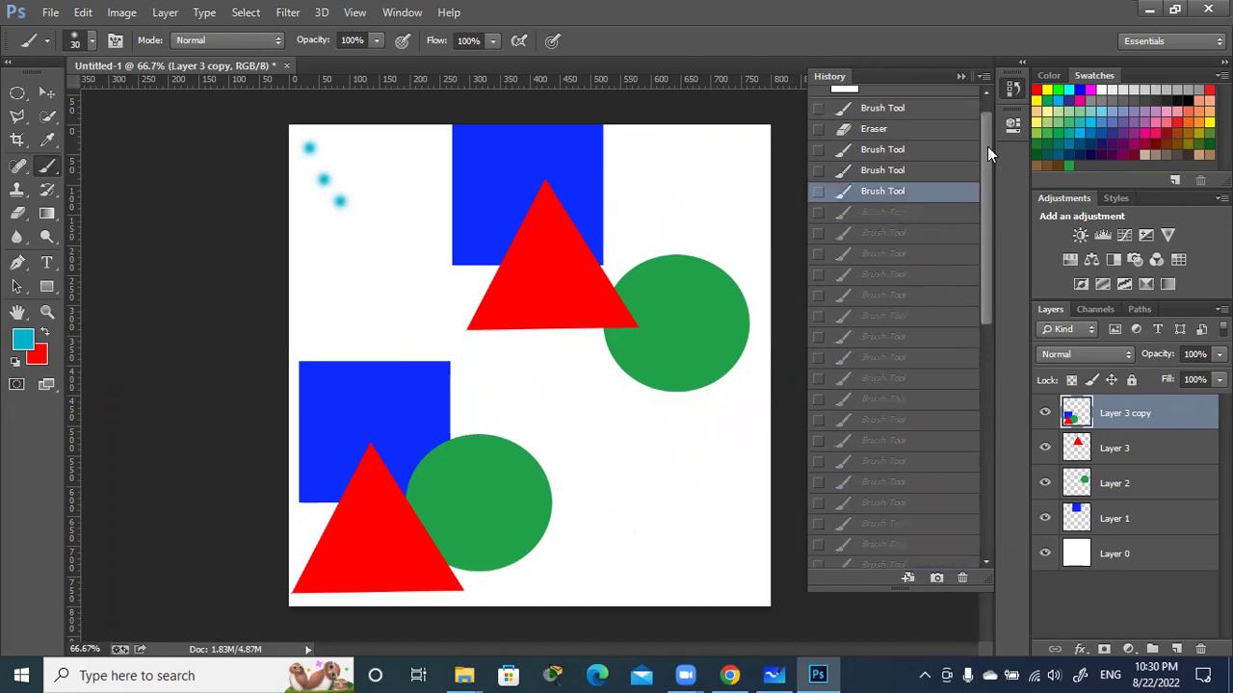
left_click_drag(988, 146, 983, 402)
left_click(865, 559)
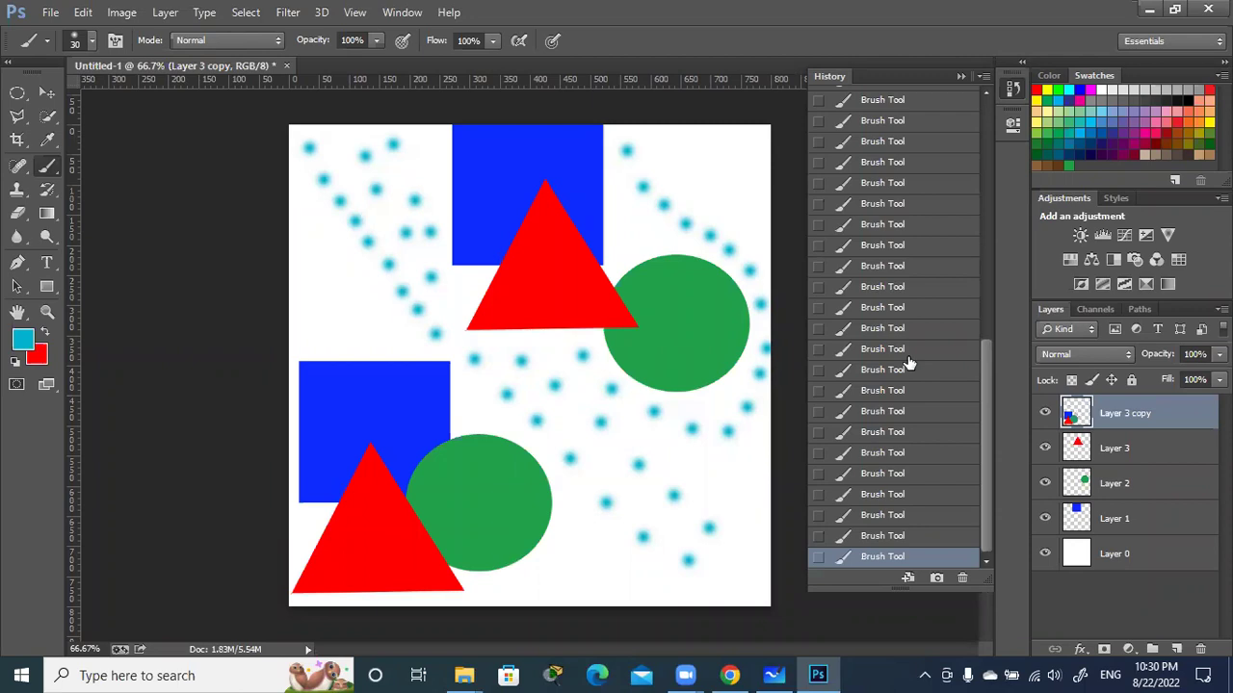
- Revert through an earlier brush state to the Untitled-1 opening snapshot, leaving a blank canvas
mouse_move(981, 374)
left_mouse_down()
mouse_move(972, 289)
mouse_move(929, 241)
left_mouse_up()
left_click(892, 219)
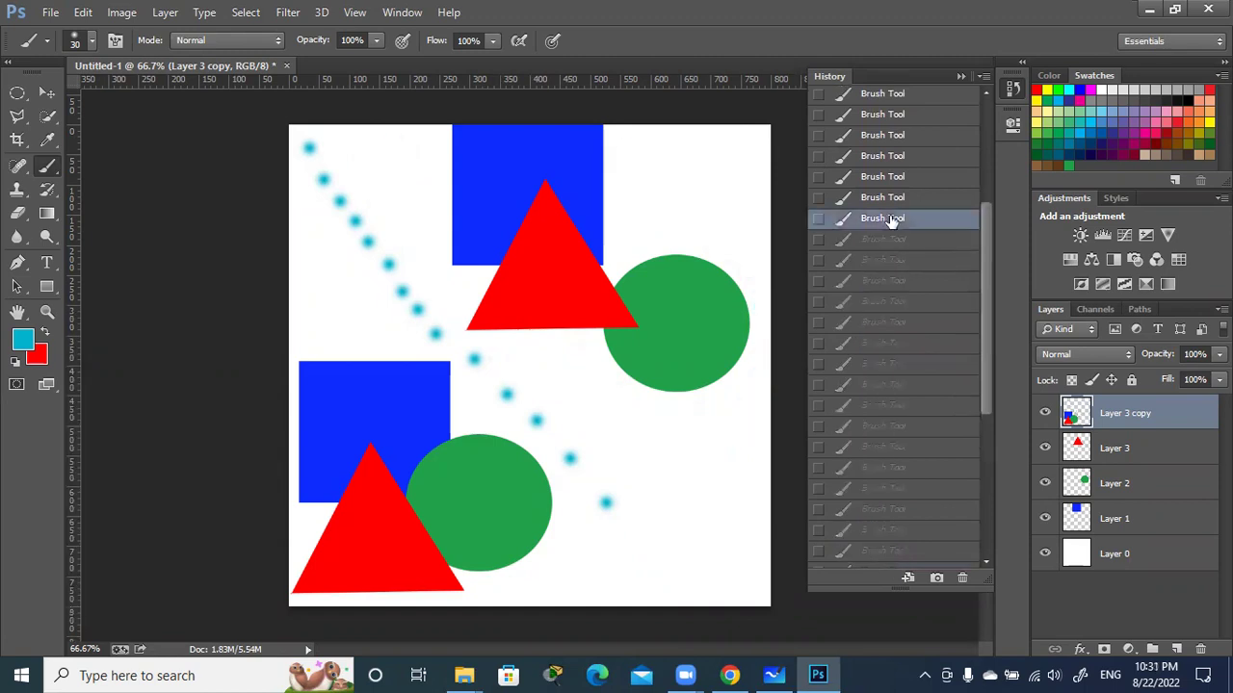
left_click_drag(987, 279, 991, 153)
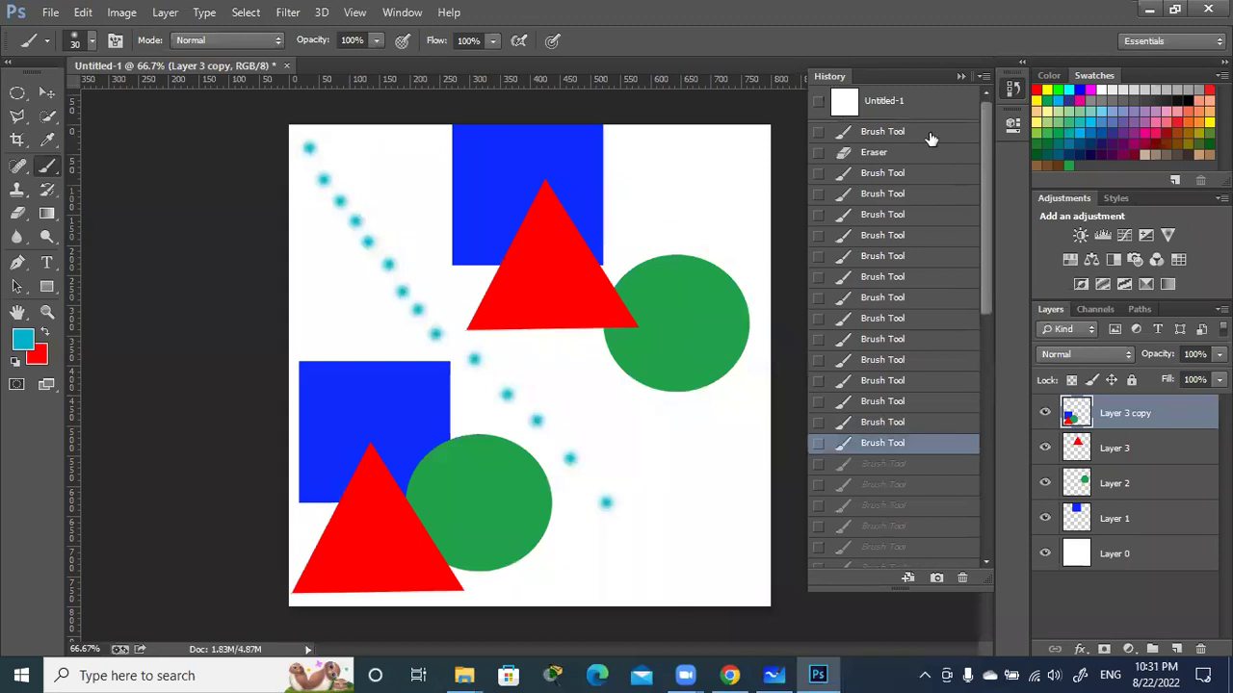
left_click(850, 106)
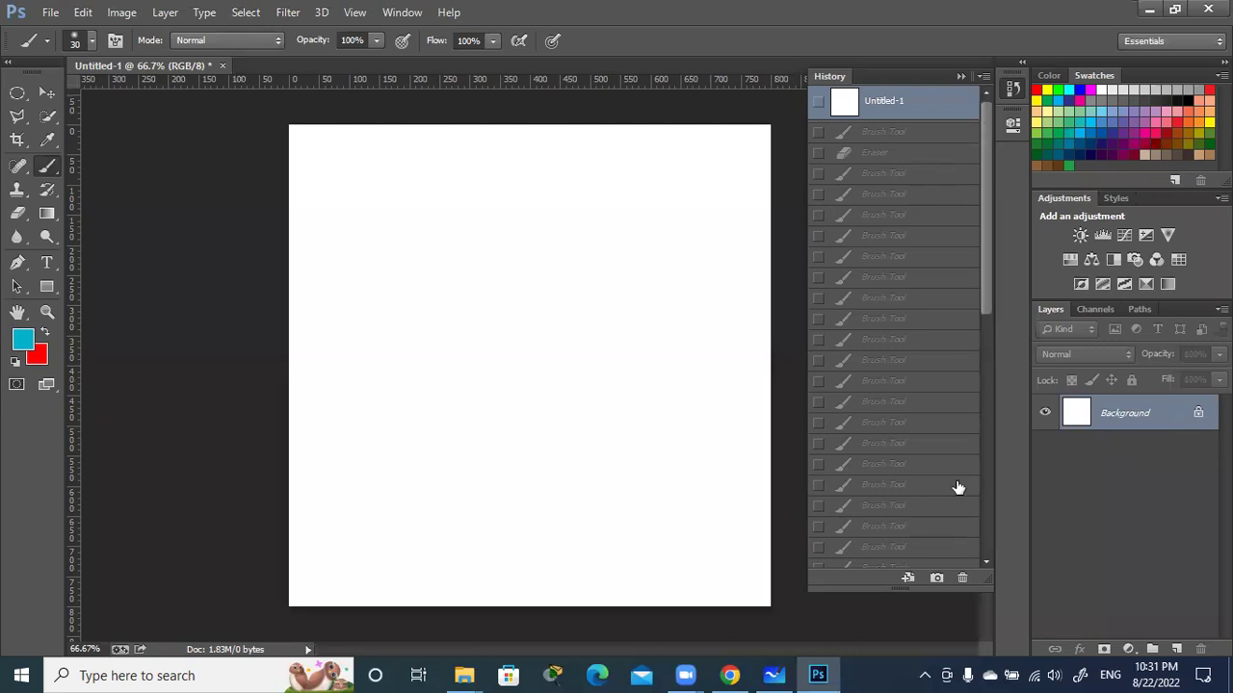
- Restore the last Brush Tool state, revisit the blank snapshot, then restore all shapes and dots again
scroll(874, 559, "down", 10)
left_click(872, 557)
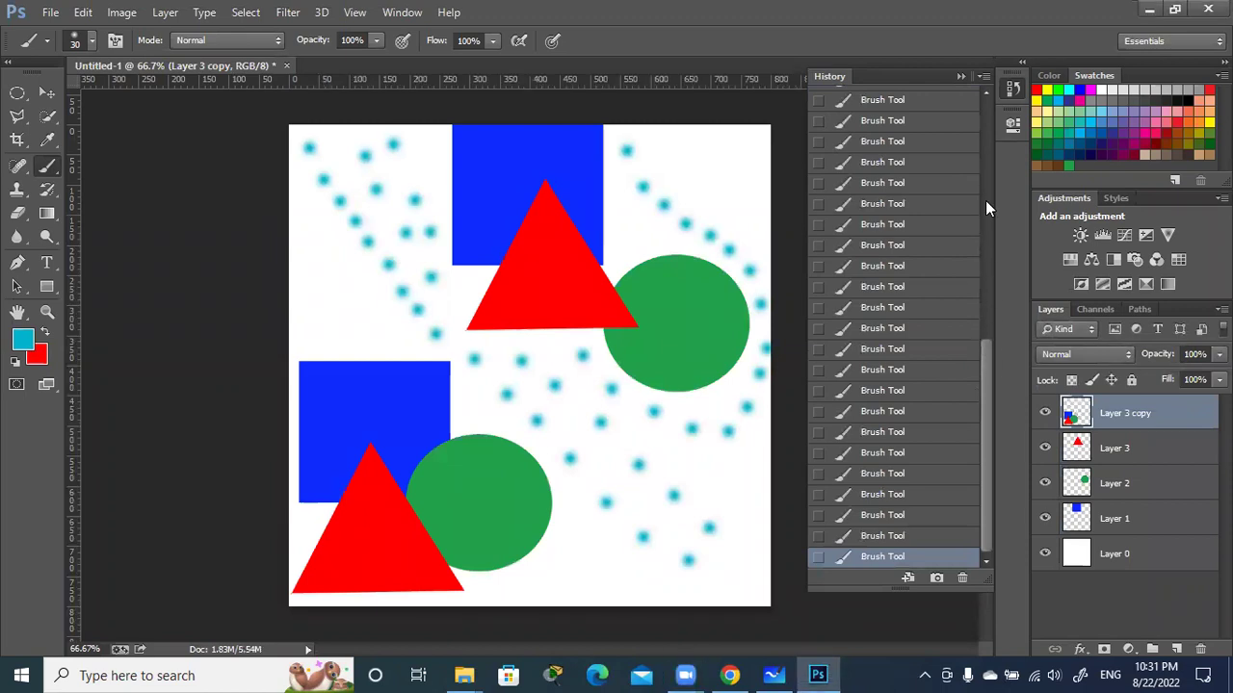
left_click_drag(984, 353, 985, 130)
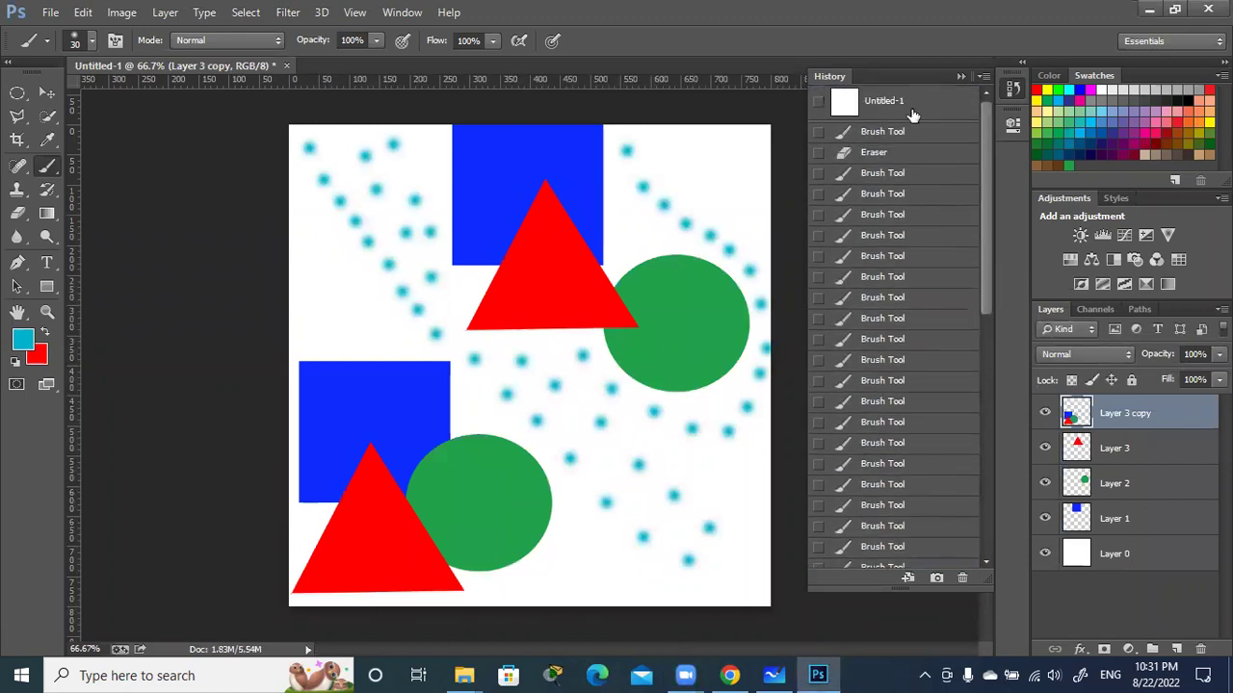
left_click(878, 102)
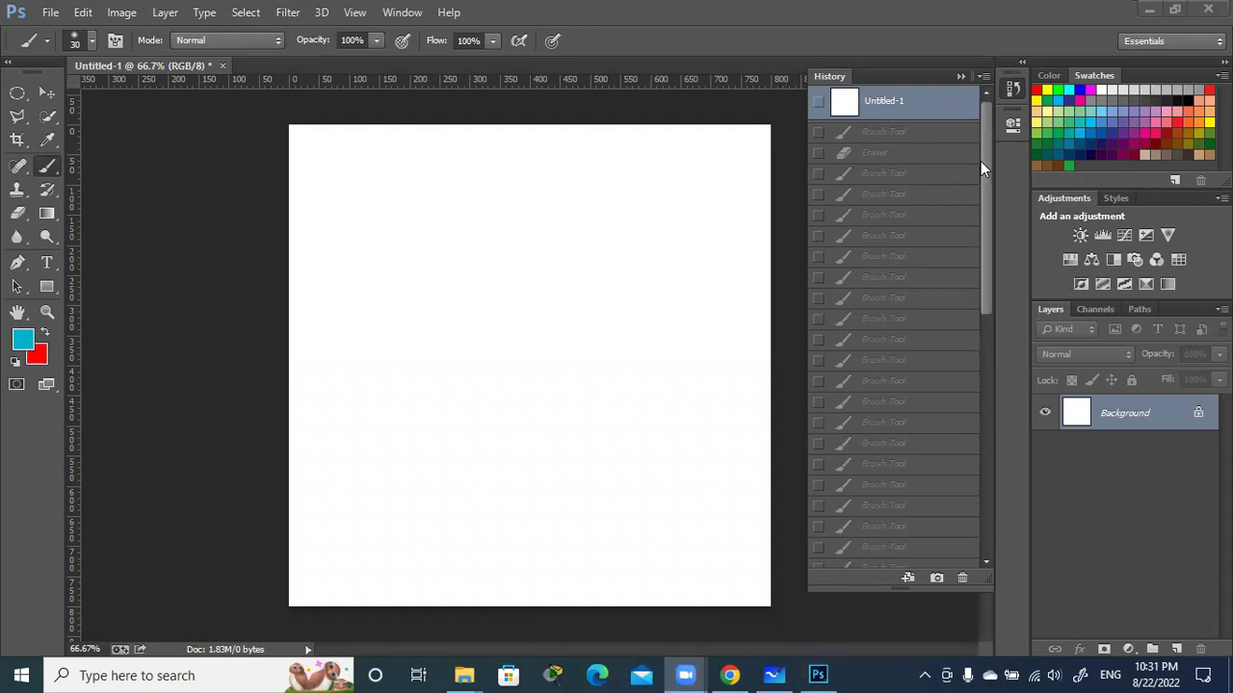
left_click_drag(983, 289, 987, 557)
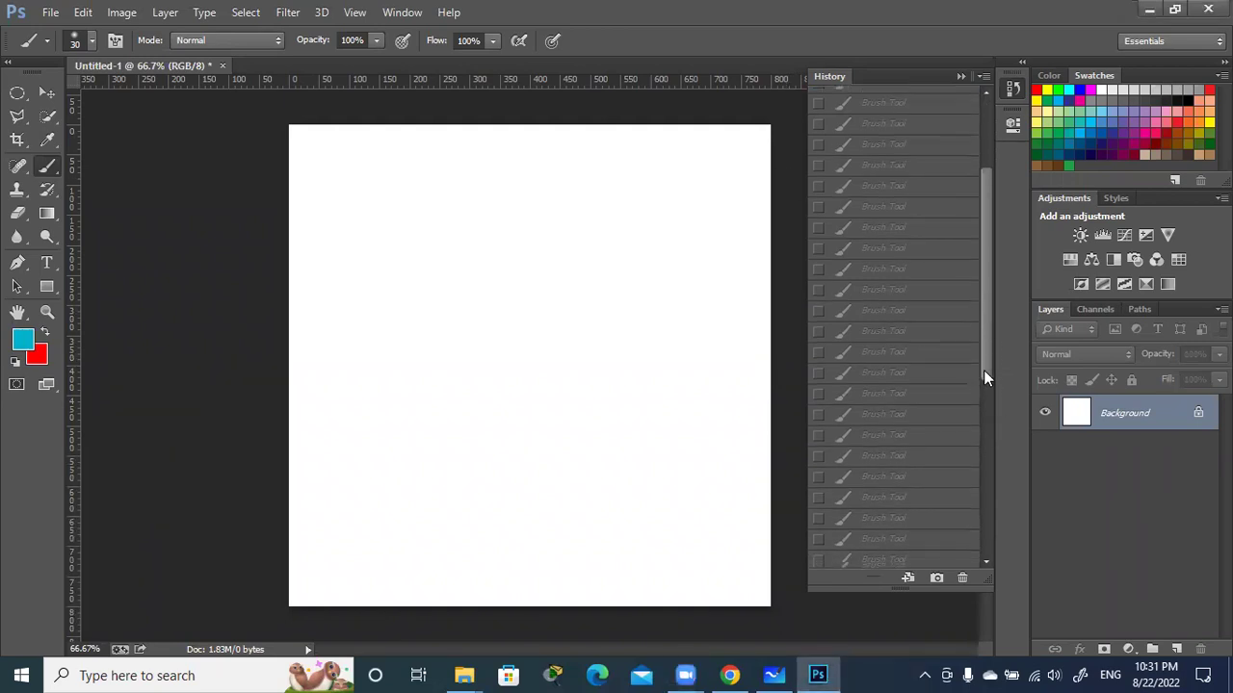
left_click(880, 559)
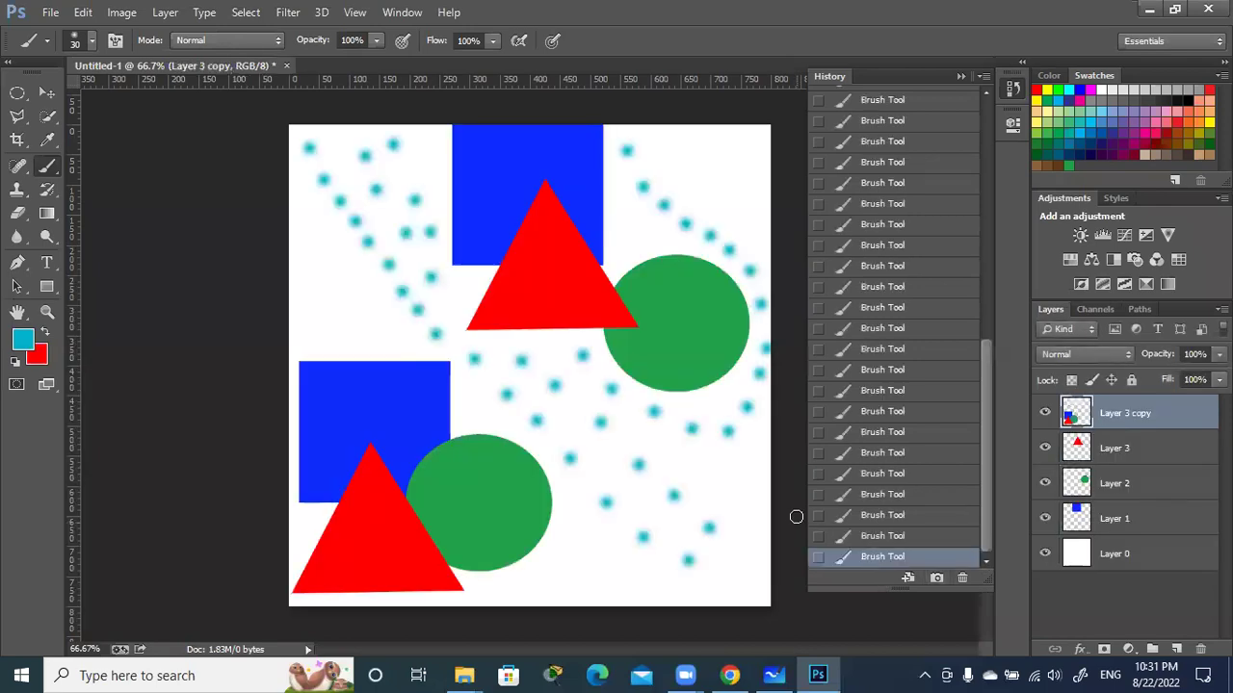
- Delete Layer 3 copy with its dots and merge Layers 1–3 into one layer
left_click(1201, 651)
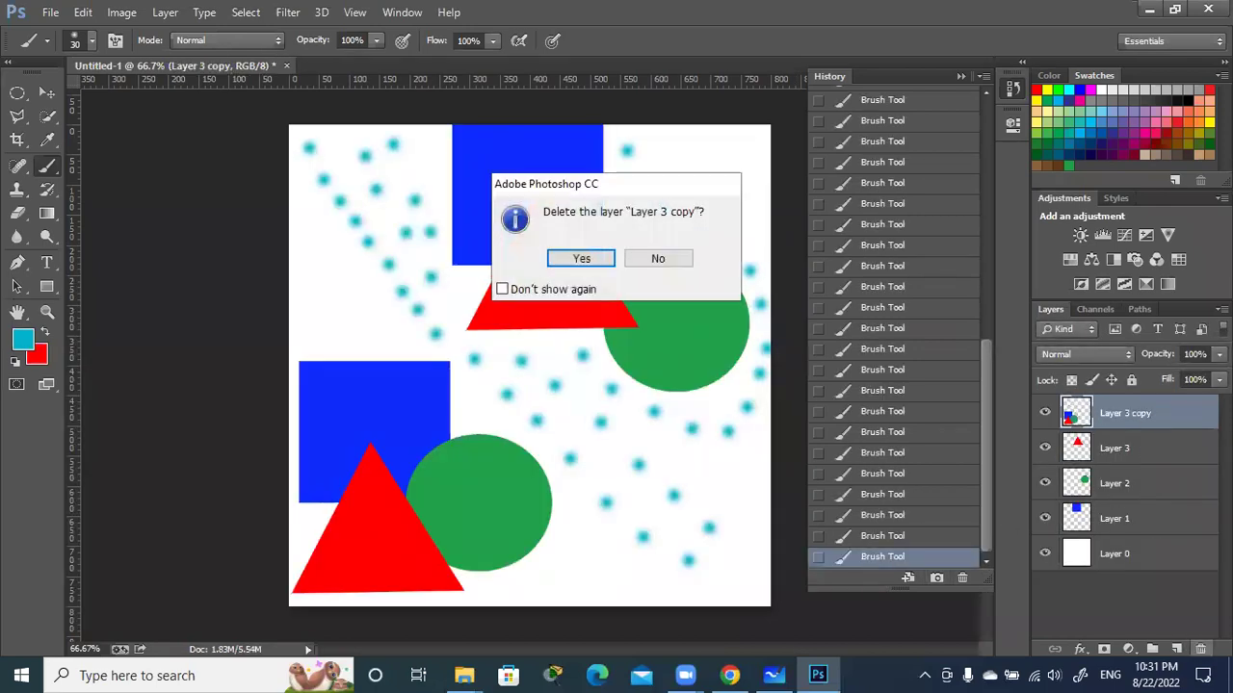
left_click(581, 258)
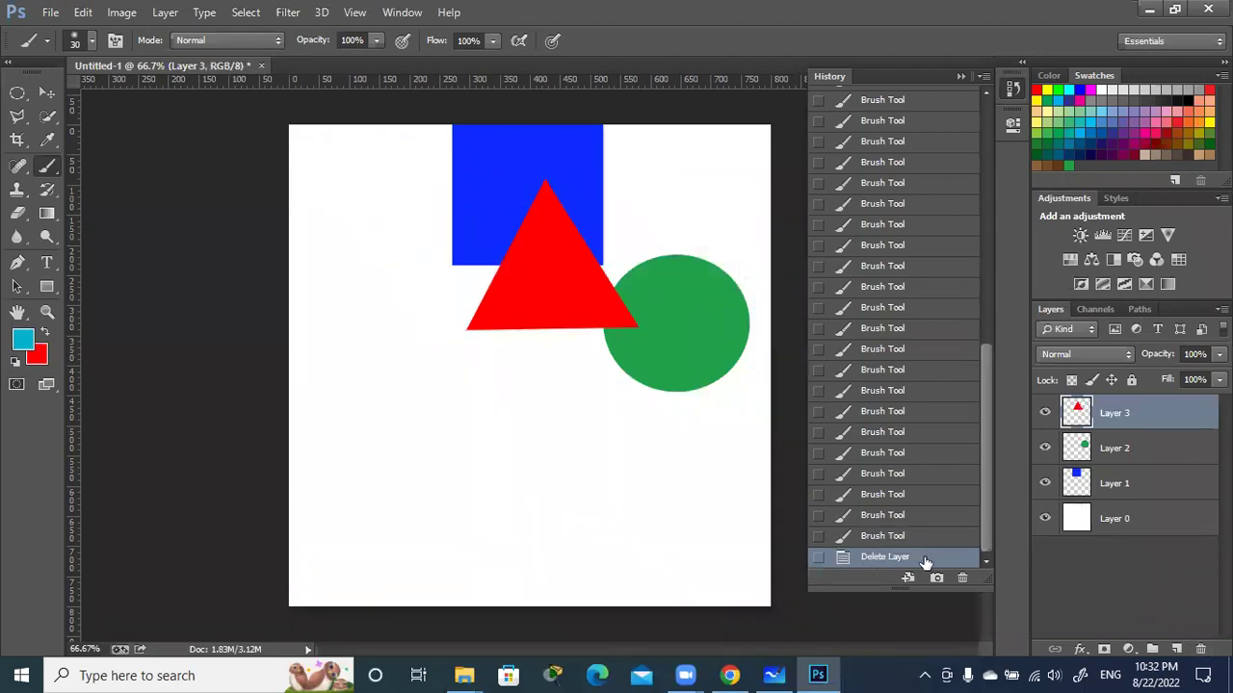
left_click(1155, 488, "shift")
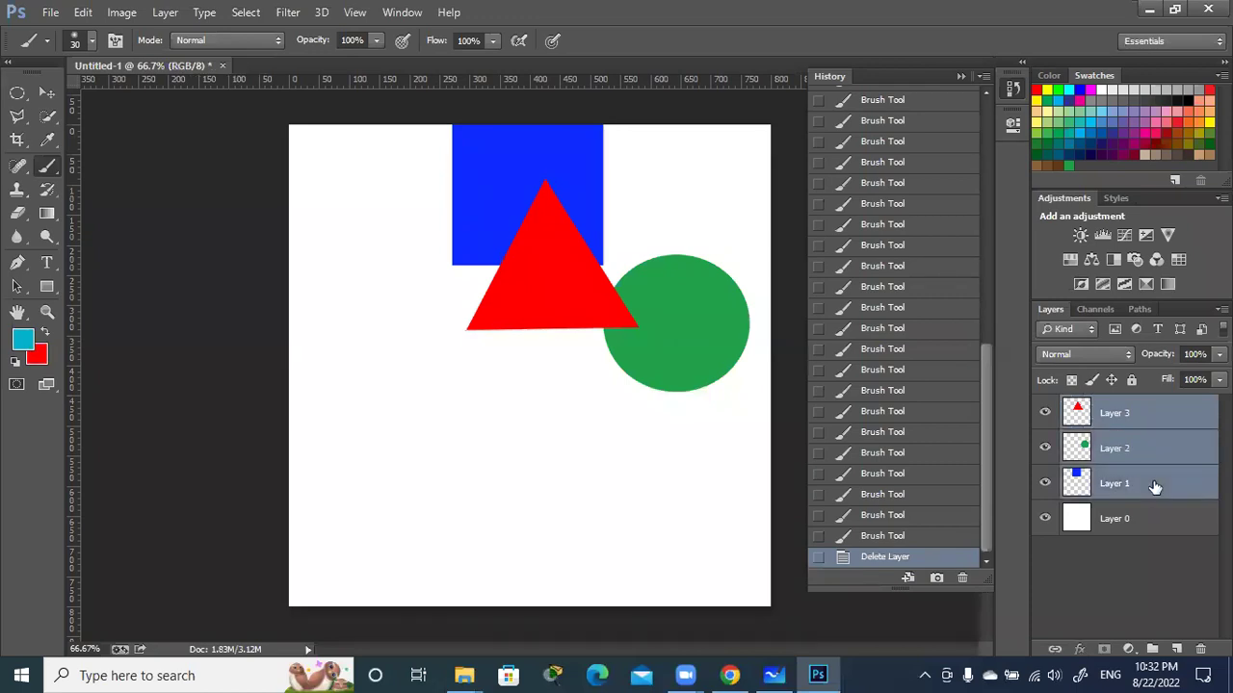
key("ctrl+e")
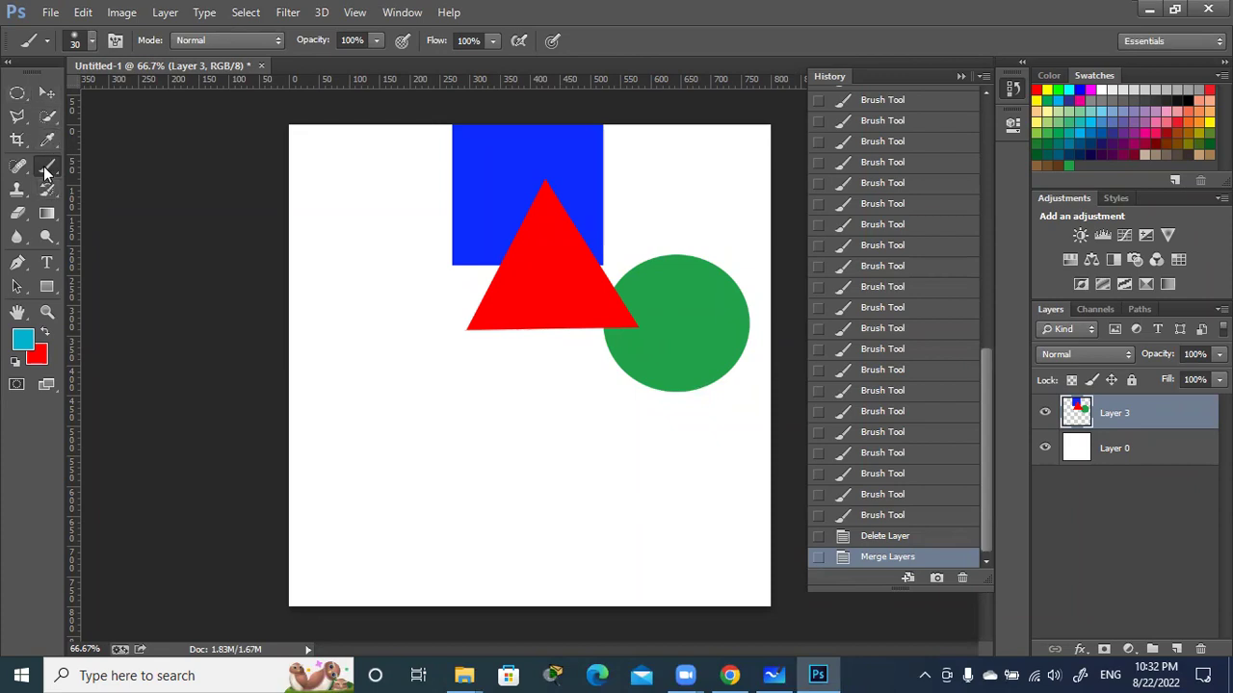
- Paint twelve cyan dots in a loop across the left and lower canvas on merged Layer 3
left_click(328, 285)
left_click(344, 355)
left_click(377, 416)
left_click(432, 466)
left_click(487, 499)
left_click(558, 528)
left_click(604, 525)
left_click(608, 469)
left_click(537, 435)
left_click(463, 399)
left_click(429, 352)
left_click(391, 293)
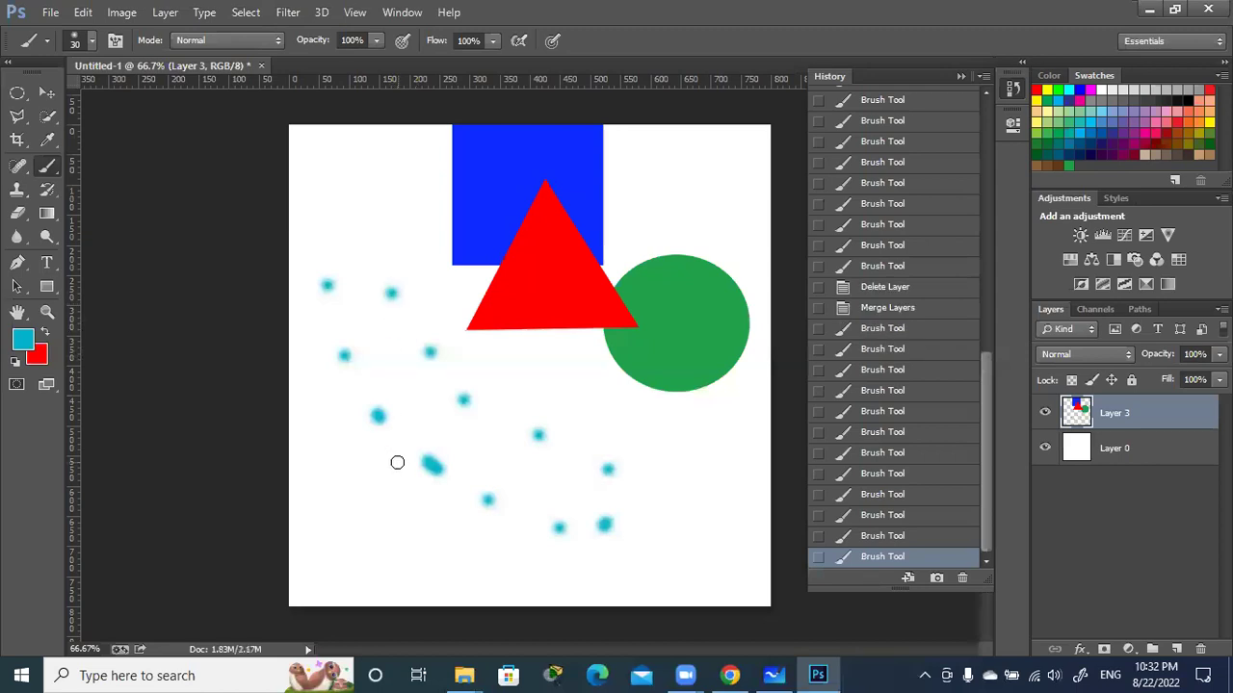
- Step back in History past the cyan dots and the merge, restoring separate Layers 1–3
left_click(874, 308)
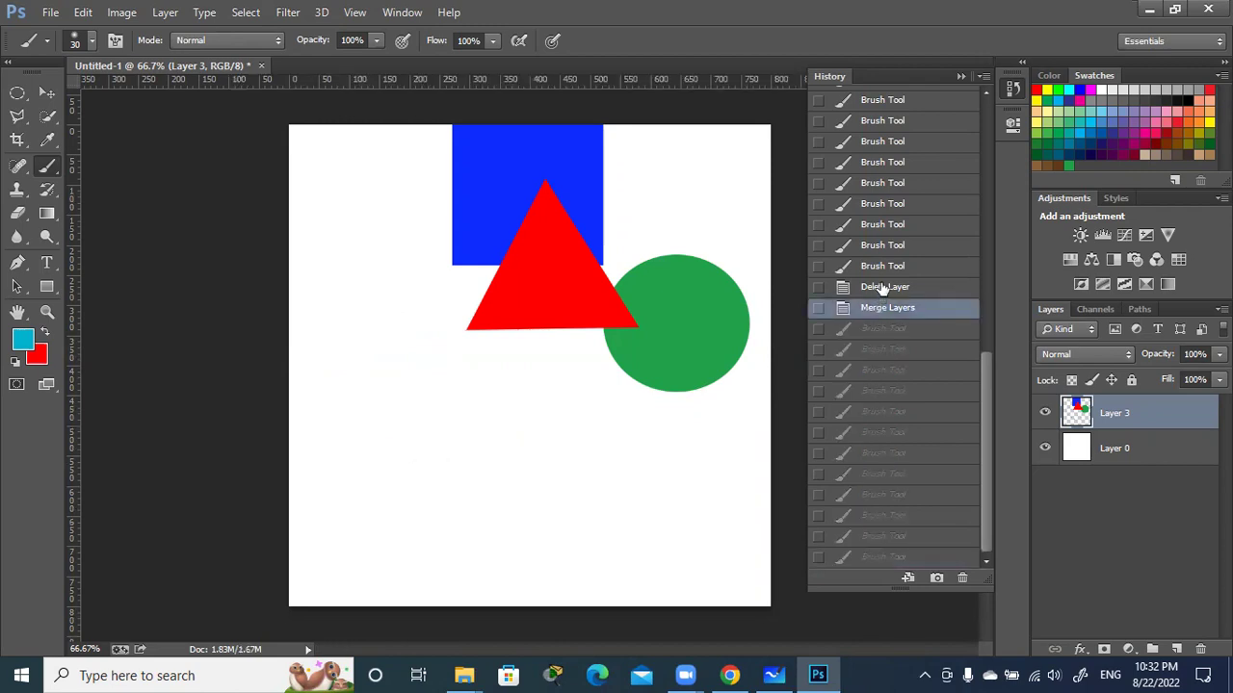
left_click(882, 287)
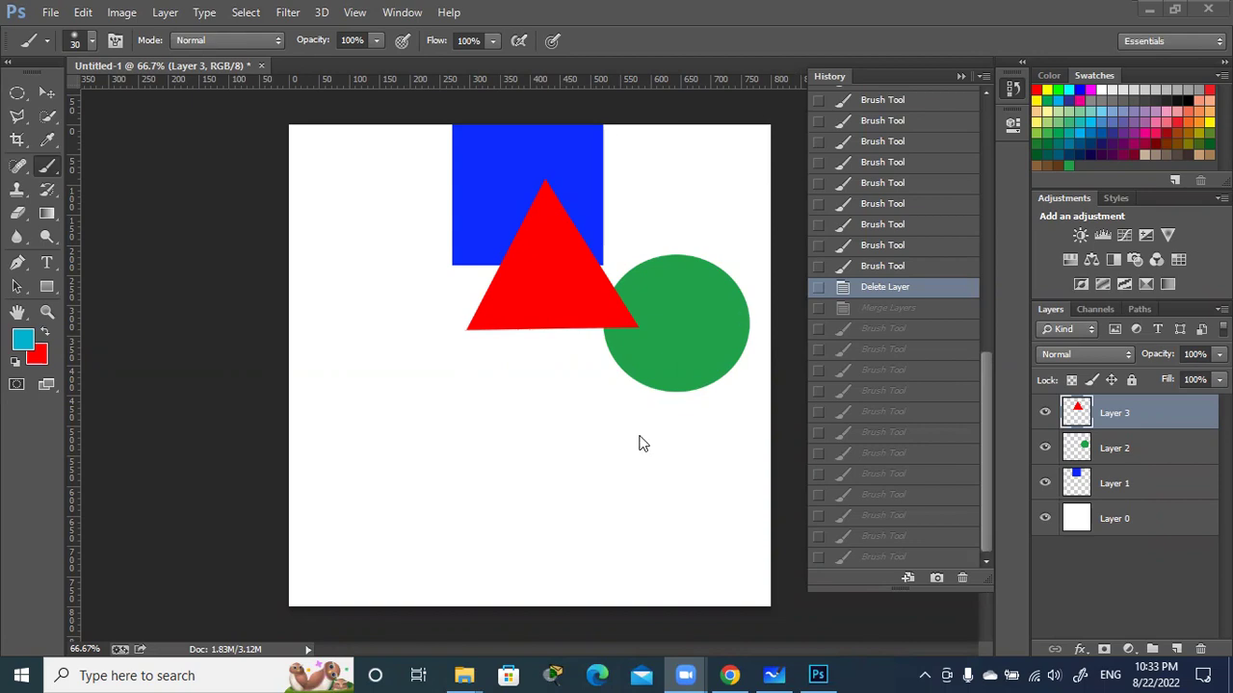
- Collapse the History panel
left_click(961, 76)
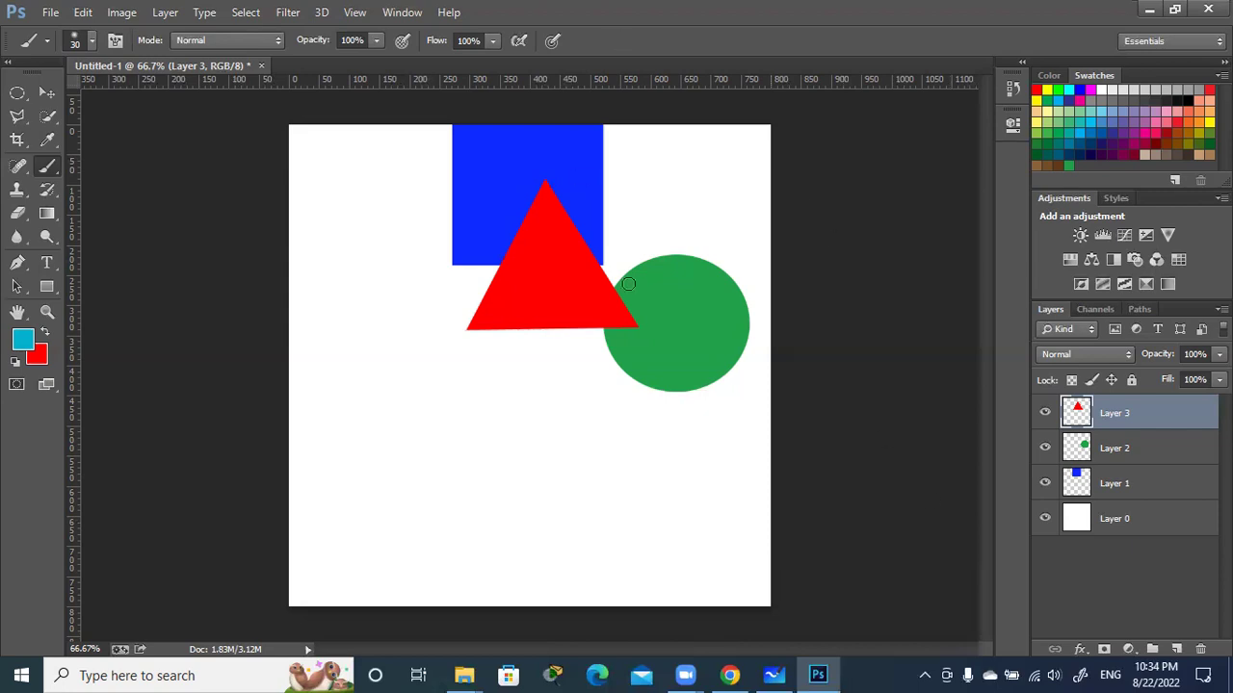
- Select Layers 1–3 and move all three shapes down together with the Move Tool
left_click(1146, 474, "ctrl")
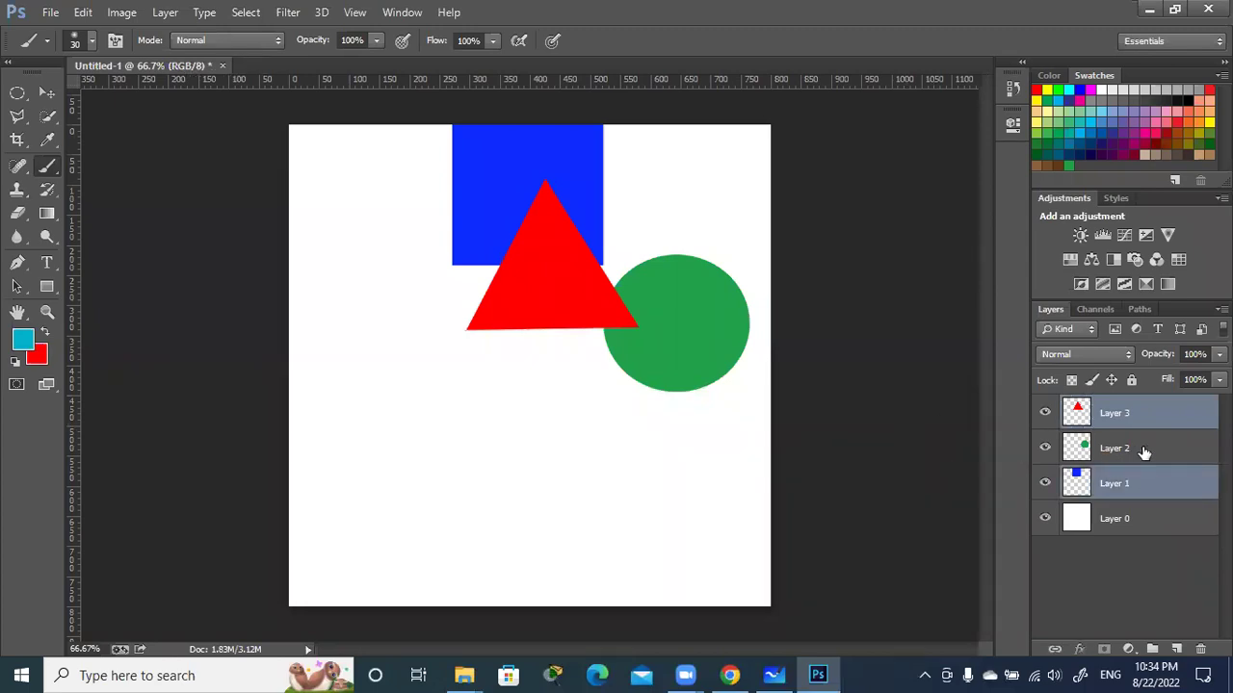
left_click(1143, 449, "ctrl")
left_click(48, 93)
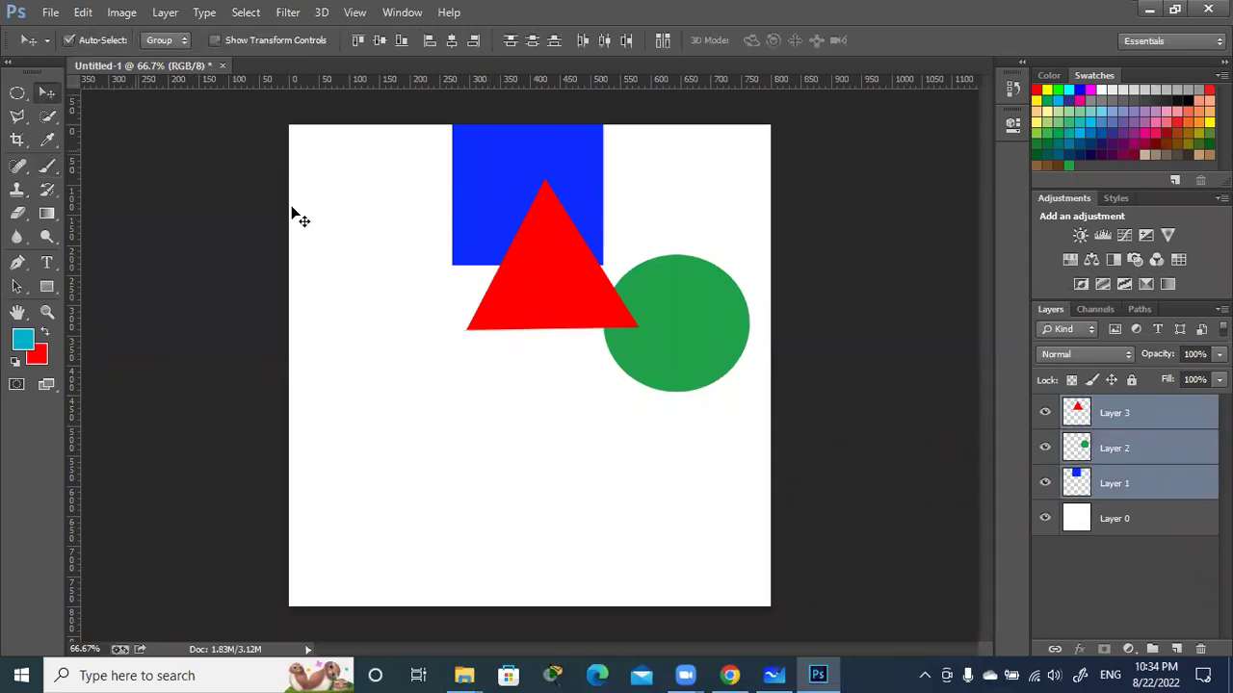
left_click_drag(575, 298, 567, 384)
left_click(890, 342)
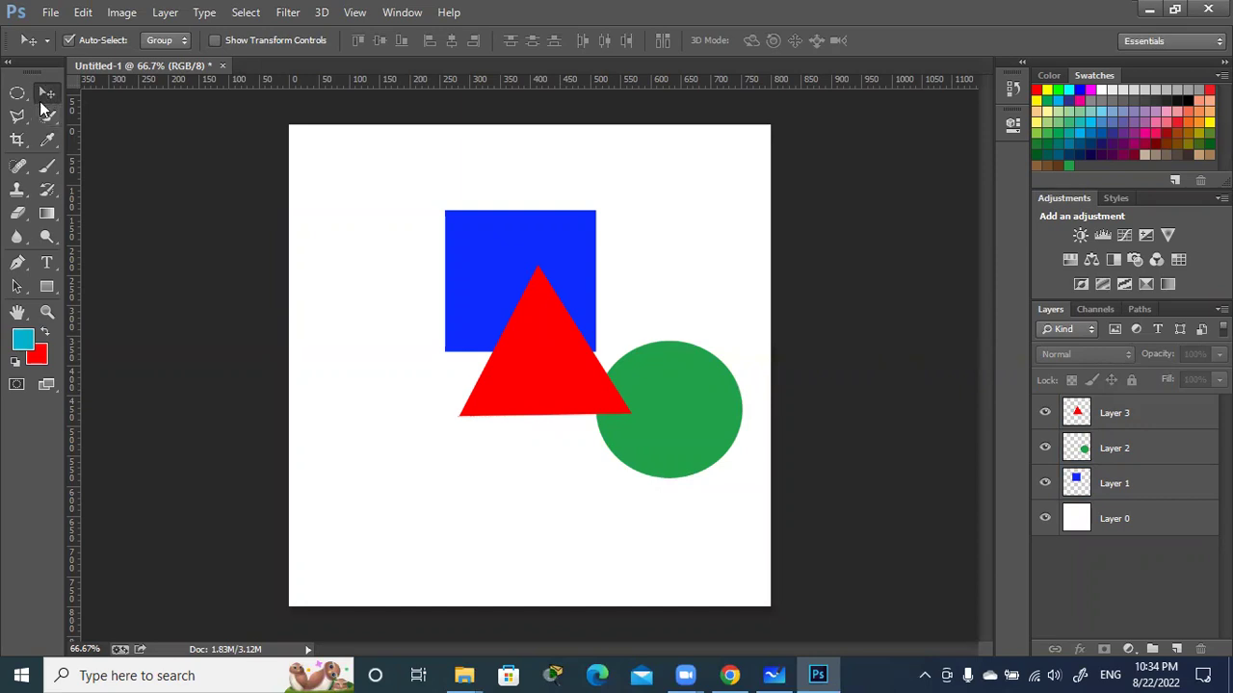
- Drag the blue square to the top left, the triangle lower left, the circle lower right
left_click_drag(511, 276, 432, 256)
mouse_move(535, 365)
left_mouse_down()
mouse_move(456, 407)
mouse_move(466, 423)
left_mouse_up()
left_click_drag(645, 407, 658, 434)
left_click_drag(425, 416, 415, 445)
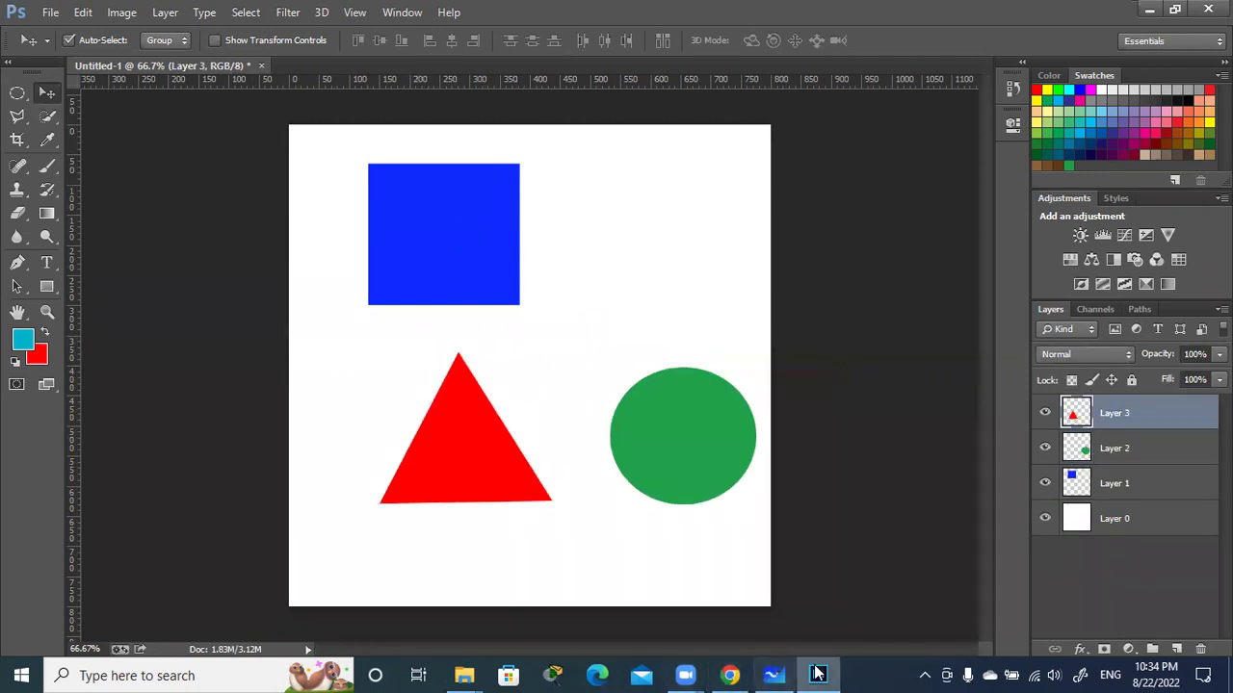
- In Whiteboard, handwrite an asterisk and 'moveTooL' with the pen
left_click(774, 675)
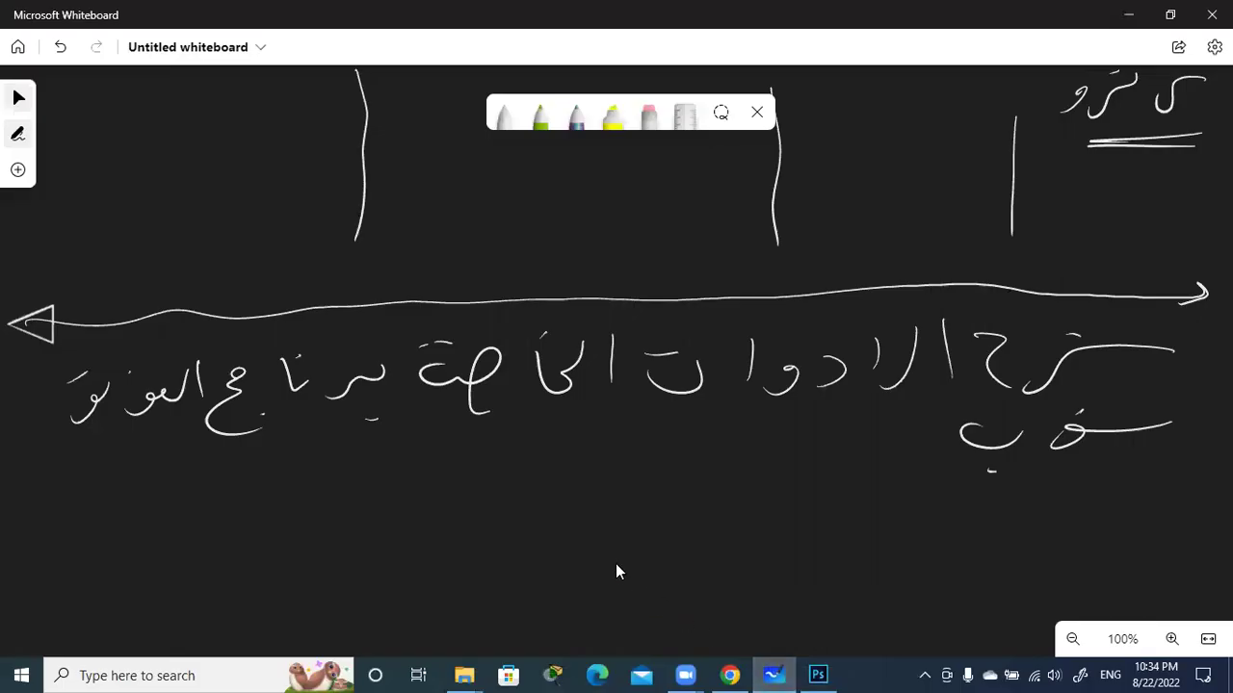
scroll(621, 434, "down", 3)
scroll(631, 289, "up", 1)
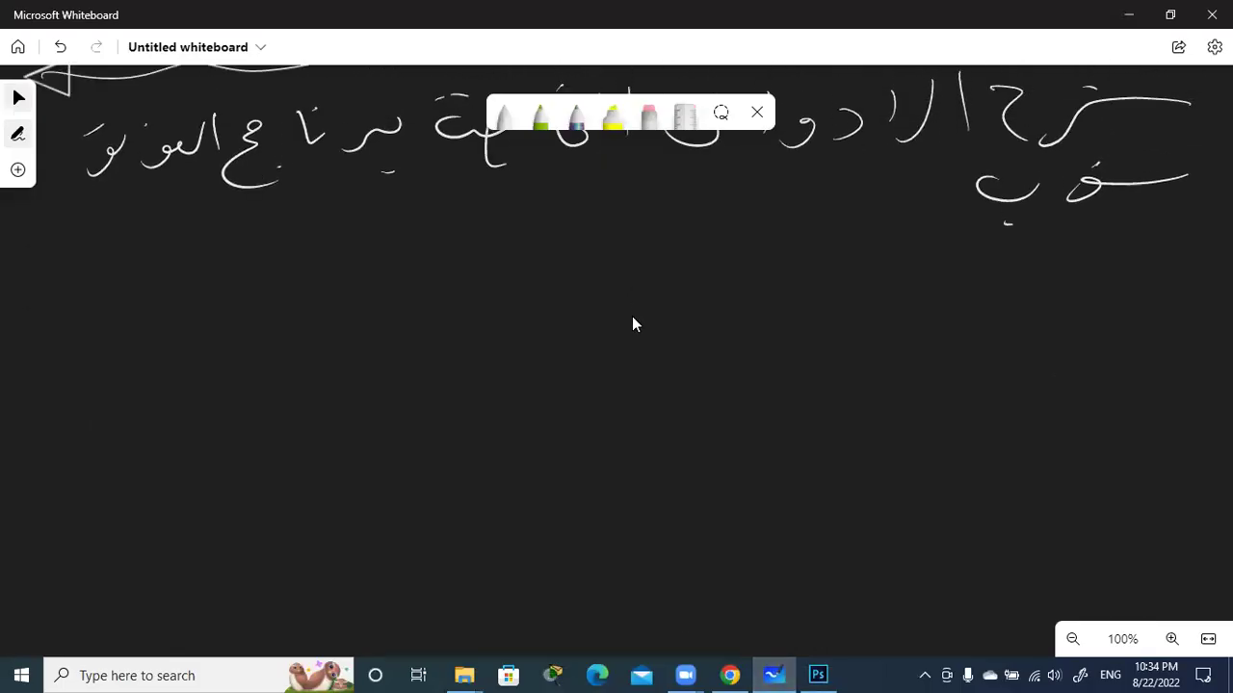
left_click_drag(81, 299, 46, 367)
mouse_move(43, 299)
left_mouse_down()
mouse_move(83, 345)
mouse_move(65, 335)
left_mouse_up()
mouse_move(125, 307)
left_mouse_down()
mouse_move(167, 318)
mouse_move(181, 343)
left_mouse_up()
left_click_drag(202, 330, 240, 324)
left_click_drag(256, 332, 287, 337)
mouse_move(323, 274)
left_mouse_down()
mouse_move(321, 337)
mouse_move(345, 300)
left_mouse_up()
left_click_drag(368, 320, 396, 326)
mouse_move(424, 281)
left_mouse_down()
mouse_move(470, 337)
mouse_move(578, 336)
mouse_move(572, 349)
left_mouse_up()
- Draw an arrow after 'moveTooL' and handwrite its Arabic translation on the right
left_click_drag(568, 329, 571, 354)
left_click_drag(1149, 285, 1149, 322)
left_click_drag(1096, 311, 1119, 326)
left_click_drag(1085, 281, 1085, 314)
mouse_move(1052, 305)
left_mouse_down()
mouse_move(998, 329)
mouse_move(925, 318)
mouse_move(879, 366)
left_mouse_up()
mouse_move(845, 306)
left_mouse_down()
mouse_move(817, 287)
mouse_move(682, 339)
left_mouse_up()
mouse_move(846, 287)
left_mouse_down()
mouse_move(814, 335)
mouse_move(847, 358)
left_mouse_up()
left_click_drag(739, 306, 763, 325)
- Double-underline the Arabic translation and minimize Whiteboard to return to Photoshop
left_click_drag(1065, 391, 1162, 397)
left_click_drag(1118, 406, 1161, 412)
left_click_drag(908, 399, 985, 401)
left_click_drag(896, 408, 971, 410)
mouse_move(651, 398)
left_mouse_down()
mouse_move(751, 396)
mouse_move(734, 405)
left_mouse_up()
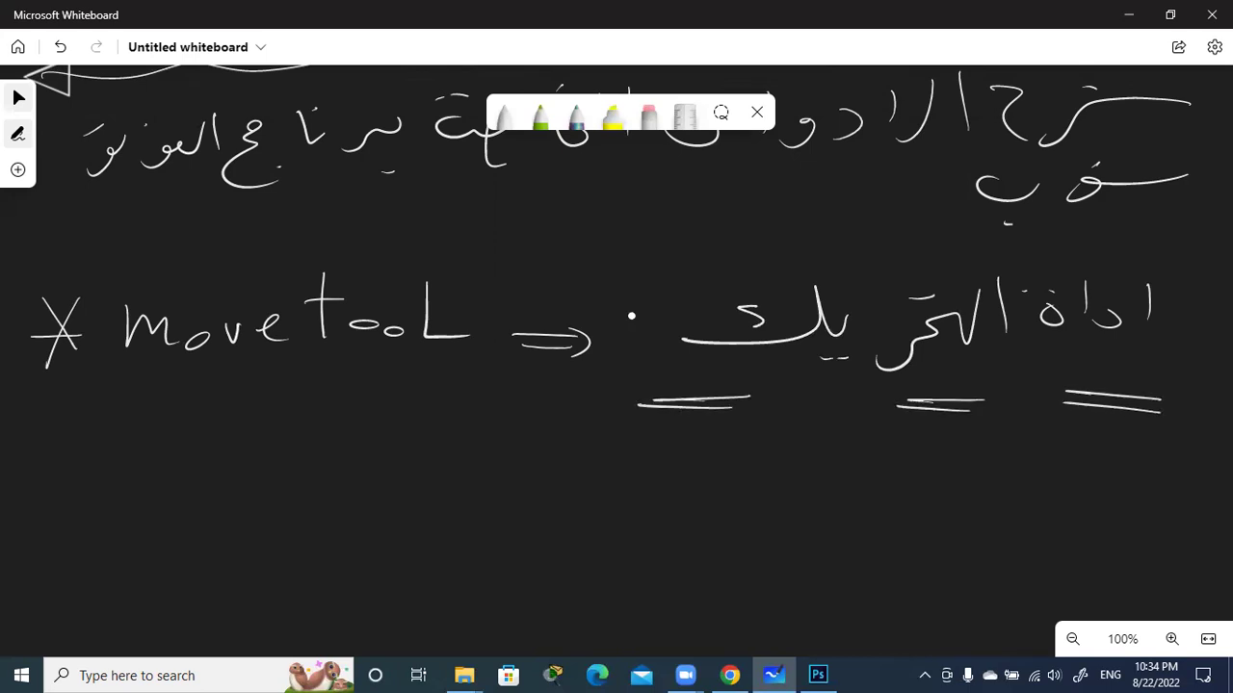
left_click(1128, 13)
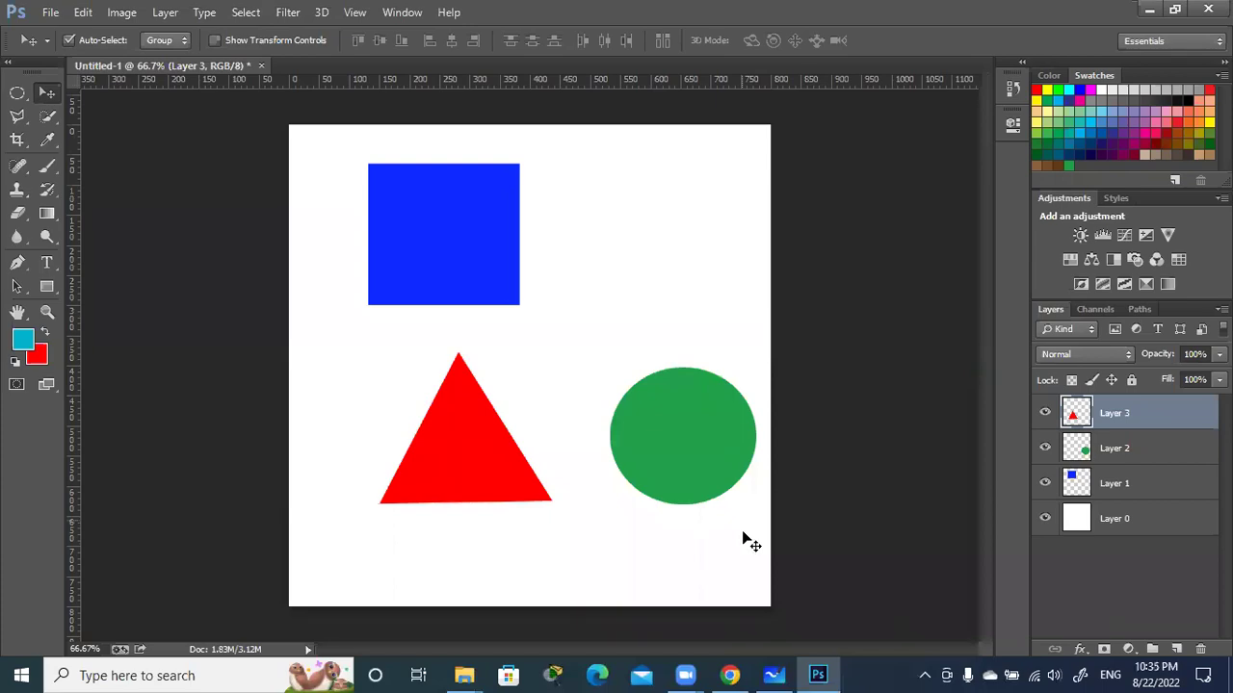
- Reopen Whiteboard and begin handwriting an Arabic explanation line below the note
left_click(773, 675)
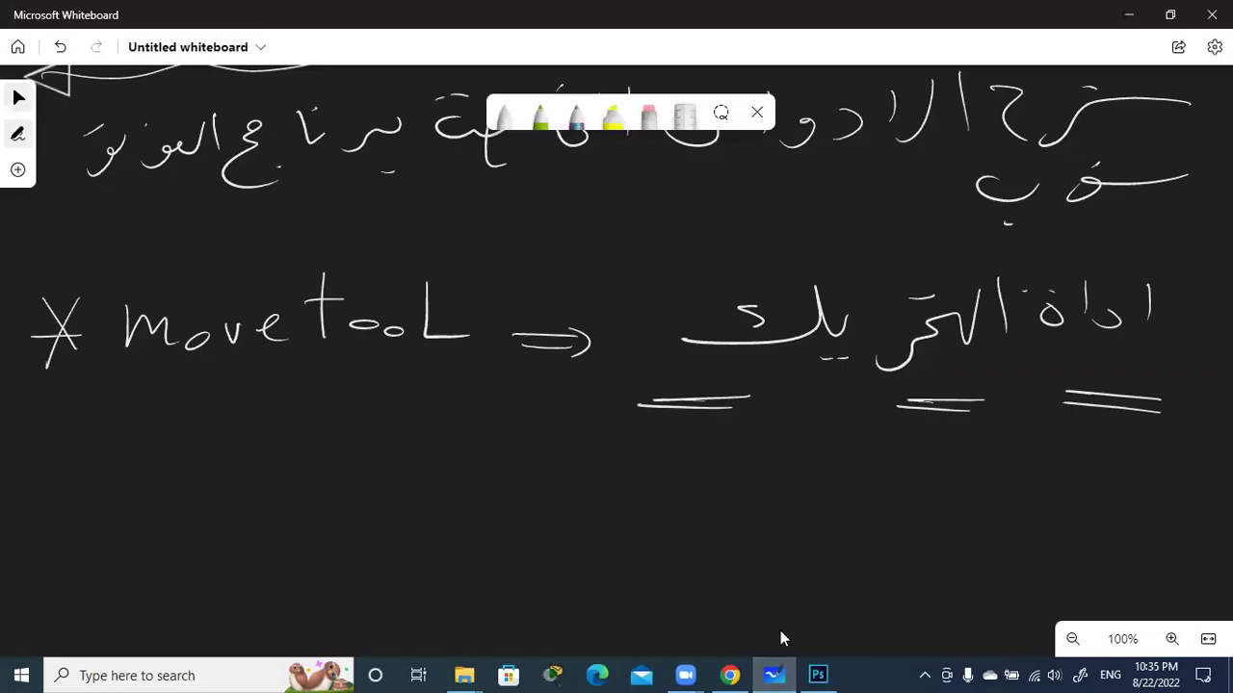
left_click_drag(1165, 482, 1149, 505)
mouse_move(1125, 466)
left_mouse_down()
mouse_move(1058, 489)
mouse_move(930, 503)
left_mouse_up()
mouse_move(911, 476)
left_mouse_down()
mouse_move(895, 489)
mouse_move(821, 489)
left_mouse_up()
mouse_move(793, 443)
left_mouse_down()
mouse_move(794, 476)
mouse_move(776, 486)
left_mouse_up()
mouse_move(724, 448)
left_mouse_down()
mouse_move(723, 478)
mouse_move(684, 486)
left_mouse_up()
mouse_move(622, 461)
left_mouse_down()
mouse_move(628, 476)
mouse_move(556, 481)
left_mouse_up()
left_click_drag(584, 440, 596, 440)
- Finish handwriting the first Arabic explanation line
left_click_drag(528, 453, 498, 501)
left_click_drag(474, 459, 450, 476)
left_click_drag(471, 501, 458, 503)
mouse_move(447, 458)
left_mouse_down()
mouse_move(418, 474)
mouse_move(382, 459)
mouse_move(368, 490)
left_mouse_up()
mouse_move(352, 433)
left_mouse_down()
mouse_move(327, 468)
mouse_move(224, 474)
left_mouse_up()
left_click_drag(287, 499, 308, 498)
mouse_move(258, 429)
left_mouse_down()
mouse_move(266, 452)
mouse_move(146, 470)
mouse_move(149, 447)
left_mouse_up()
mouse_move(114, 447)
left_mouse_down()
mouse_move(104, 489)
mouse_move(29, 484)
left_mouse_up()
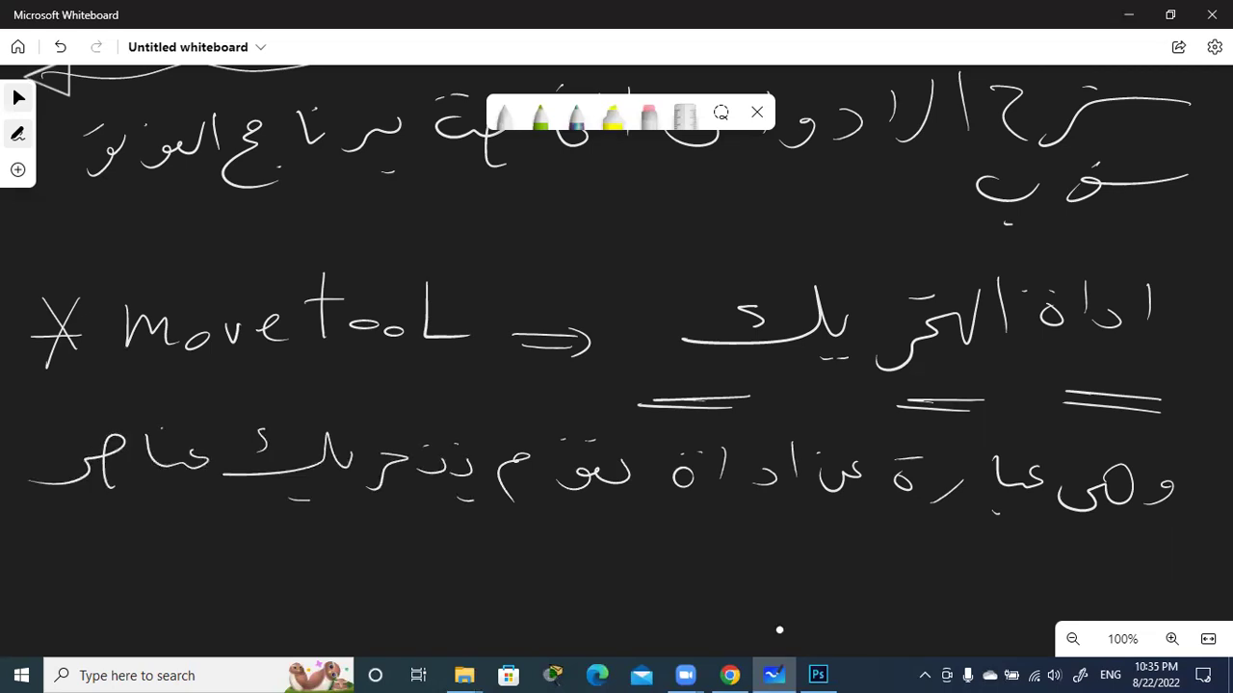
- Start a second Arabic line beginning with the word for file
left_click_drag(1177, 543, 1169, 578)
mouse_move(1142, 546)
left_mouse_down()
mouse_move(1118, 578)
mouse_move(971, 576)
left_mouse_up()
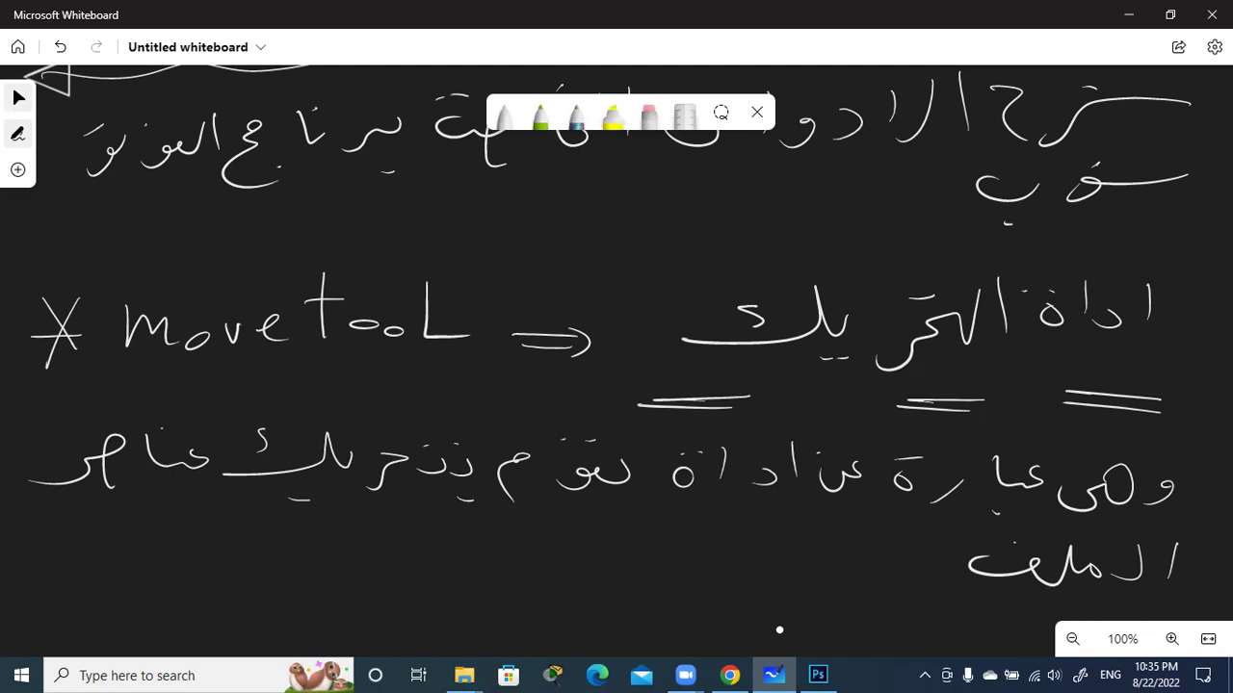
mouse_move(910, 545)
left_mouse_down()
mouse_move(910, 582)
mouse_move(920, 580)
left_mouse_up()
left_click_drag(853, 551, 680, 560)
left_click_drag(803, 541, 701, 565)
left_click_drag(643, 535, 599, 566)
- Write 'layers' in quotation marks, then back in Photoshop drag the blue square right
left_click_drag(310, 524, 249, 590)
mouse_move(339, 553)
left_mouse_down()
mouse_move(381, 539)
mouse_move(349, 603)
left_mouse_up()
left_click_drag(392, 561, 424, 572)
mouse_move(430, 558)
left_mouse_down()
mouse_move(462, 578)
mouse_move(448, 576)
left_mouse_up()
left_click_drag(204, 553, 197, 585)
left_click_drag(189, 538, 185, 585)
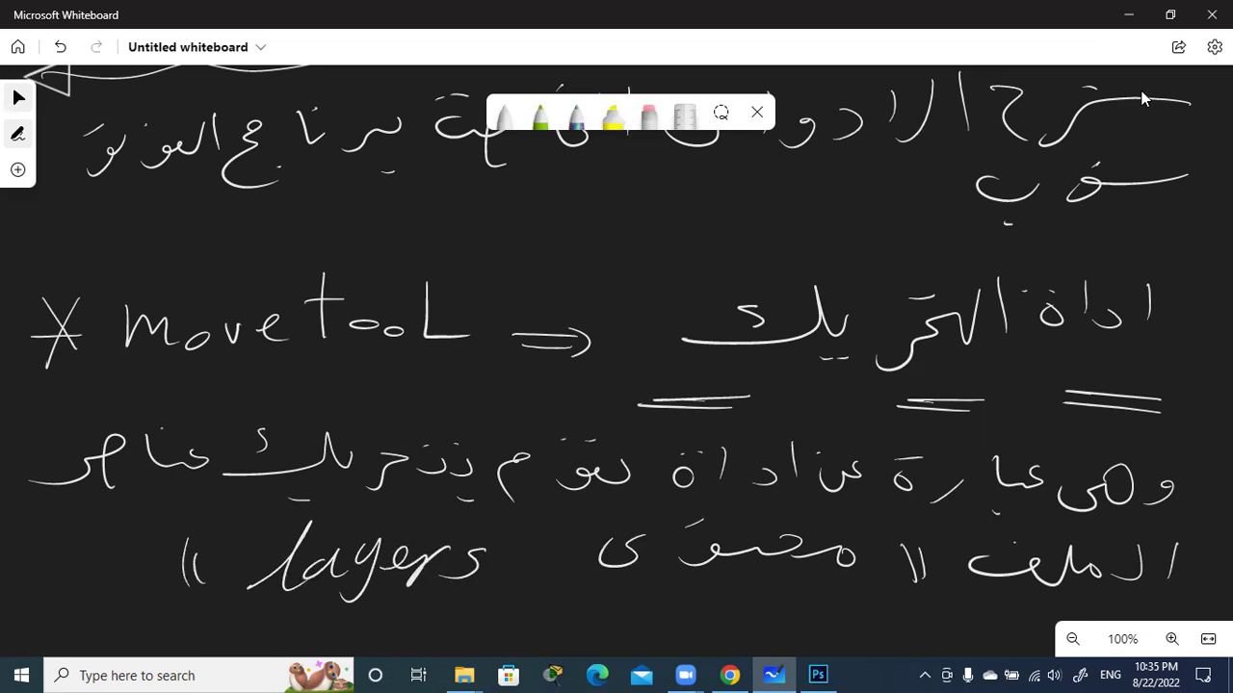
left_click(1129, 14)
mouse_move(458, 231)
left_mouse_down()
mouse_move(643, 229)
mouse_move(532, 242)
left_mouse_up()
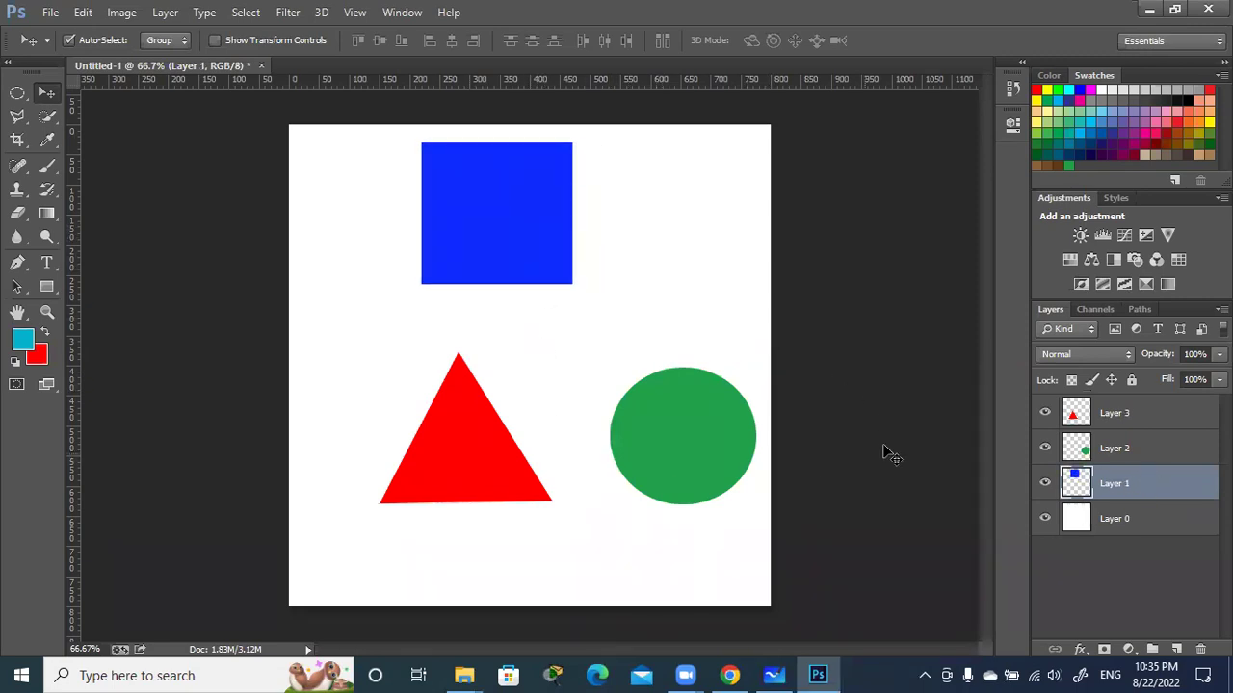
- Nudge the green circle up-left and left, and reposition the red triangle
left_click(1161, 449)
mouse_move(685, 420)
left_mouse_down()
mouse_move(672, 220)
mouse_move(671, 414)
left_mouse_up()
left_click(1163, 413)
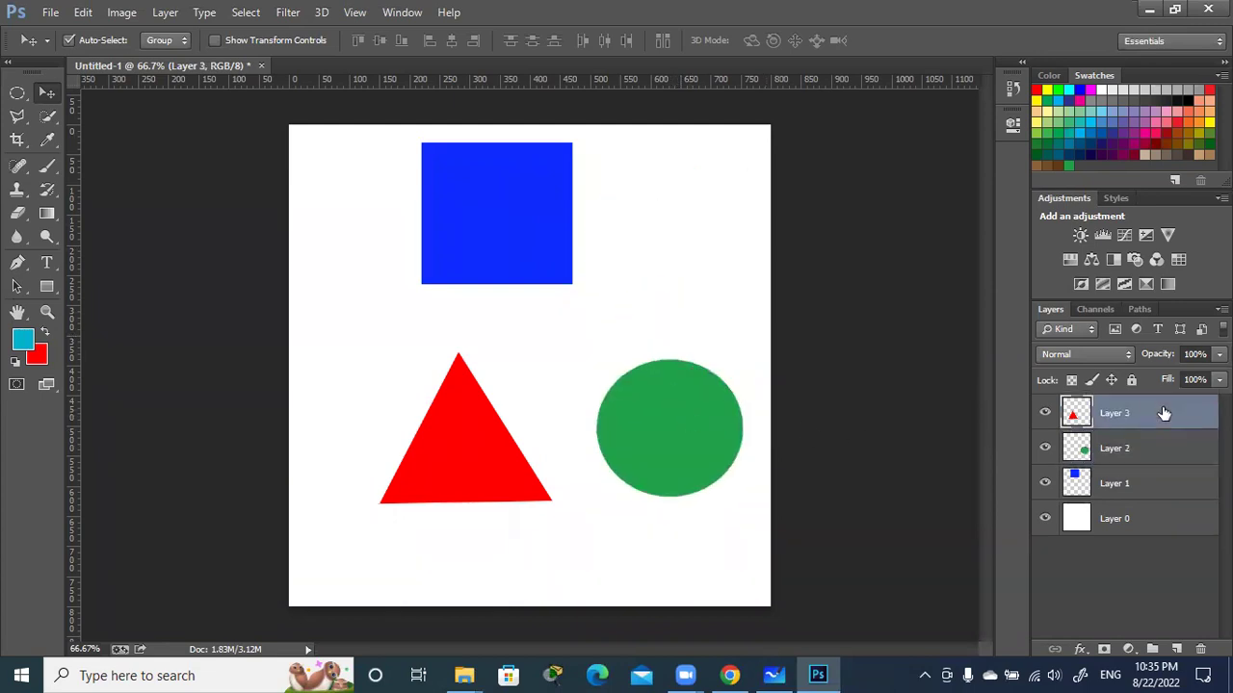
mouse_move(460, 430)
left_mouse_down()
mouse_move(430, 442)
mouse_move(442, 442)
left_mouse_up()
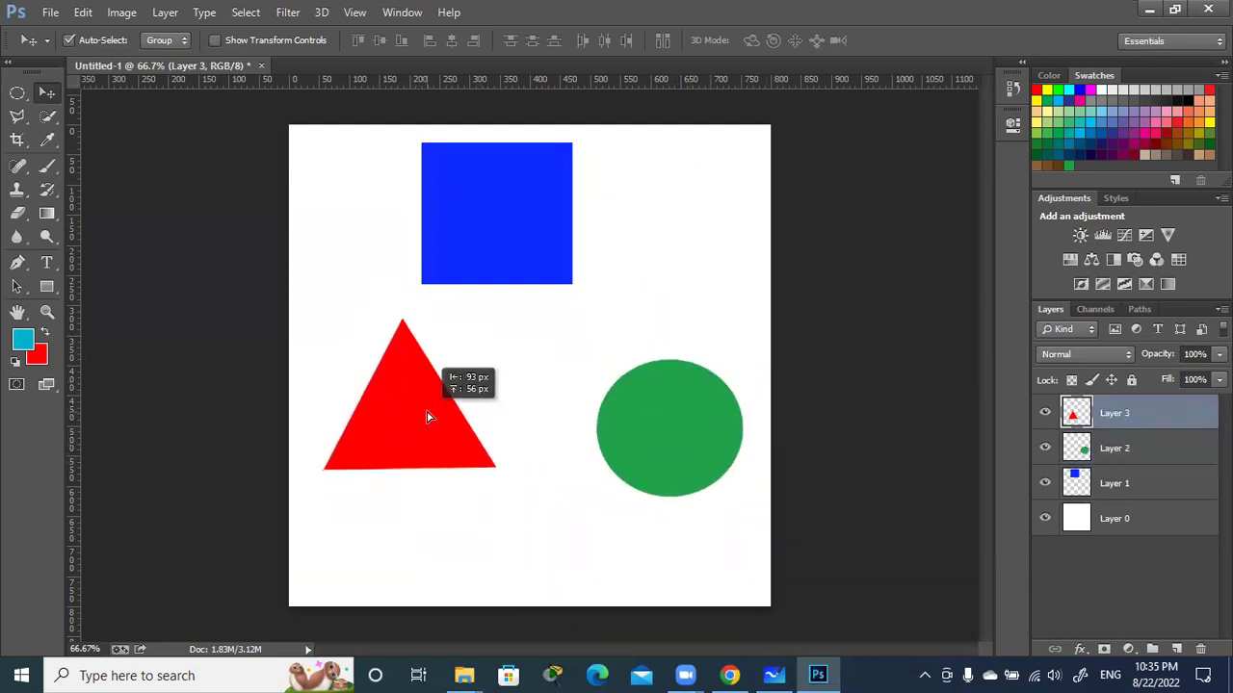
left_click(1142, 445)
mouse_move(705, 453)
left_mouse_down()
mouse_move(707, 542)
mouse_move(694, 424)
mouse_move(695, 453)
left_mouse_up()
- Move the blue square about 100 px right, turn off Auto-Select, and shift the triangle
left_click(1151, 492)
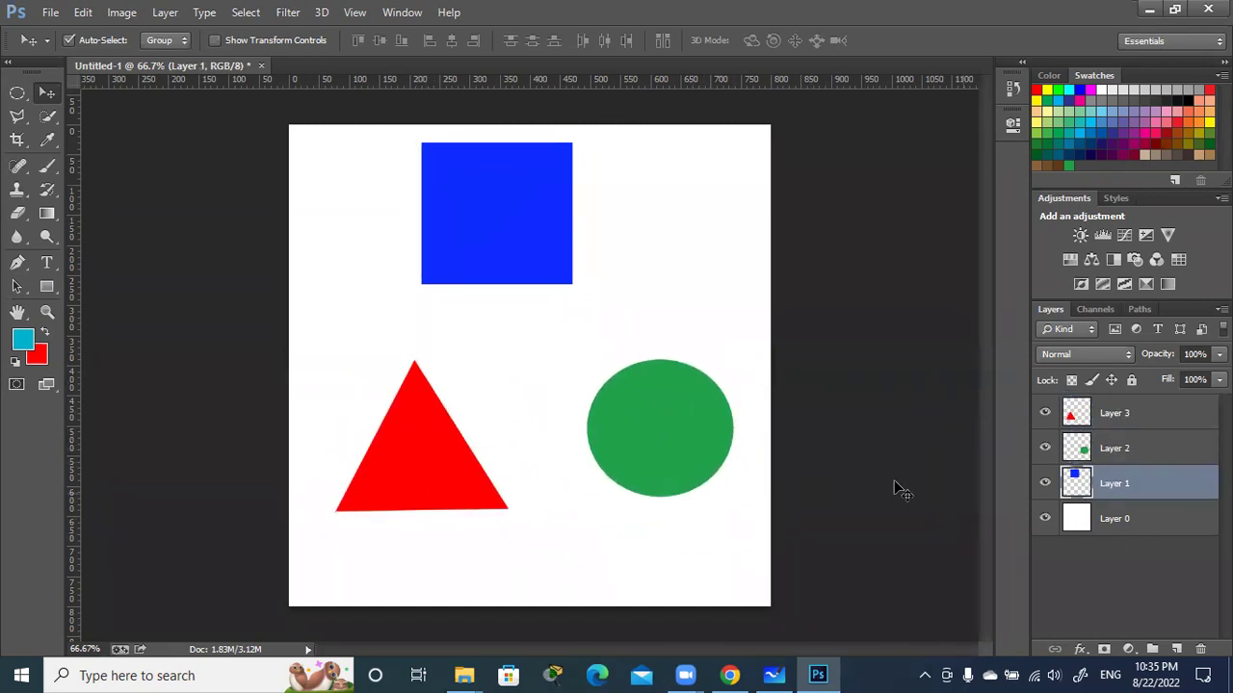
left_click_drag(540, 258, 631, 261)
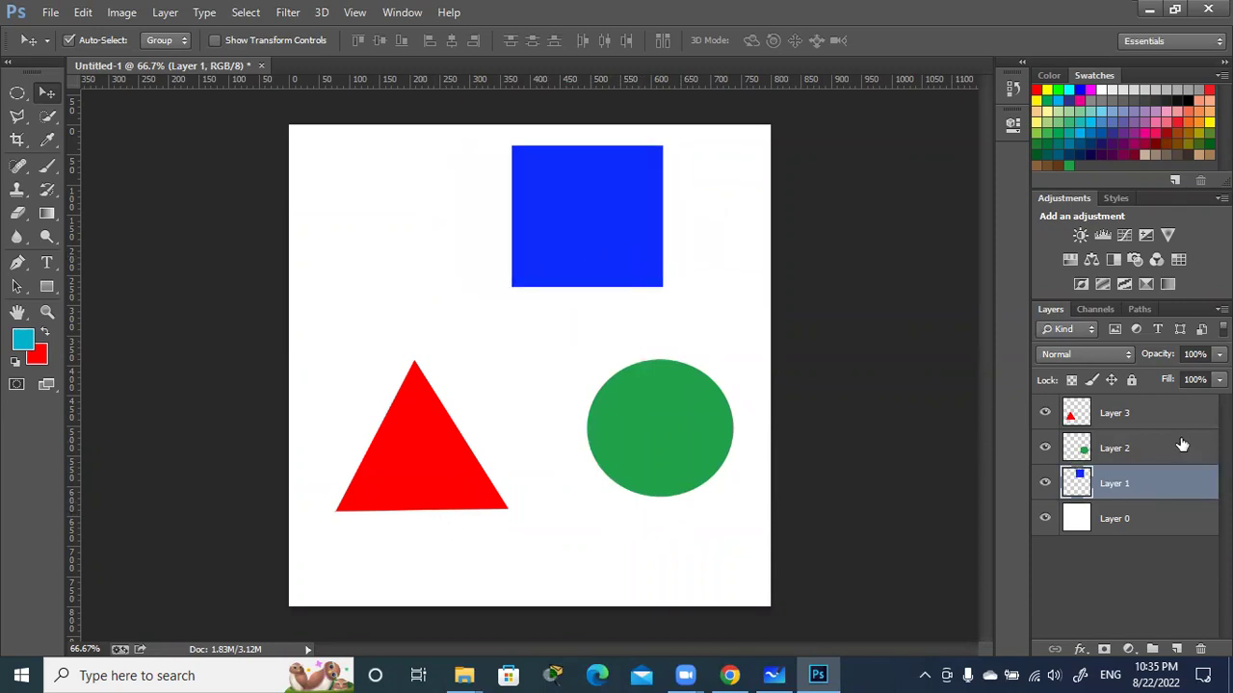
left_click(1136, 453)
mouse_move(427, 459)
left_mouse_down()
mouse_move(412, 358)
mouse_move(405, 410)
left_mouse_up()
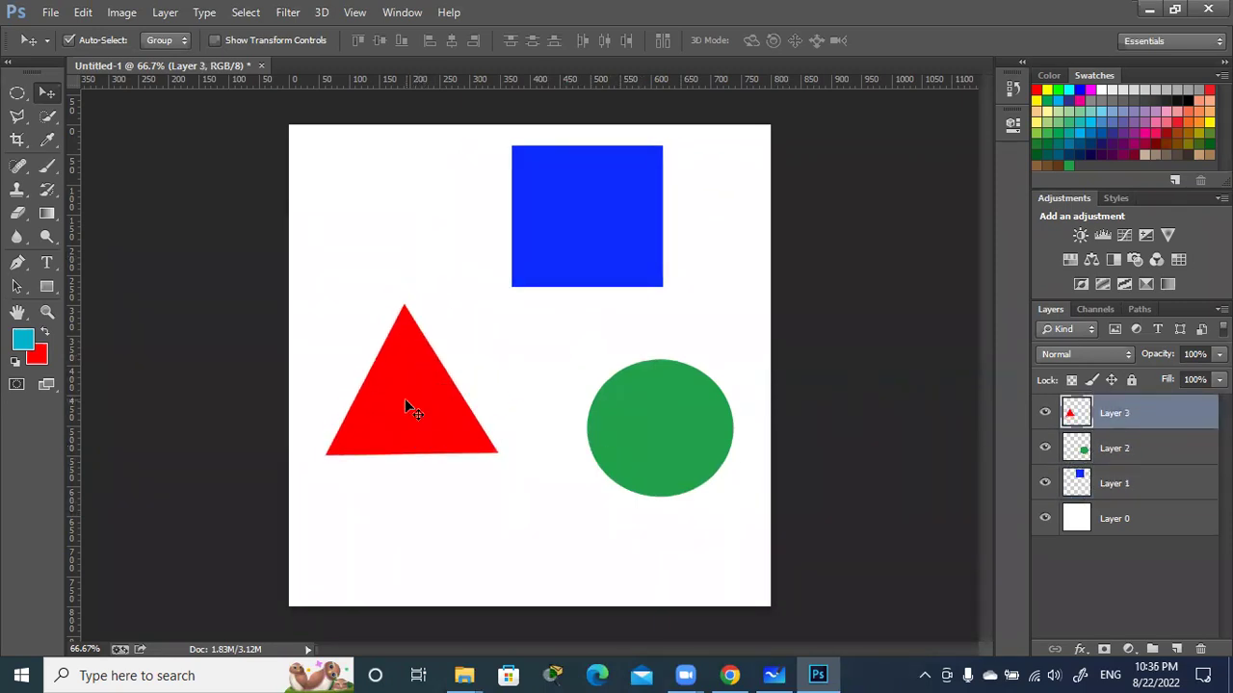
left_click(68, 40)
mouse_move(583, 204)
left_mouse_down()
mouse_move(443, 192)
mouse_move(553, 226)
mouse_move(610, 223)
mouse_move(592, 223)
left_mouse_up()
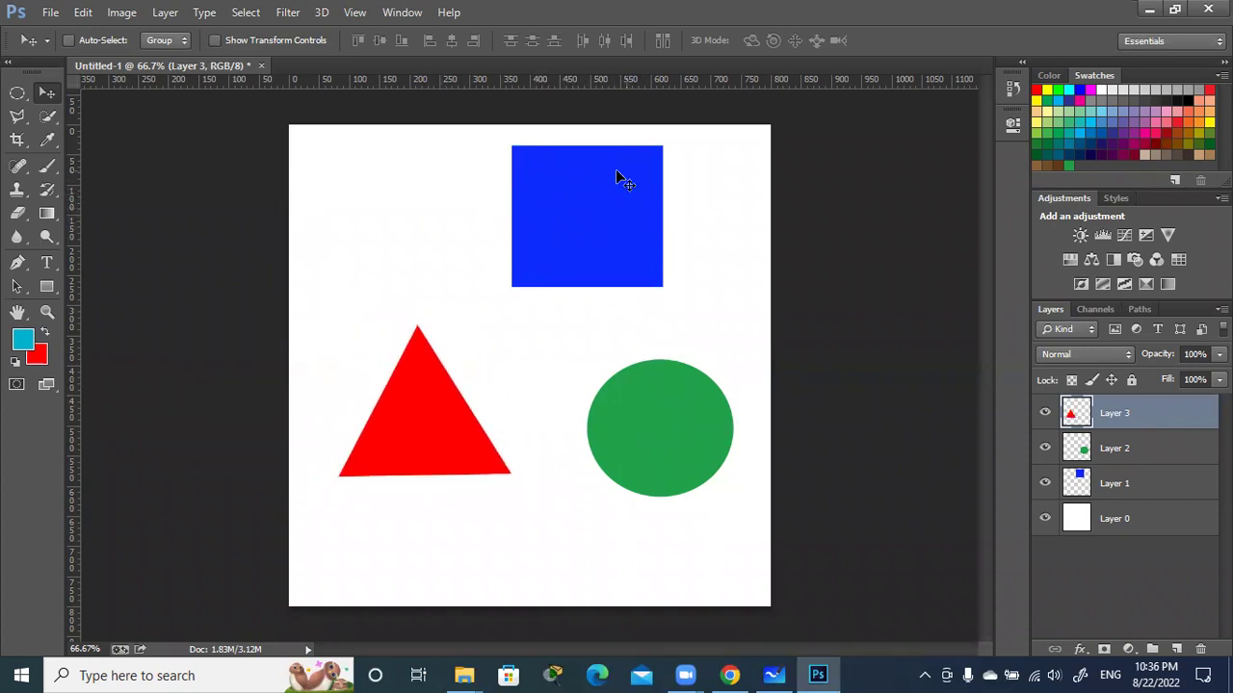
- Reposition the red triangle using Shift+arrow keys and a small Move-tool drag
key("shift+Up")
key("shift+Up")
key("Up")
key("Up")
key("Up")
key("shift+Left")
key("shift+Left")
key("shift+Left")
key("shift+Down")
key("shift+Down")
key("shift+Down")
mouse_move(612, 248)
left_mouse_down()
mouse_move(625, 214)
mouse_move(558, 225)
mouse_move(580, 189)
mouse_move(593, 219)
left_mouse_up()
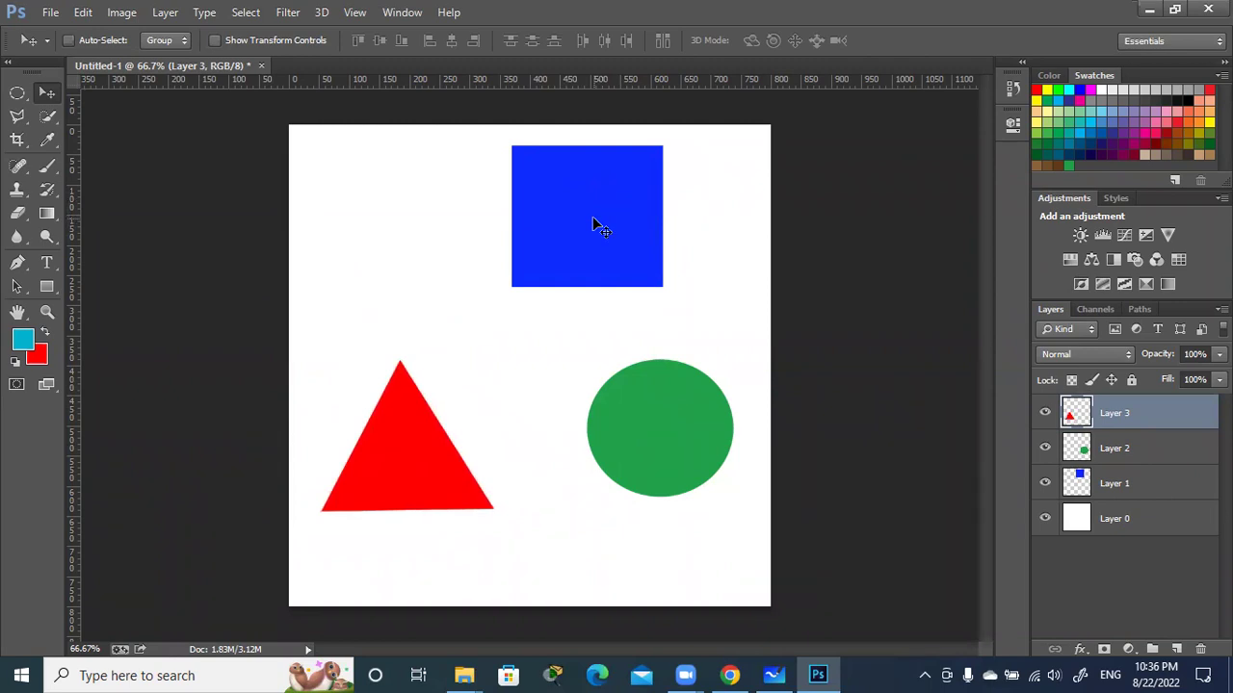
- On Layer 1, drag the blue square about 155 px left, then pick the circle's layer
left_click(1147, 483)
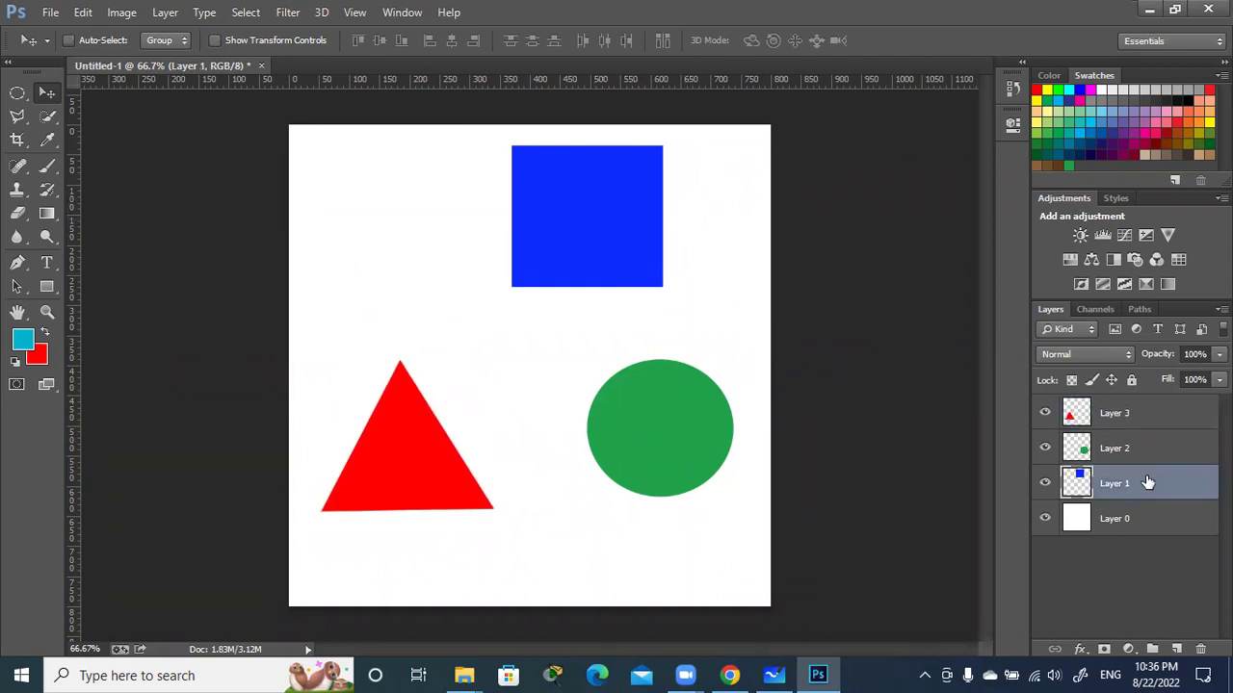
mouse_move(650, 257)
left_mouse_down()
mouse_move(501, 249)
mouse_move(525, 254)
left_mouse_up()
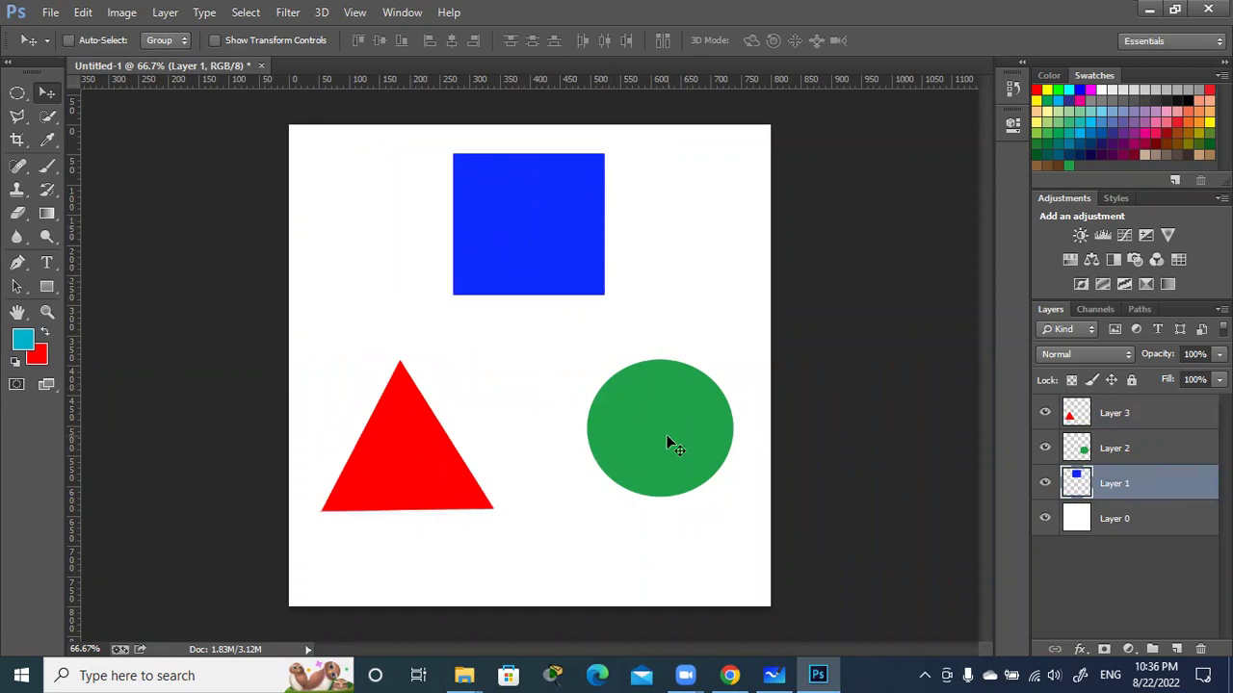
mouse_move(663, 425)
left_mouse_down()
mouse_move(616, 421)
mouse_move(652, 441)
left_mouse_up()
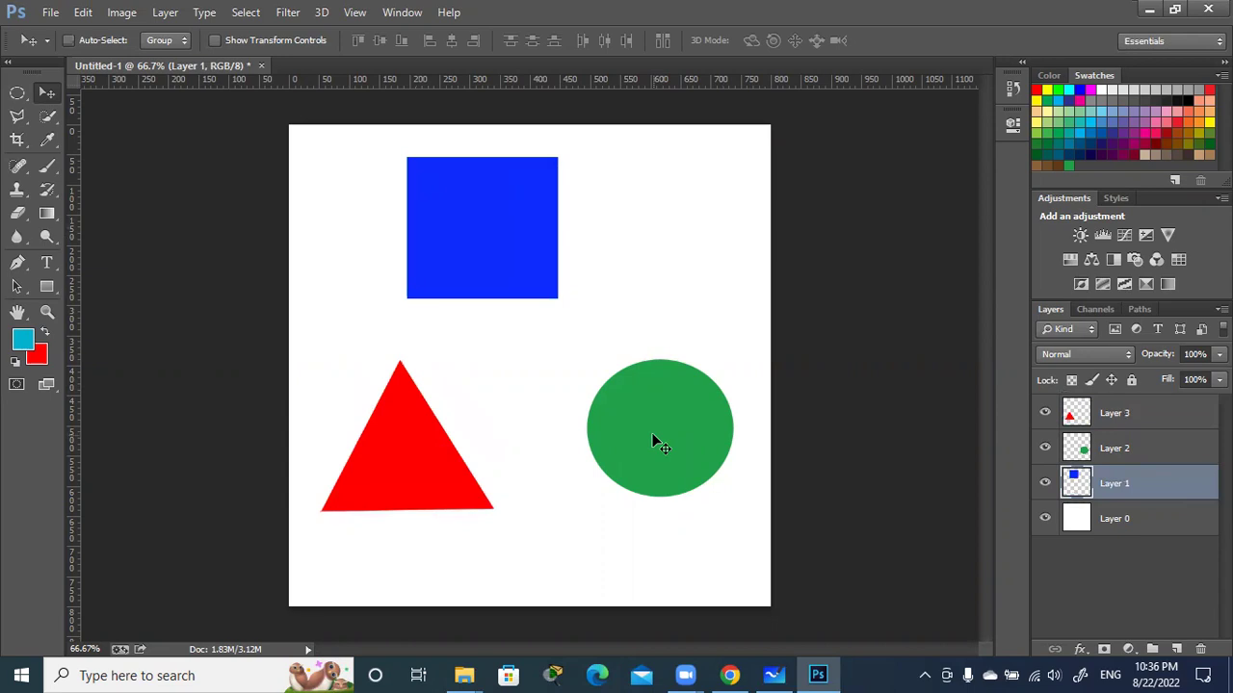
left_click(1113, 449)
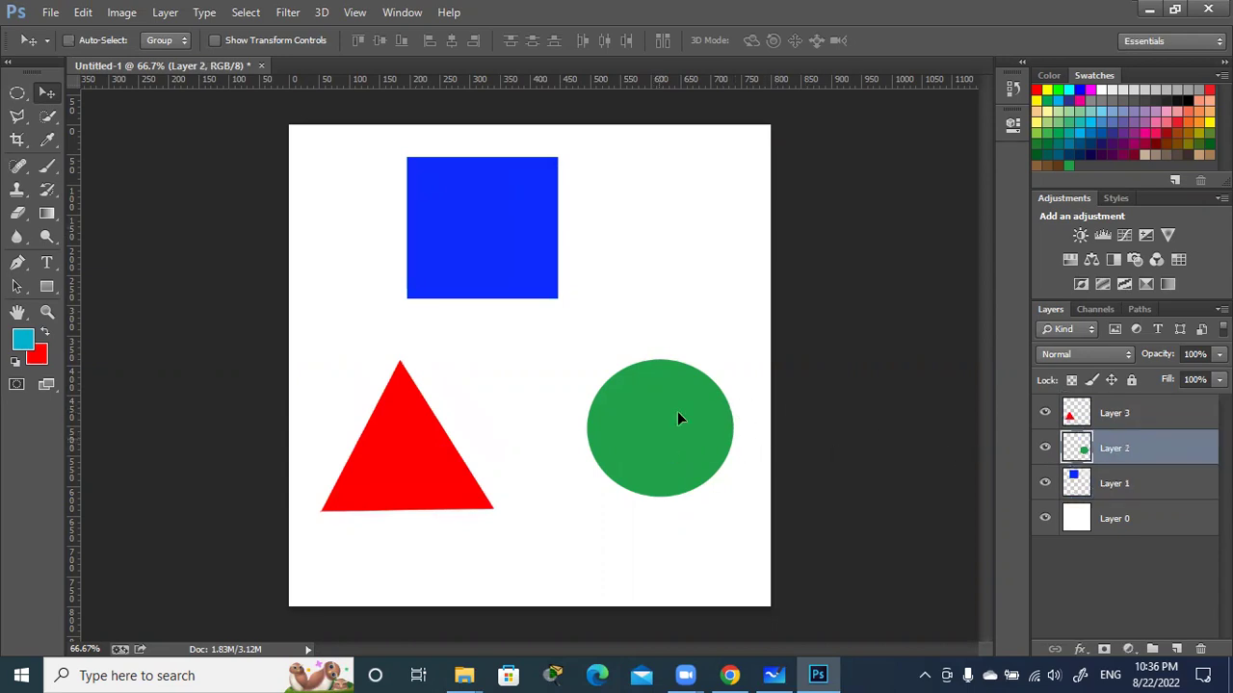
- Nudge the green circle, then lower the blue square on Layer 1 by about 8 px
left_click_drag(677, 419, 639, 432)
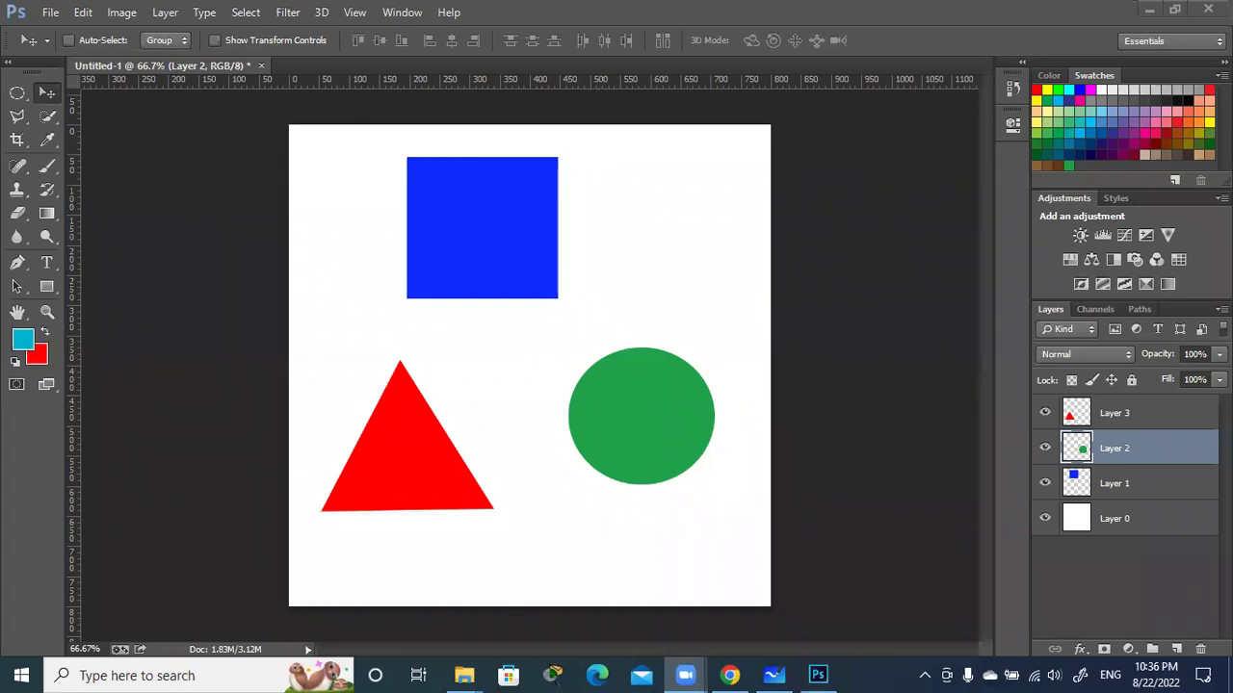
key("alt+shift")
left_click_drag(688, 431, 691, 442)
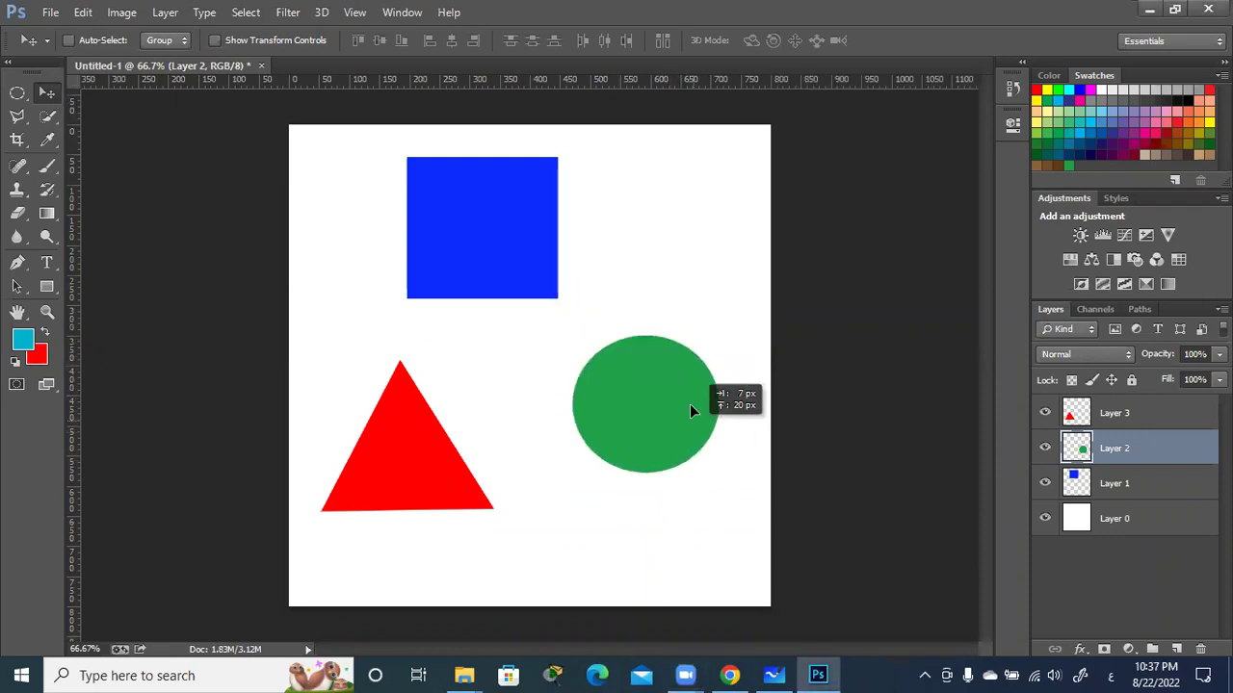
left_click(1161, 483)
left_click_drag(493, 248, 498, 256)
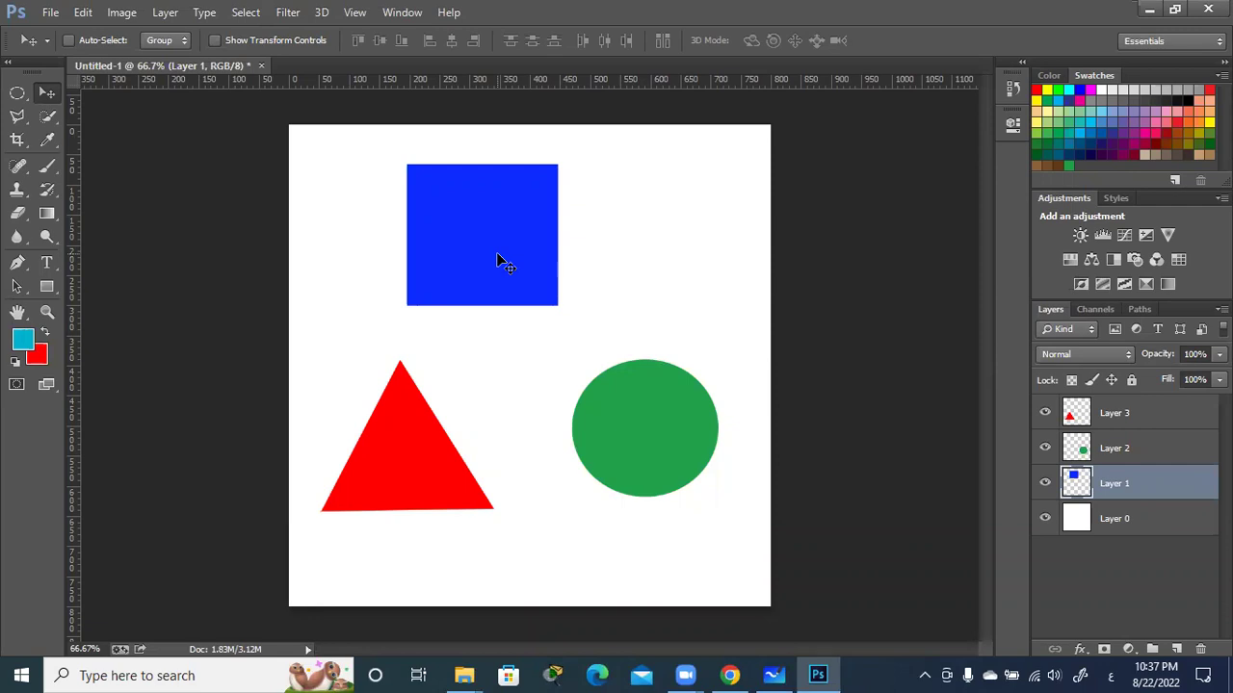
- Turn Auto-Select back on in the Move tool options bar
left_click(68, 41)
- Pick each shape's layer from the canvas, moving the triangle and undoing a circle move
left_click(403, 453)
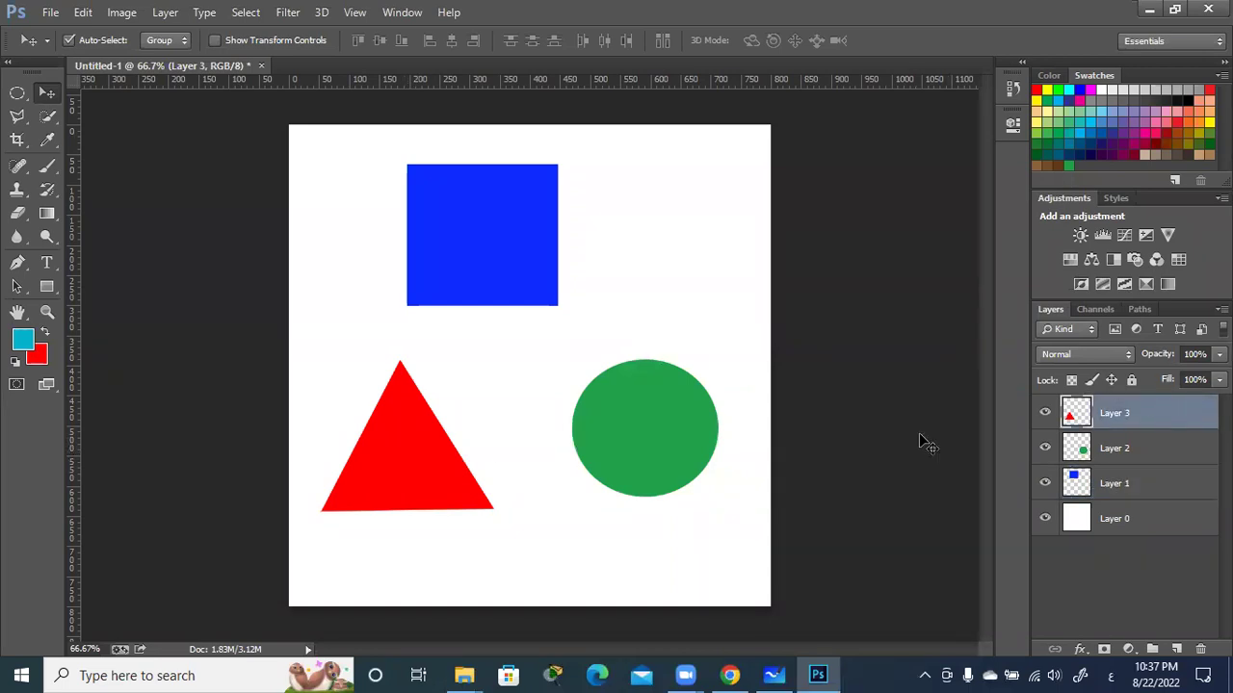
left_click(635, 432)
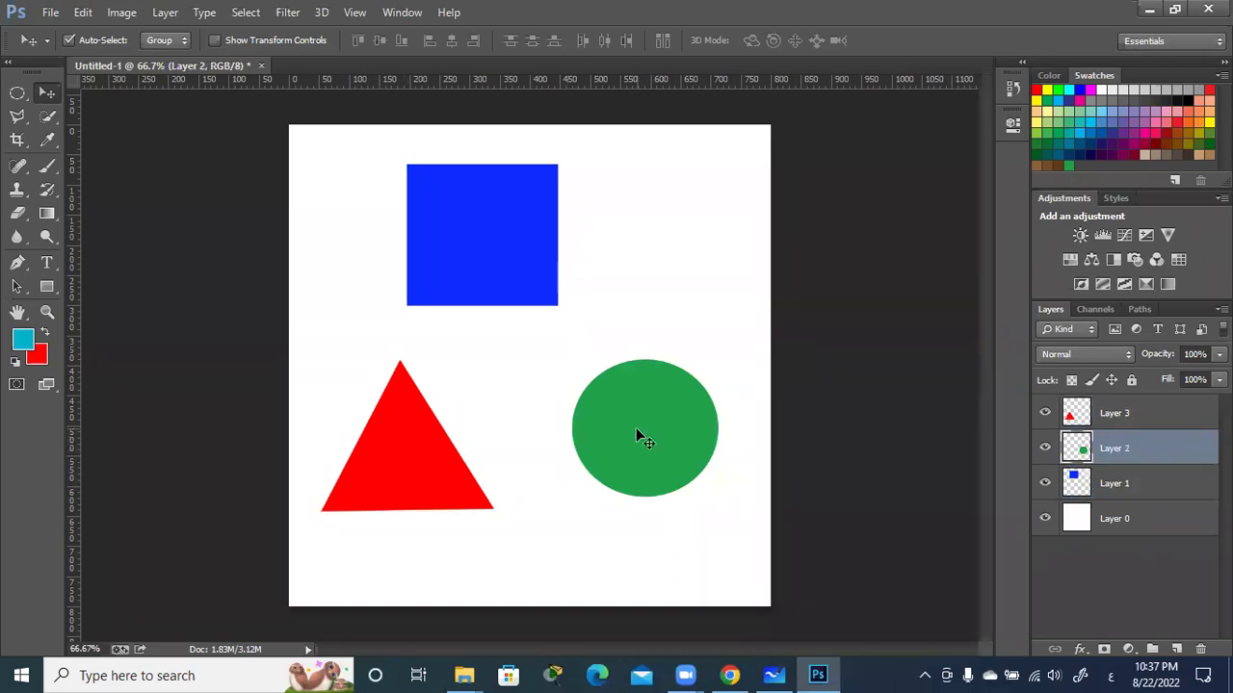
left_click(486, 239)
mouse_move(490, 499)
left_mouse_down()
mouse_move(619, 343)
mouse_move(504, 476)
left_mouse_up()
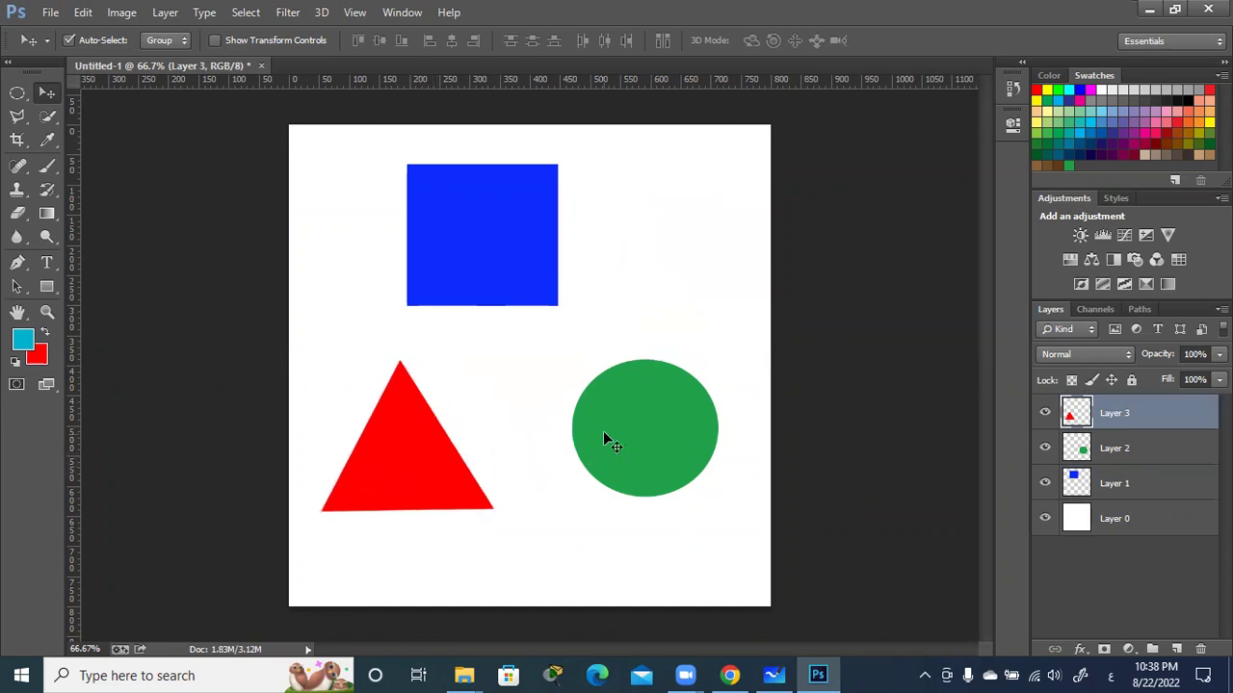
left_click_drag(607, 434, 626, 355)
key("ctrl+z")
- Place the triangle top left, the circle lower left, and the square down right
left_click_drag(504, 275, 568, 255)
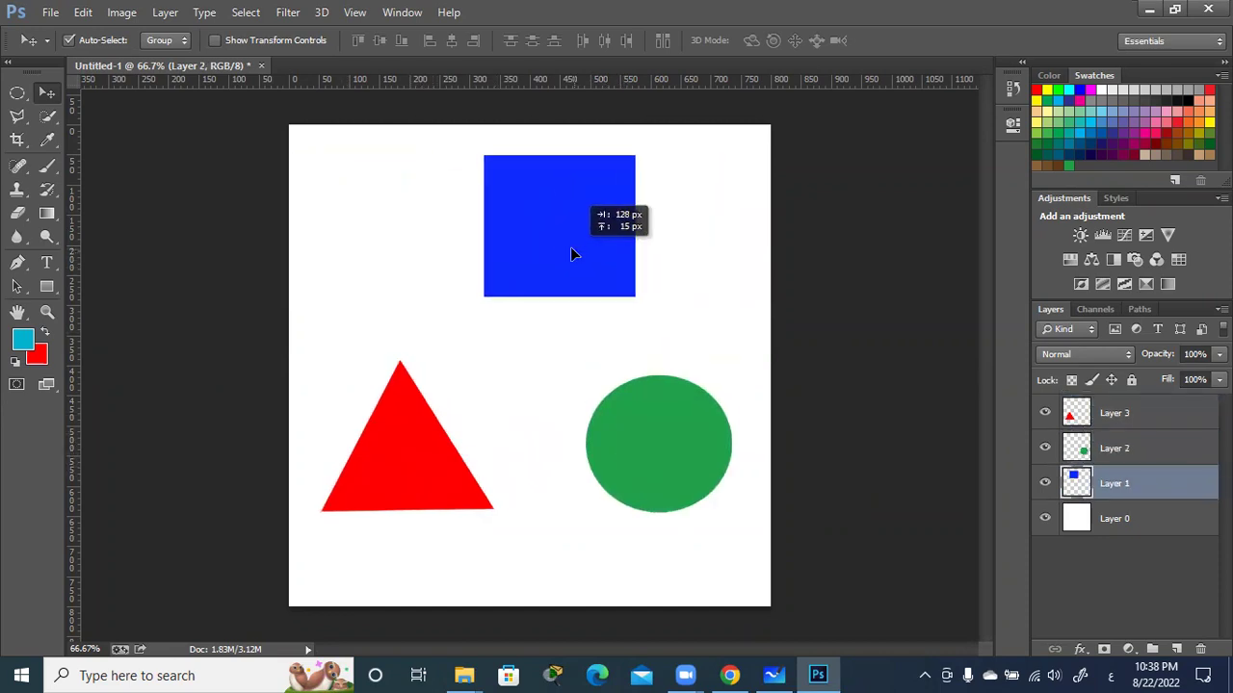
left_click_drag(387, 462, 372, 272)
left_click_drag(664, 428, 471, 487)
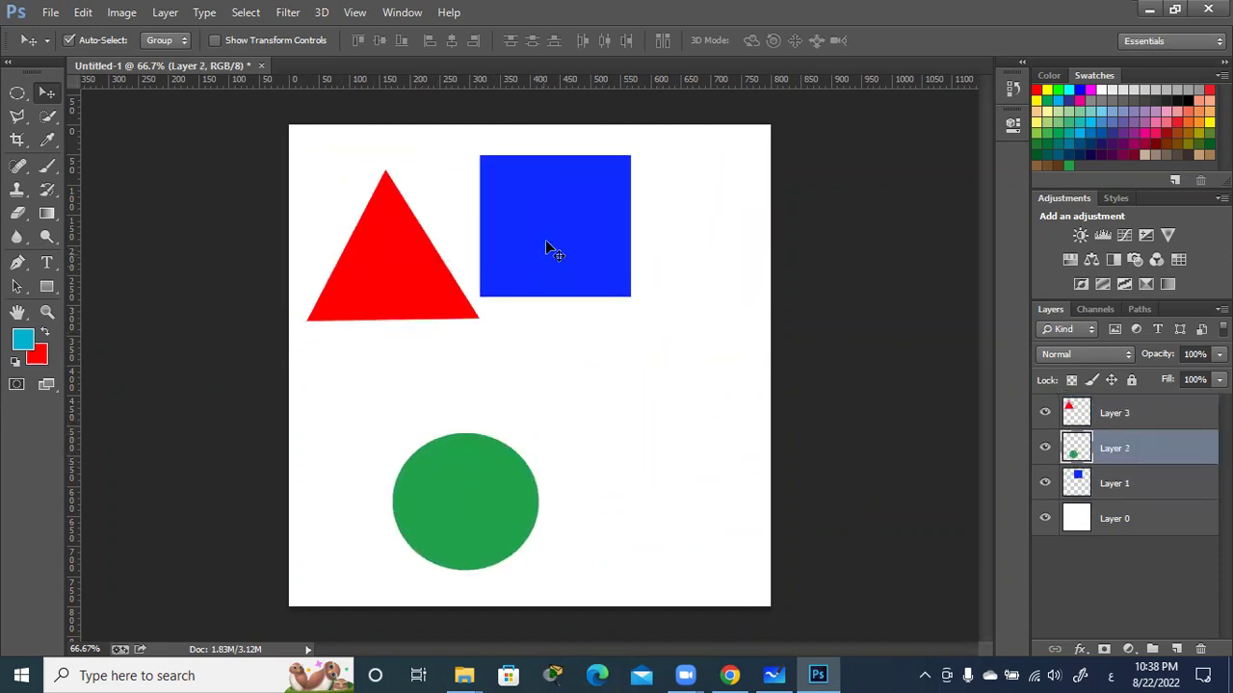
left_click_drag(546, 240, 604, 364)
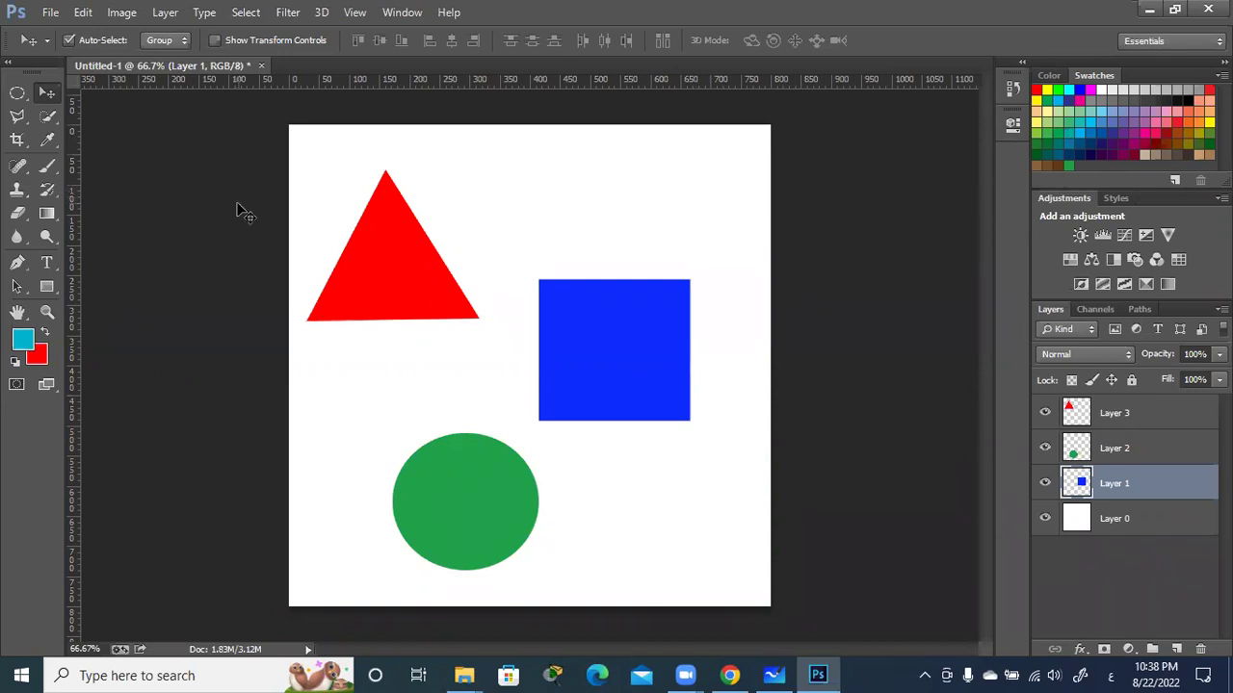
- Nudge shapes into place: red triangle top left, green circle bottom left, blue square right
left_click(379, 277)
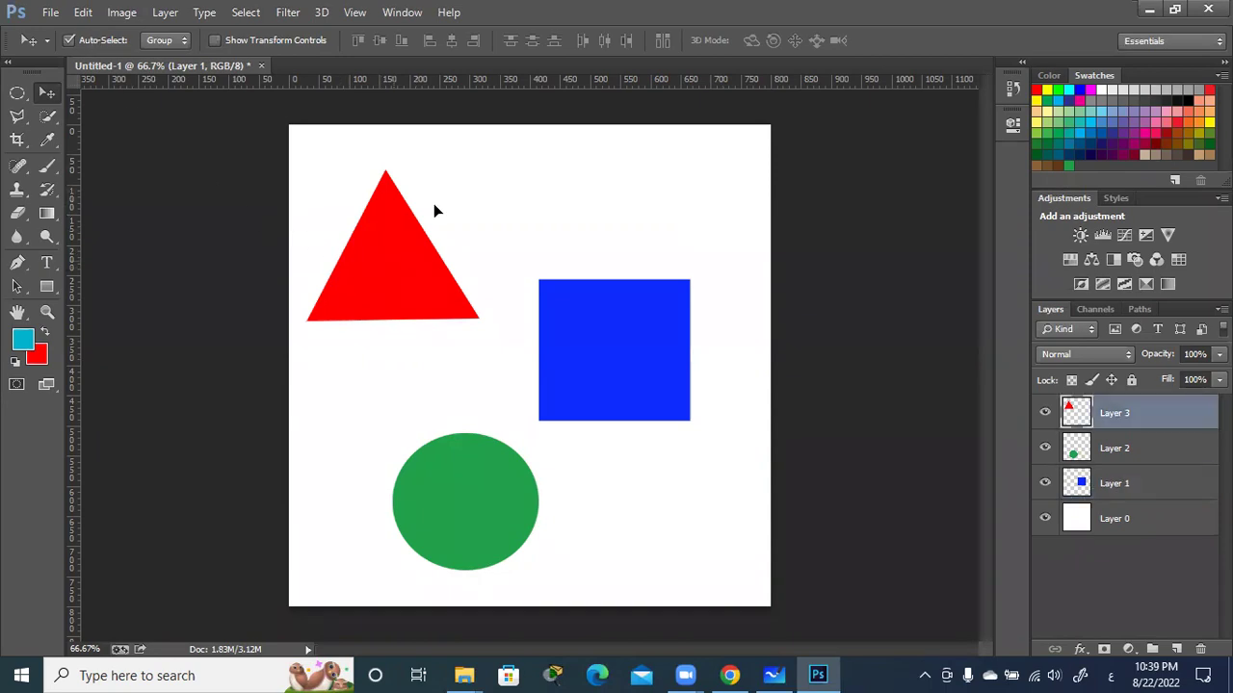
left_click_drag(387, 274, 407, 261)
mouse_move(597, 325)
left_mouse_down()
mouse_move(648, 202)
mouse_move(623, 243)
left_mouse_up()
left_click_drag(420, 502, 374, 489)
left_click_drag(647, 277, 635, 354)
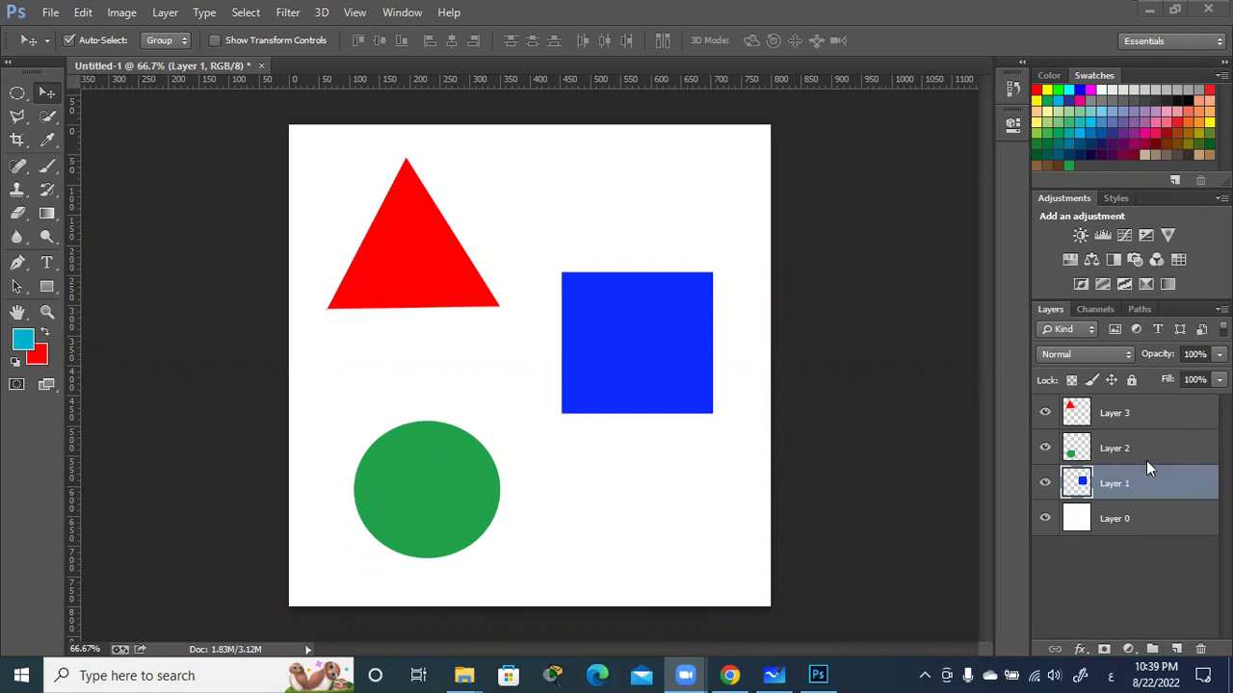
- Group Layers 1–3 into Group 1 and drag the whole group up and right
left_click(1163, 413, "shift")
key("ctrl+g")
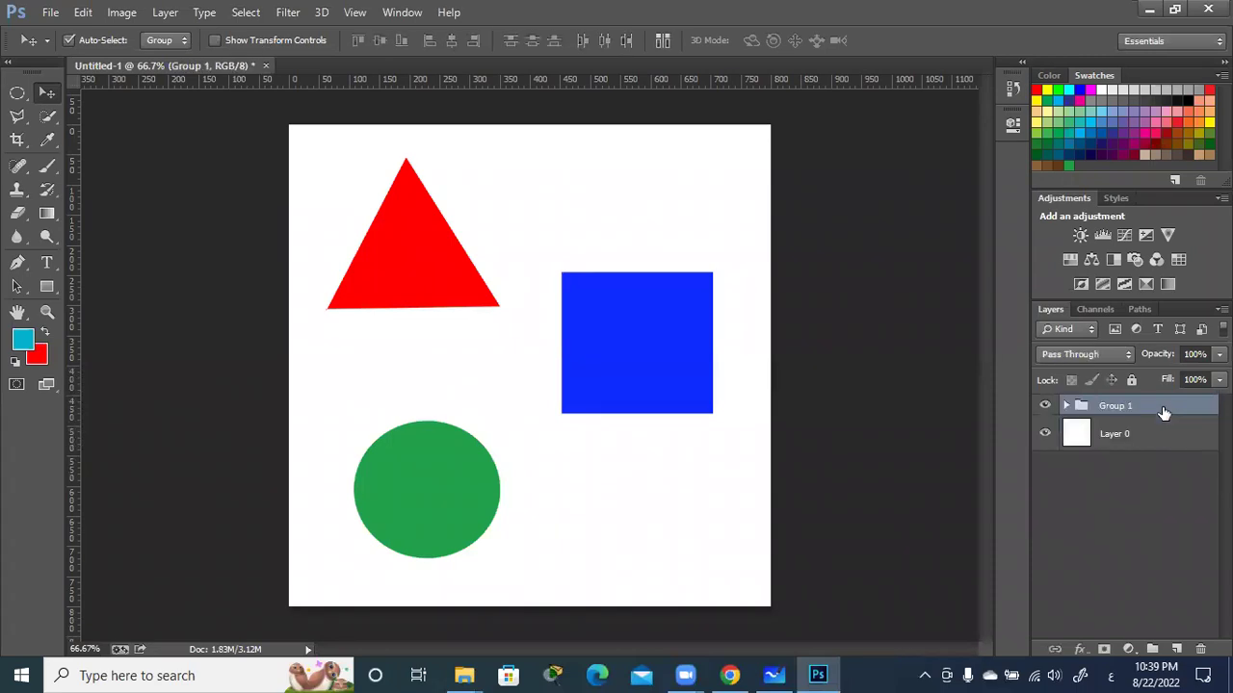
left_click(1068, 405)
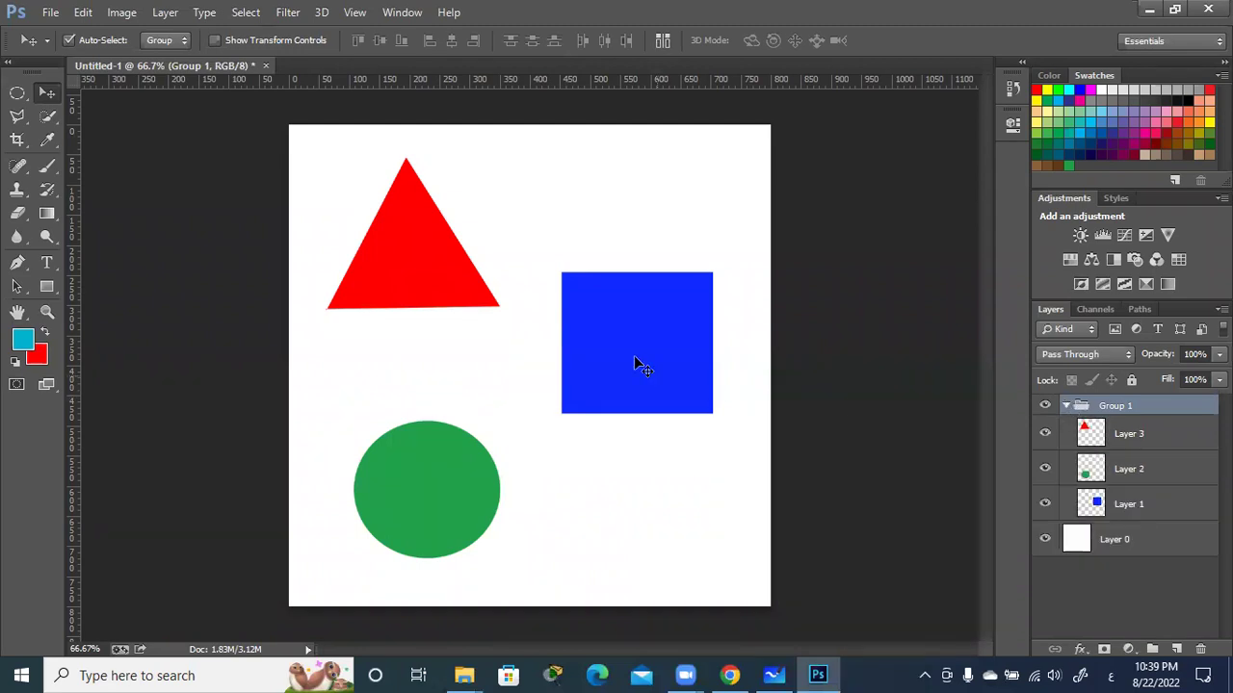
left_click_drag(431, 263, 444, 262)
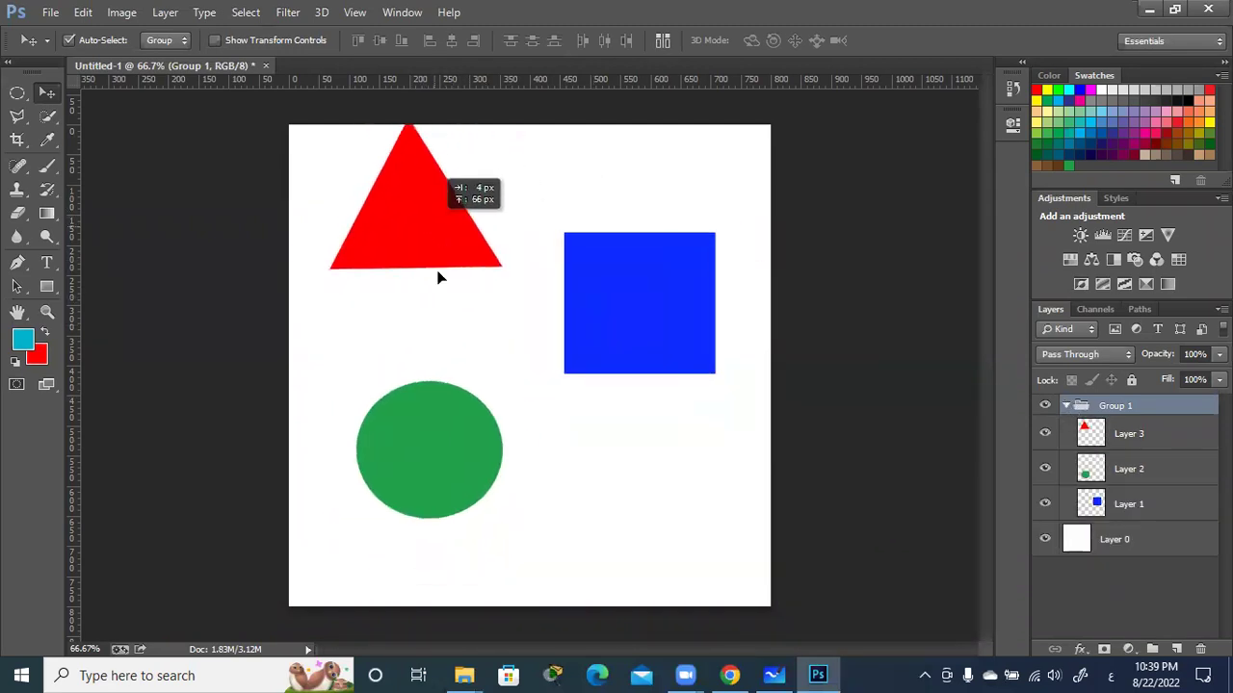
mouse_move(466, 307)
left_mouse_down()
mouse_move(517, 274)
mouse_move(423, 293)
mouse_move(416, 252)
left_mouse_up()
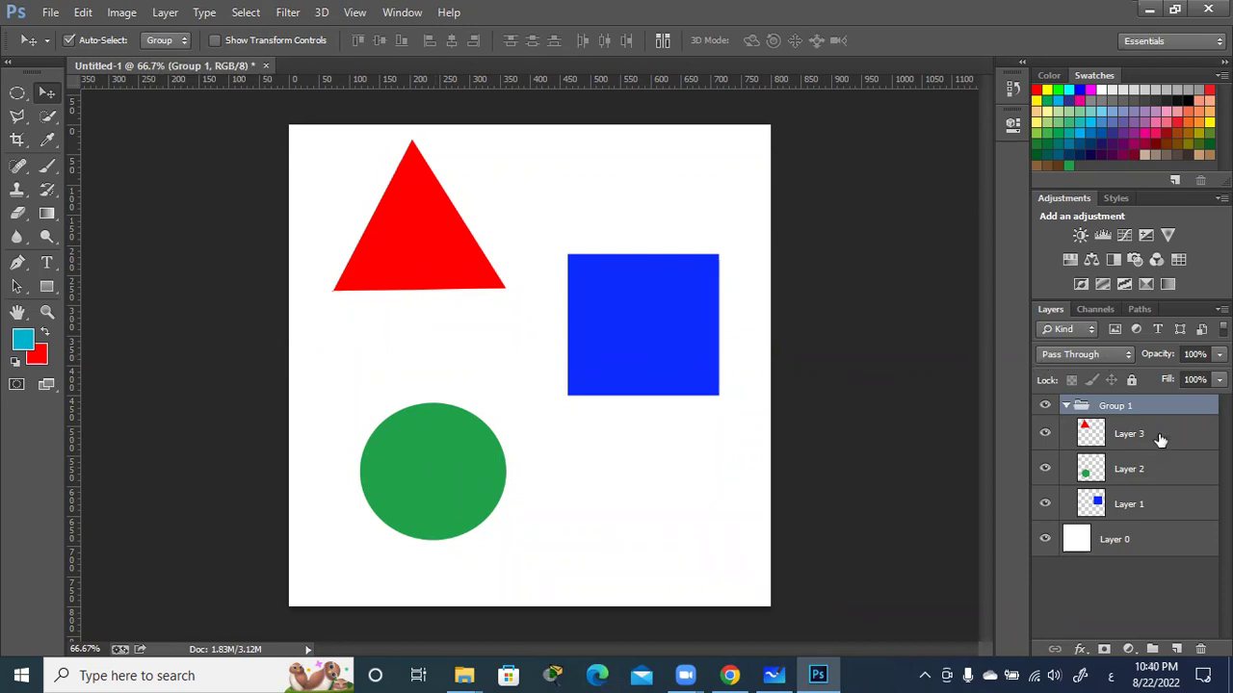
- Set Auto-Select to Layer and drag triangle down, square up-left, circle right
left_click(163, 40)
left_click(164, 74)
left_click(424, 285)
left_click_drag(424, 285, 415, 388)
left_click_drag(627, 304, 612, 221)
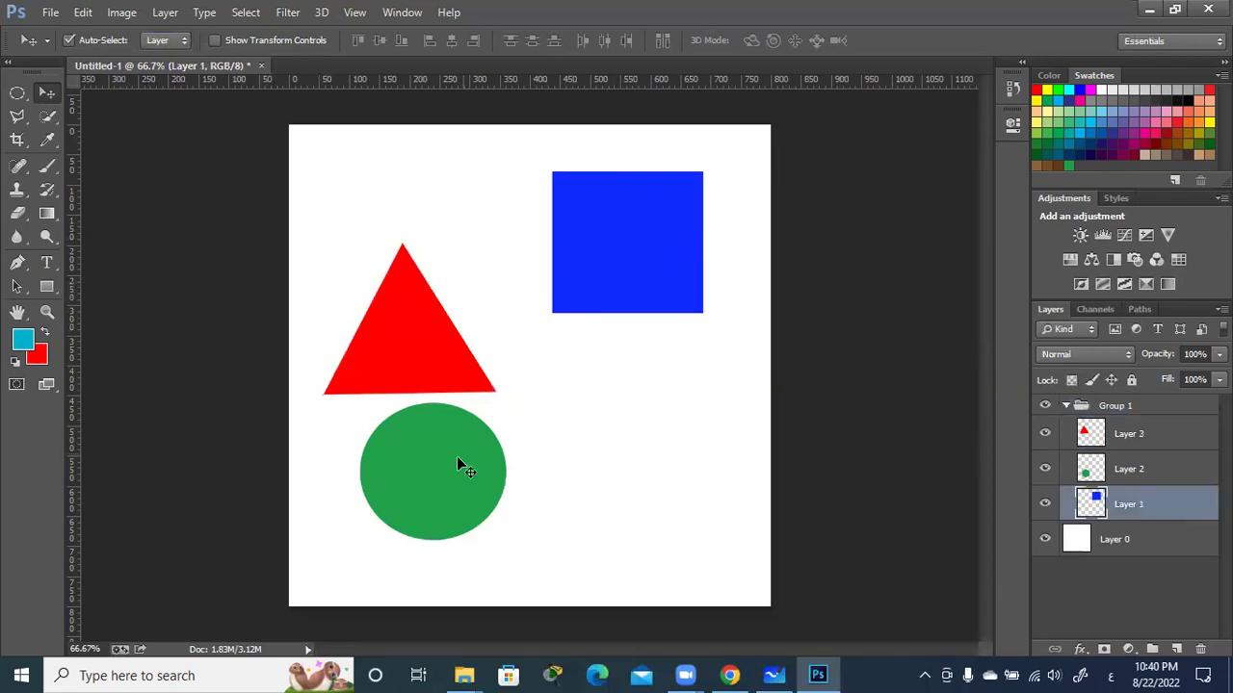
left_click_drag(460, 461, 682, 483)
- Refine the layout: blue square top left, green circle right, red triangle at bottom
left_click_drag(605, 305, 558, 359)
left_click_drag(428, 350, 437, 456)
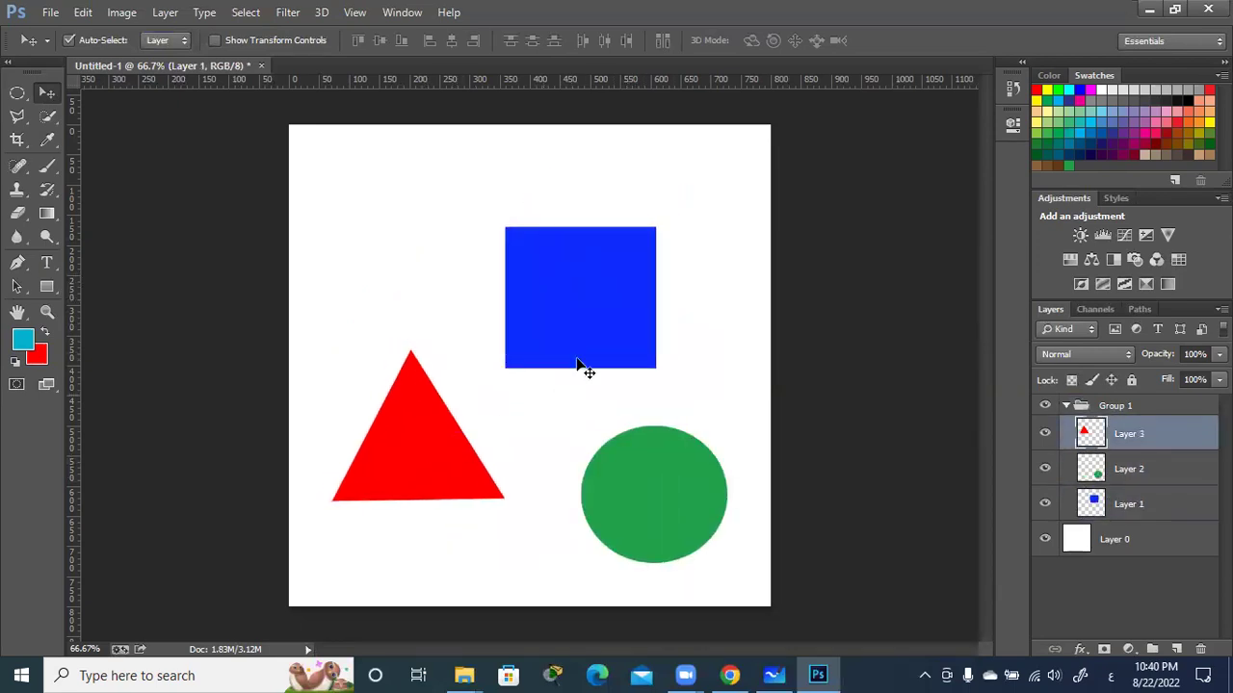
left_click_drag(580, 366, 506, 318)
left_click_drag(643, 468, 634, 372)
left_click_drag(429, 474, 504, 527)
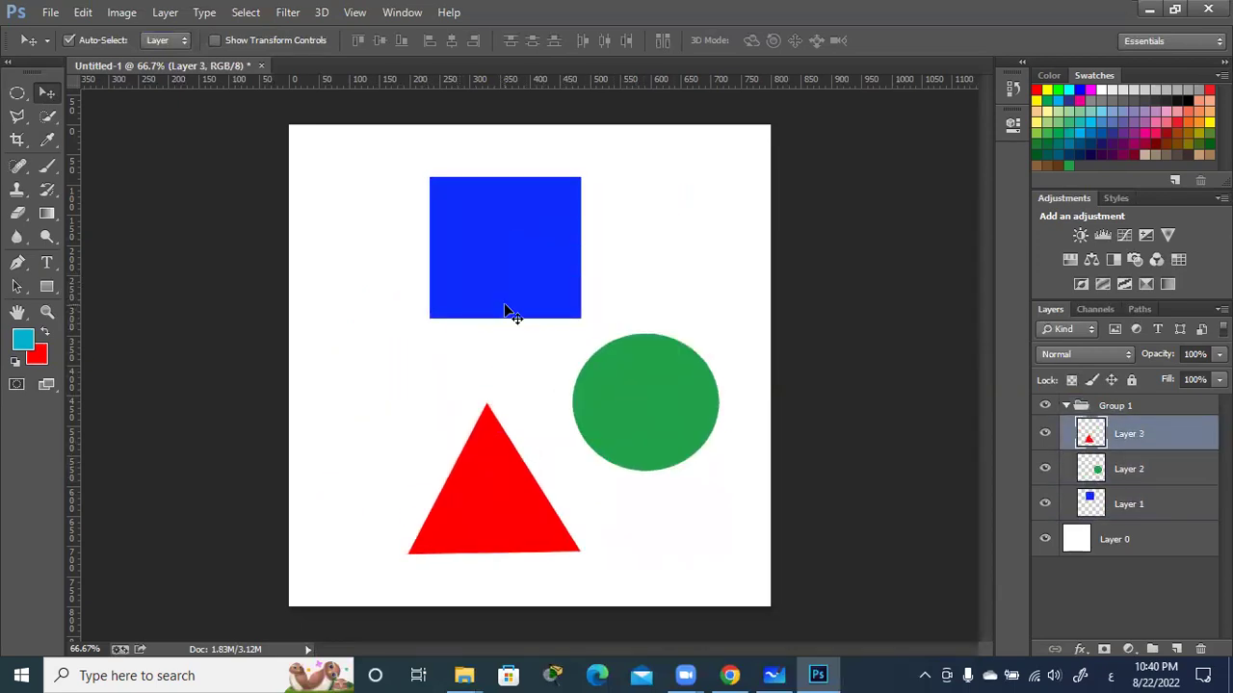
left_click_drag(509, 311, 430, 311)
left_click_drag(685, 396, 669, 300)
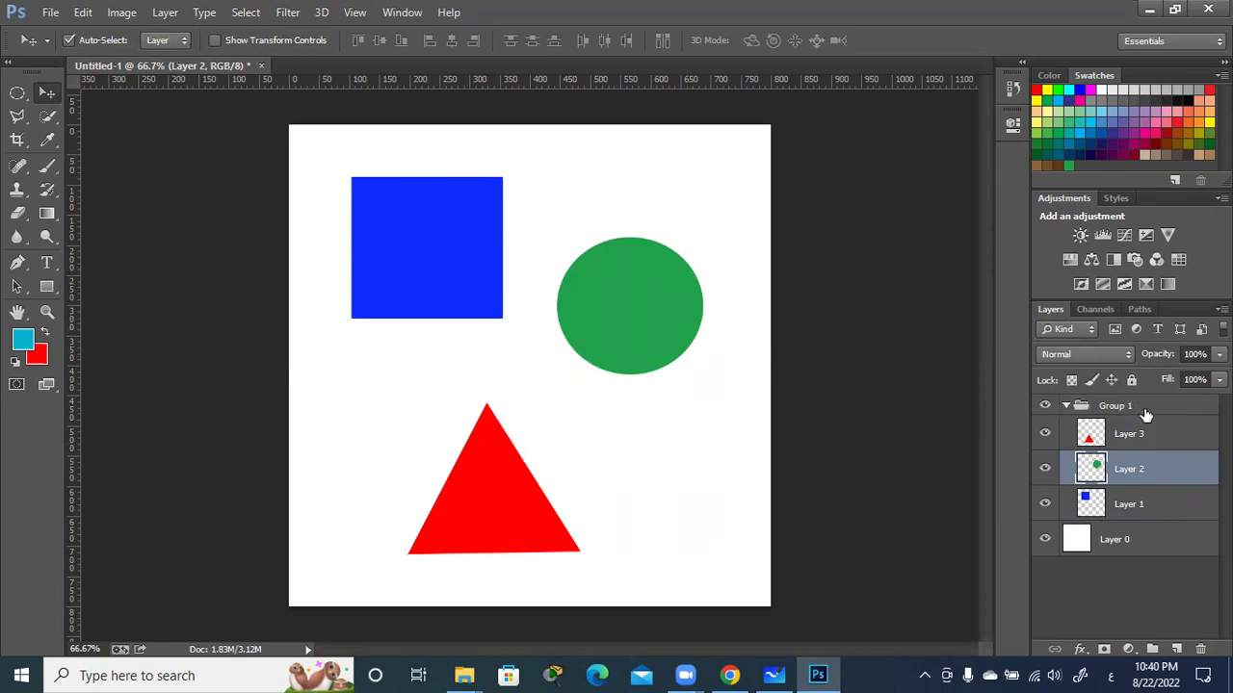
left_click(164, 41)
- Drag Group 1 up and left as one unit, then bring Microsoft Whiteboard forward
mouse_move(366, 218)
left_mouse_down()
mouse_move(476, 206)
mouse_move(448, 278)
left_mouse_up()
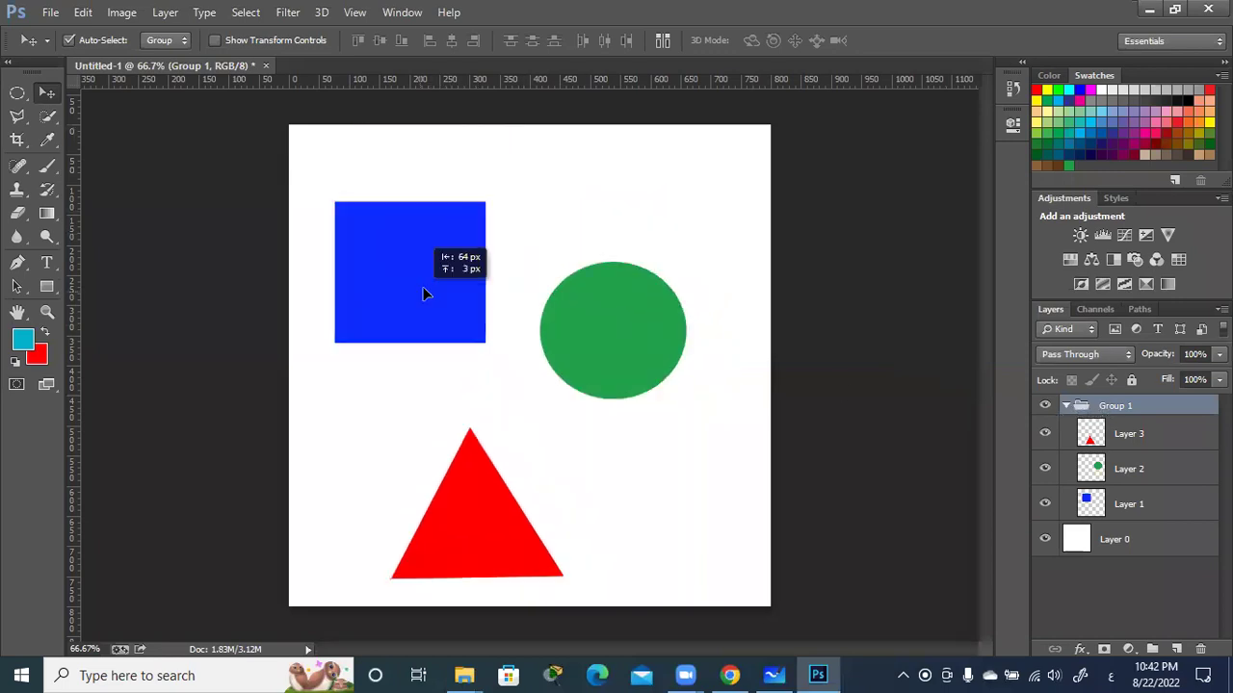
left_click_drag(453, 267, 422, 236)
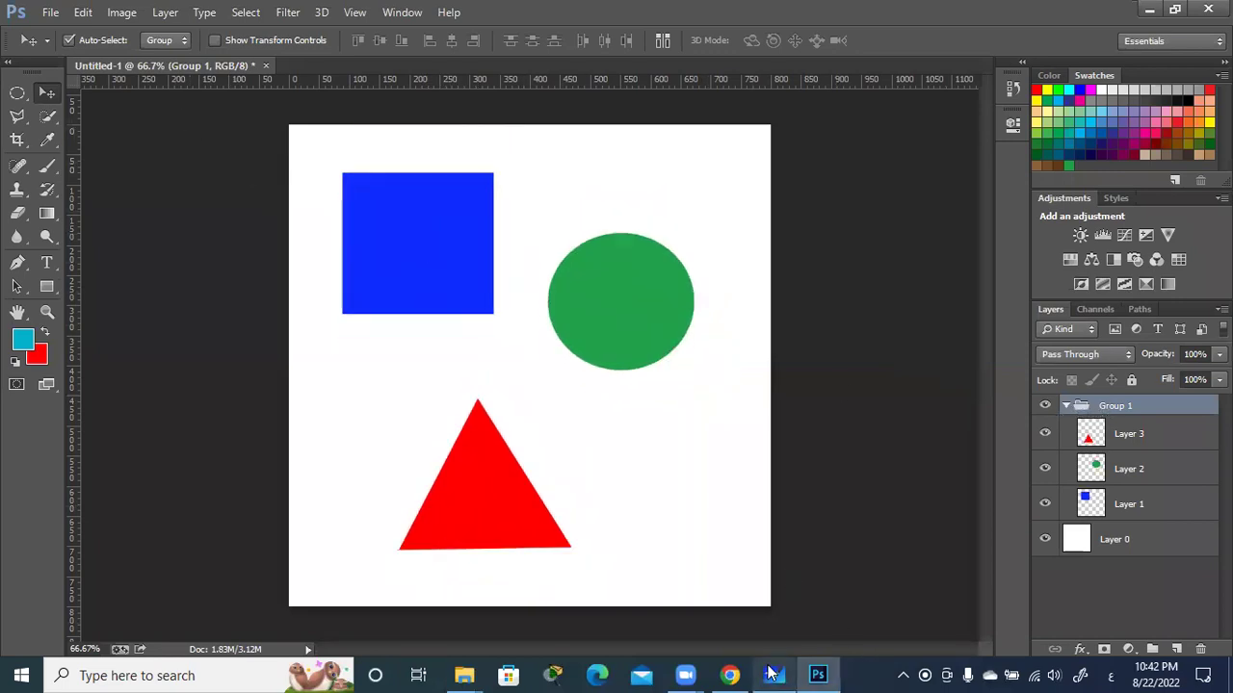
left_click(773, 674)
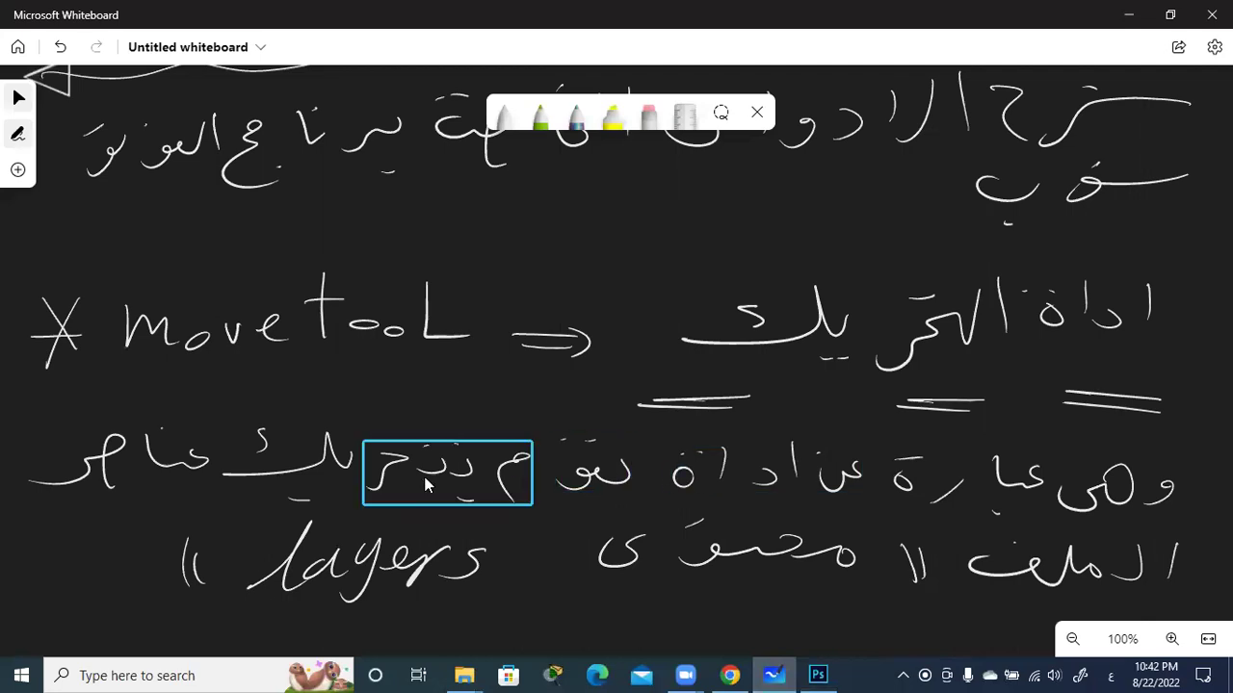
- Handwrite an Arabic word followed by 'group - layer' below the last whiteboard line
scroll(828, 578, "down", 1)
scroll(829, 578, "down", 1)
scroll(829, 577, "up", 2)
scroll(745, 415, "down", 2)
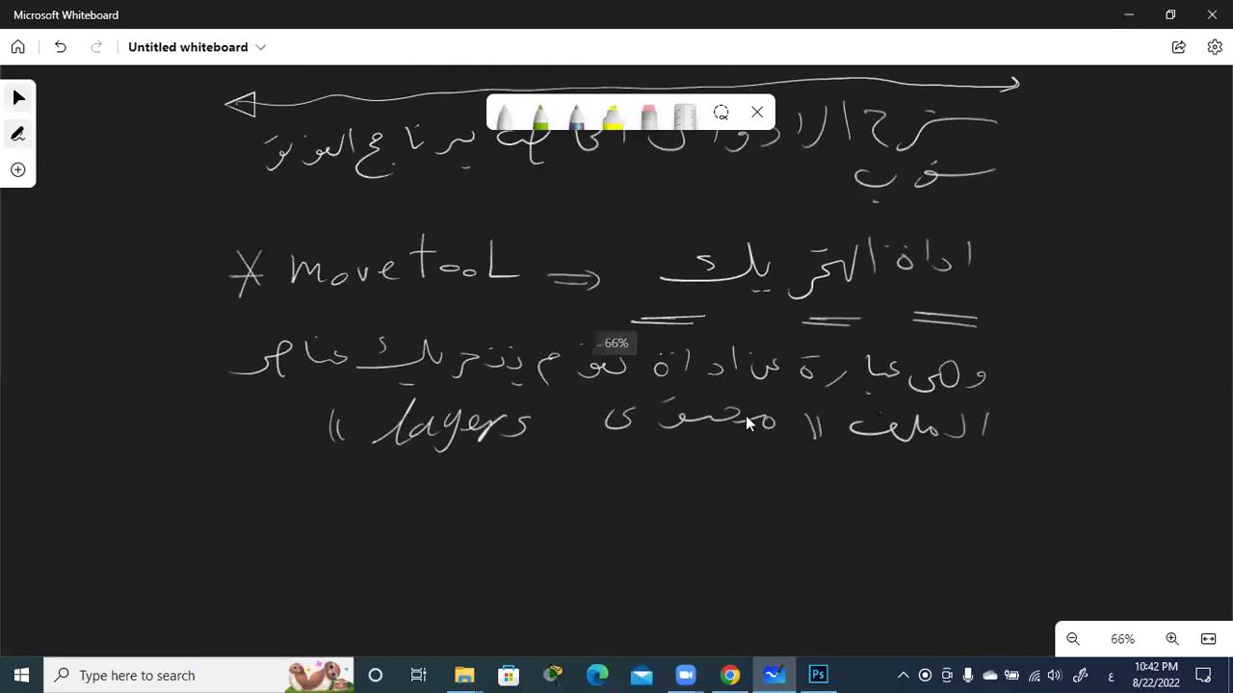
scroll(703, 435, "right", 1)
left_click_drag(940, 461, 873, 474)
mouse_move(871, 437)
left_mouse_down()
mouse_move(870, 454)
mouse_move(799, 466)
left_mouse_up()
mouse_move(826, 420)
left_mouse_down()
mouse_move(804, 443)
mouse_move(712, 460)
left_mouse_up()
left_click_drag(750, 431, 763, 431)
left_click_drag(587, 428, 551, 474)
mouse_move(582, 451)
left_mouse_down()
mouse_move(599, 468)
mouse_move(626, 451)
mouse_move(600, 493)
mouse_move(654, 460)
left_mouse_up()
left_click_drag(655, 468, 674, 456)
left_click_drag(528, 456, 499, 456)
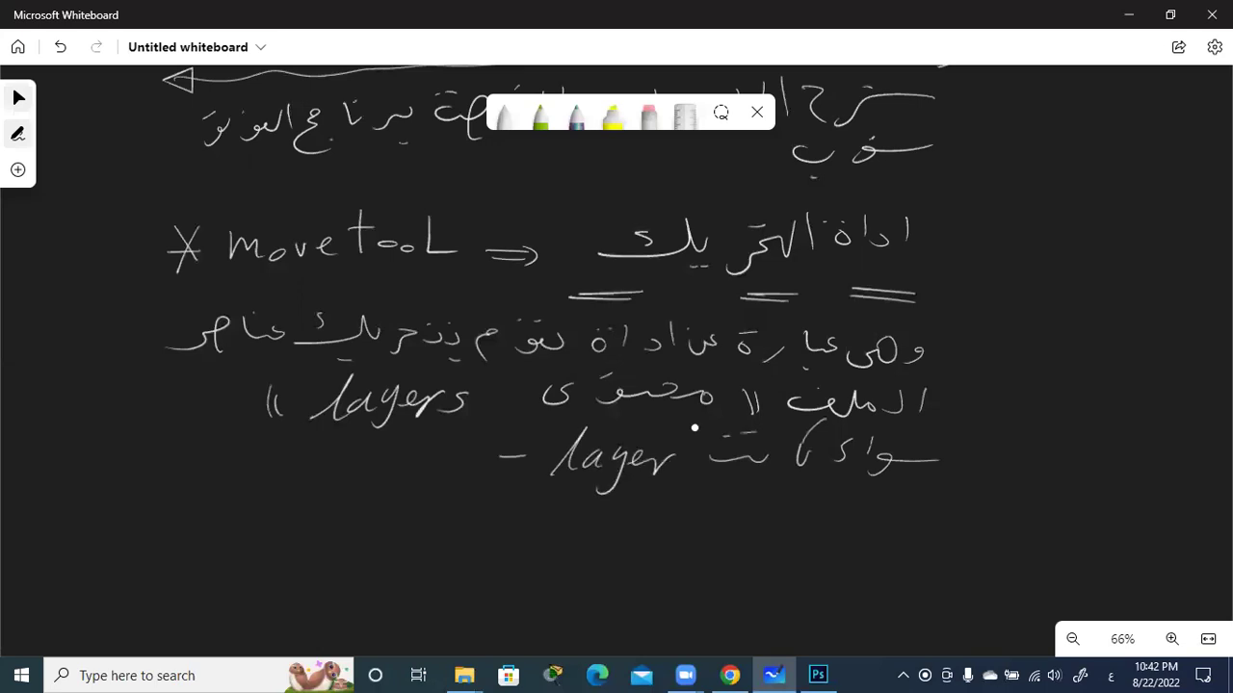
mouse_move(320, 456)
left_mouse_down()
mouse_move(307, 486)
mouse_move(364, 461)
left_mouse_up()
left_click_drag(383, 456, 417, 485)
left_click_drag(414, 459, 435, 461)
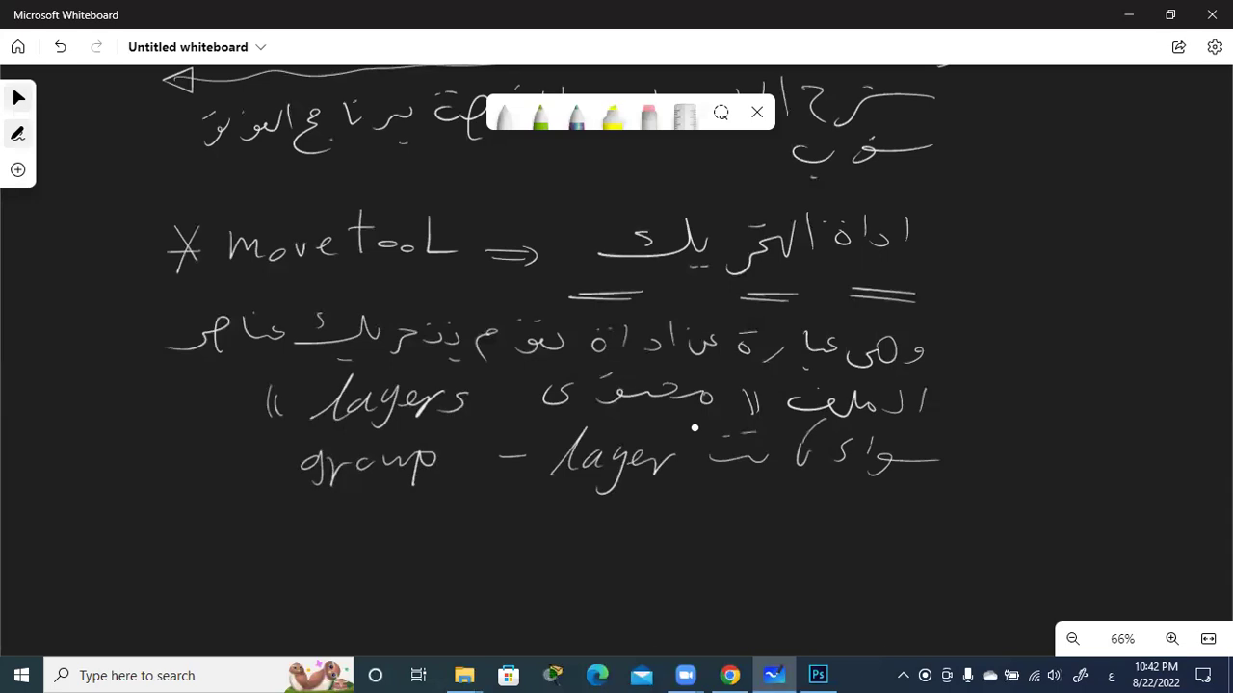
- Mark two note lines with X bullets and write an Arabic line beside the second
left_click_drag(959, 331, 987, 372)
mouse_move(998, 330)
left_mouse_down()
mouse_move(955, 372)
mouse_move(998, 351)
left_mouse_up()
left_click_drag(1006, 493, 974, 530)
mouse_move(975, 495)
left_mouse_down()
mouse_move(988, 534)
mouse_move(1005, 507)
left_mouse_up()
left_click_drag(917, 503, 874, 547)
left_click_drag(852, 501, 805, 528)
left_click(754, 519)
mouse_move(797, 520)
left_mouse_down()
mouse_move(779, 540)
mouse_move(753, 524)
left_mouse_up()
left_click_drag(727, 503, 711, 528)
left_click_drag(672, 524, 644, 539)
mouse_move(627, 504)
left_mouse_down()
mouse_move(627, 526)
mouse_move(604, 536)
mouse_move(466, 526)
mouse_move(278, 539)
left_mouse_up()
left_click_drag(350, 488, 302, 497)
left_click_drag(324, 549, 305, 555)
mouse_move(277, 515)
left_mouse_down()
mouse_move(223, 520)
mouse_move(195, 541)
mouse_move(139, 529)
left_mouse_up()
left_click_drag(209, 522, 204, 547)
- Add a new Arabic line ending in 'layers', then minimize Whiteboard
left_click_drag(960, 580, 720, 583)
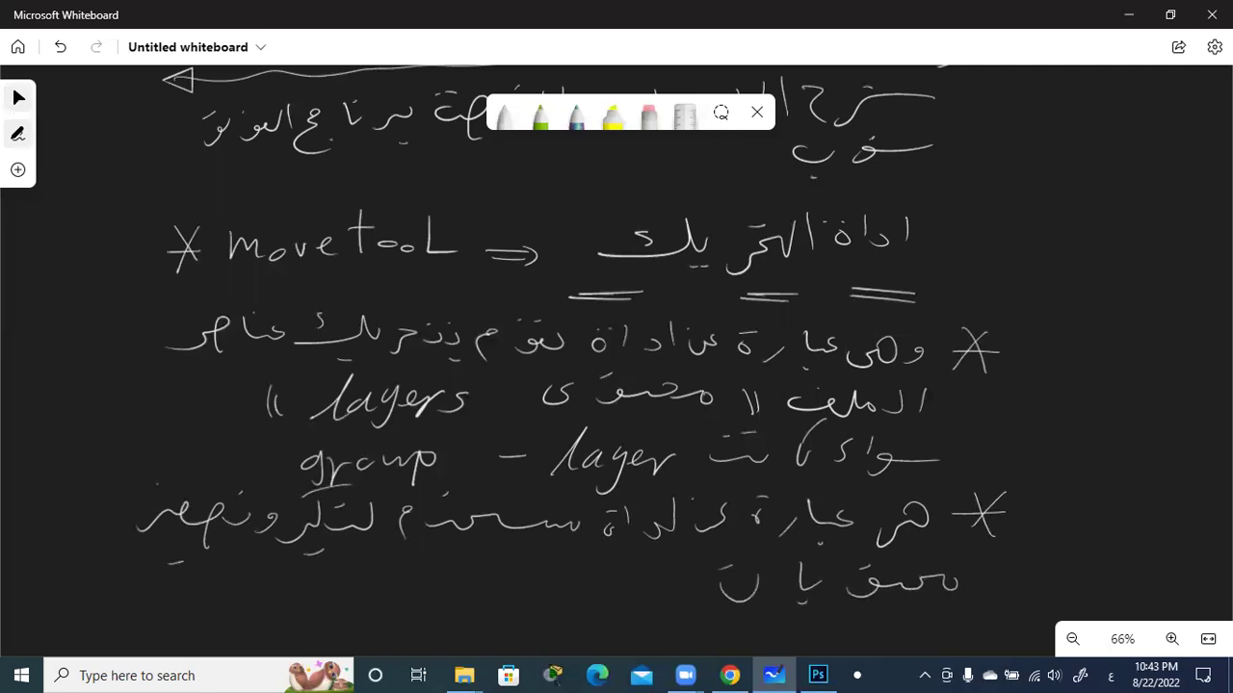
left_click_drag(528, 554, 483, 608)
mouse_move(514, 582)
left_mouse_down()
mouse_move(527, 622)
mouse_move(595, 582)
mouse_move(617, 591)
left_mouse_up()
left_click_drag(641, 576, 622, 605)
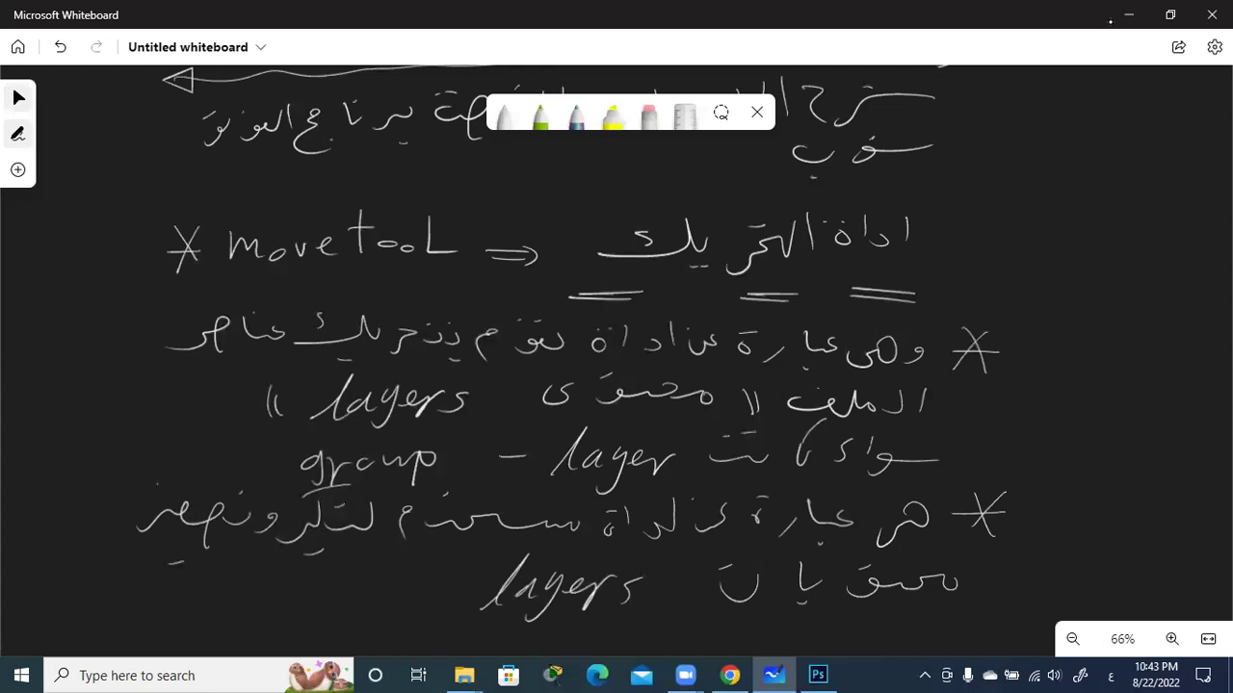
left_click(1127, 14)
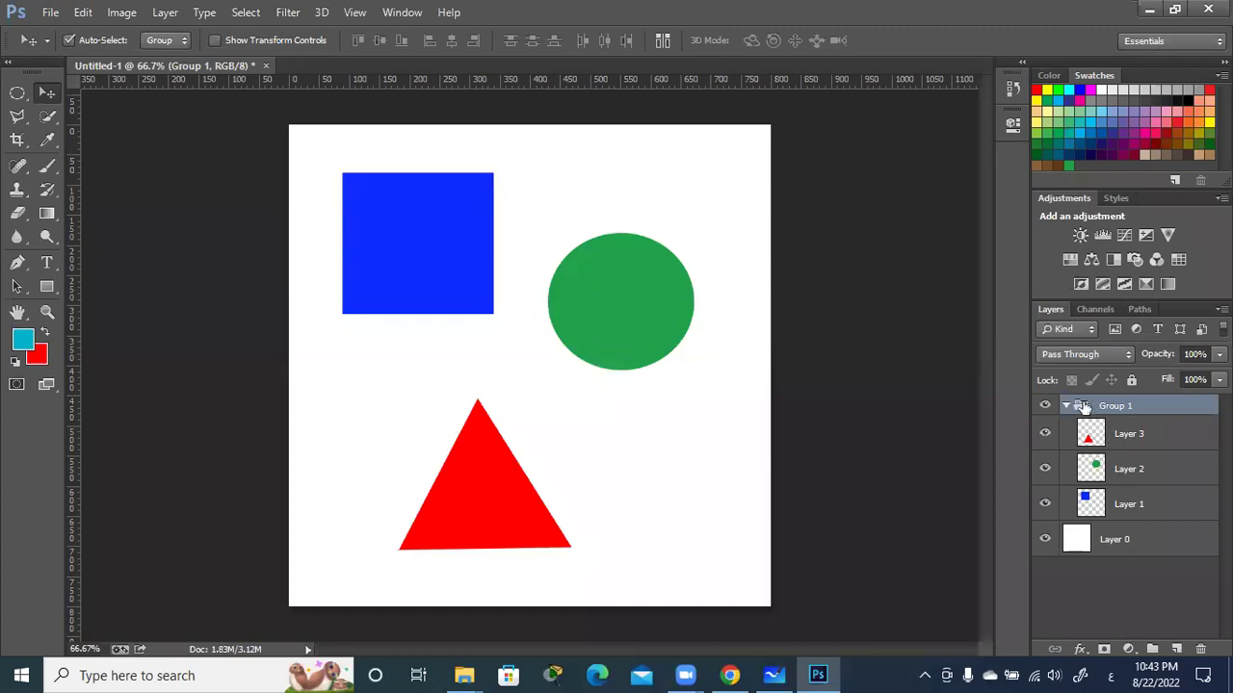
- Delete Group 1 only, keeping Layers 1–3, and move the red triangle up-left
left_click(1200, 649)
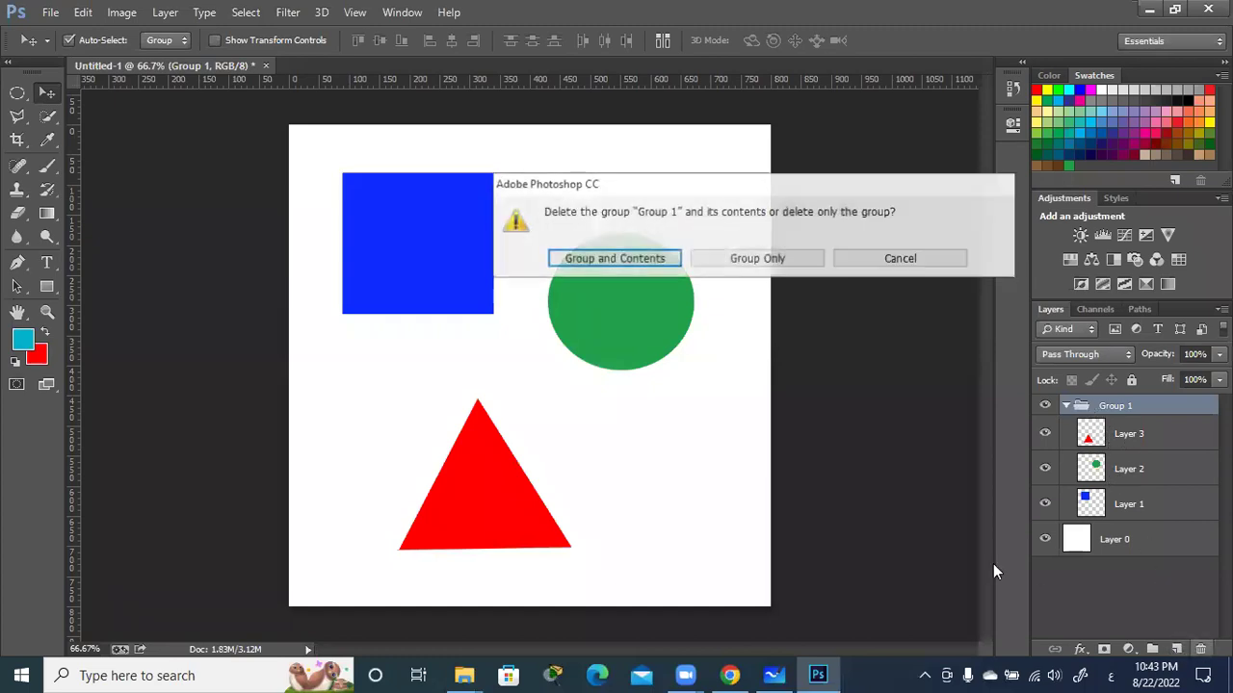
left_click(754, 260)
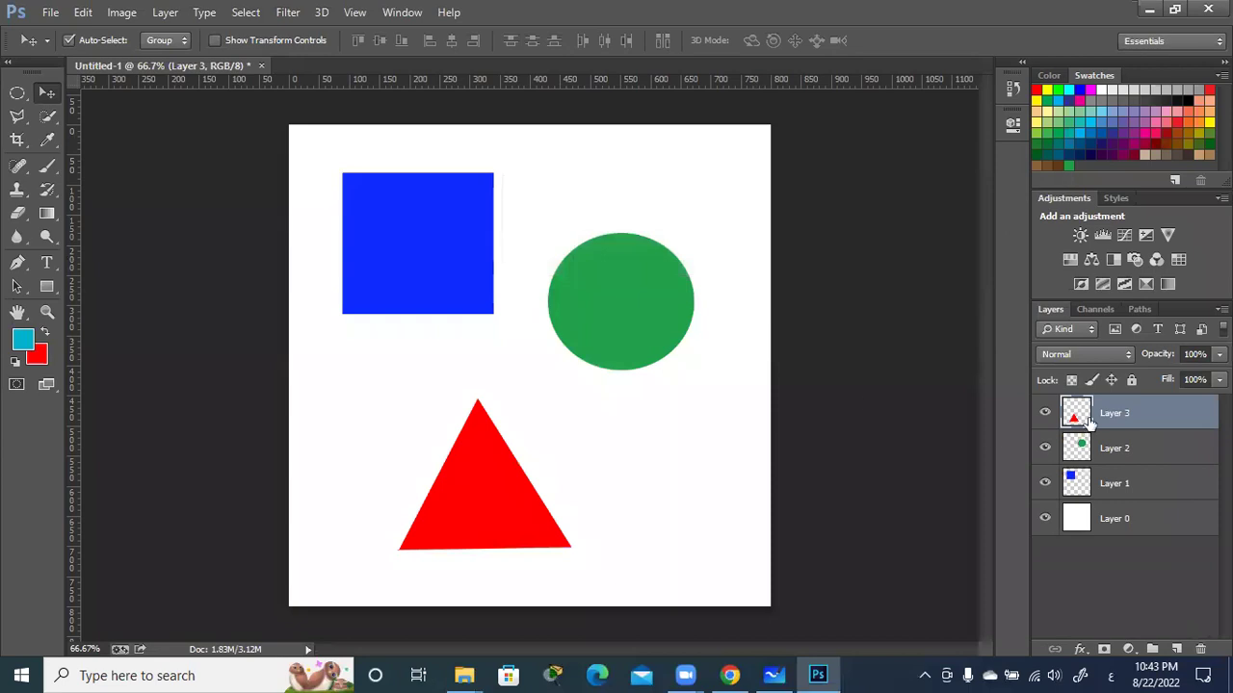
mouse_move(460, 490)
left_mouse_down()
mouse_move(419, 437)
mouse_move(421, 461)
left_mouse_up()
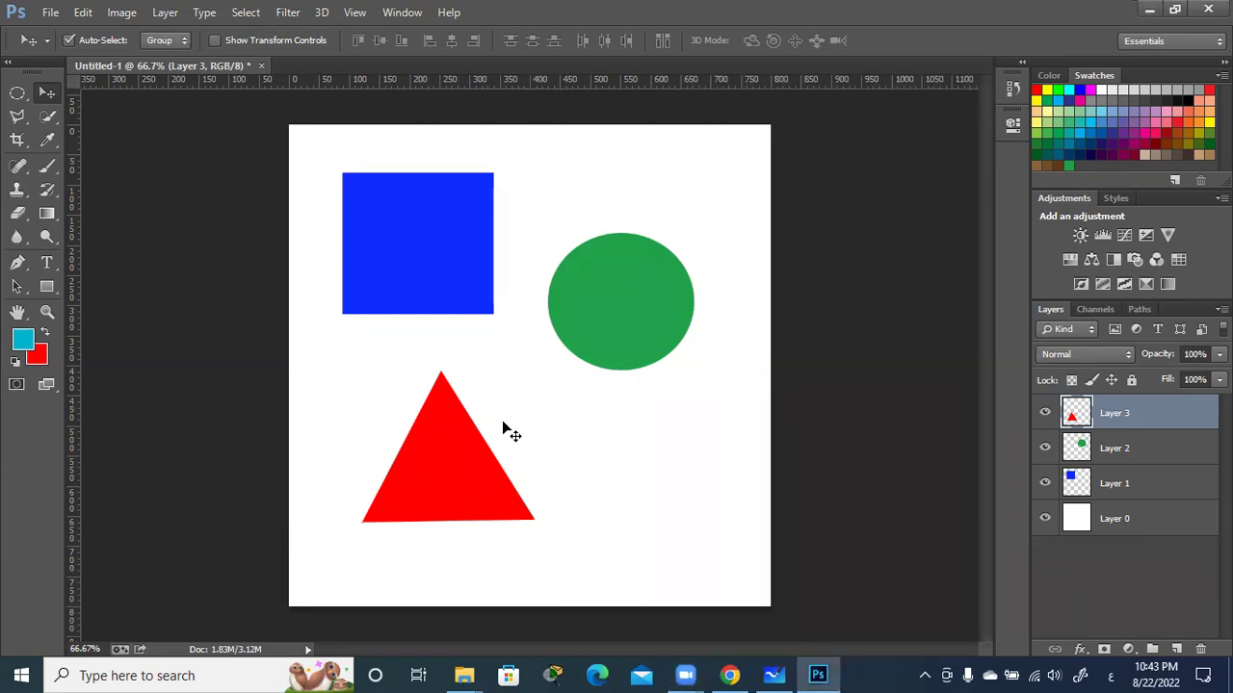
- Nudge the red triangle about 21 px to the right
left_click_drag(461, 435, 473, 435)
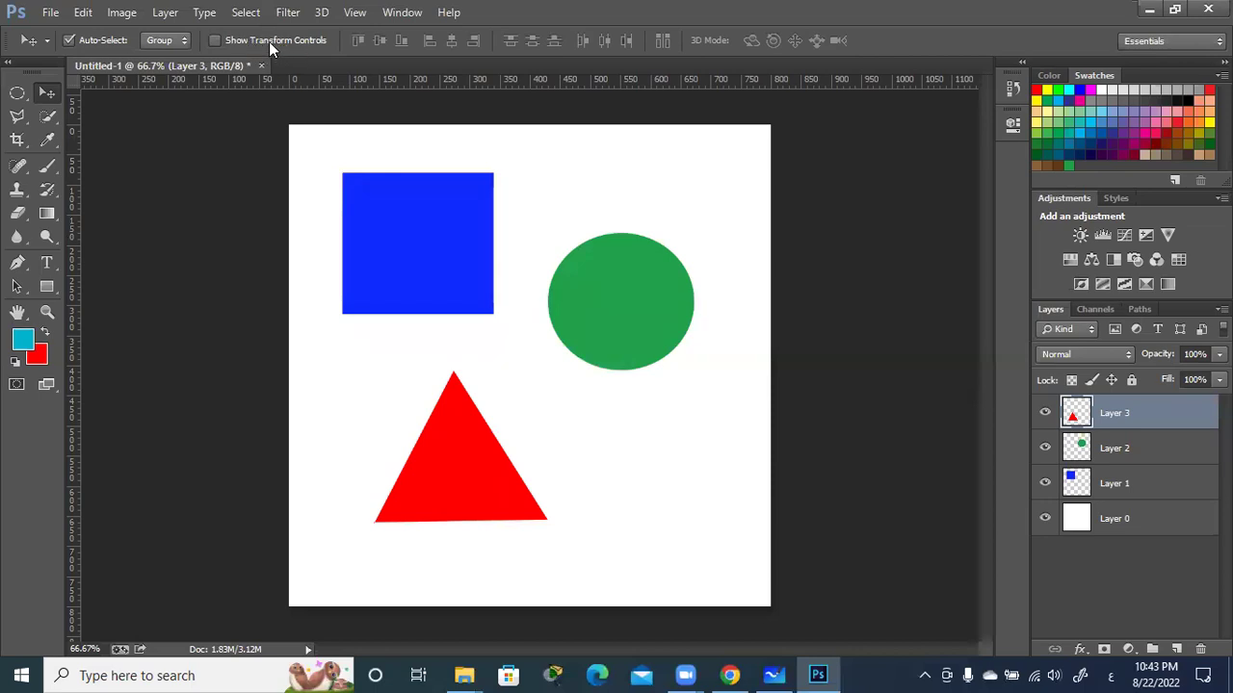
- Enable Show Transform Controls in the Move tool options bar
left_click(215, 40)
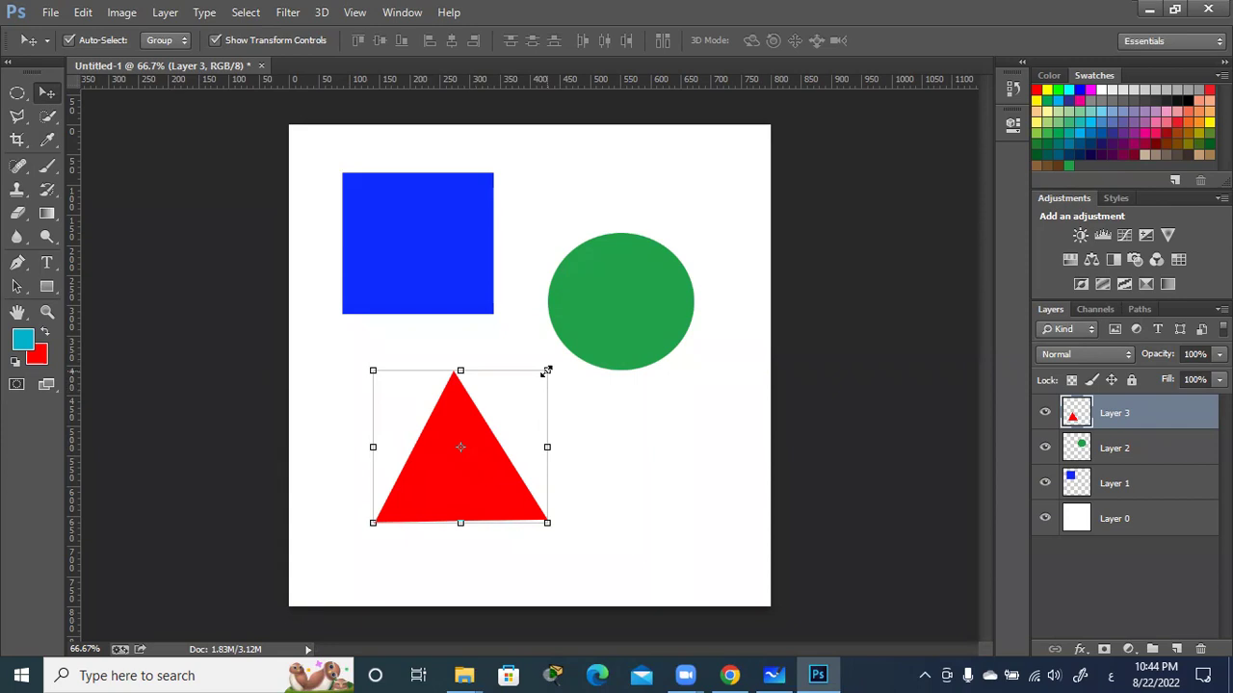
mouse_move(546, 371)
left_mouse_down()
mouse_move(672, 199)
mouse_move(557, 350)
mouse_move(668, 234)
mouse_move(572, 291)
mouse_move(450, 441)
mouse_move(492, 388)
mouse_move(578, 340)
mouse_move(658, 262)
mouse_move(623, 308)
mouse_move(495, 407)
mouse_move(523, 394)
mouse_move(598, 190)
mouse_move(469, 270)
mouse_move(438, 355)
mouse_move(626, 198)
mouse_move(688, 178)
mouse_move(635, 199)
mouse_move(484, 350)
mouse_move(536, 325)
mouse_move(630, 266)
mouse_move(568, 305)
mouse_move(459, 305)
mouse_move(455, 386)
mouse_move(537, 311)
left_mouse_up()
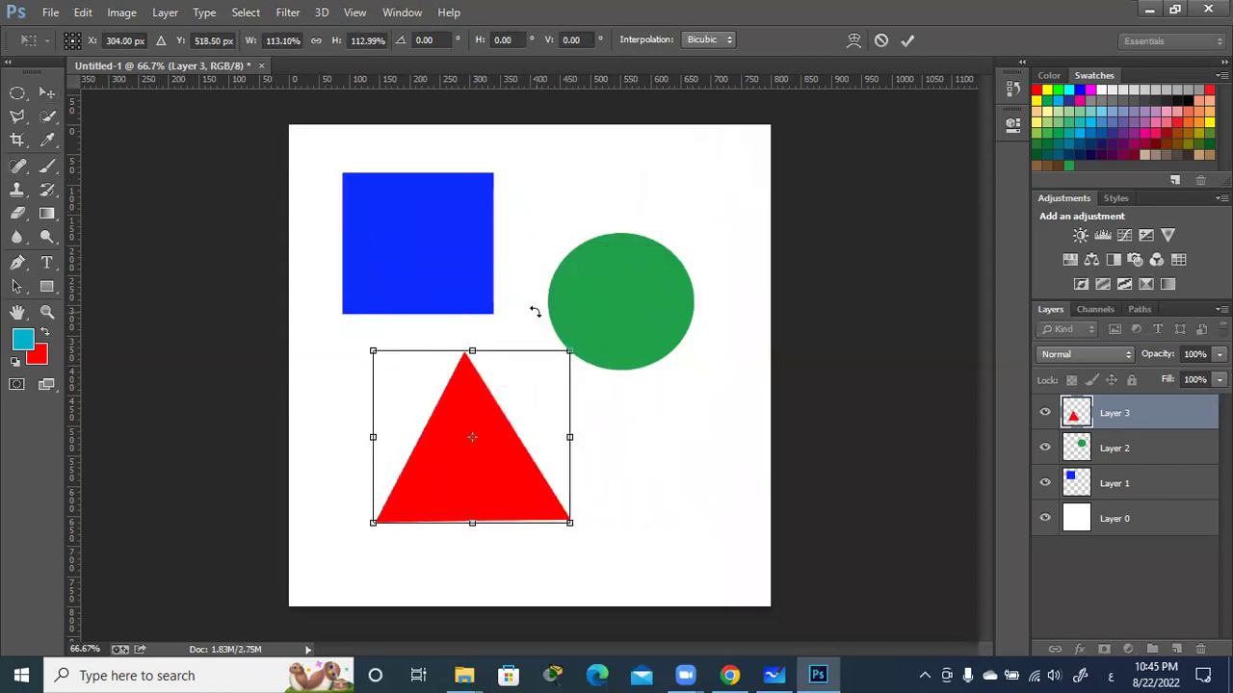
mouse_move(472, 351)
left_mouse_down()
mouse_move(486, 140)
mouse_move(484, 456)
mouse_move(499, 339)
left_mouse_up()
mouse_move(569, 431)
left_mouse_down()
mouse_move(787, 446)
mouse_move(674, 447)
mouse_move(534, 474)
left_mouse_up()
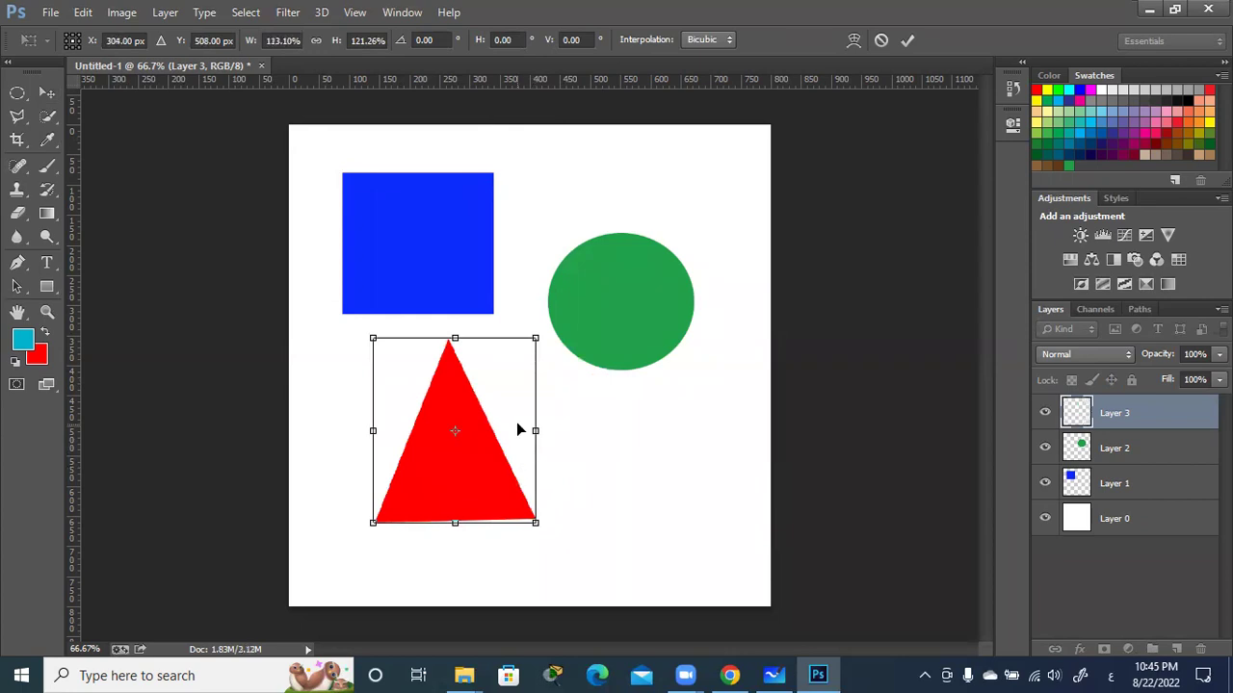
left_click_drag(535, 431, 569, 430)
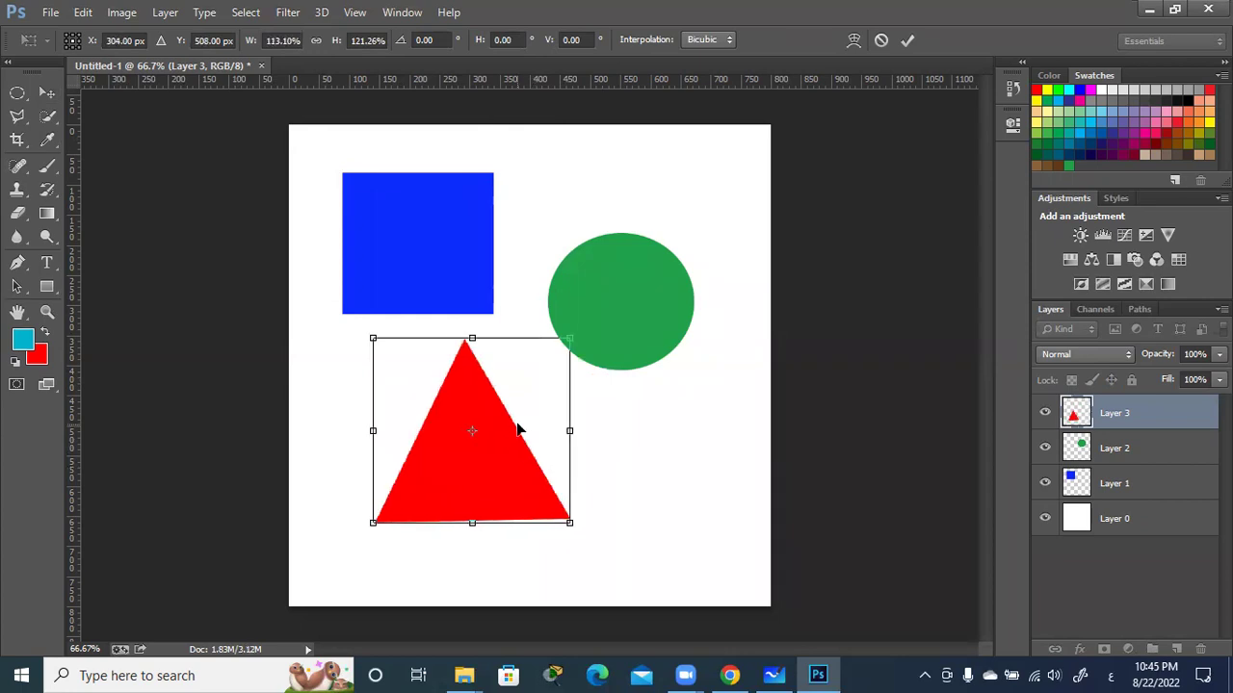
- Scale the red triangle to about 180%, commit, and move it down-left onto the square
left_click(880, 39)
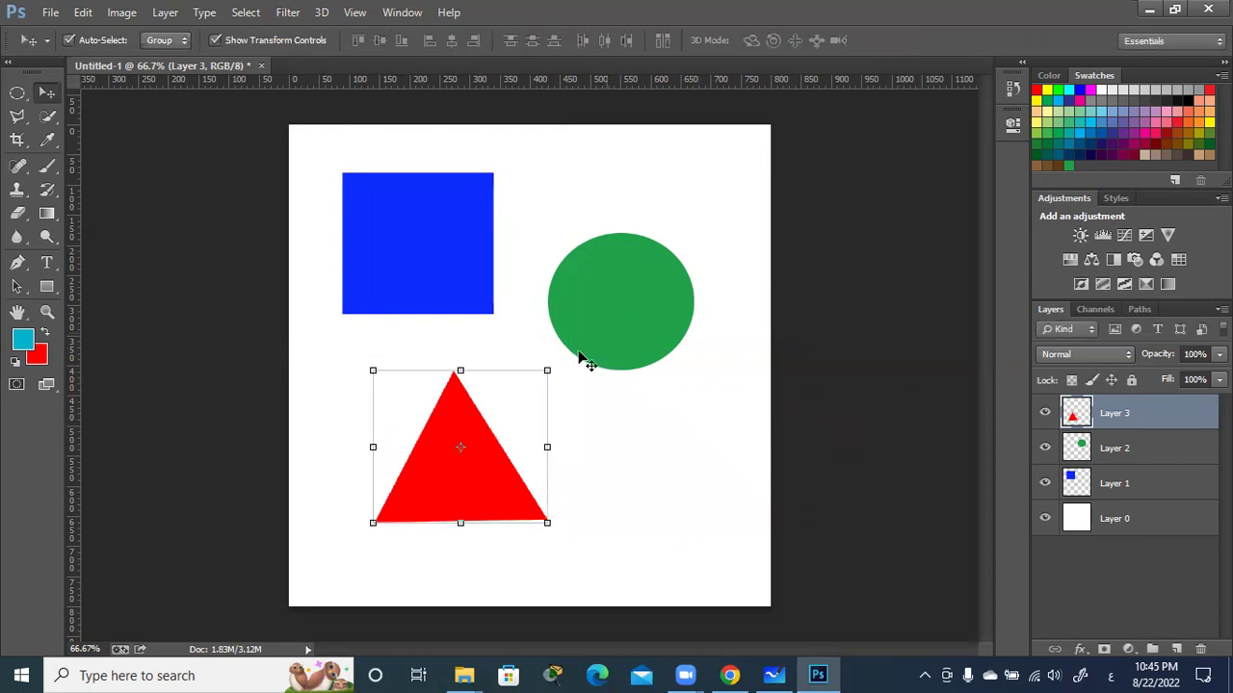
mouse_move(546, 371)
left_mouse_down()
mouse_move(614, 225)
mouse_move(573, 242)
mouse_move(675, 151)
mouse_move(632, 188)
left_mouse_up()
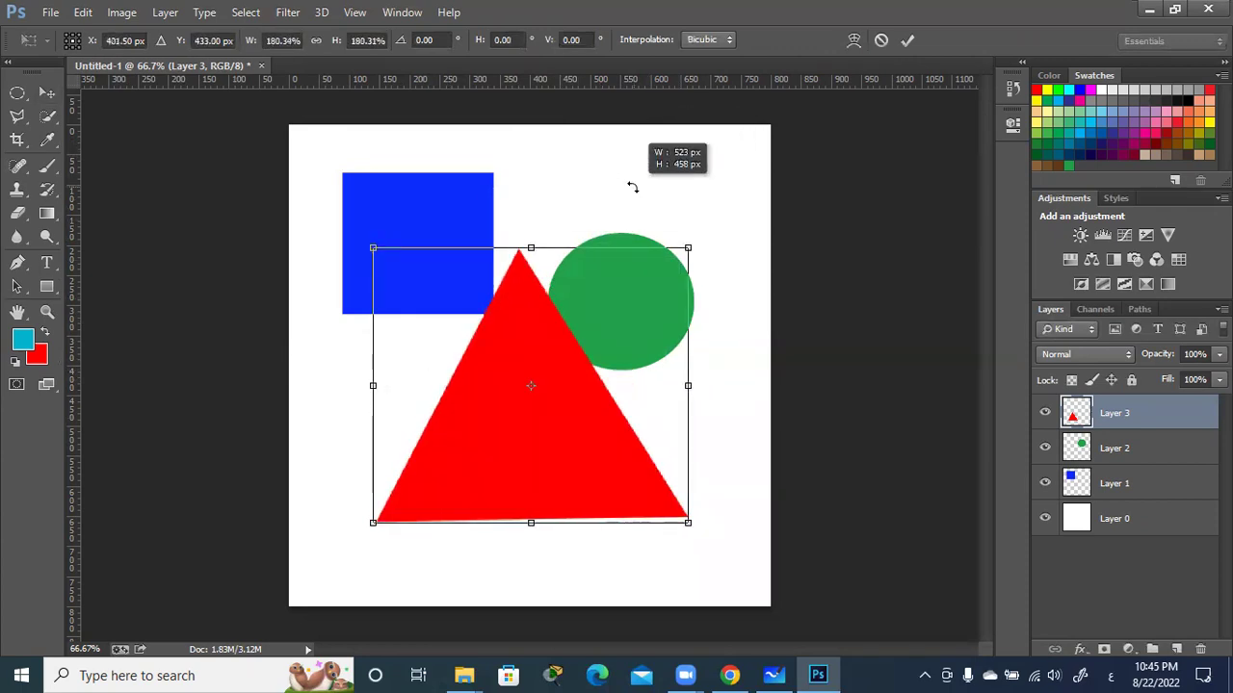
left_click(907, 40)
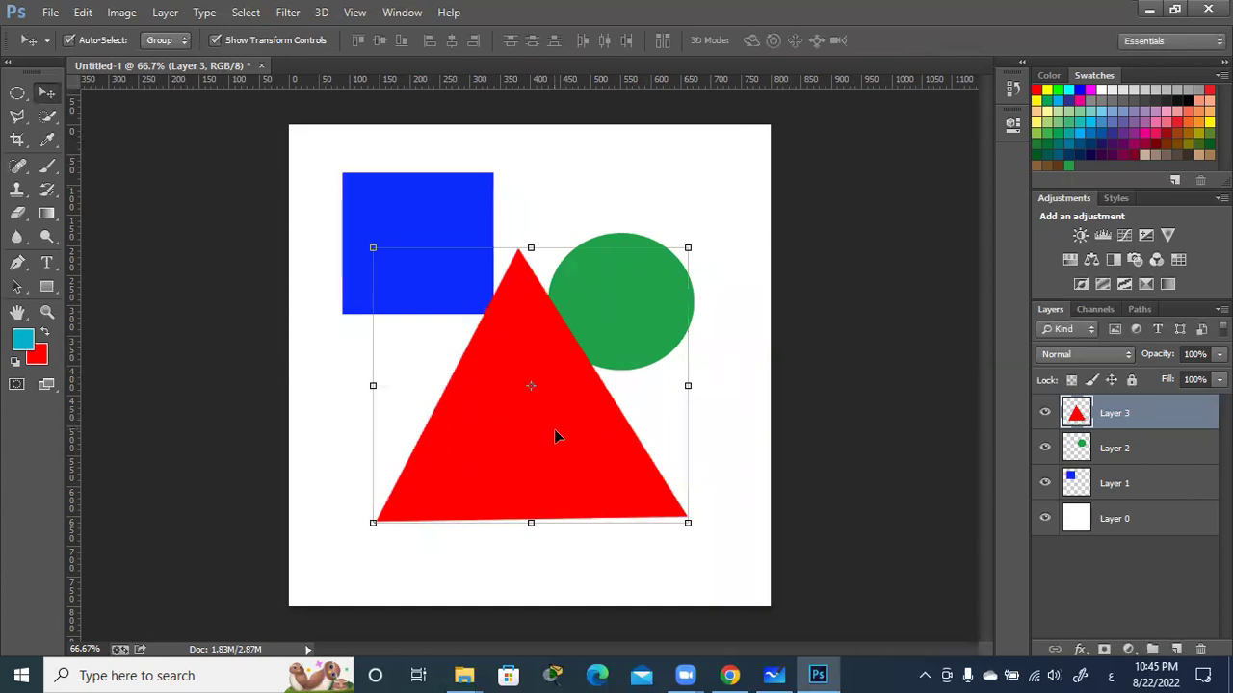
left_click_drag(555, 431, 492, 486)
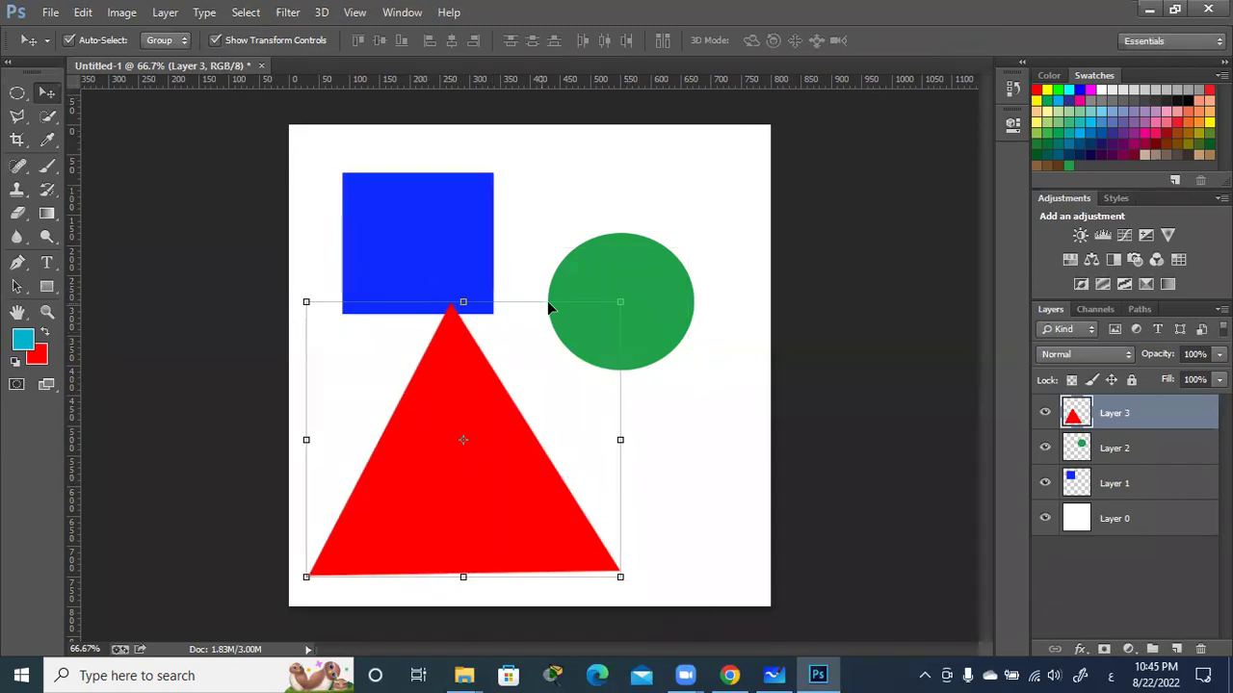
- Turn off Show Transform Controls after checking circle and square, then lower the triangle slightly
left_click(223, 43)
left_click(219, 41)
left_click(653, 282)
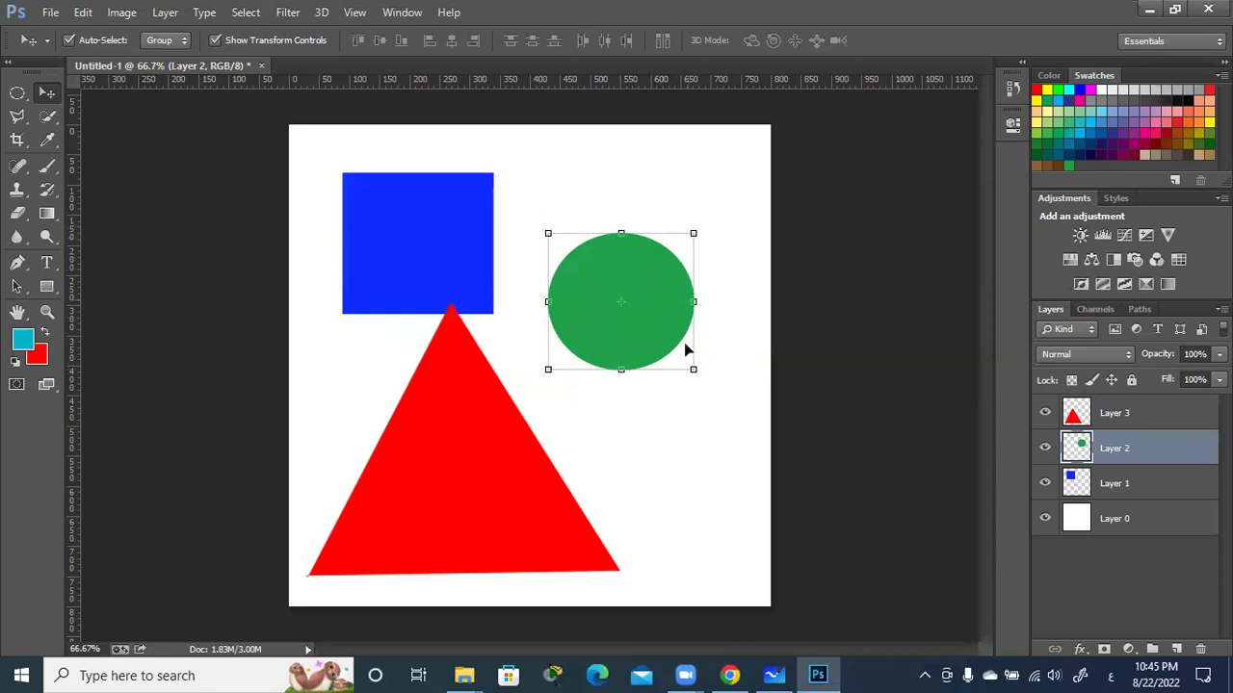
left_click(429, 235)
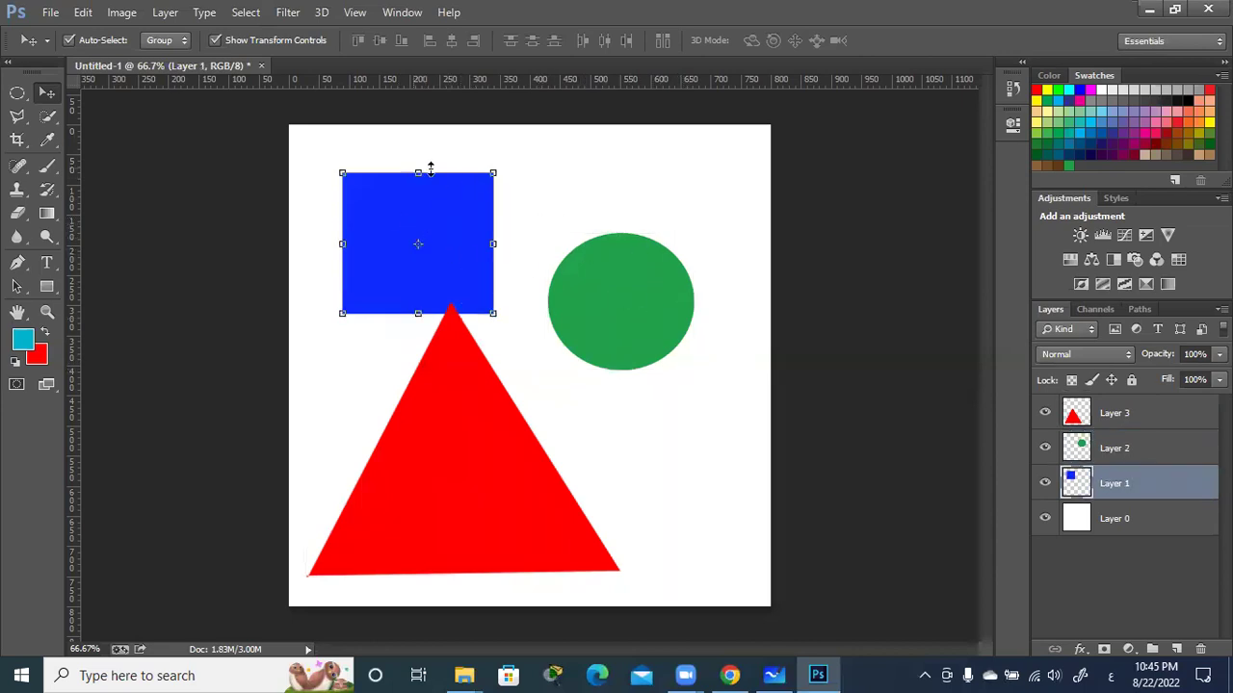
left_click(624, 298)
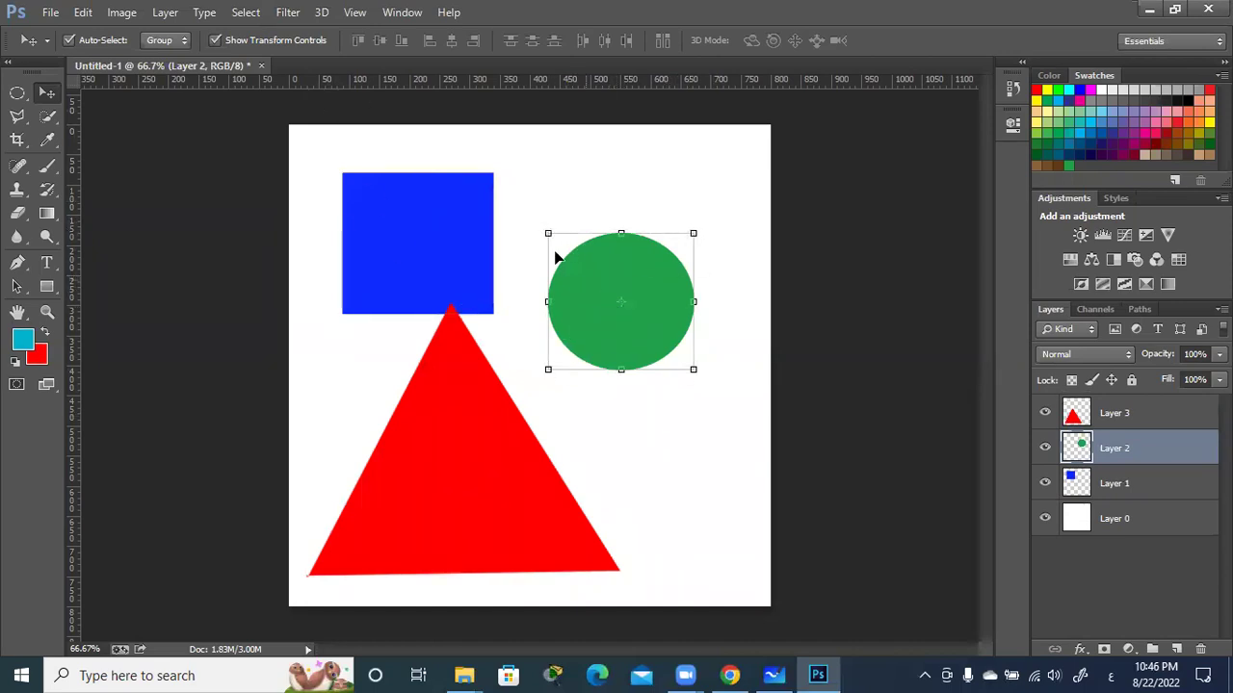
left_click(215, 39)
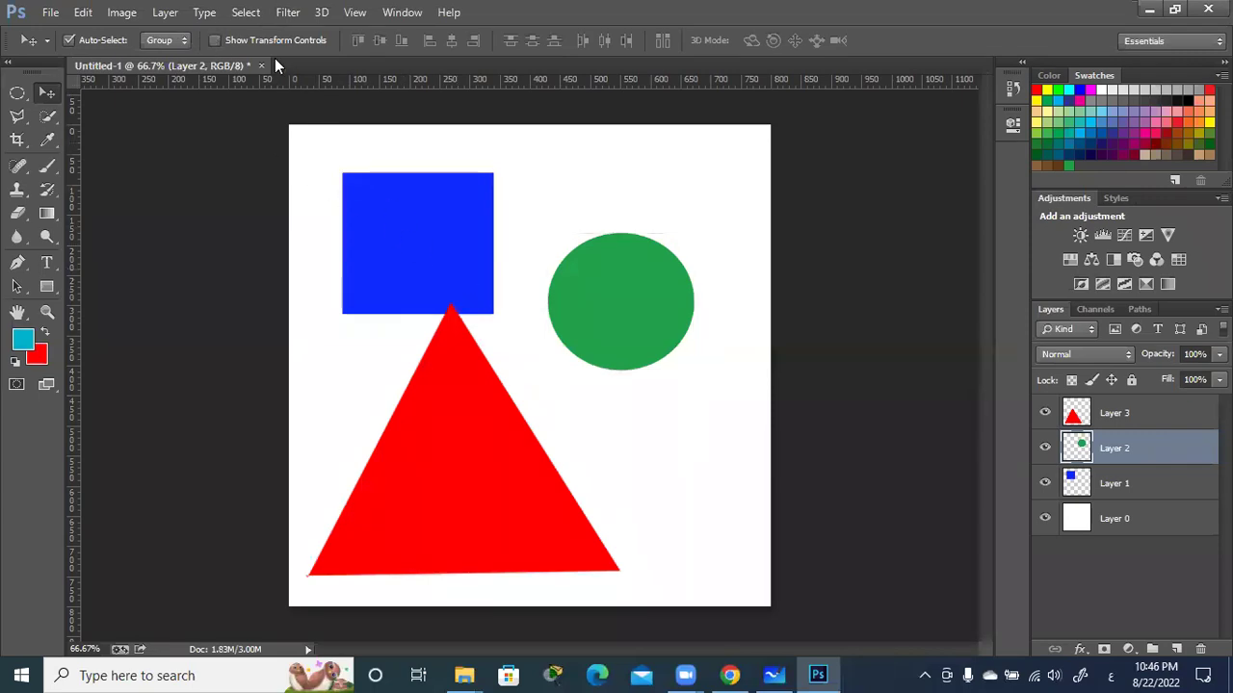
left_click_drag(470, 473, 479, 488)
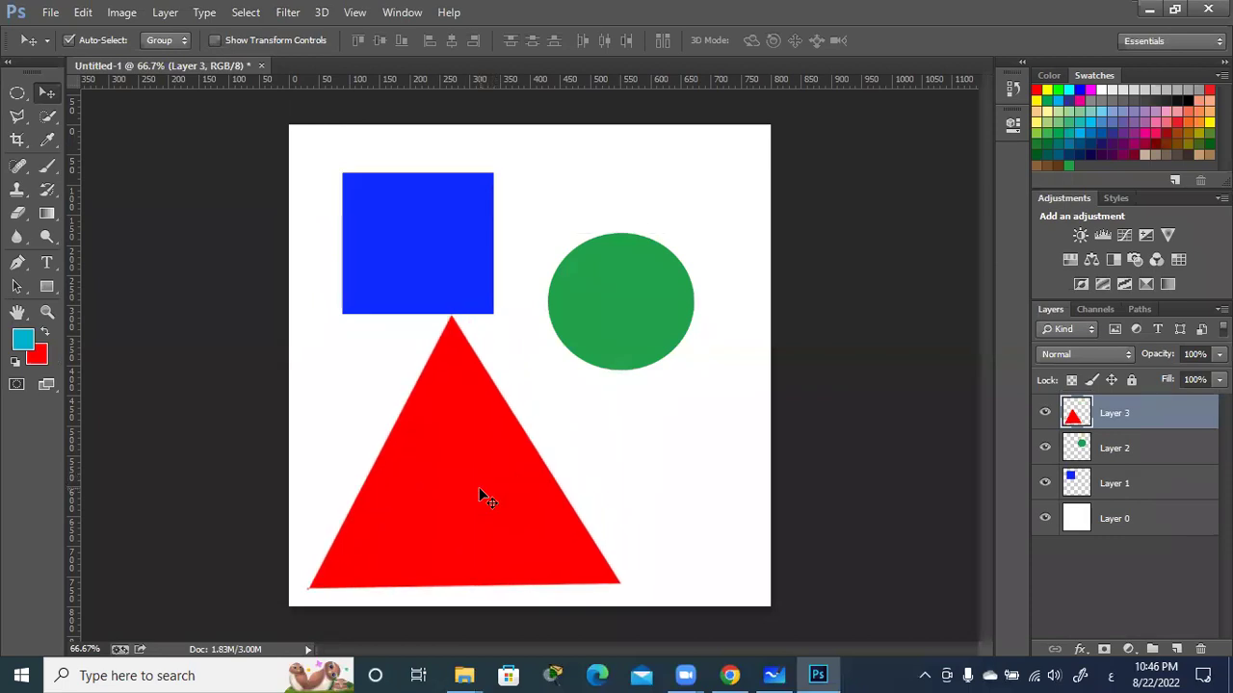
- Free-transform the red triangle down to about 61% size, placed below the blue square
key("ctrl+t")
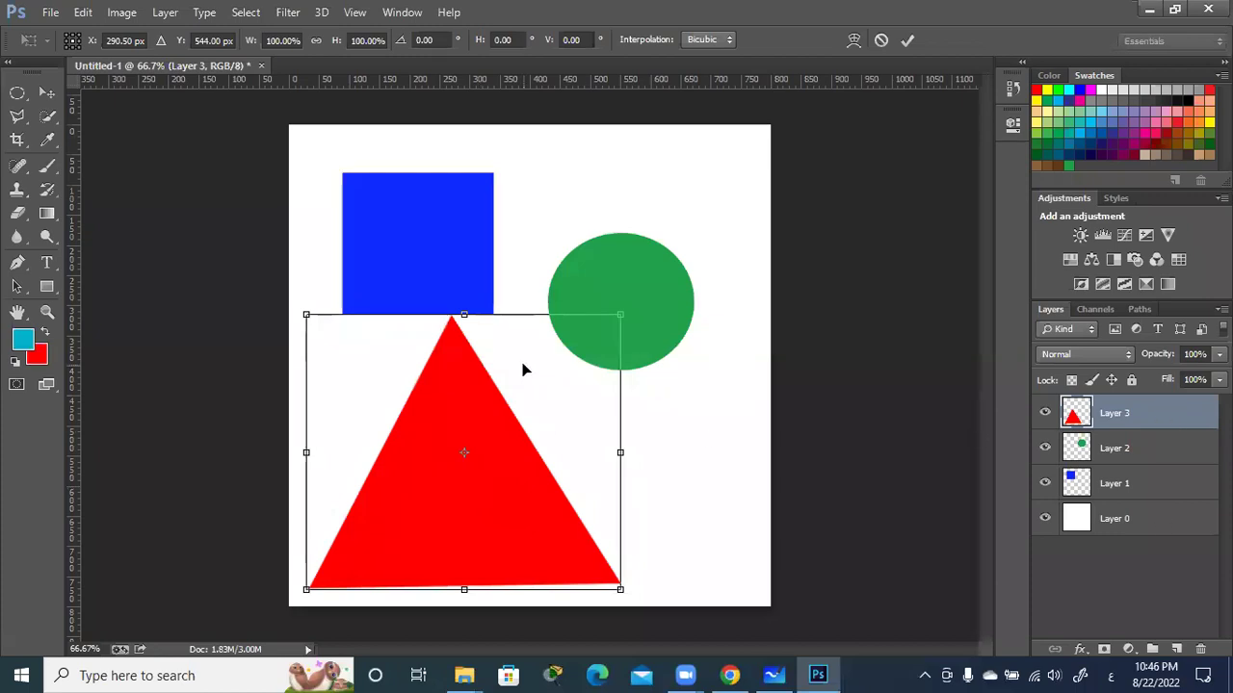
mouse_move(620, 314)
left_mouse_down()
mouse_move(441, 453)
mouse_move(630, 277)
mouse_move(500, 371)
mouse_move(627, 306)
left_mouse_up()
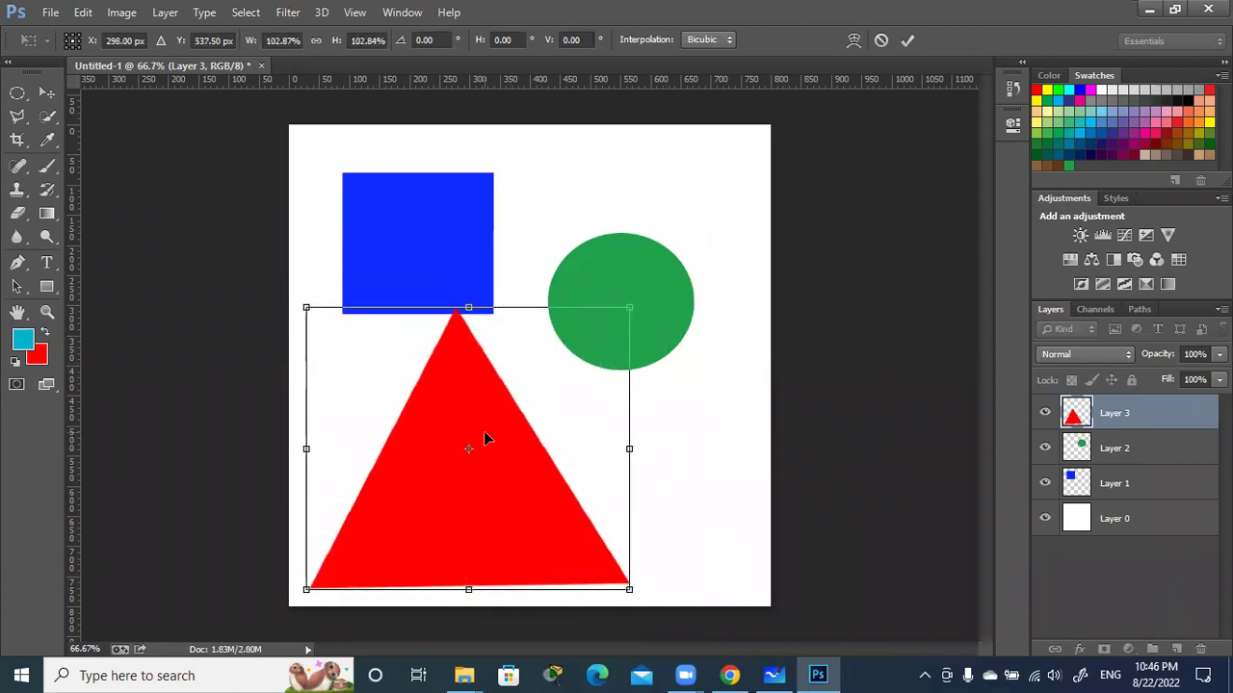
left_click_drag(472, 412, 520, 362)
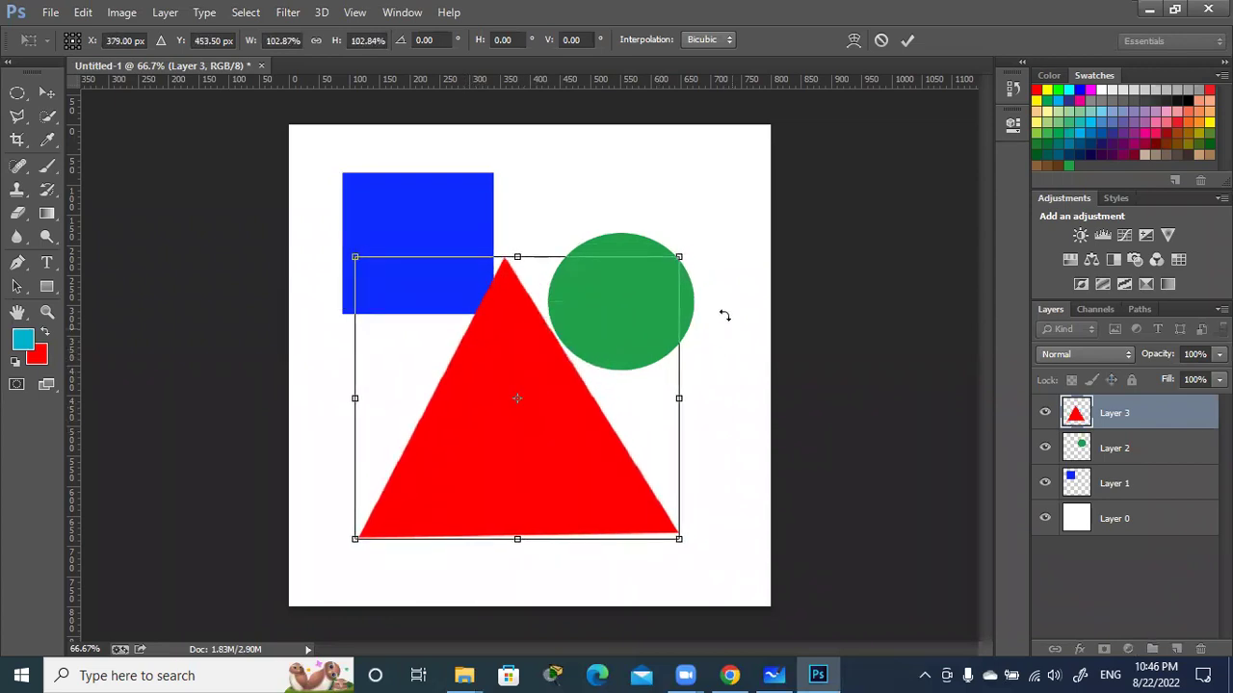
mouse_move(679, 258)
left_mouse_down()
mouse_move(446, 460)
mouse_move(688, 205)
left_mouse_up()
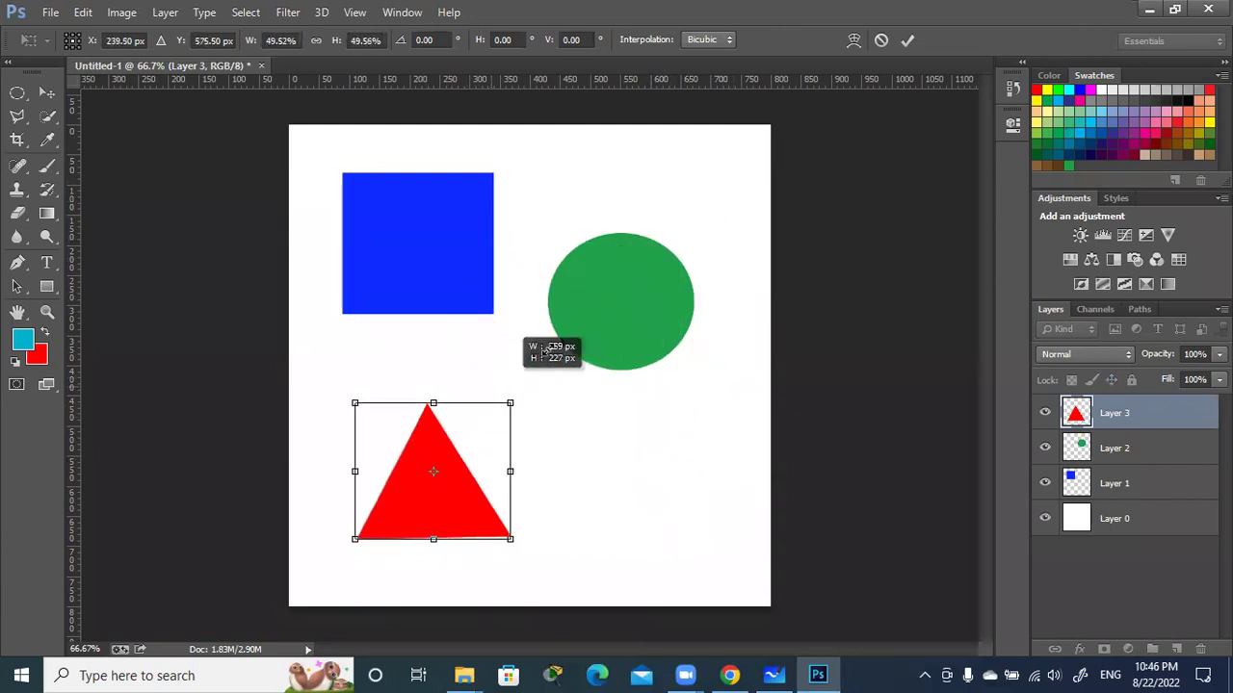
left_click_drag(689, 205, 688, 206)
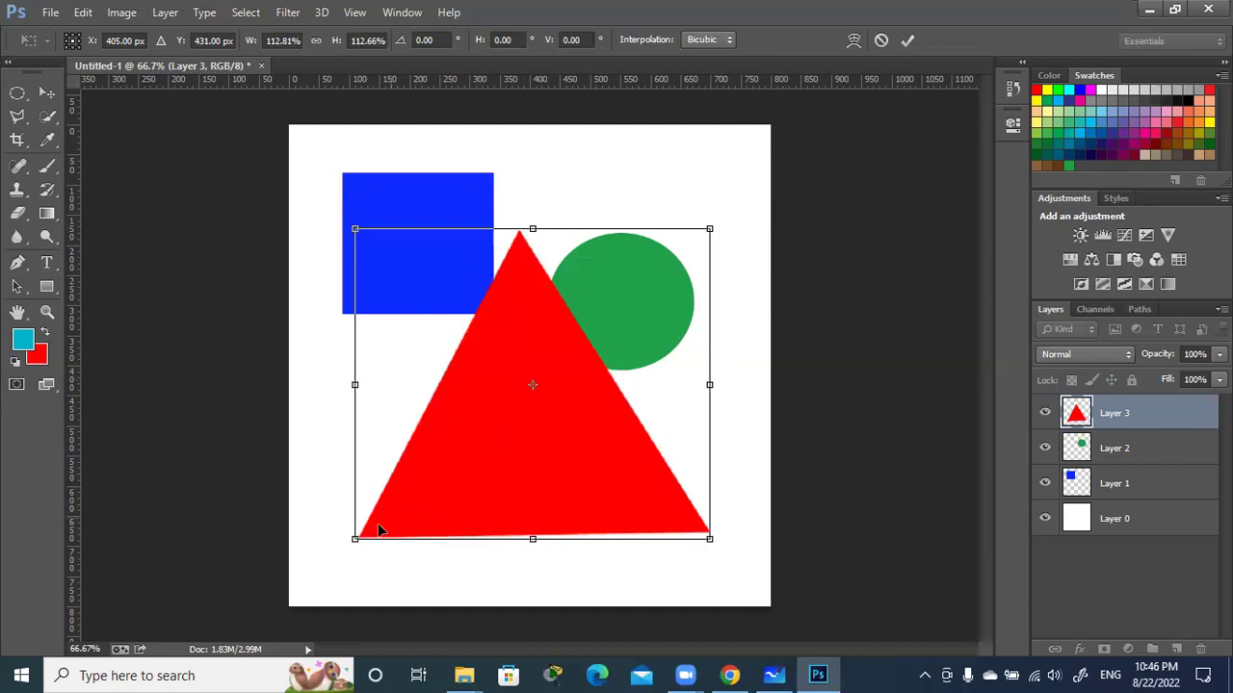
mouse_move(710, 230)
left_mouse_down()
mouse_move(483, 401)
mouse_move(440, 452)
mouse_move(864, 142)
mouse_move(800, 140)
mouse_move(649, 278)
mouse_move(586, 297)
mouse_move(536, 358)
left_mouse_up()
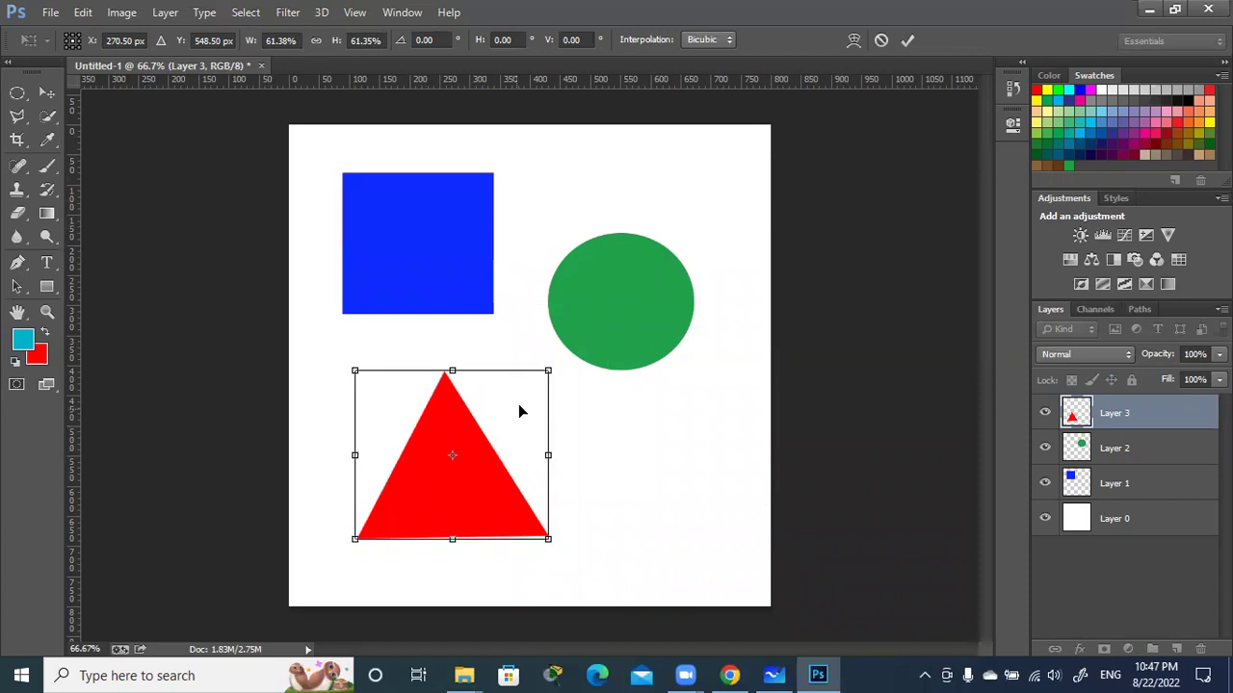
- Rescale the red triangle from its corner, trying sizes around 81%
left_click_drag(547, 372, 641, 270)
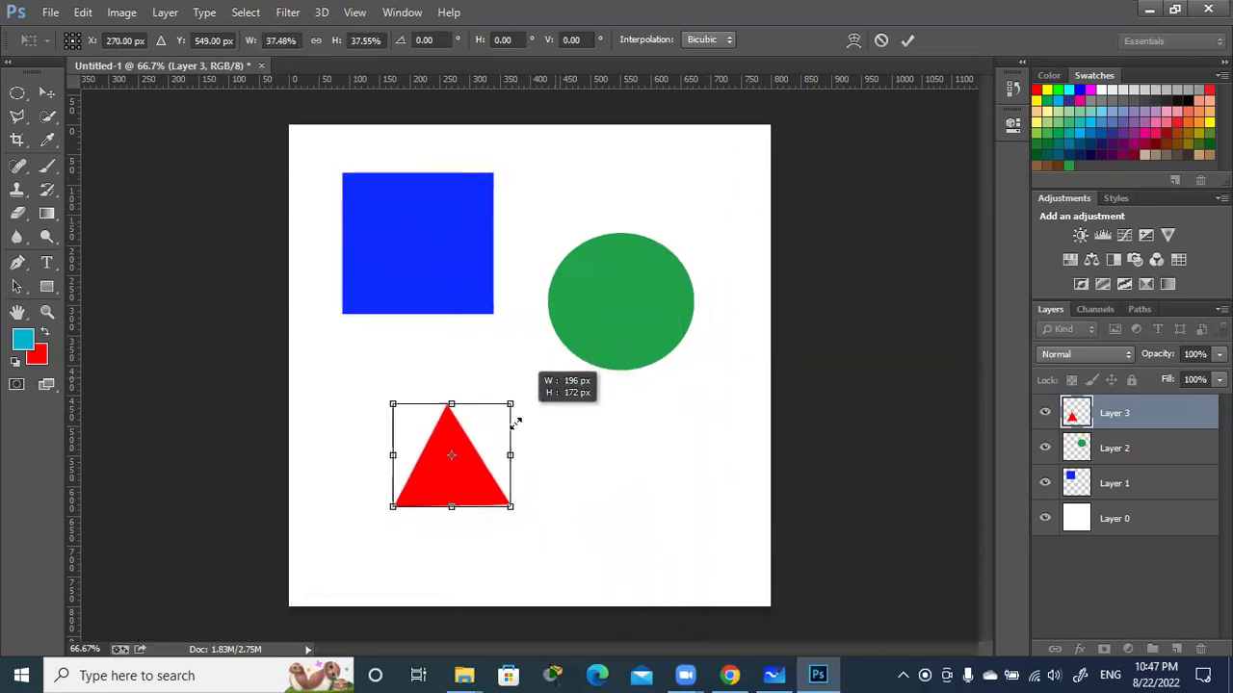
left_click_drag(640, 270, 578, 344)
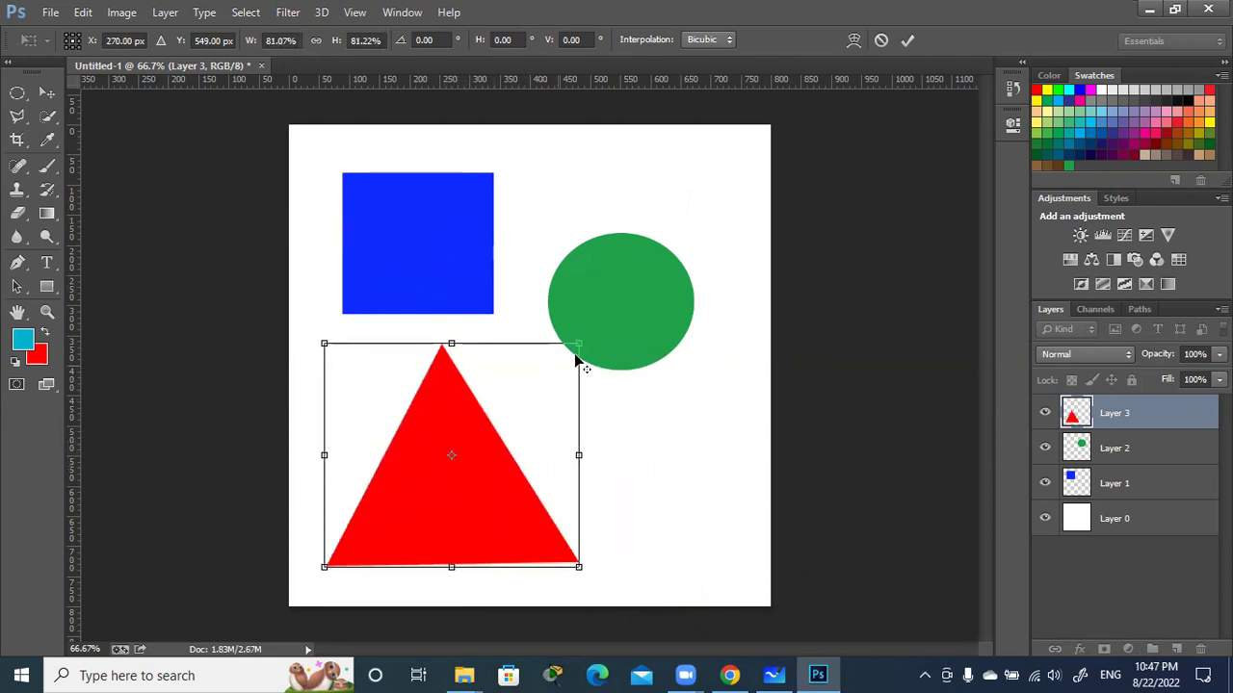
mouse_move(578, 343)
left_mouse_down()
mouse_move(558, 410)
mouse_move(559, 366)
left_mouse_up()
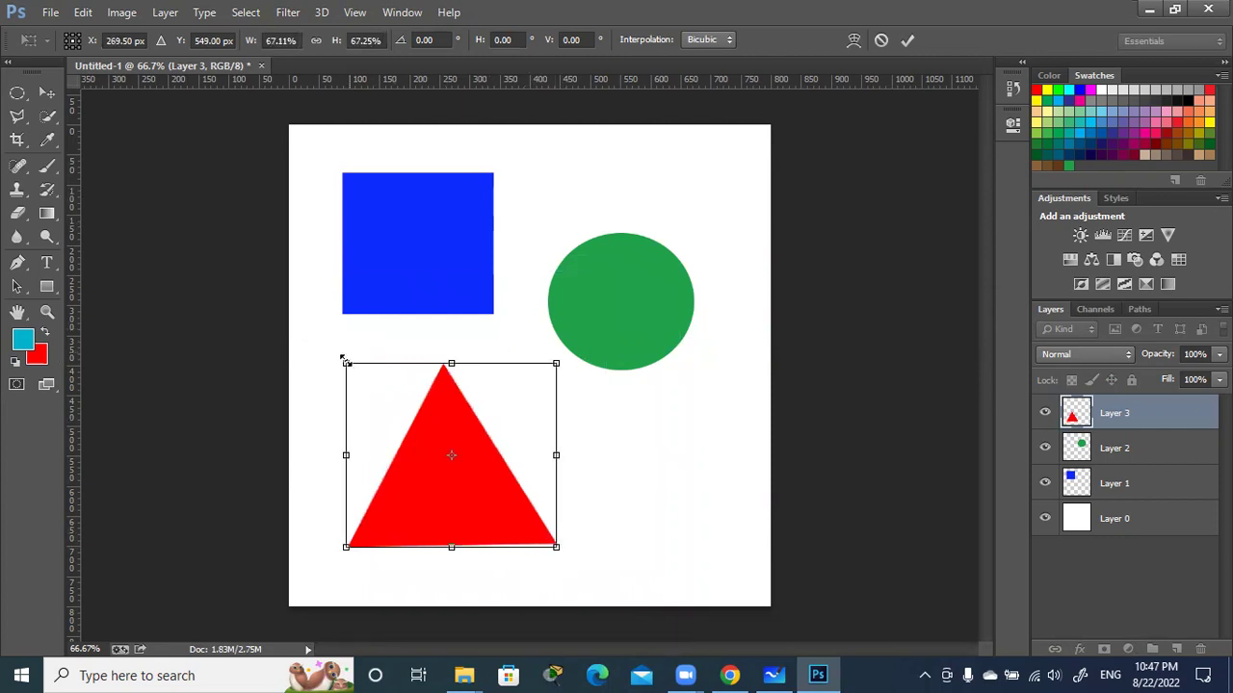
left_click_drag(346, 363, 344, 359)
- Reshape the triangle to about 73% width and 68% height, between square and circle
mouse_move(345, 363)
left_mouse_down()
mouse_move(239, 263)
mouse_move(374, 388)
left_mouse_up()
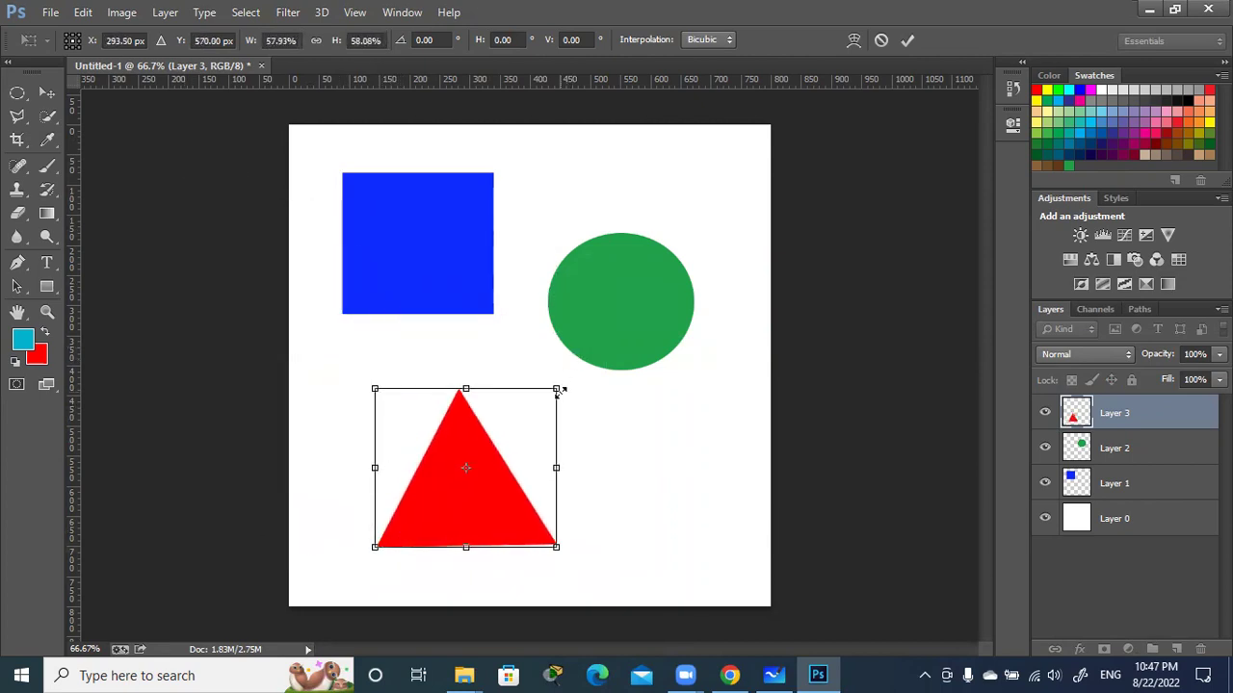
mouse_move(374, 548)
left_mouse_down()
mouse_move(270, 617)
mouse_move(418, 491)
mouse_move(276, 611)
mouse_move(414, 458)
mouse_move(292, 614)
mouse_move(427, 501)
left_mouse_up()
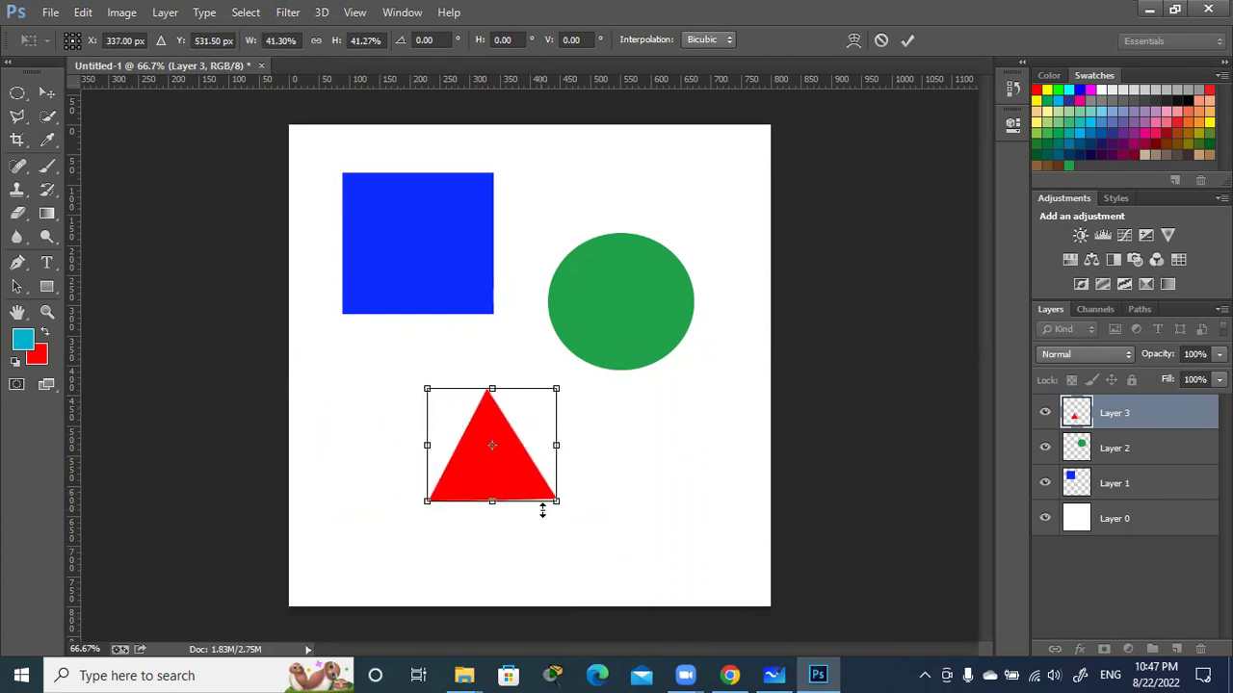
mouse_move(556, 501)
left_mouse_down()
mouse_move(771, 625)
mouse_move(584, 497)
mouse_move(682, 550)
mouse_move(694, 567)
mouse_move(543, 498)
mouse_move(615, 484)
mouse_move(673, 535)
left_mouse_up()
left_click_drag(535, 446, 495, 397)
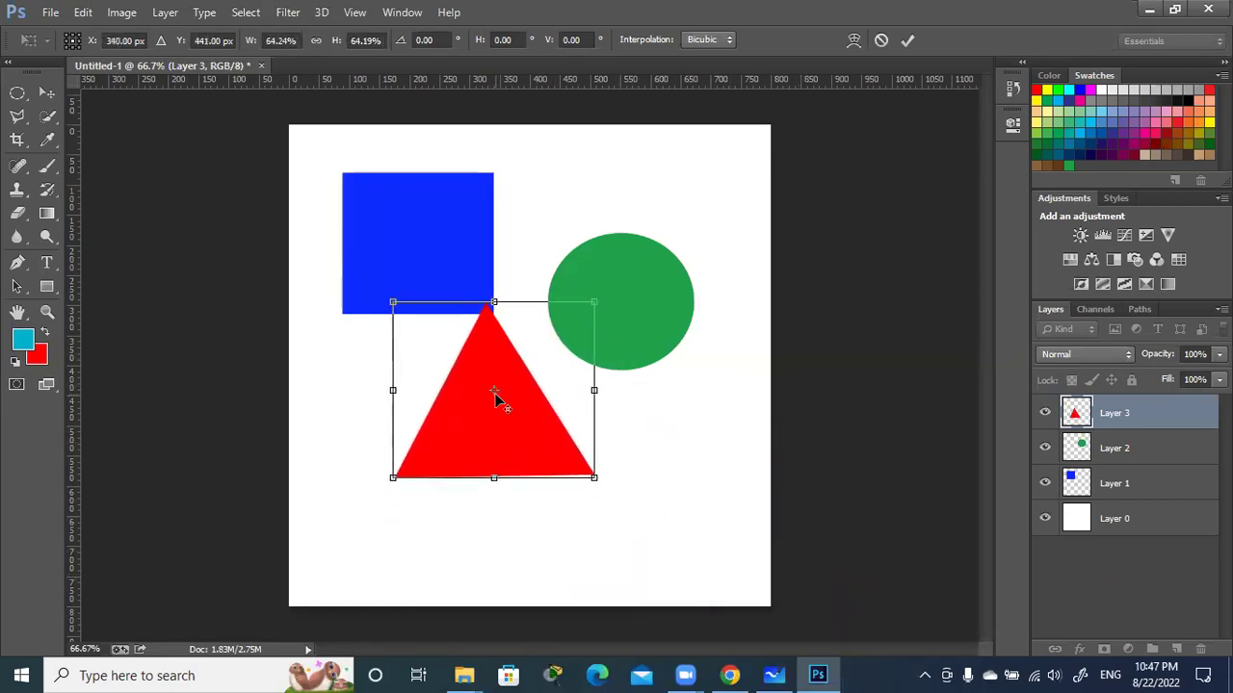
mouse_move(594, 302)
left_mouse_down()
mouse_move(748, 138)
mouse_move(585, 306)
mouse_move(710, 164)
mouse_move(635, 267)
left_mouse_up()
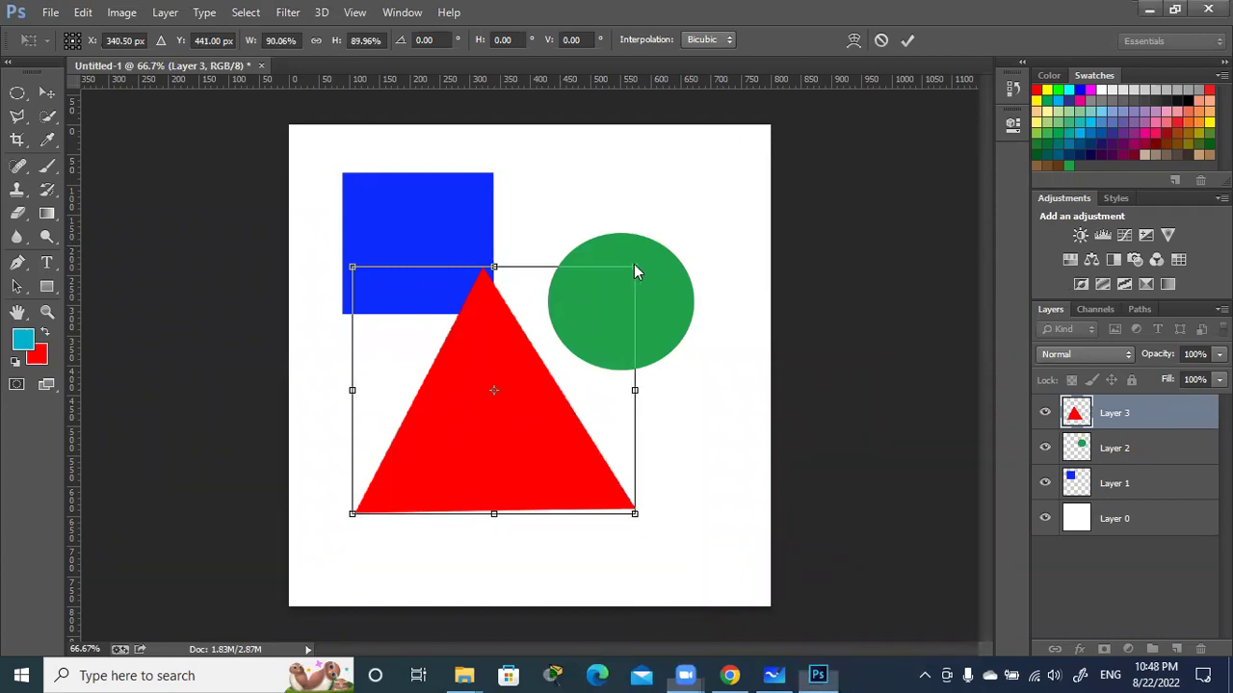
mouse_move(635, 266)
left_mouse_down()
mouse_move(494, 188)
mouse_move(608, 450)
mouse_move(633, 296)
mouse_move(577, 330)
left_mouse_up()
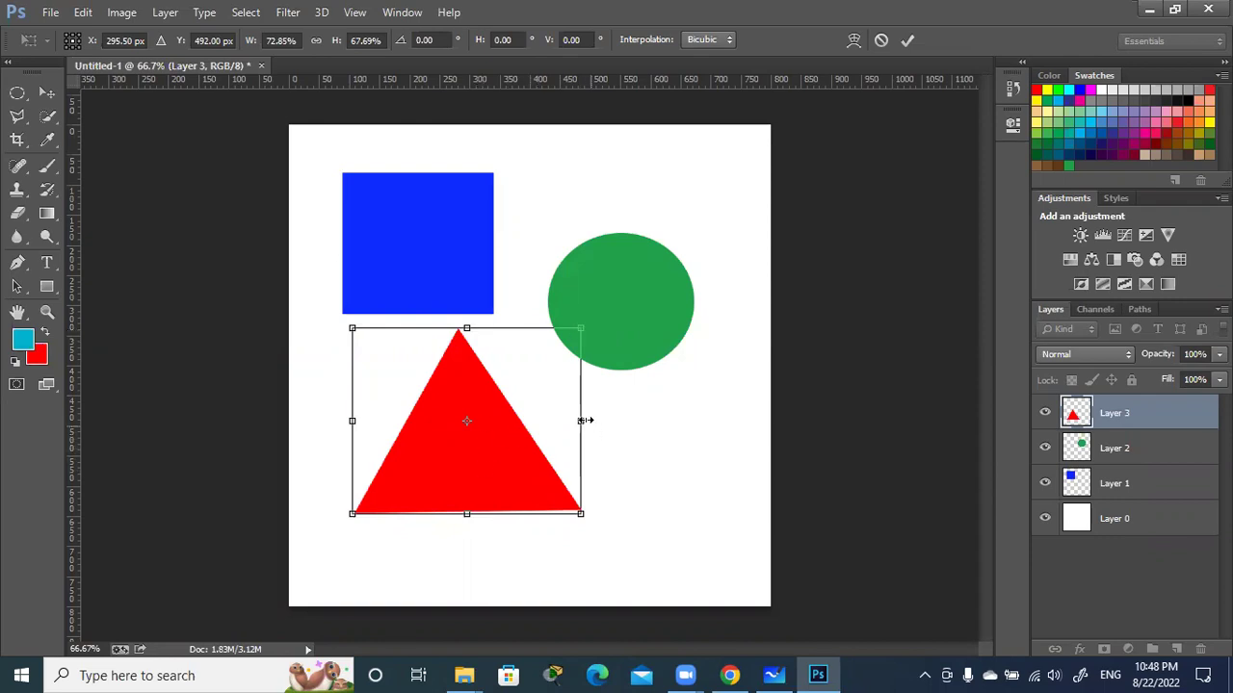
- Stretch the red triangle very wide, then narrow it to about 80% width and 64% height
left_click_drag(603, 425, 845, 416)
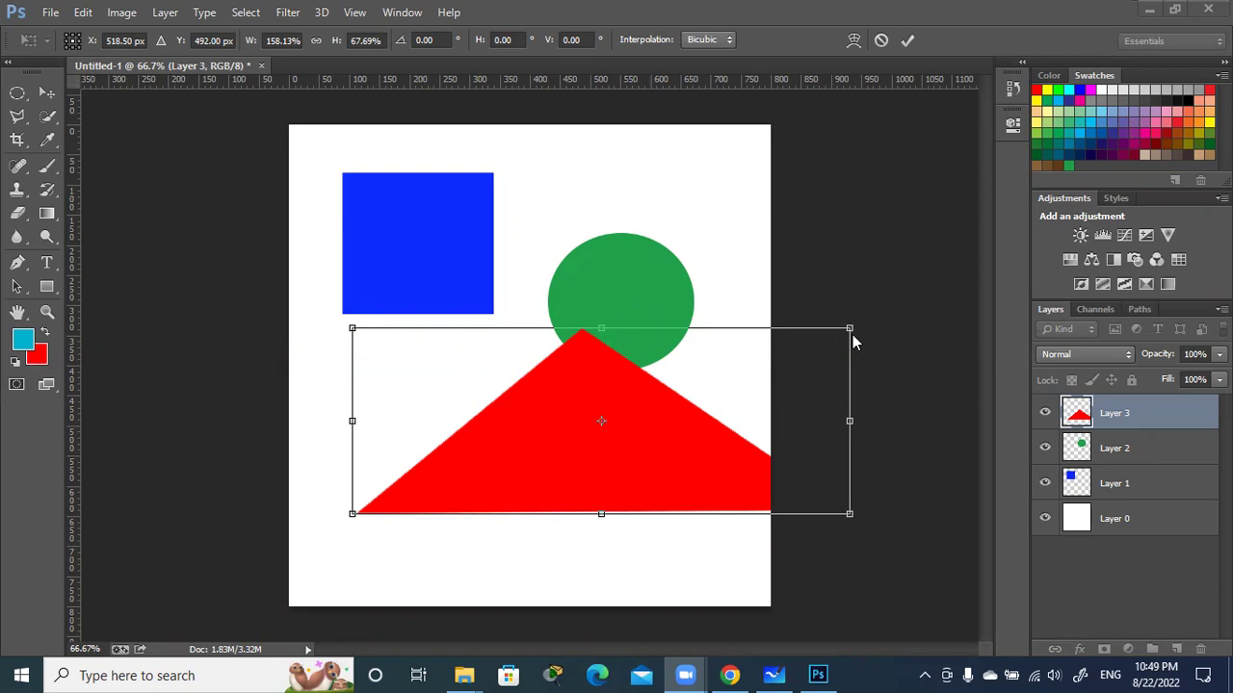
left_click_drag(848, 328, 601, 340)
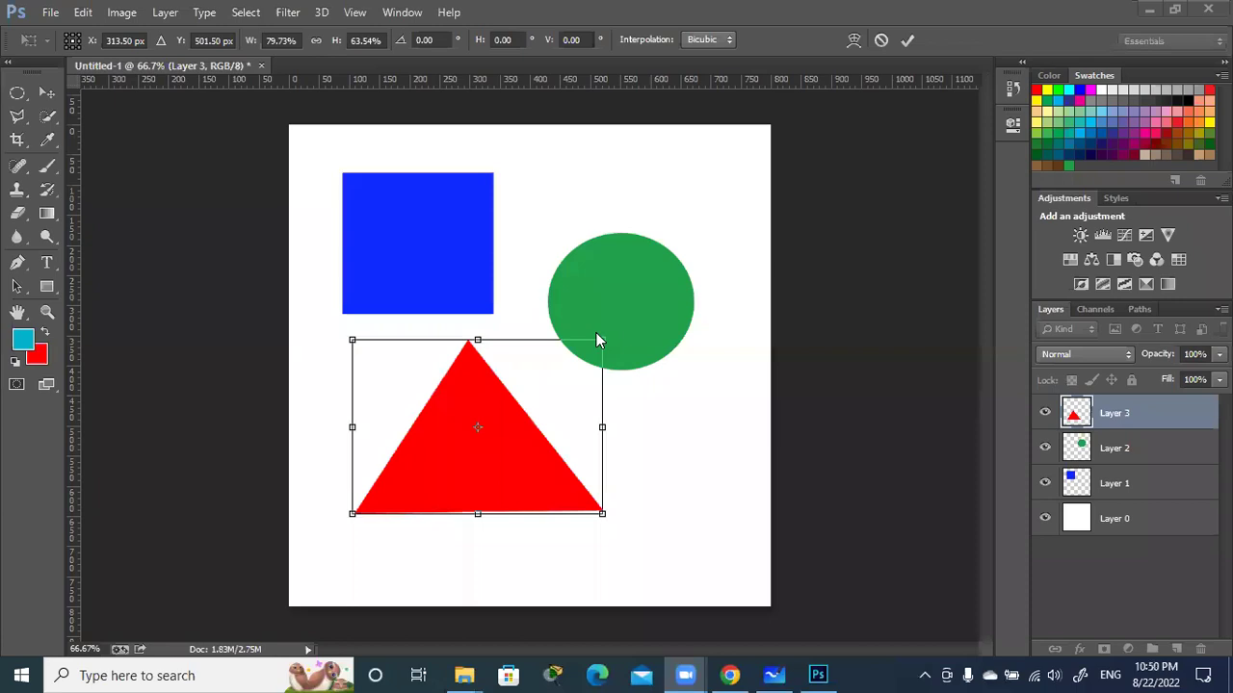
- Commit the triangle's transform and move the triangle just below the blue square
left_click(907, 40)
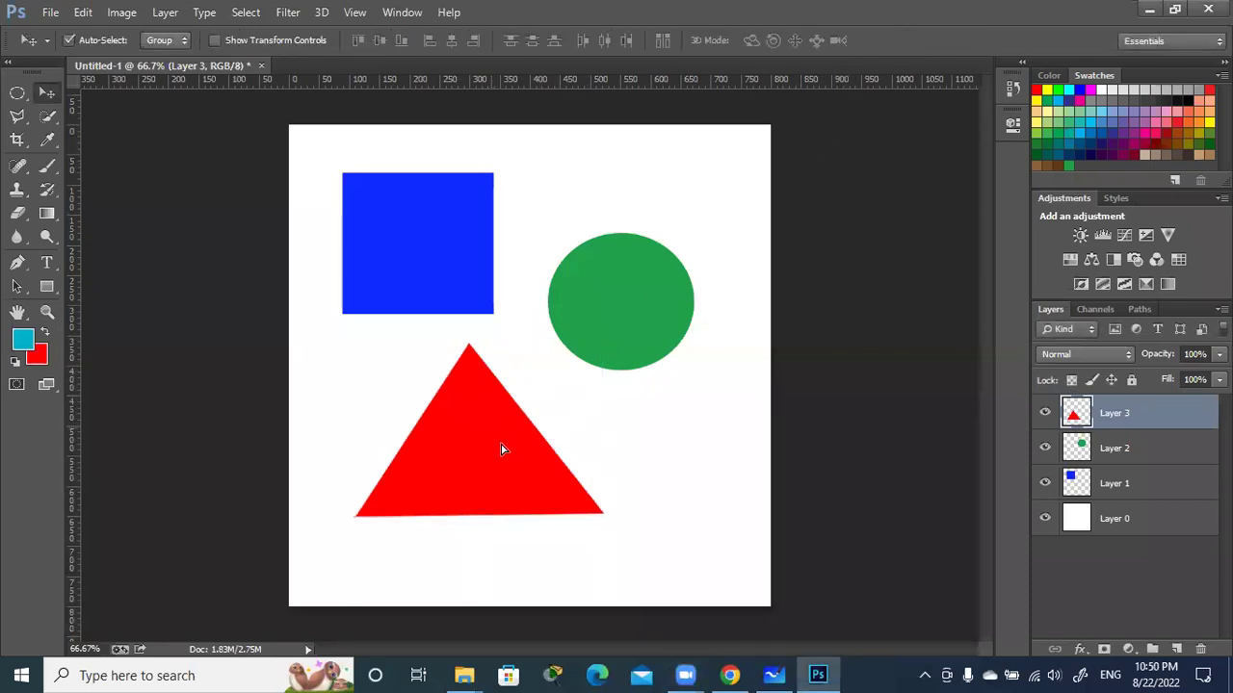
left_click_drag(501, 449, 495, 457)
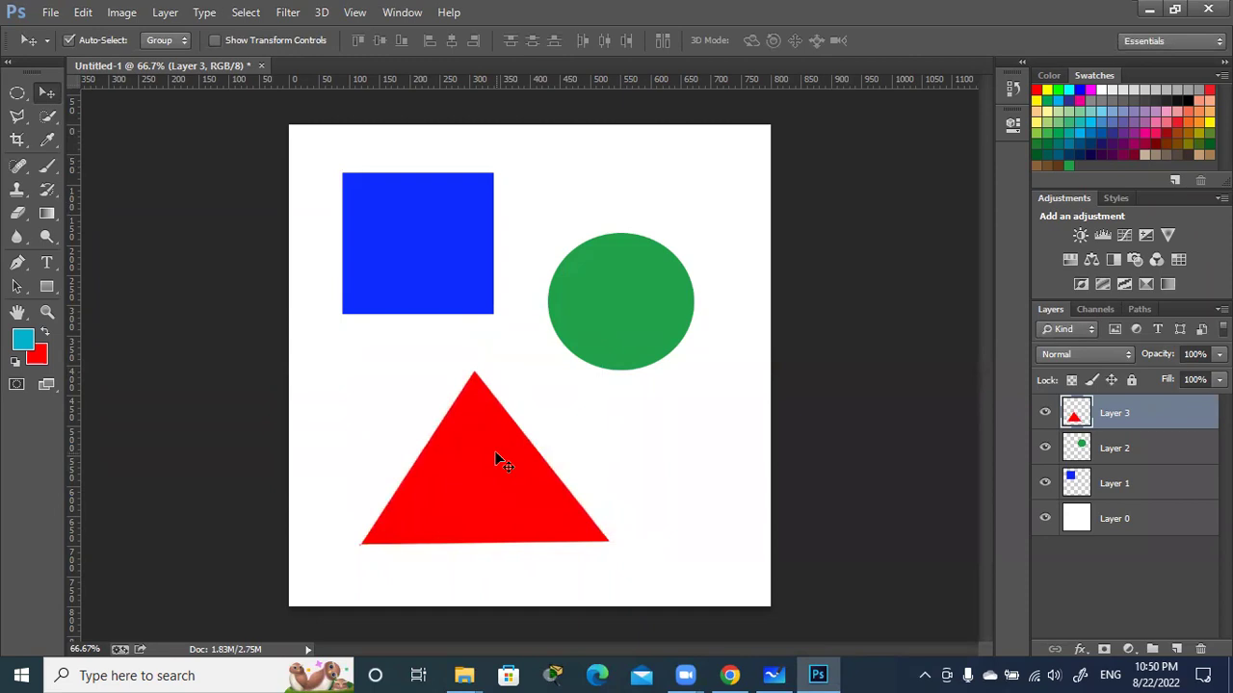
mouse_move(495, 453)
left_mouse_down()
mouse_move(545, 418)
mouse_move(462, 400)
mouse_move(484, 392)
left_mouse_up()
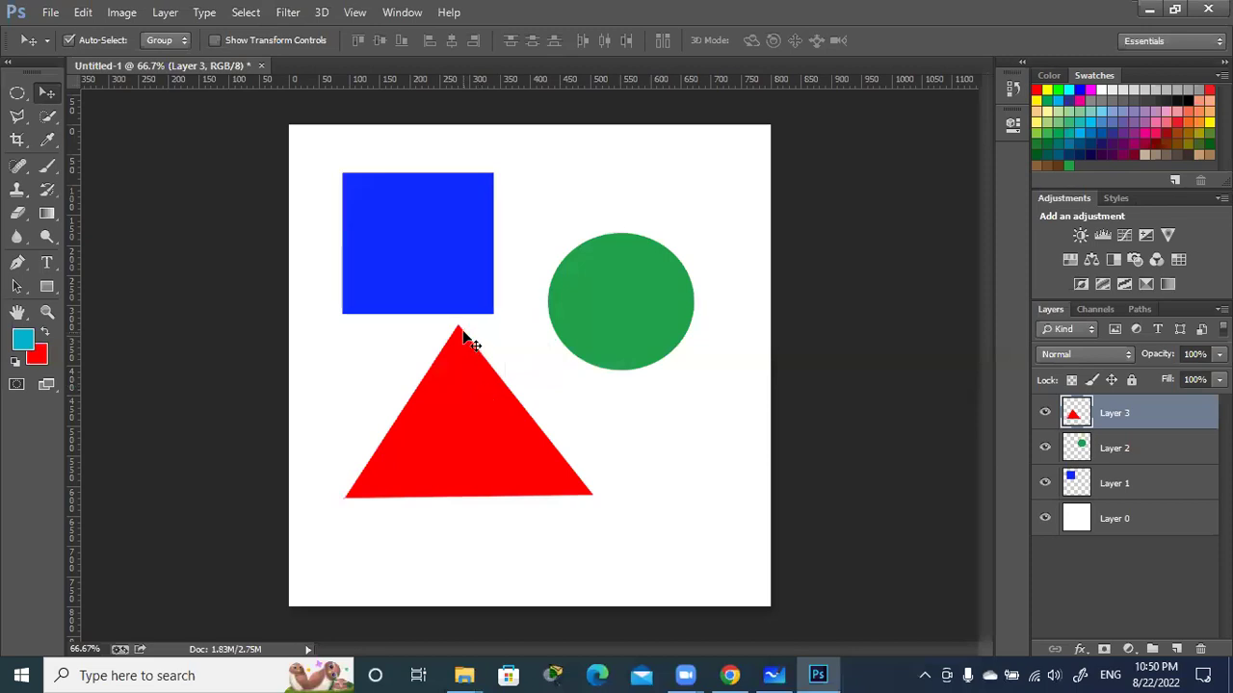
left_click_drag(469, 375, 537, 389)
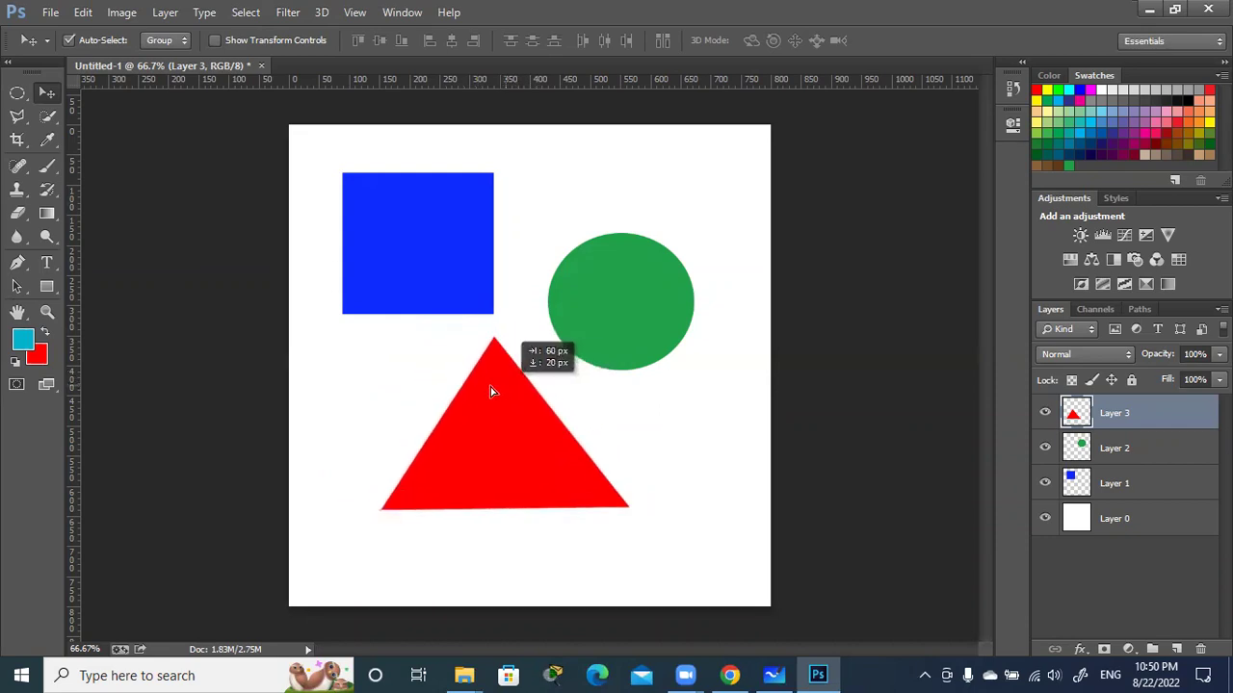
left_click_drag(537, 389, 458, 382)
left_click_drag(429, 430, 449, 434)
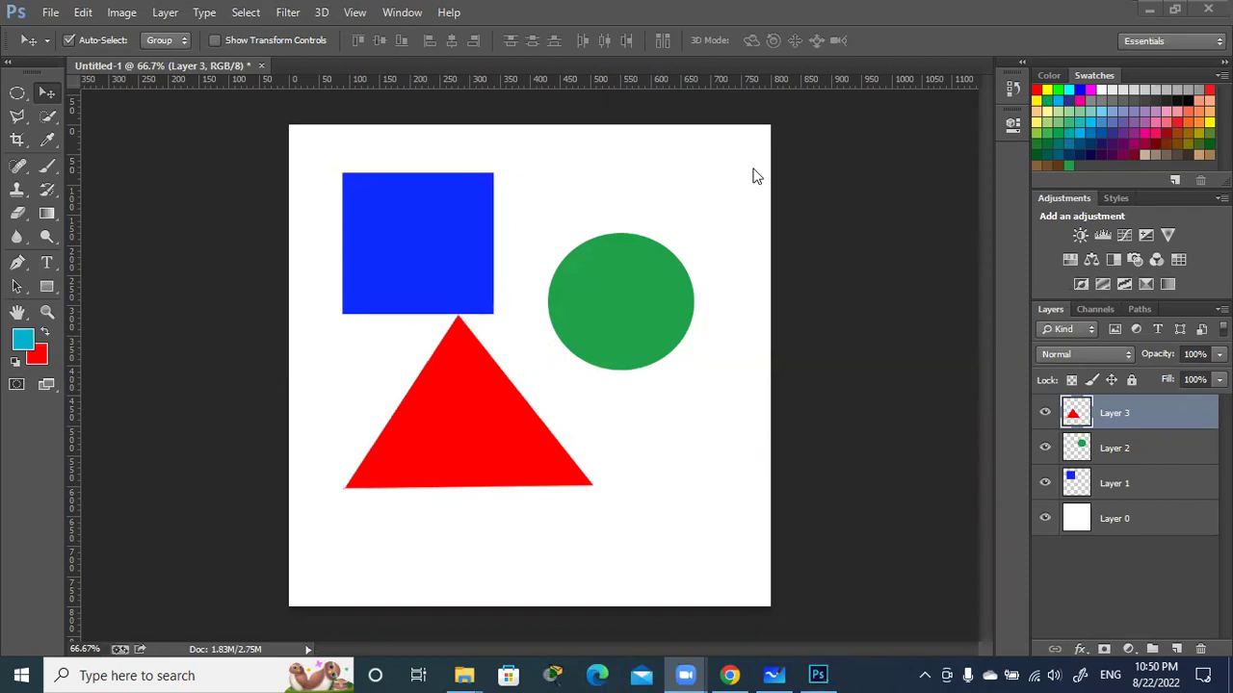
left_click_drag(471, 433, 492, 479)
- Shift the green circle and blue square to new positions with the Move tool
left_click_drag(612, 354, 658, 396)
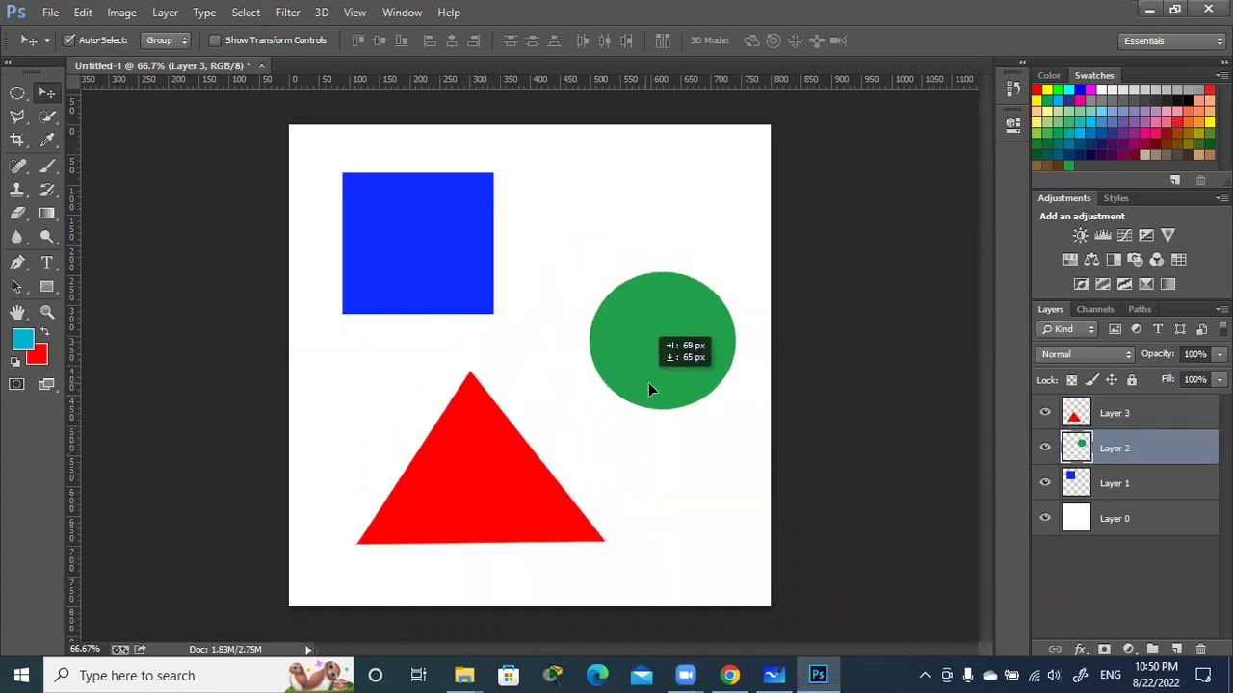
left_click_drag(443, 271, 443, 242)
left_click_drag(649, 332, 651, 282)
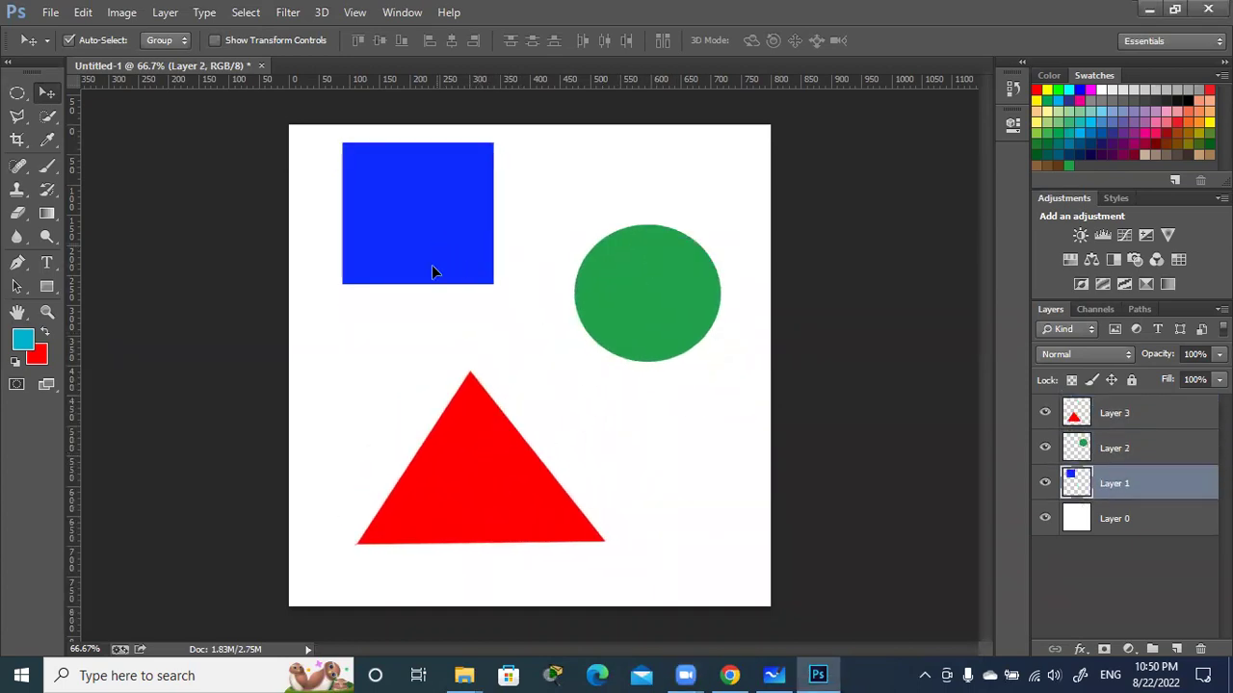
left_click_drag(431, 266, 430, 285)
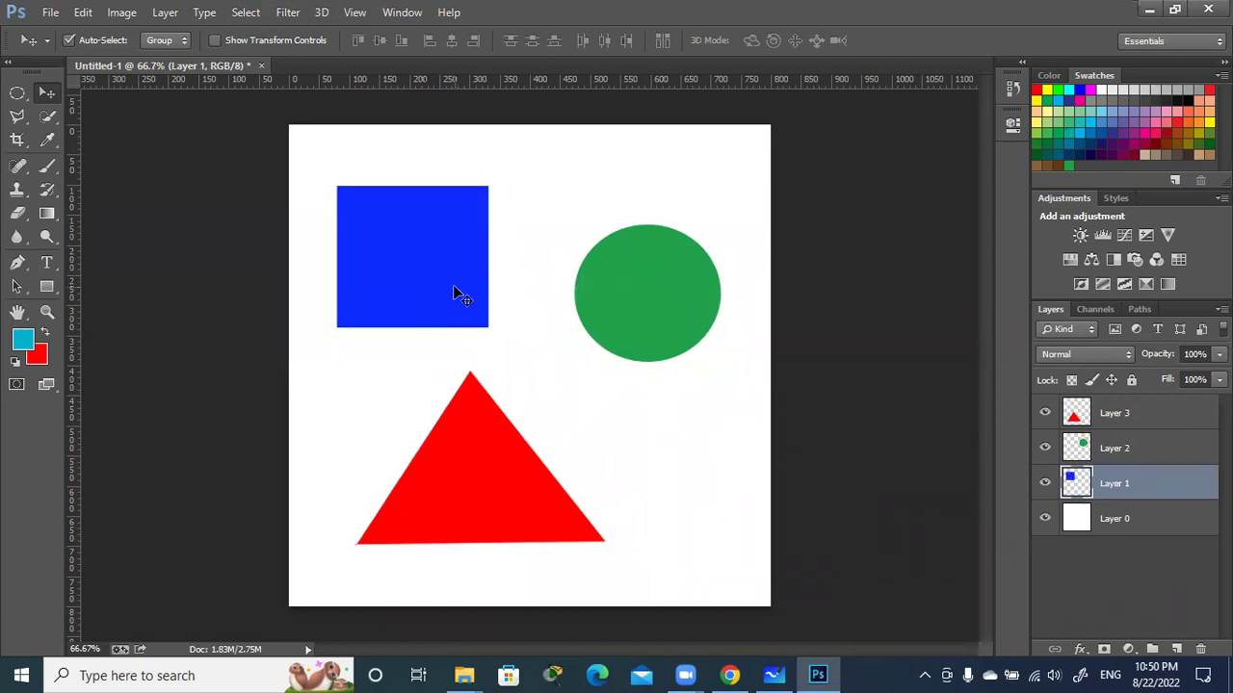
- Enlarge the Layer 1 blue square to 117.34% width and about 114% height
key("ctrl+t")
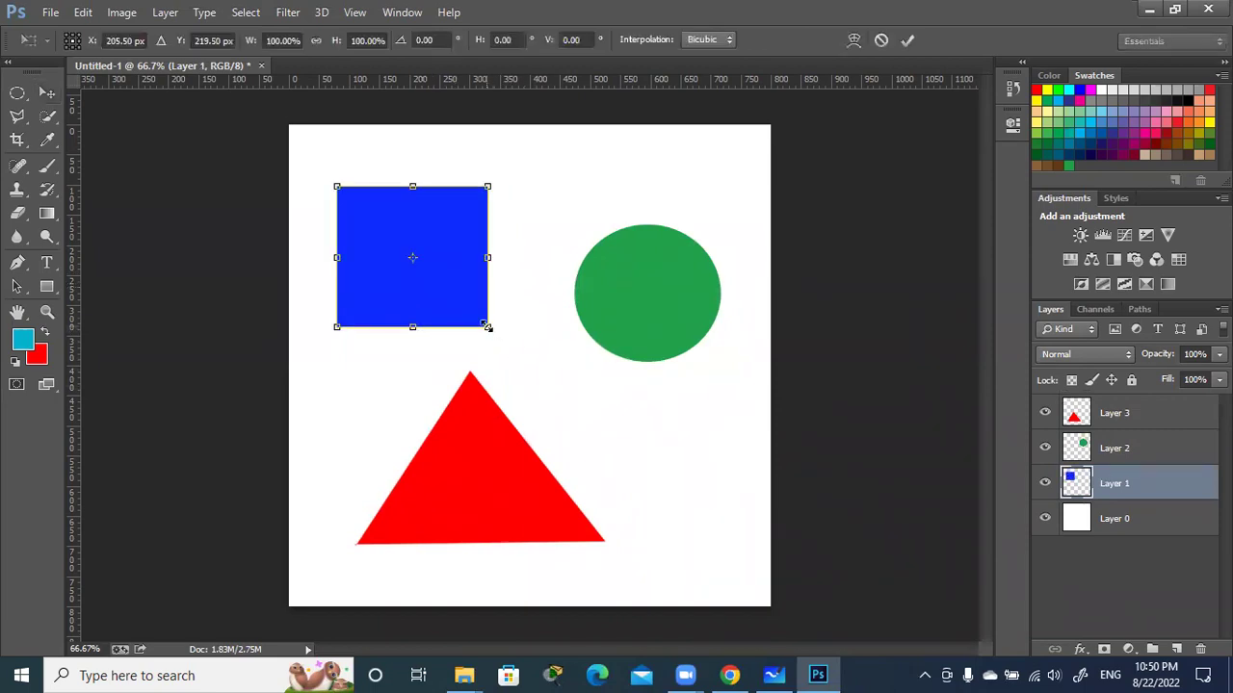
mouse_move(486, 327)
left_mouse_down()
mouse_move(532, 305)
mouse_move(521, 291)
left_mouse_up()
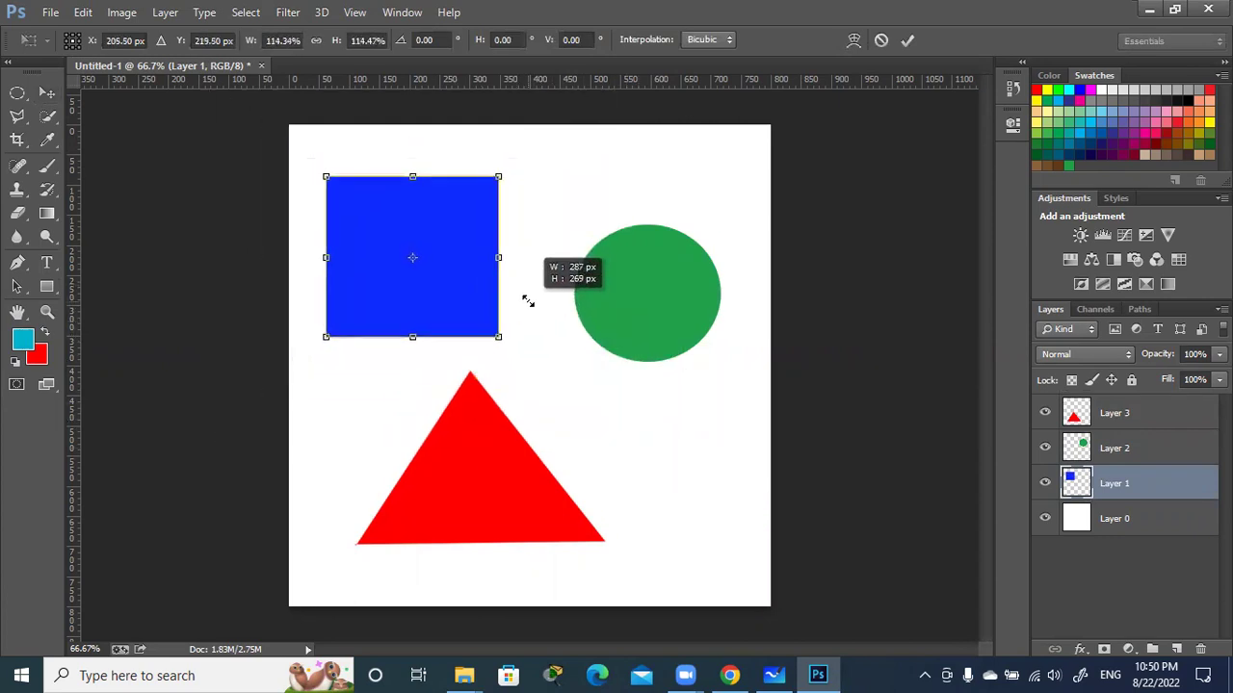
left_click_drag(520, 291, 528, 301)
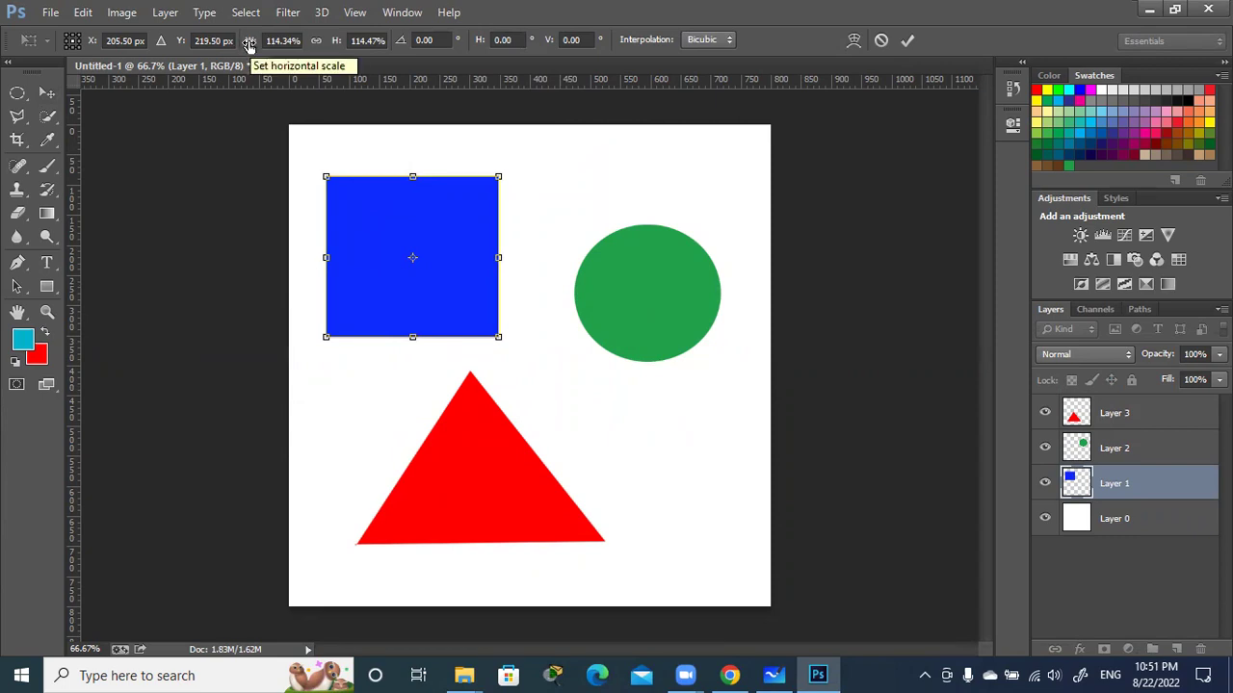
mouse_move(248, 45)
left_mouse_down()
mouse_move(387, 53)
mouse_move(179, 55)
mouse_move(249, 53)
left_mouse_up()
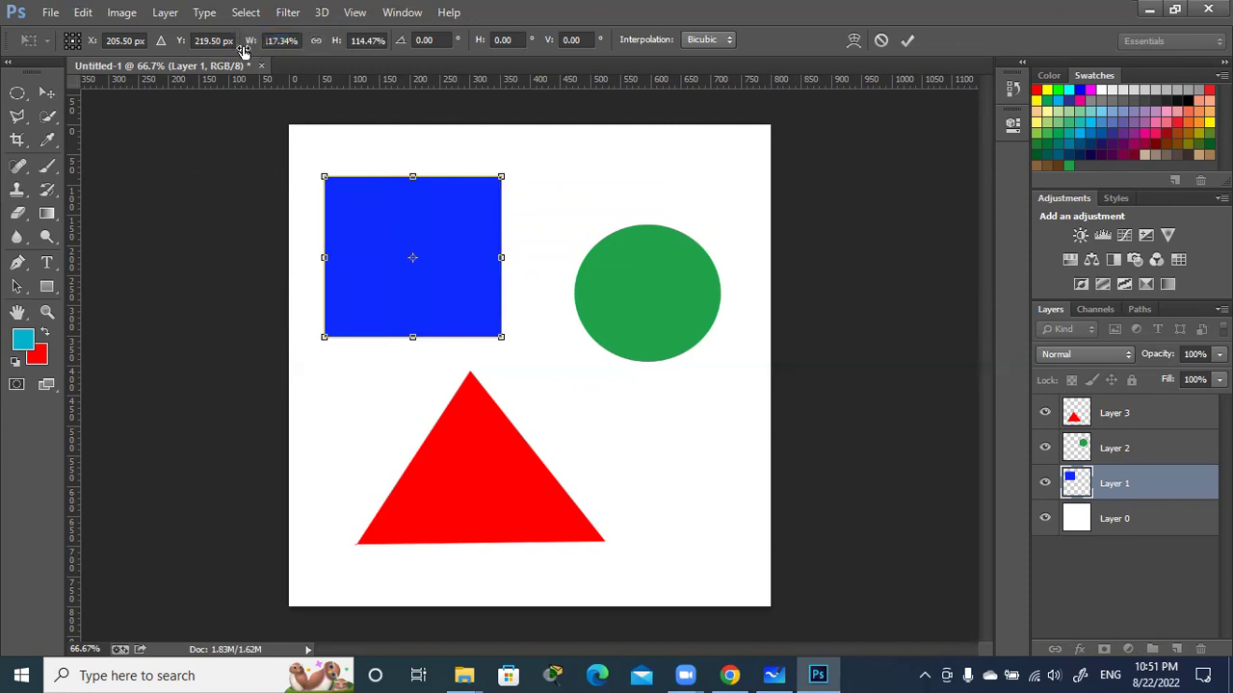
- Link width and height and rescale the blue square proportionally
left_click(316, 42)
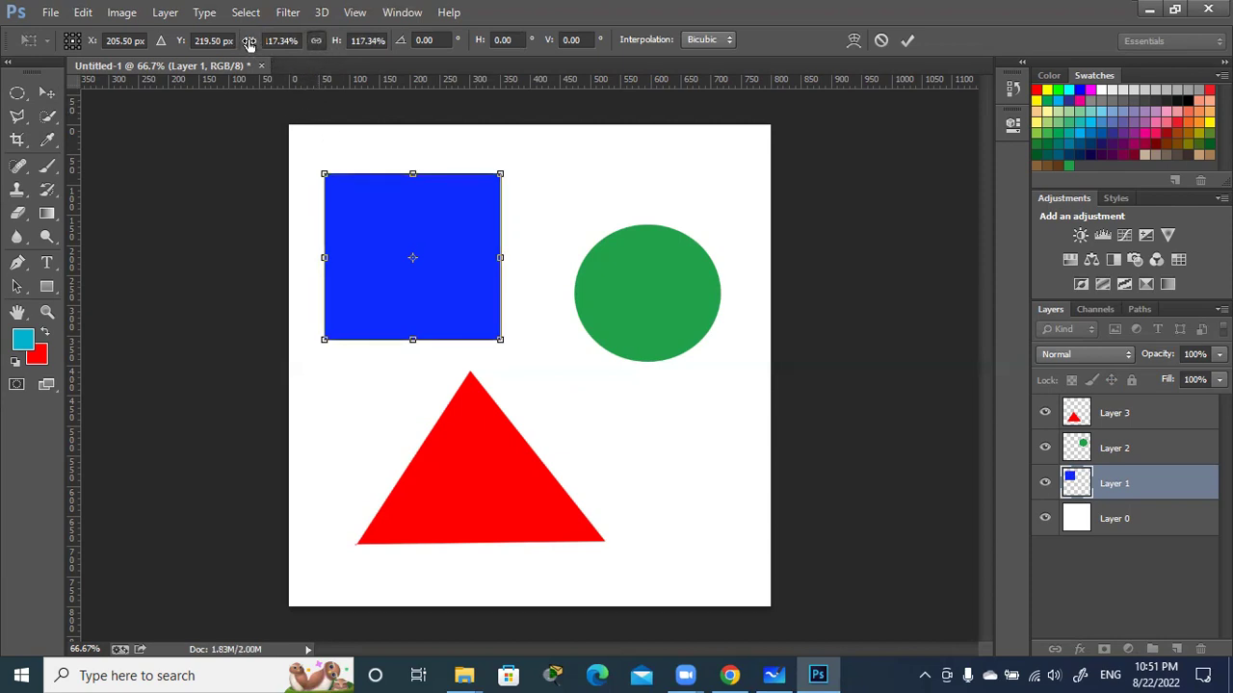
mouse_move(248, 44)
left_mouse_down()
mouse_move(298, 46)
mouse_move(244, 45)
left_mouse_up()
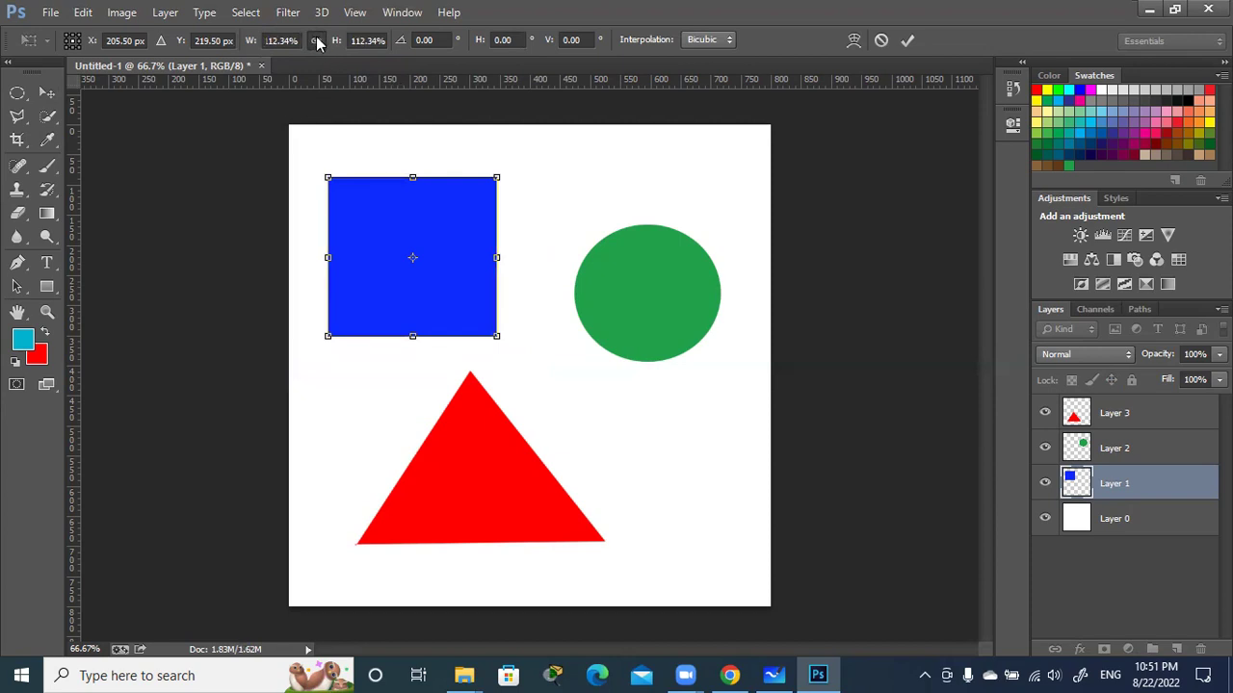
mouse_move(496, 336)
left_mouse_down()
mouse_move(582, 353)
mouse_move(635, 418)
mouse_move(538, 312)
mouse_move(558, 388)
mouse_move(597, 429)
mouse_move(636, 361)
mouse_move(537, 259)
mouse_move(498, 328)
mouse_move(375, 254)
mouse_move(561, 468)
mouse_move(643, 261)
mouse_move(550, 286)
left_mouse_up()
mouse_move(504, 177)
left_mouse_down()
mouse_move(412, 280)
mouse_move(663, 212)
mouse_move(481, 311)
mouse_move(525, 269)
left_mouse_up()
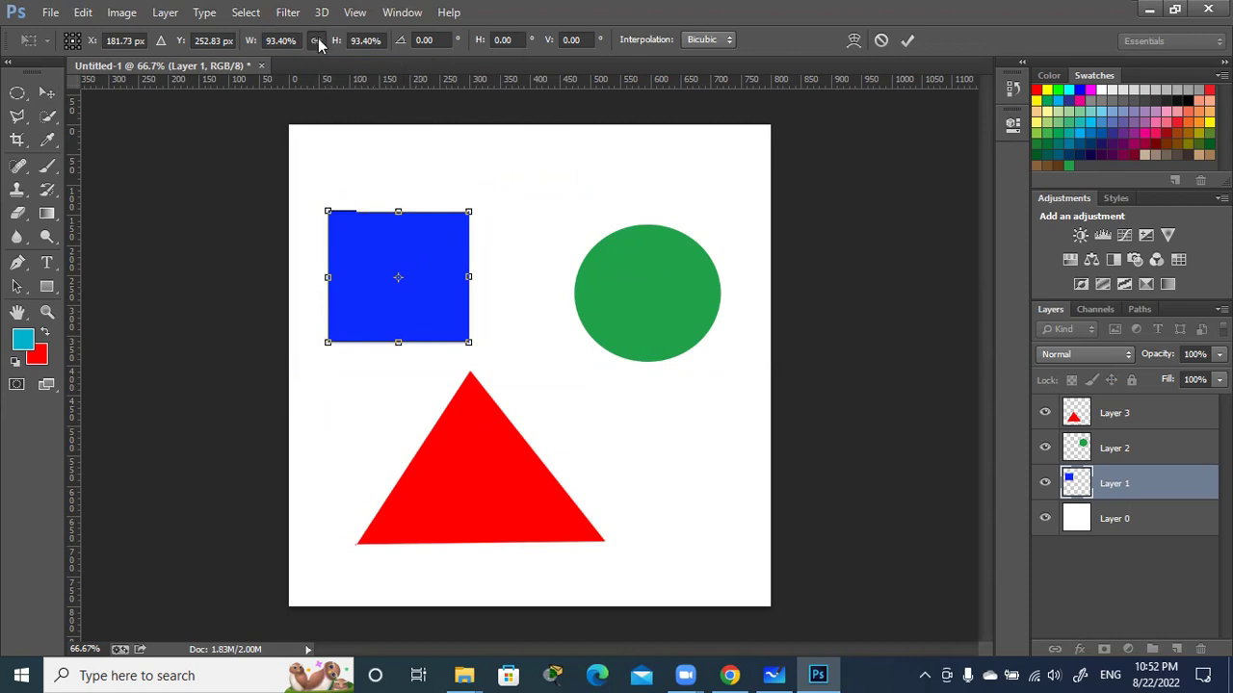
- Unlink proportions and stretch the blue square to about 206% by 180% over the circle and triangle
left_click(316, 44)
left_click(317, 44)
left_click(316, 44)
left_click(317, 43)
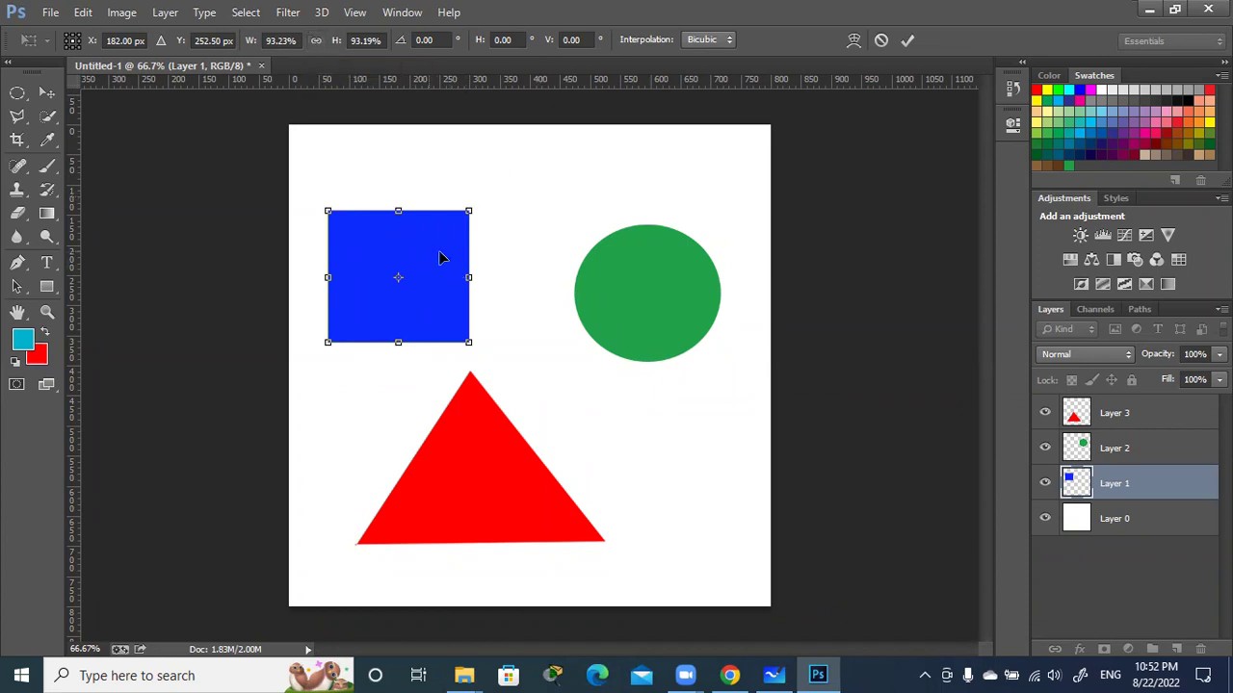
left_click_drag(507, 248, 415, 236)
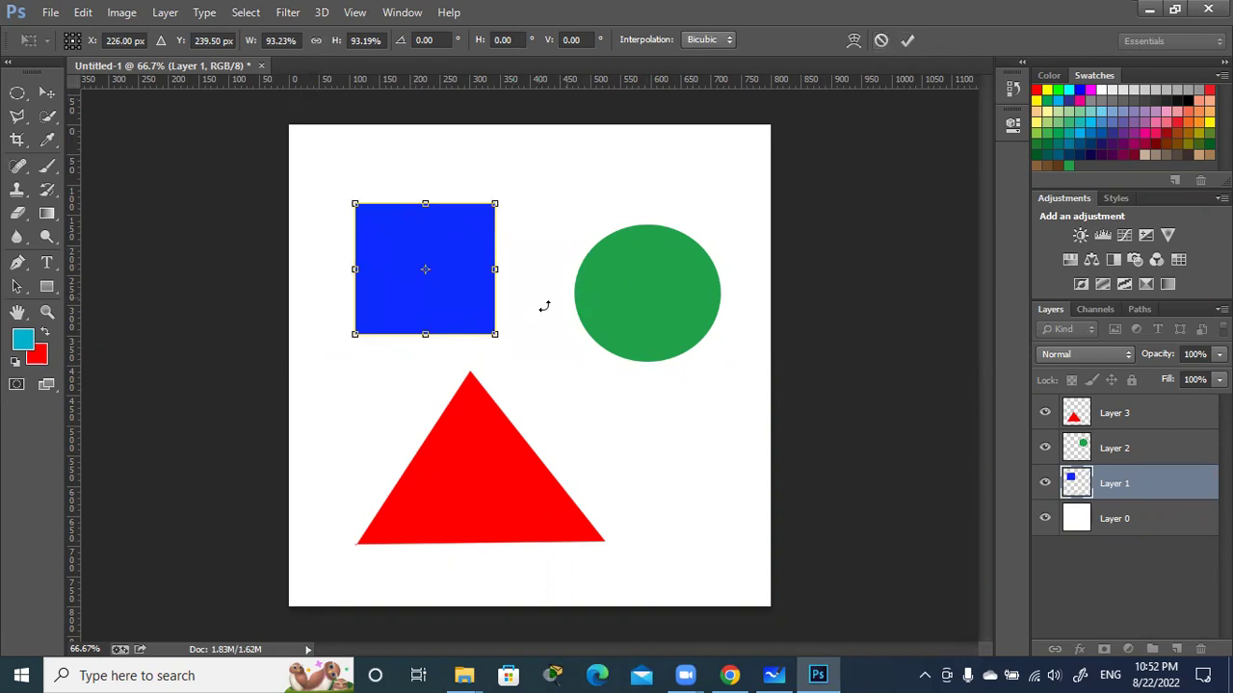
left_click_drag(487, 337, 664, 458)
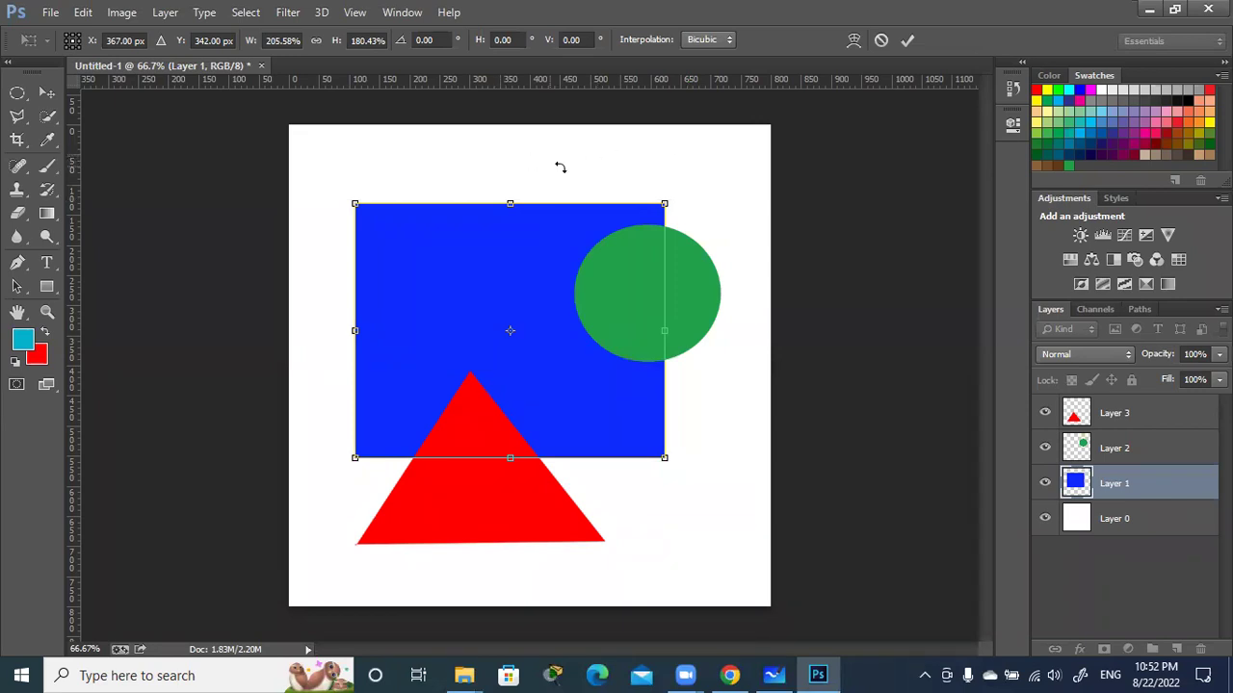
- Rotate the blue rectangle, then set its rotation angle back to 0°
mouse_move(672, 177)
left_mouse_down()
mouse_move(666, 226)
mouse_move(609, 190)
left_mouse_up()
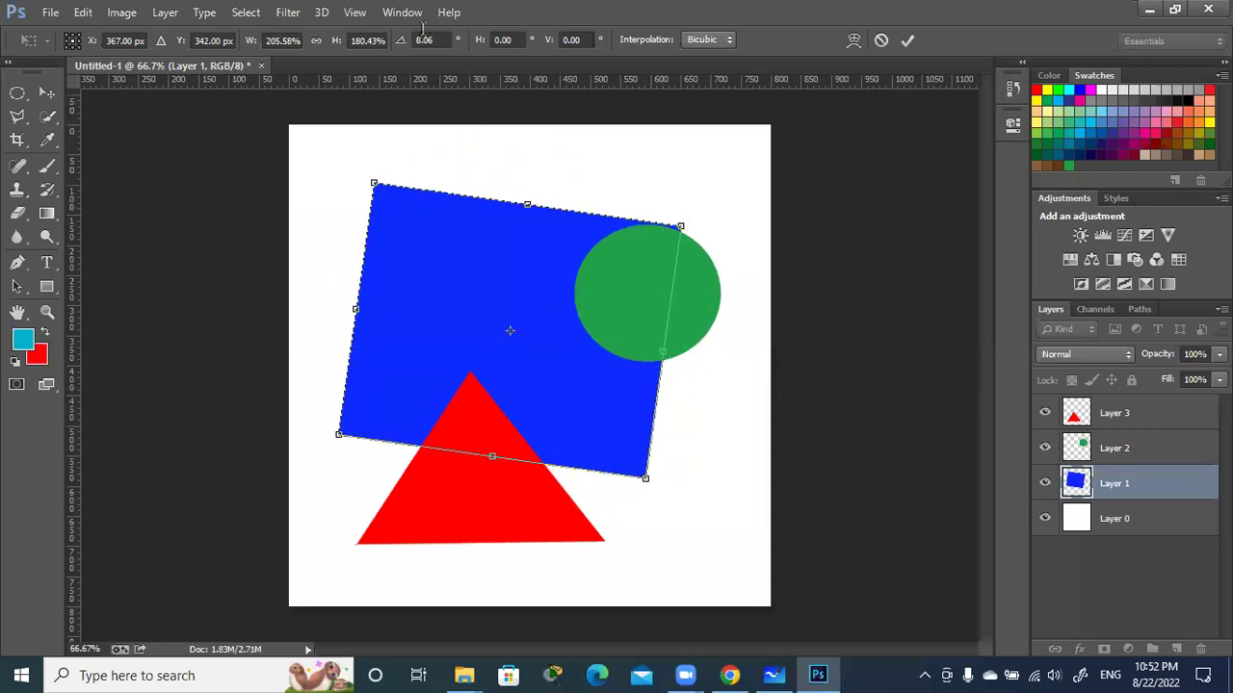
mouse_move(705, 196)
left_mouse_down()
mouse_move(644, 184)
mouse_move(599, 292)
mouse_move(537, 161)
mouse_move(591, 285)
mouse_move(554, 172)
mouse_move(624, 216)
mouse_move(490, 131)
left_mouse_up()
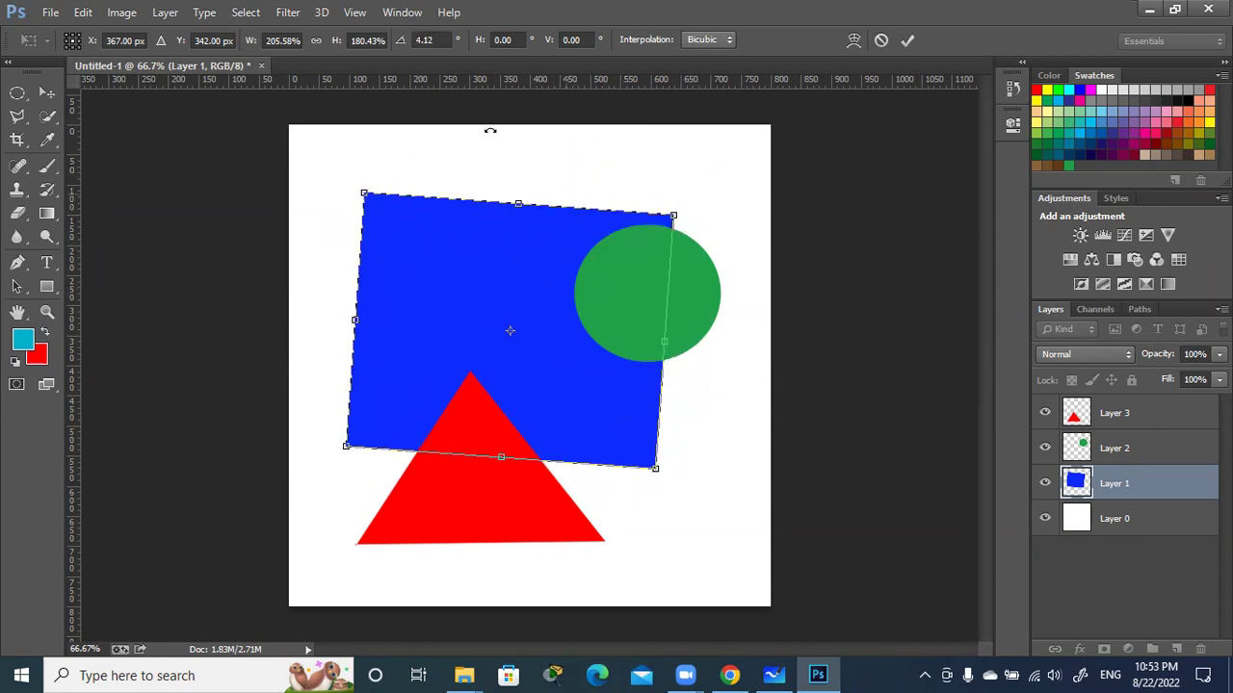
left_click(440, 39)
type("0")
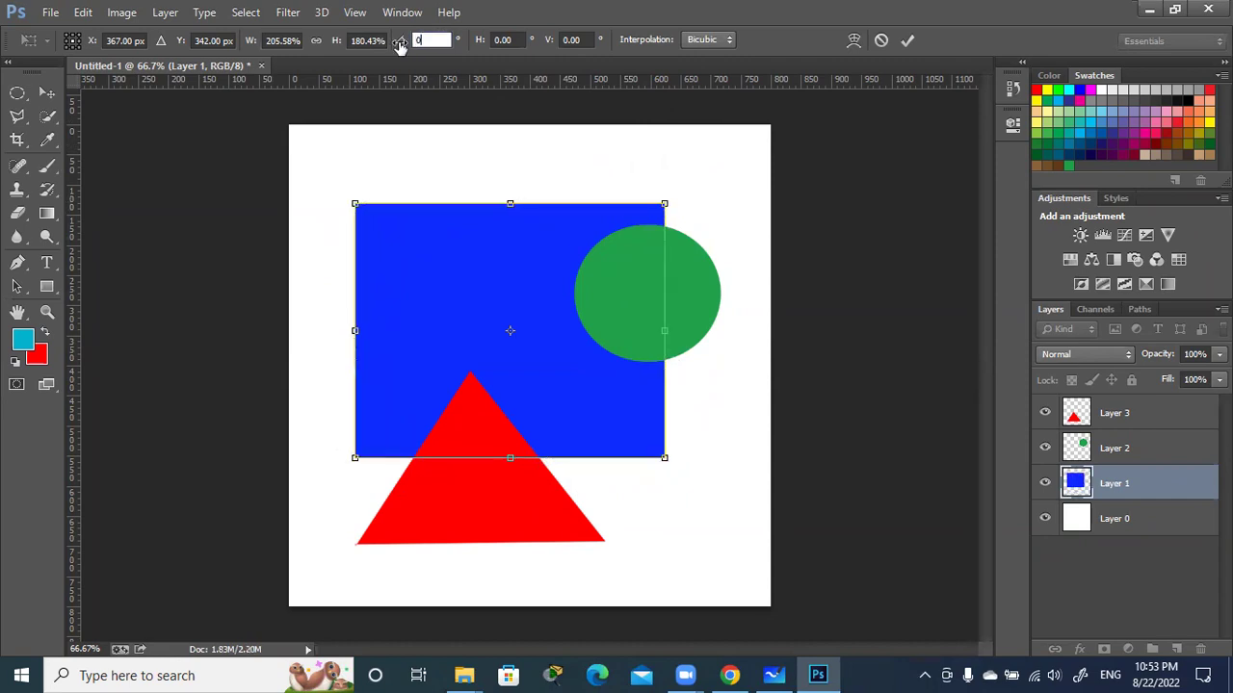
key("Return")
- Skew the blue rectangle horizontally using the H skew field
left_click_drag(477, 41, 559, 89)
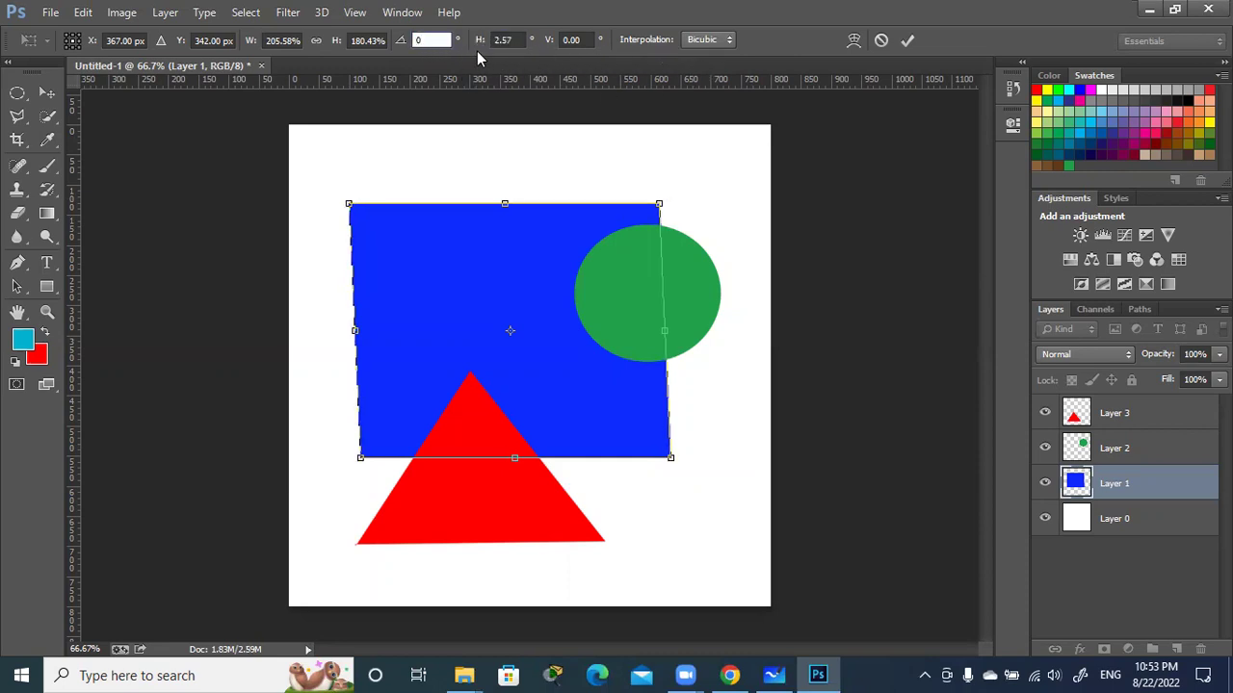
left_click_drag(477, 48, 582, 81)
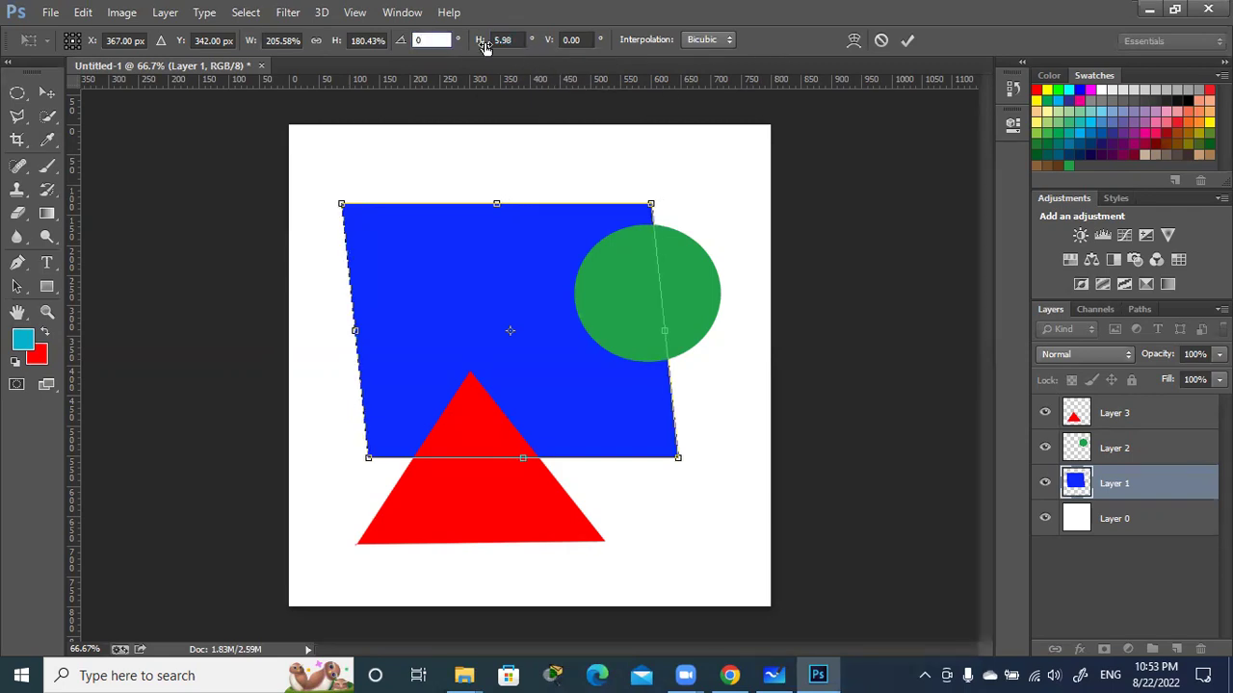
left_click_drag(486, 47, 638, 69)
left_click_drag(476, 48, 500, 60)
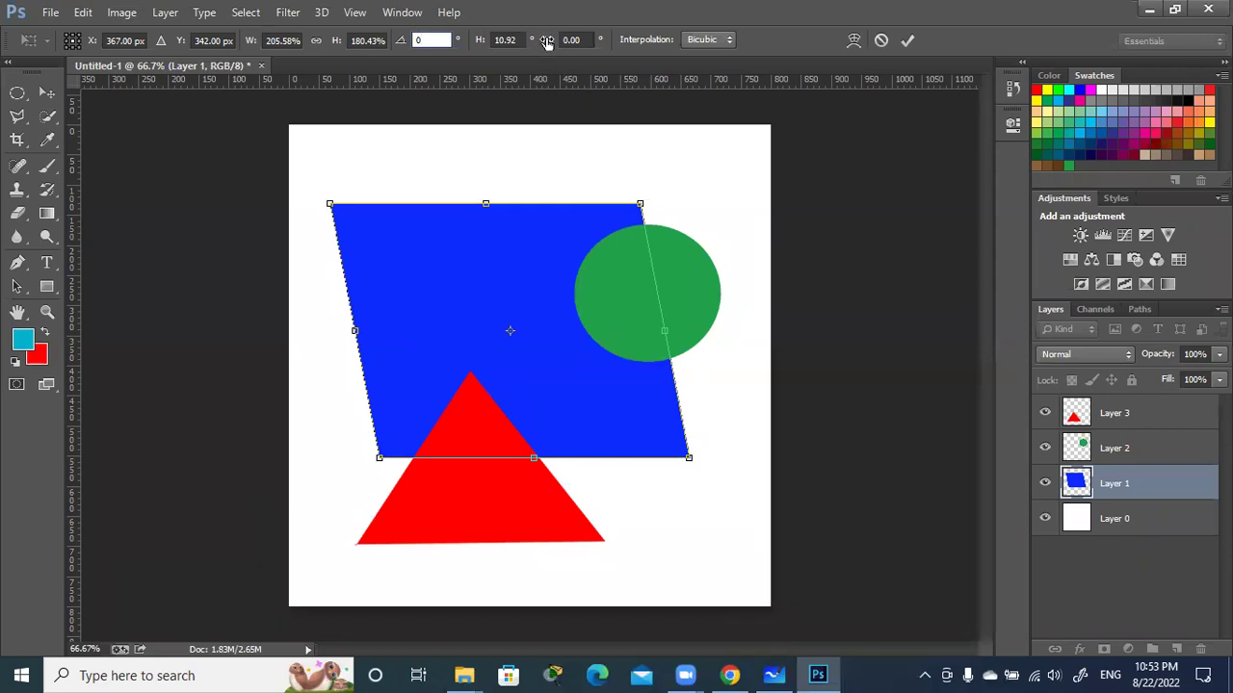
- Skew the blue rectangle vertically, pushing the V skew to about 20 degrees
left_click_drag(544, 44, 917, 68)
mouse_move(541, 46)
left_mouse_down()
mouse_move(496, 60)
mouse_move(480, 44)
mouse_move(594, 64)
mouse_move(483, 48)
mouse_move(264, 50)
left_mouse_up()
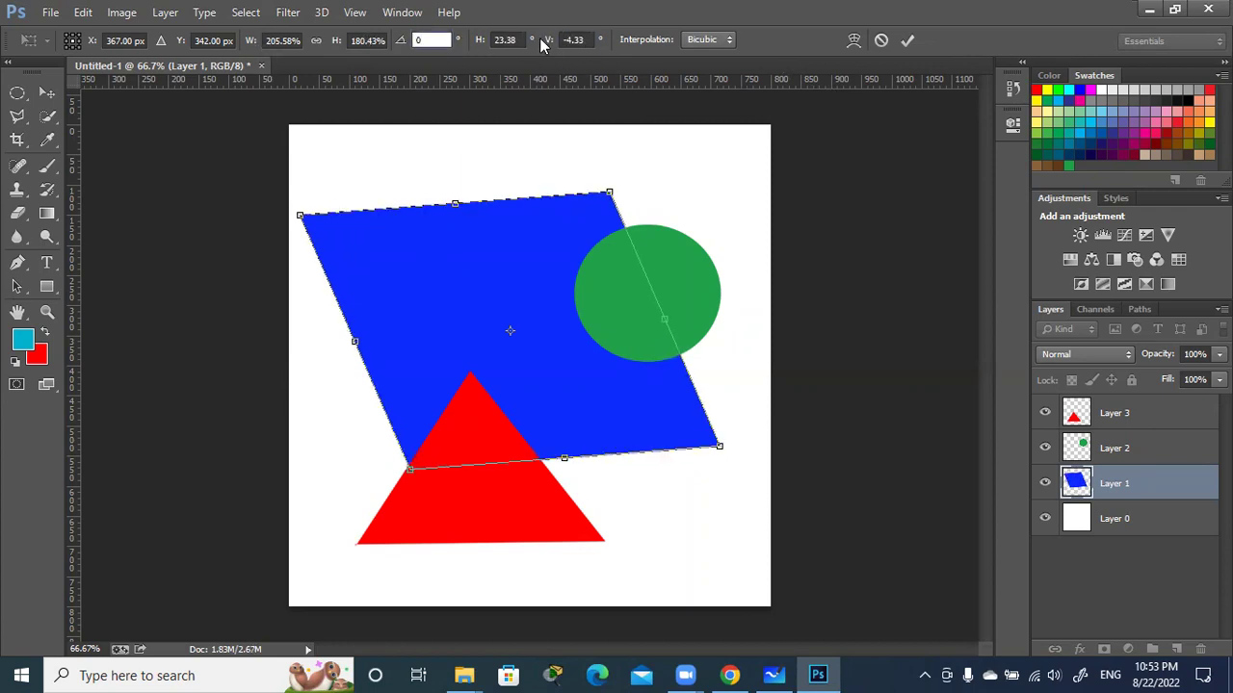
left_click_drag(539, 38, 722, 72)
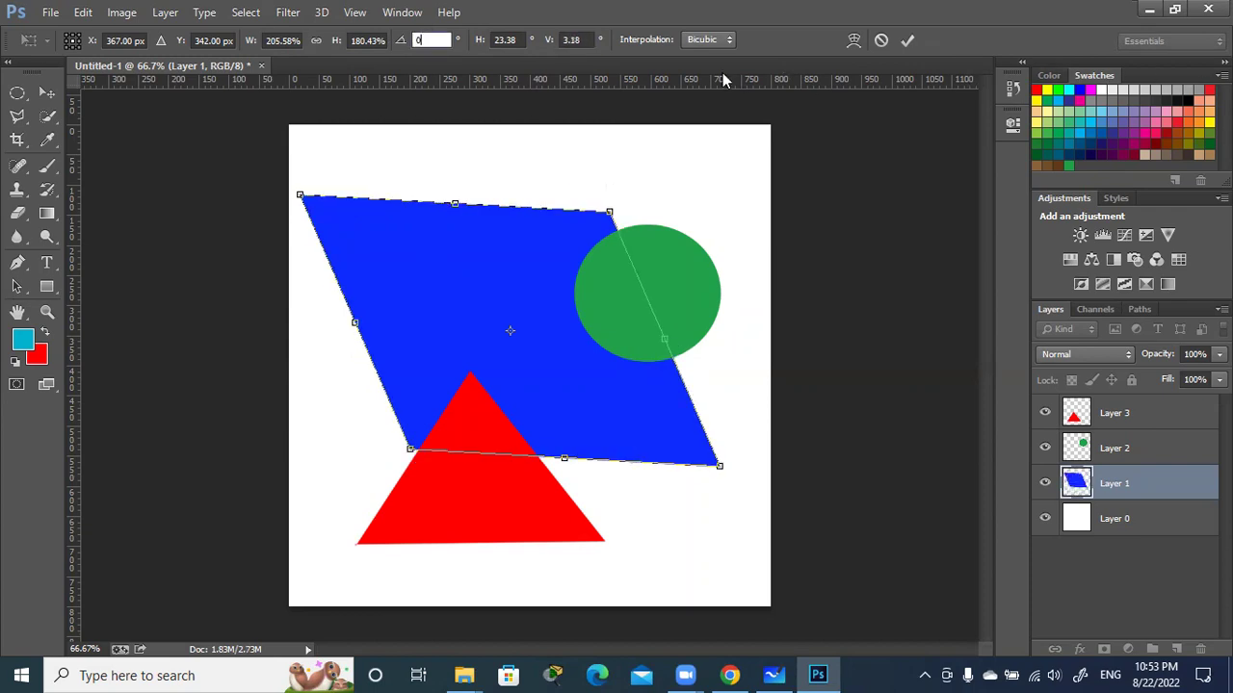
left_click_drag(552, 45, 840, 82)
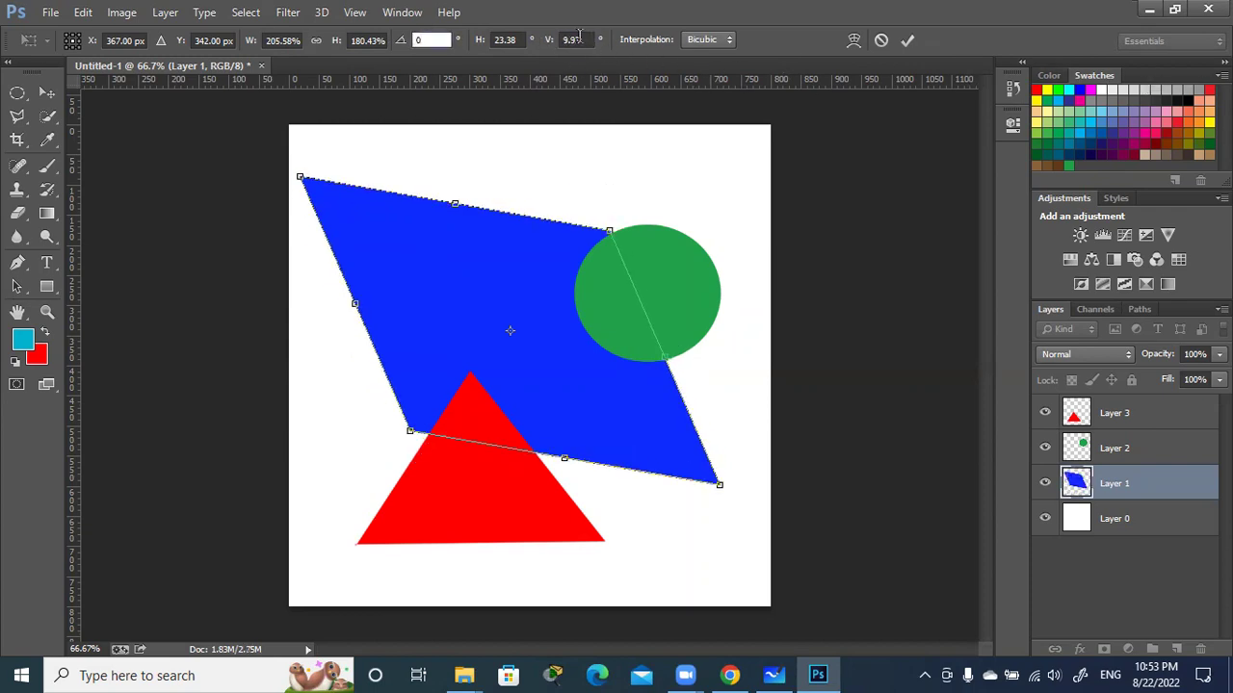
left_click_drag(549, 40, 682, 67)
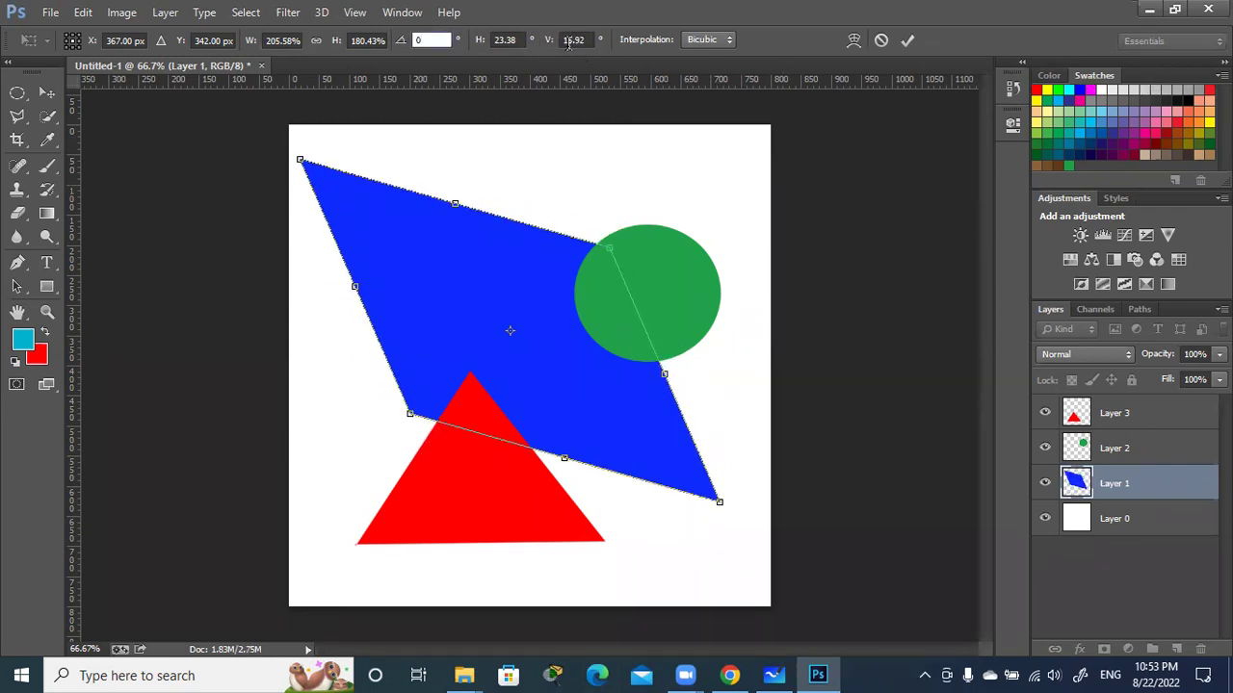
left_click_drag(570, 44, 839, 89)
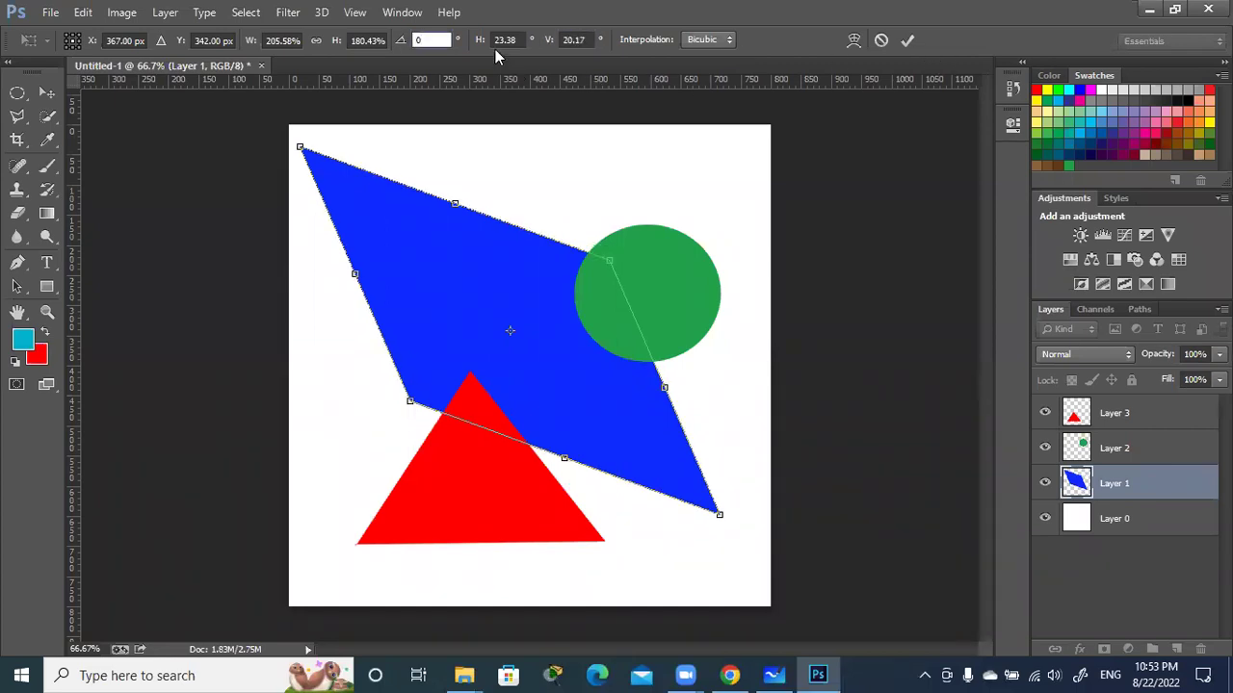
- Reset both the V and H skew values to 0
left_click(578, 40)
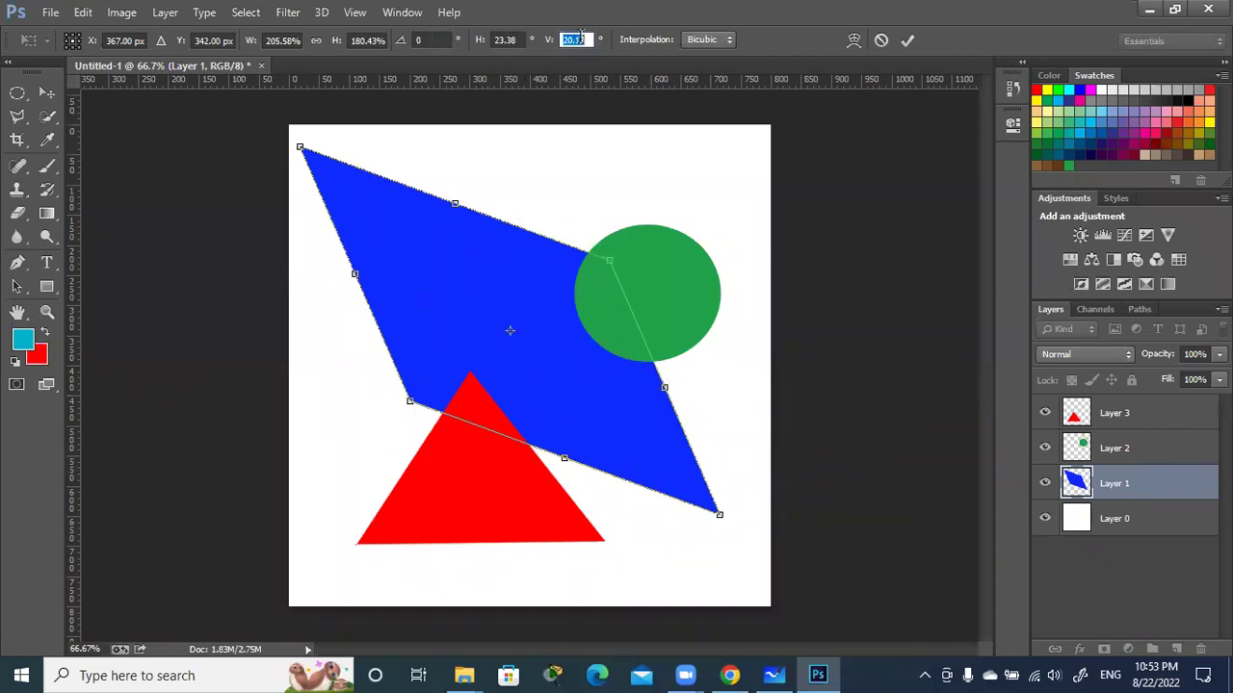
type("0")
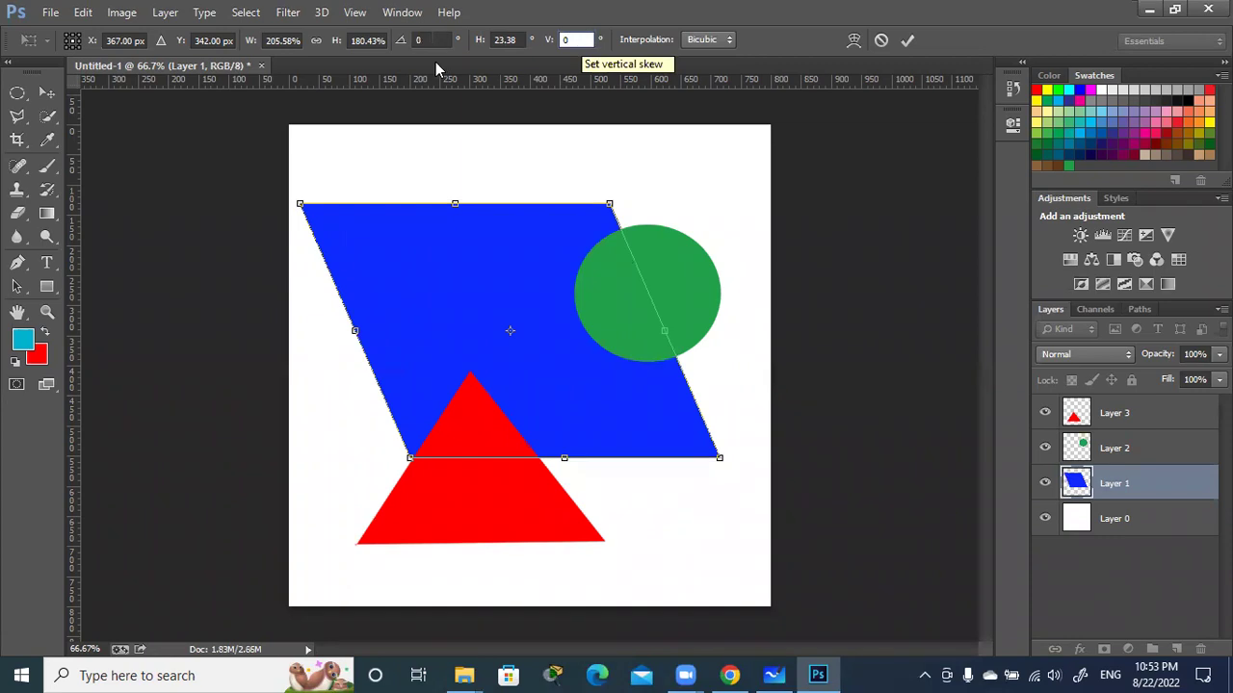
left_click(501, 39)
type("0")
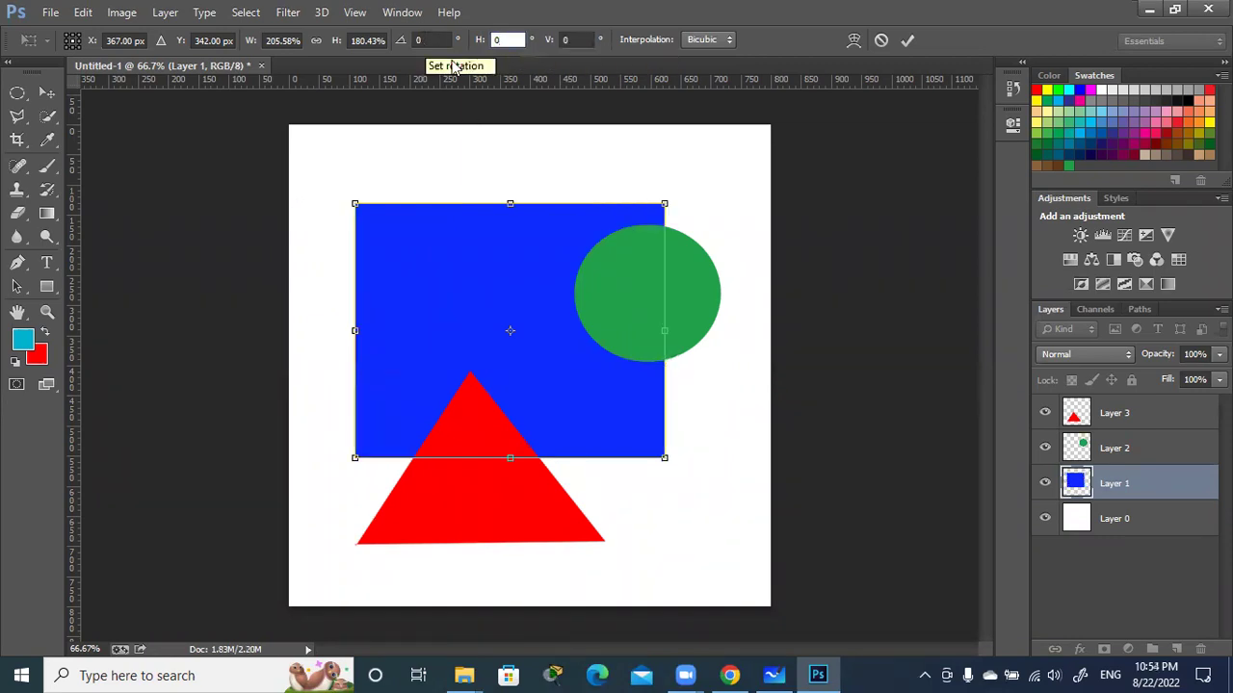
- Undo a trial rotation, shift the blue rectangle left, and pull its top-right corner inward
mouse_move(677, 184)
left_mouse_down()
mouse_move(490, 138)
mouse_move(655, 157)
left_mouse_up()
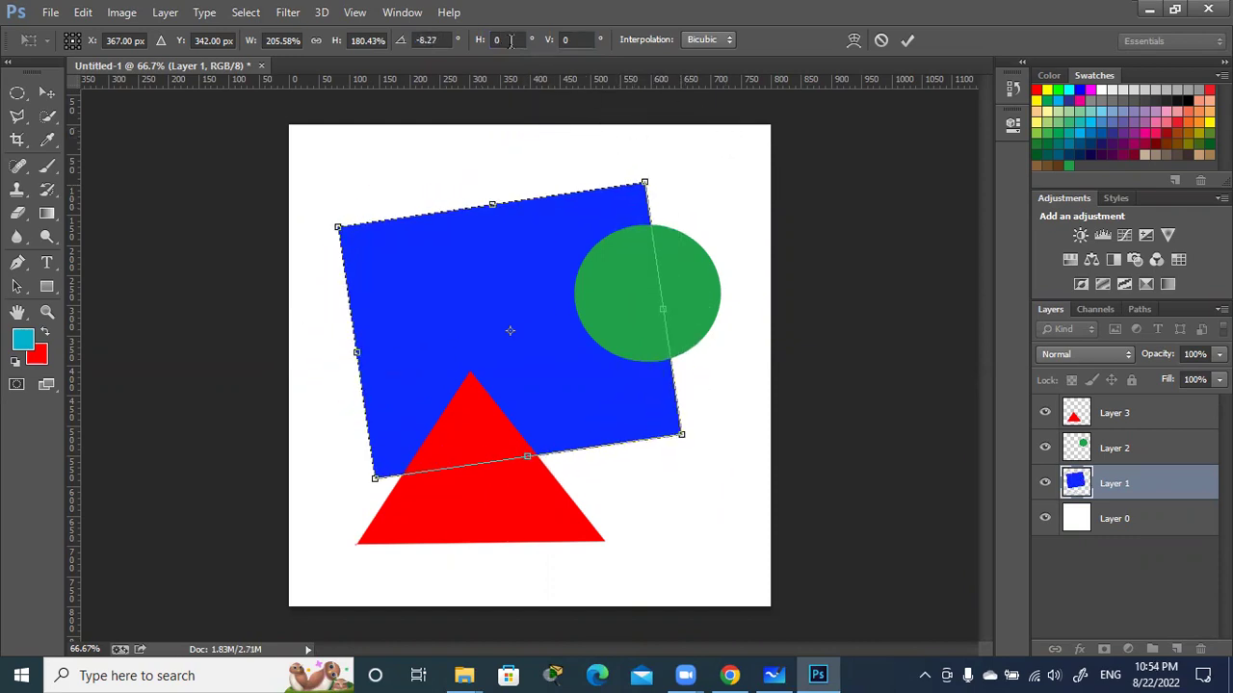
key("ctrl+z")
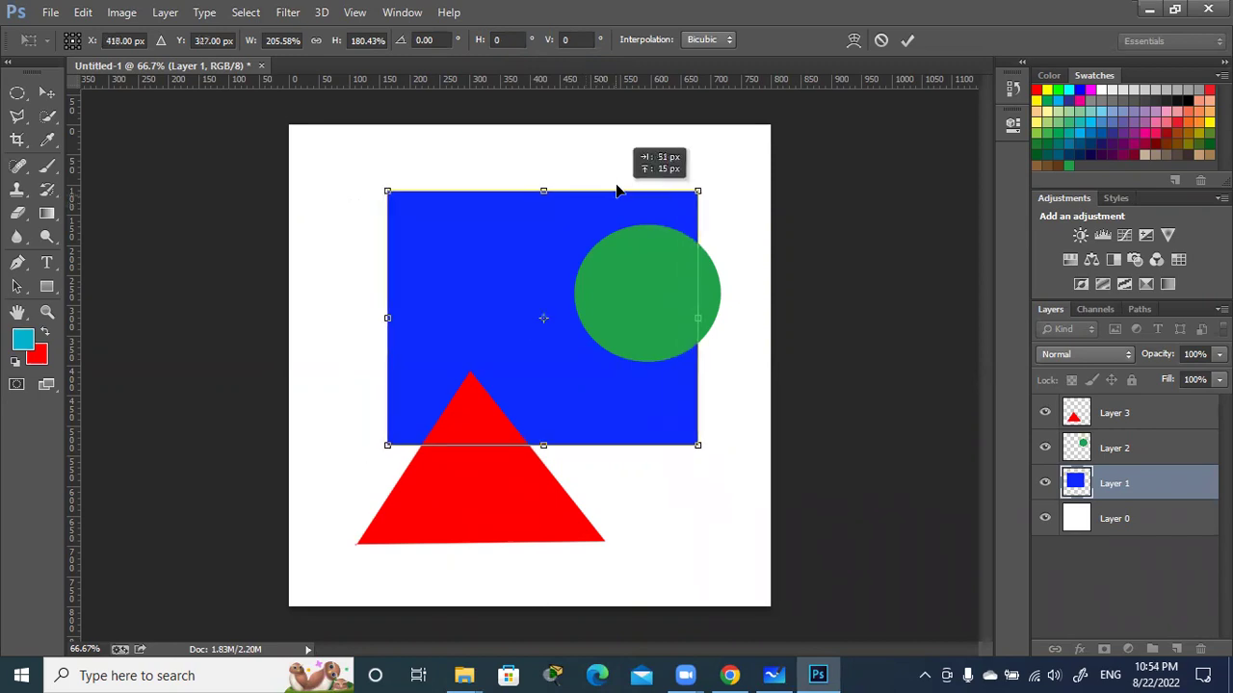
mouse_move(585, 209)
left_mouse_down()
mouse_move(554, 209)
mouse_move(584, 215)
left_mouse_up()
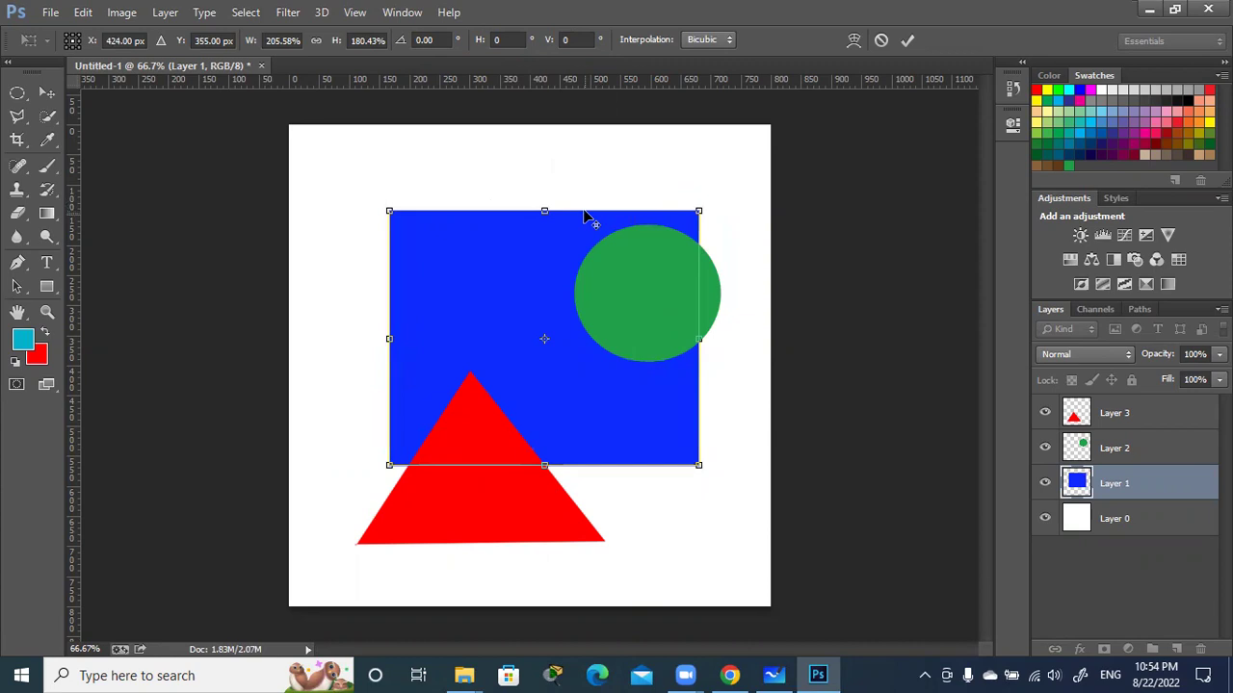
mouse_move(588, 218)
left_mouse_down()
mouse_move(544, 342)
mouse_move(546, 318)
left_mouse_up()
left_click_drag(587, 217, 553, 214)
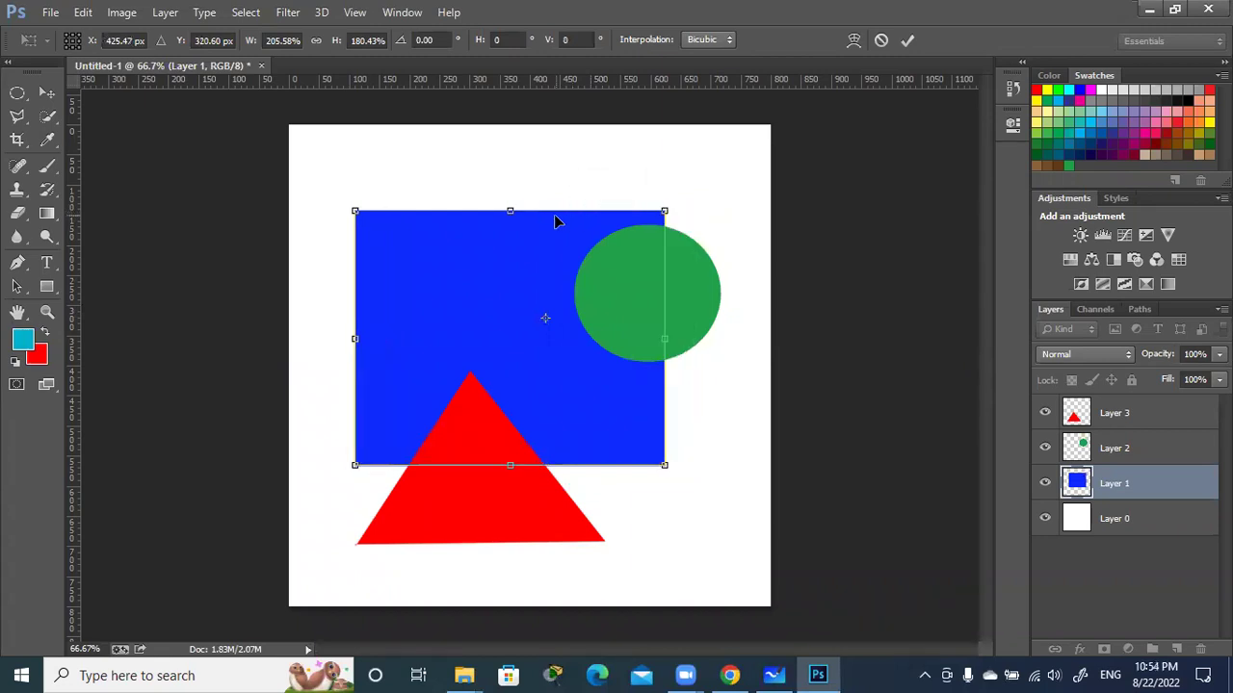
left_click_drag(668, 218, 539, 287)
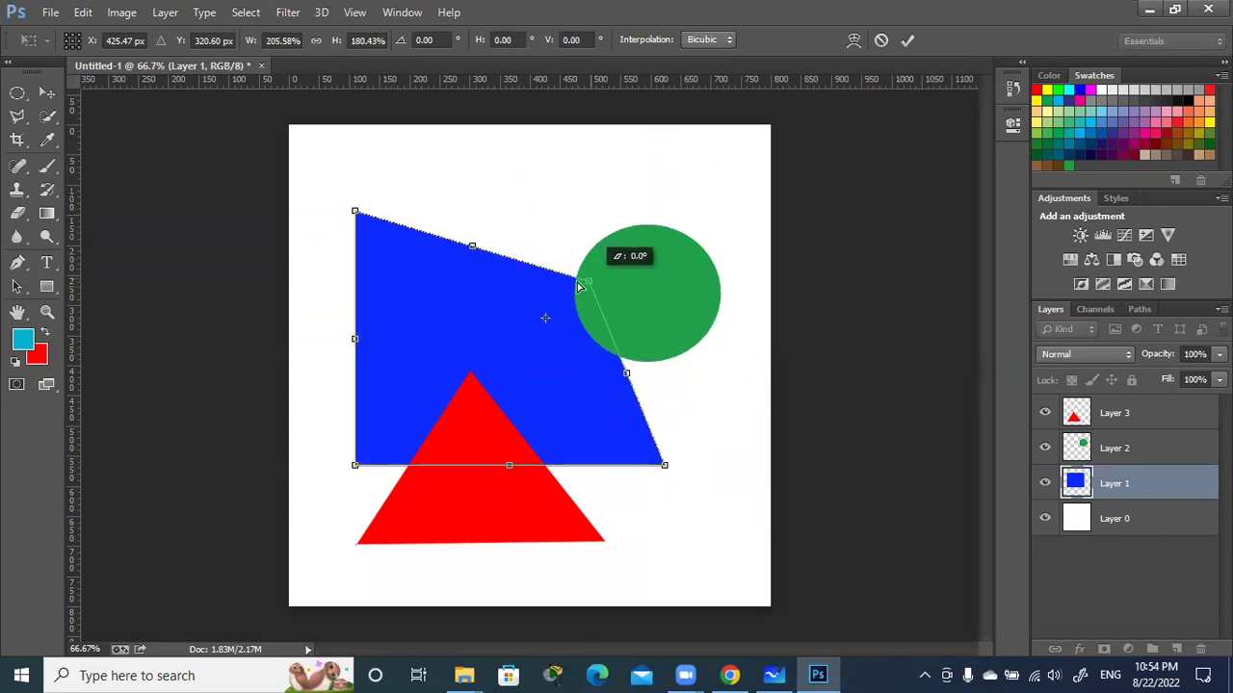
- Skew Layer 1's corners and right side into a flat slanted quadrilateral across the red triangle
left_click_drag(354, 211, 304, 316)
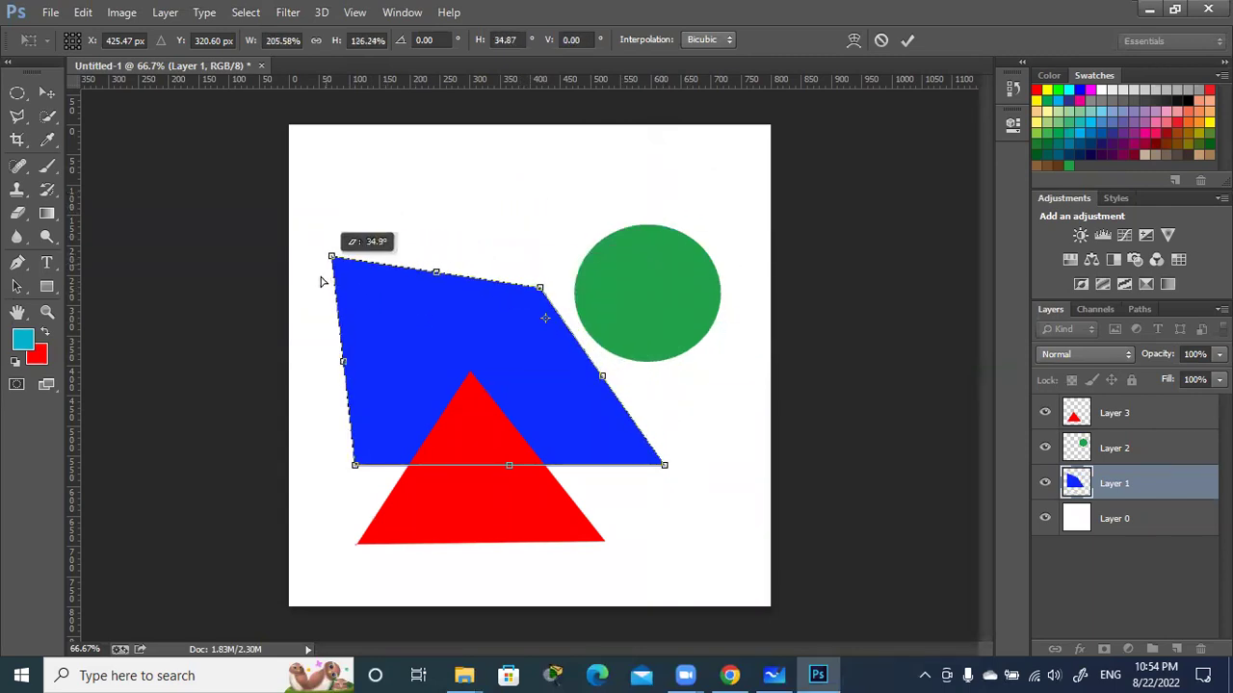
mouse_move(538, 289)
left_mouse_down()
mouse_move(546, 319)
mouse_move(529, 329)
mouse_move(545, 318)
left_mouse_up()
mouse_move(665, 468)
left_mouse_down()
mouse_move(396, 380)
mouse_move(676, 440)
left_mouse_up()
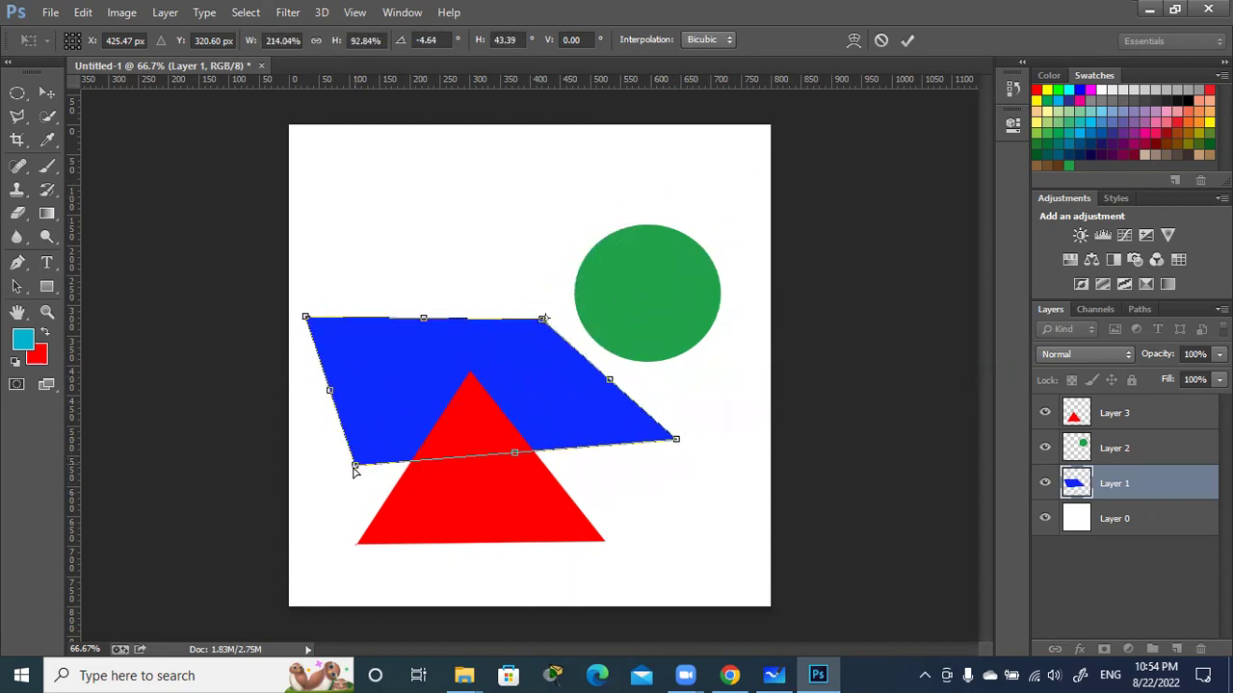
left_click_drag(354, 470, 328, 462)
left_click_drag(306, 318, 287, 350)
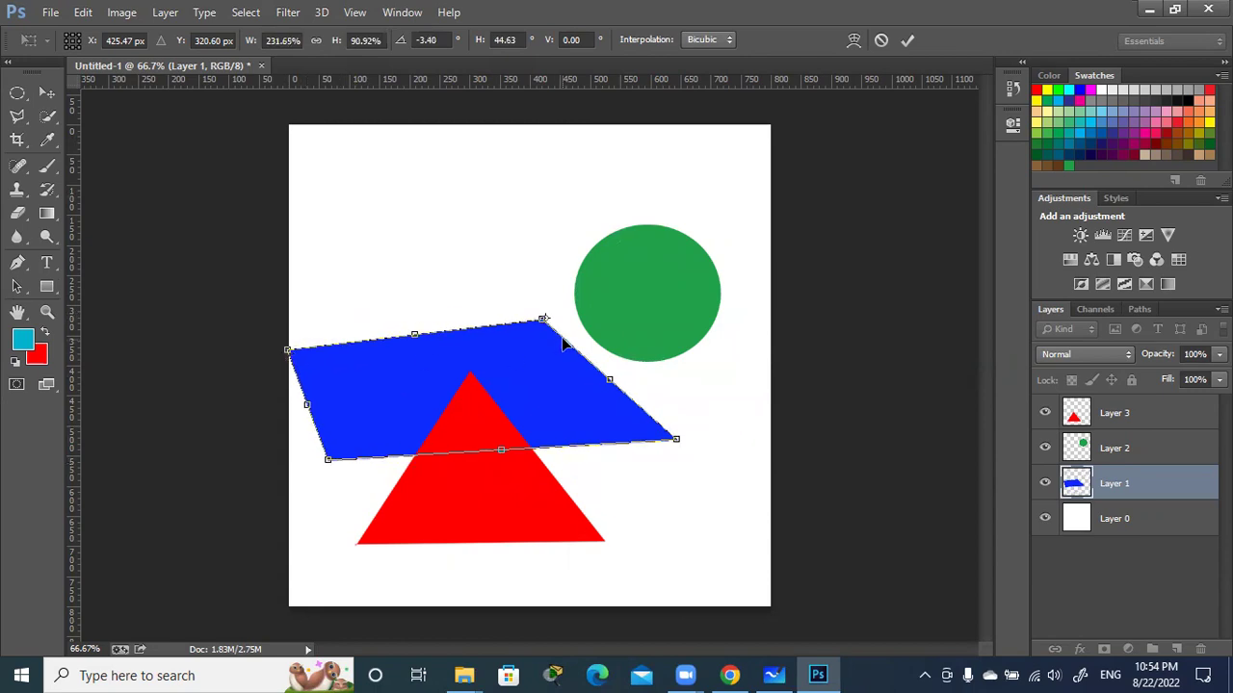
left_click_drag(545, 322, 542, 339)
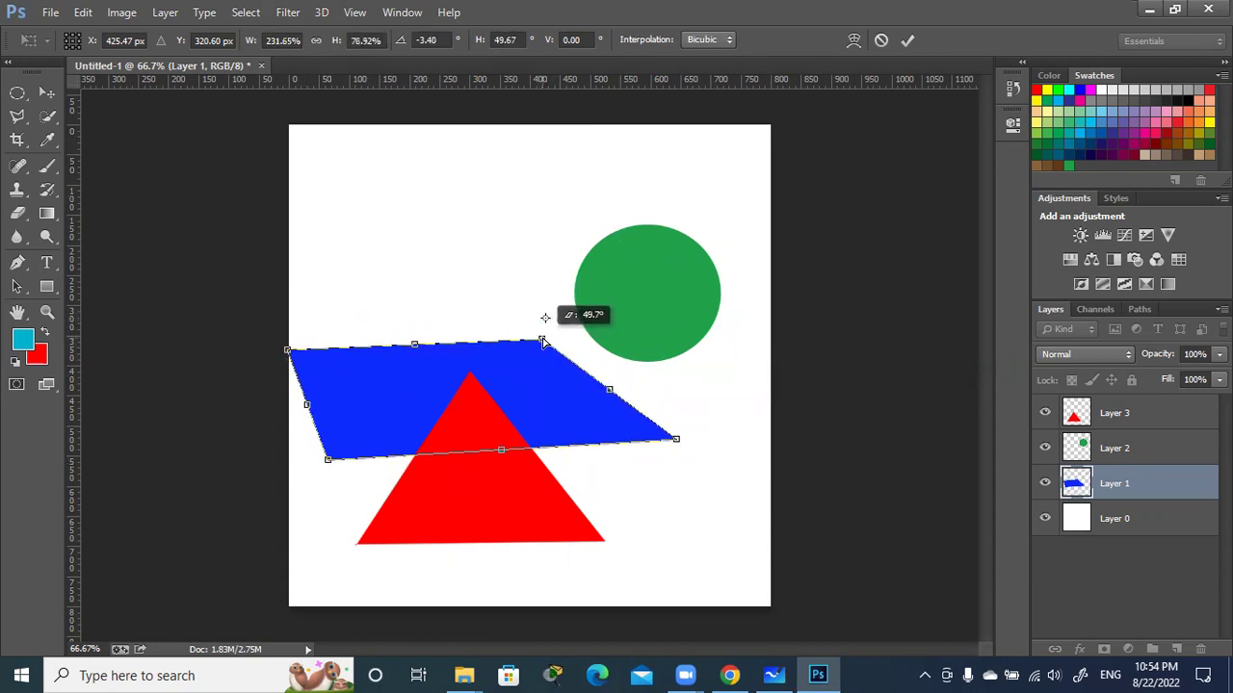
left_click_drag(542, 339, 546, 334)
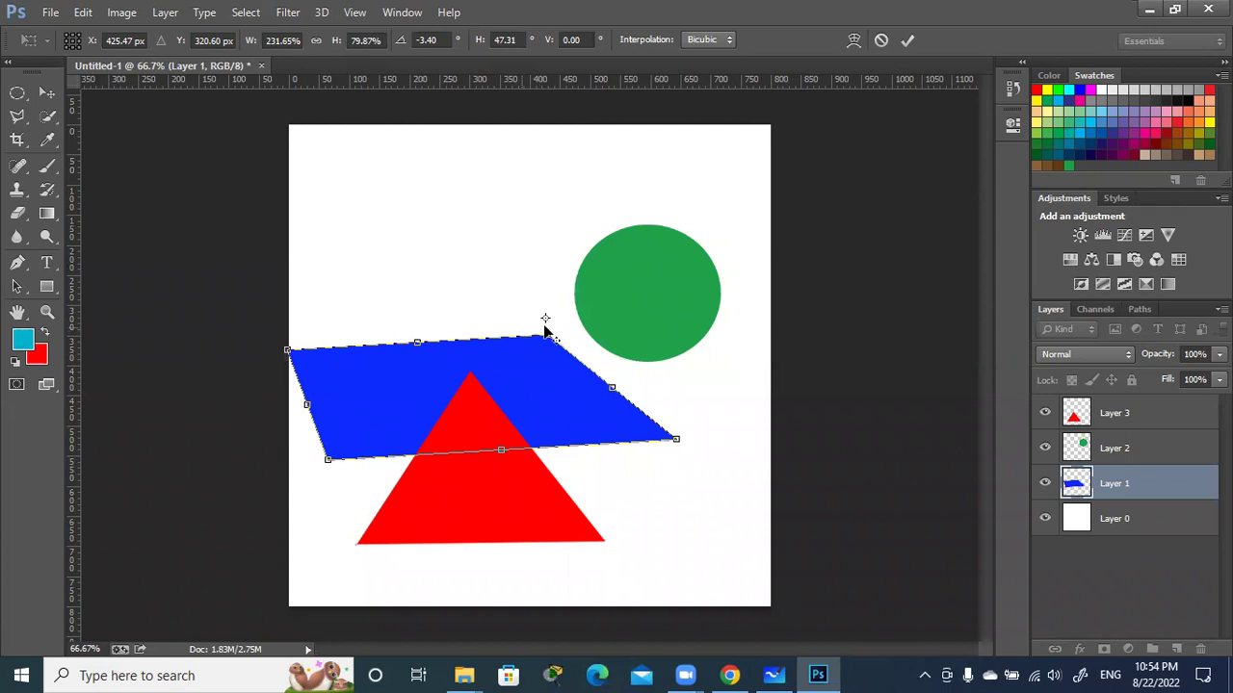
left_click_drag(614, 390, 580, 347)
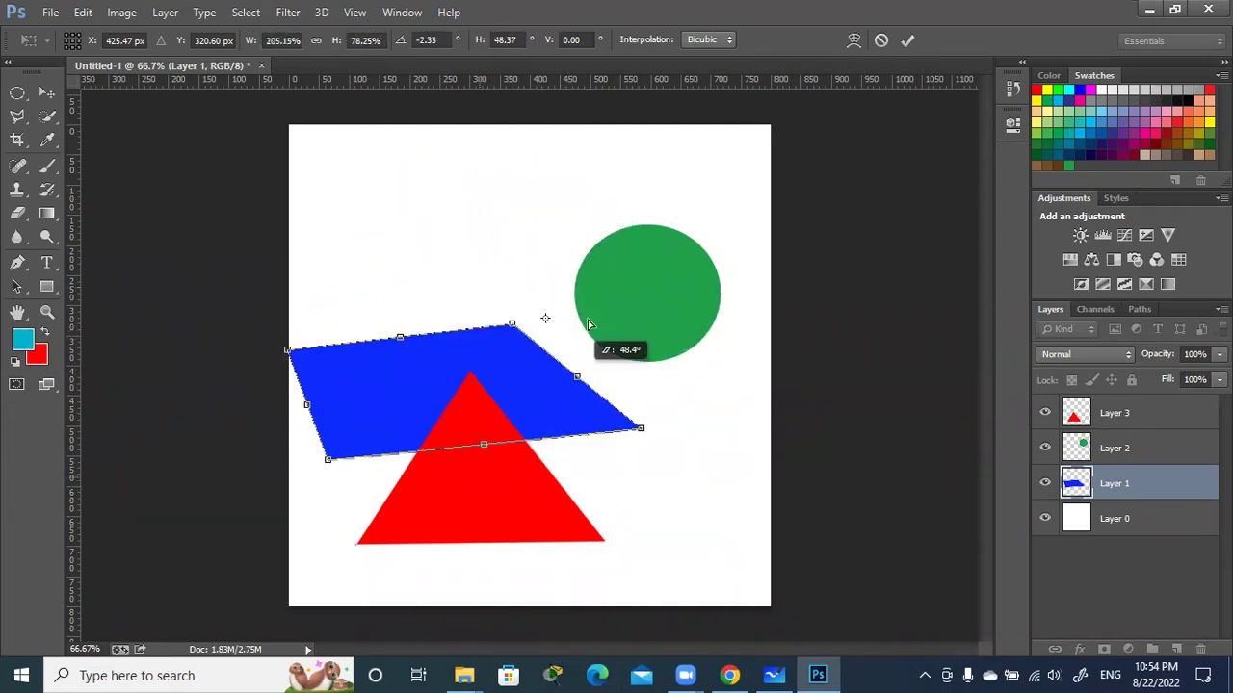
mouse_move(581, 347)
left_mouse_down()
mouse_move(416, 242)
mouse_move(595, 420)
left_mouse_up()
mouse_move(310, 409)
left_mouse_down()
mouse_move(394, 407)
mouse_move(370, 423)
left_mouse_up()
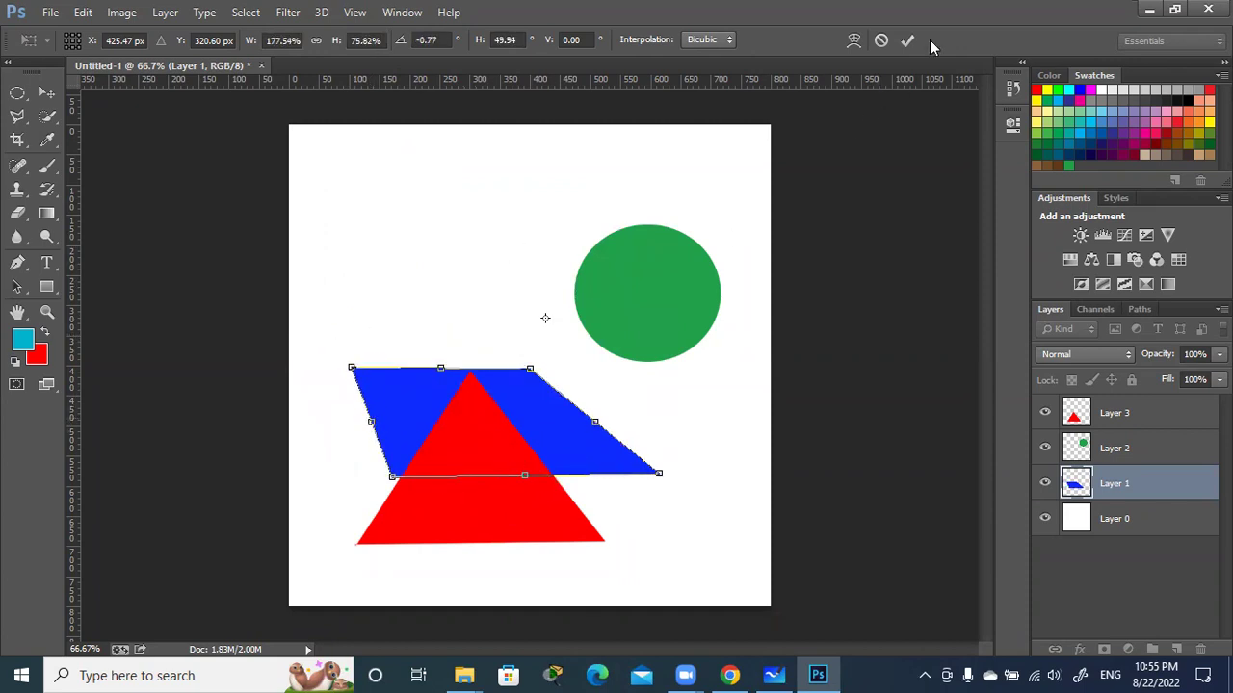
- Cancel the skew, then start and cancel a trial move, leaving the blue square at top left
left_click(881, 40)
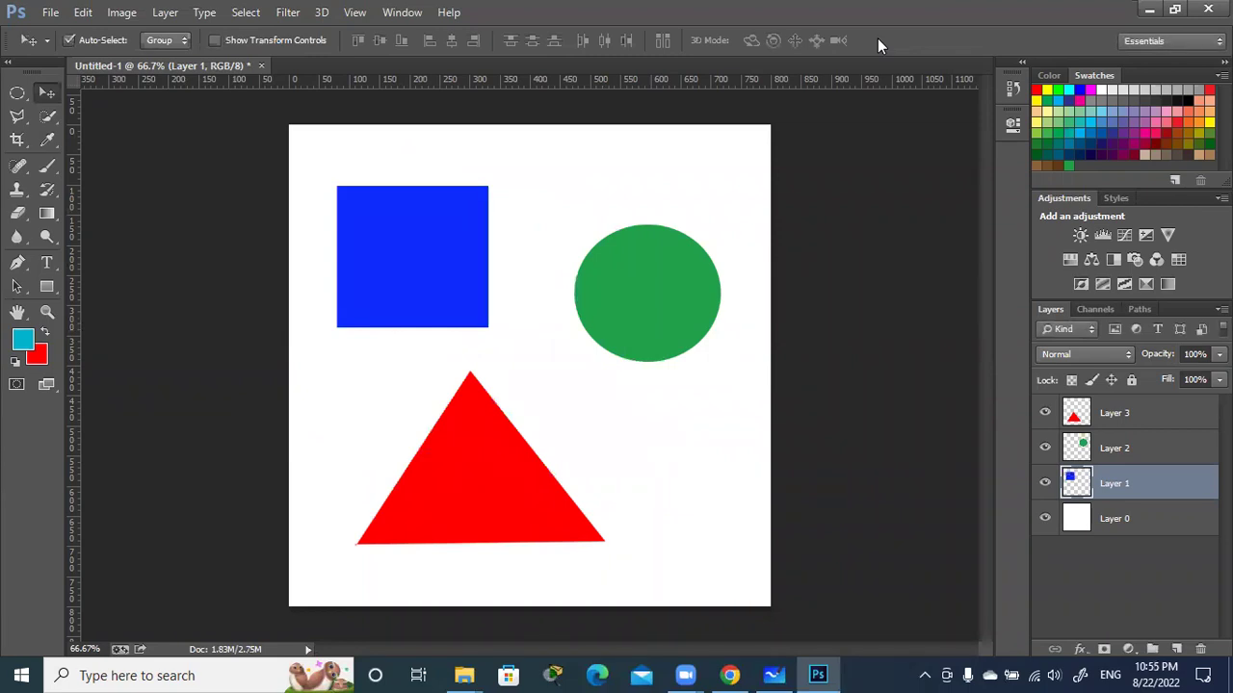
key("ctrl+t")
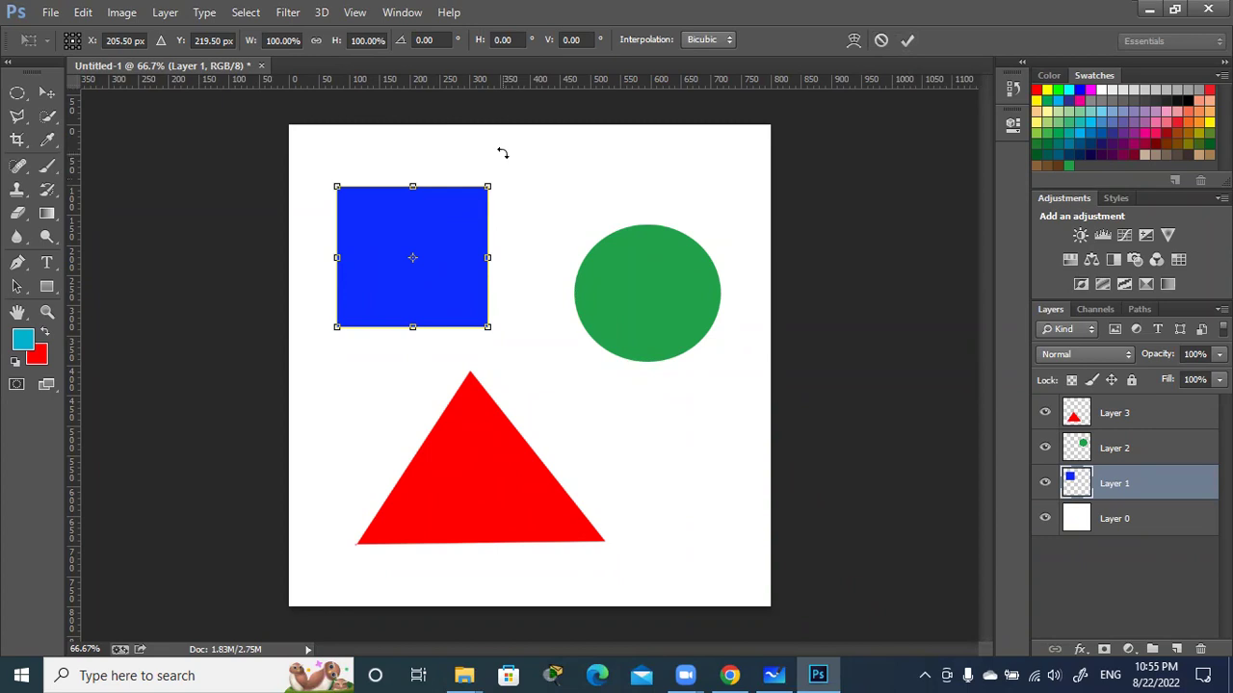
left_click_drag(430, 221, 497, 263)
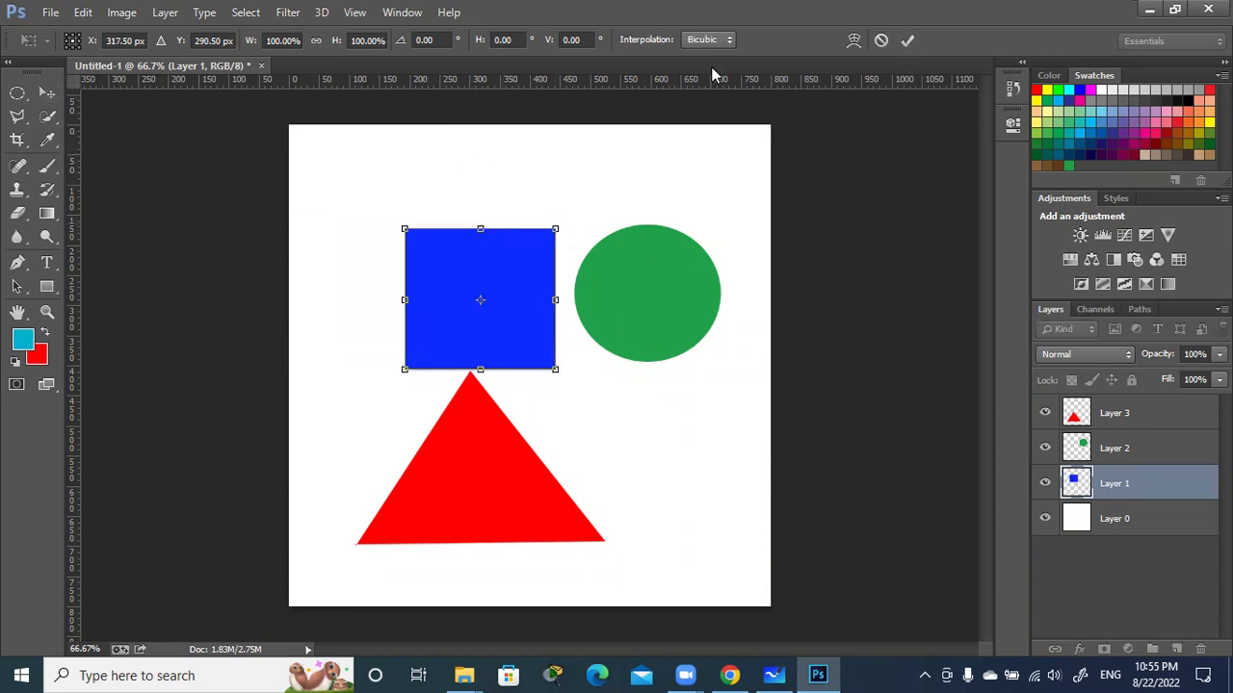
left_click(879, 40)
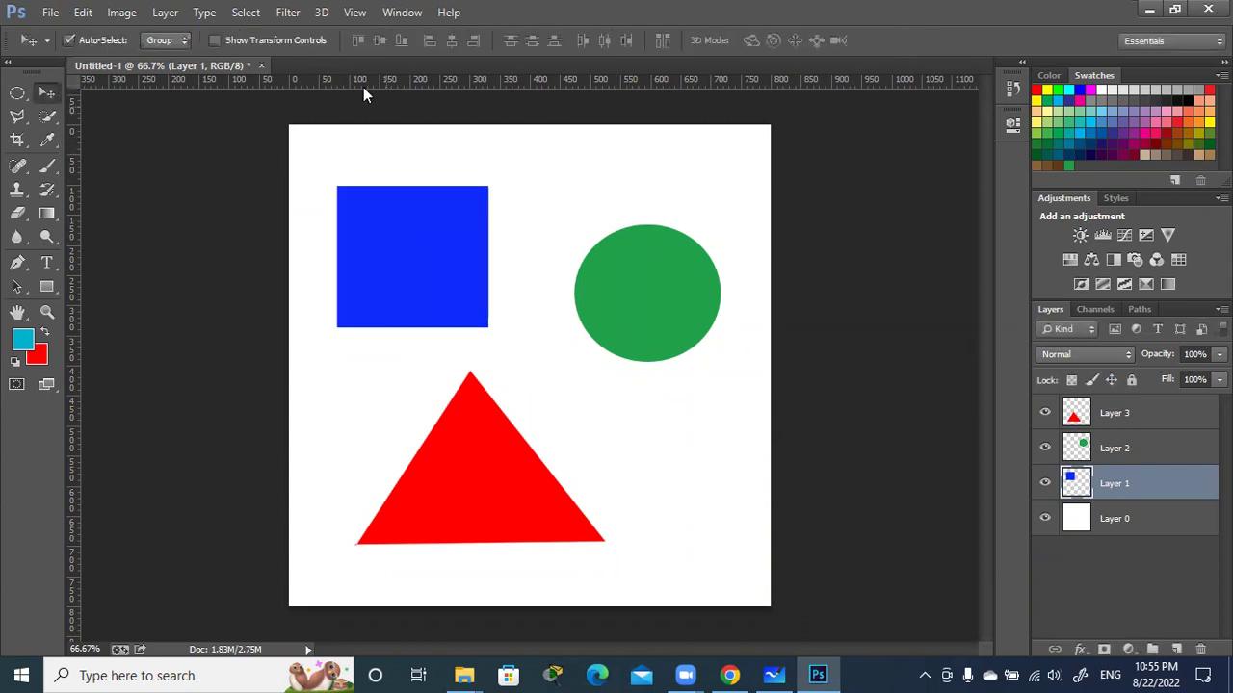
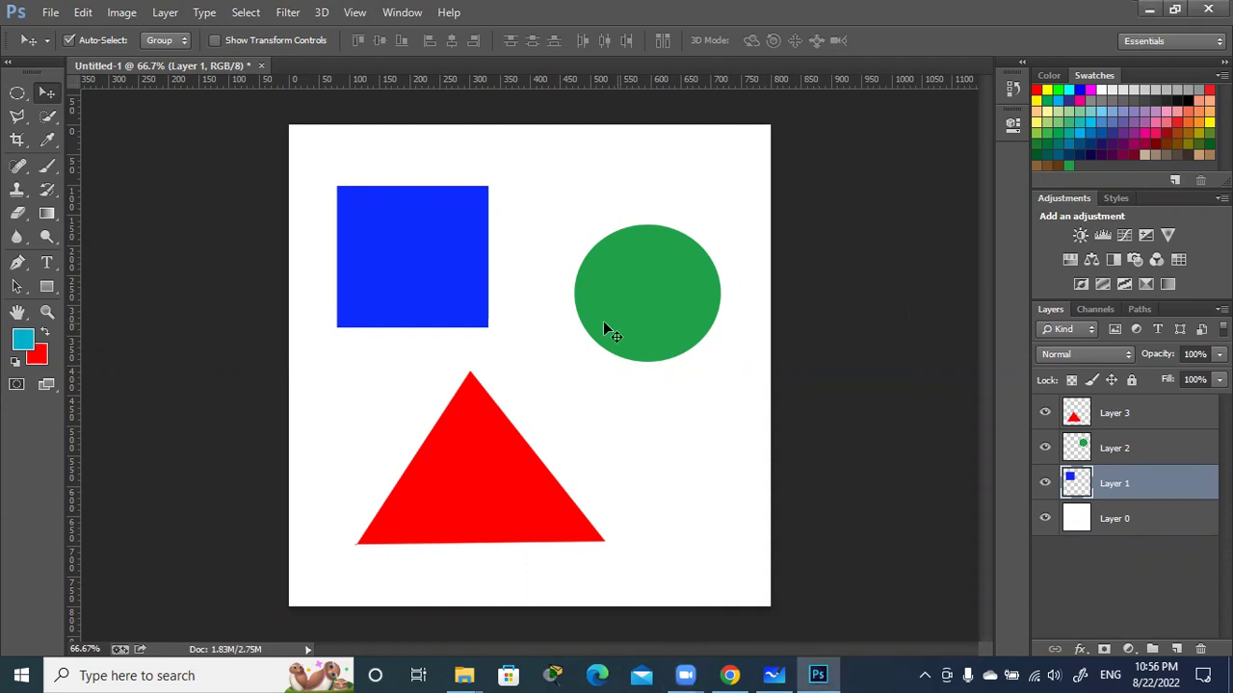
- Drag the blue square, green circle and red triangle apart to new spots on the canvas
left_click_drag(438, 284, 468, 235)
left_click_drag(638, 302, 582, 341)
left_click(462, 491)
left_click_drag(463, 491, 400, 499)
left_click_drag(564, 352, 647, 367)
left_click_drag(483, 223, 505, 222)
left_click_drag(429, 448, 456, 450)
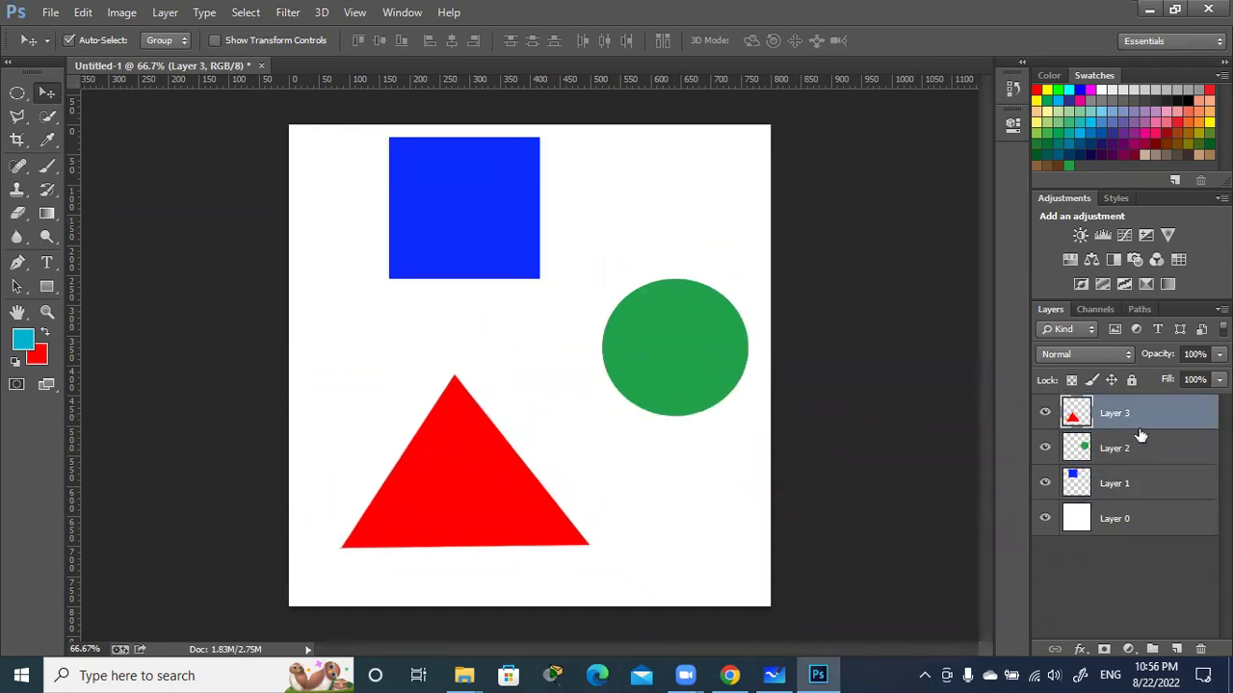
- Nudge the blue square right and select Layers 1–3 together
left_click(1153, 484, "shift")
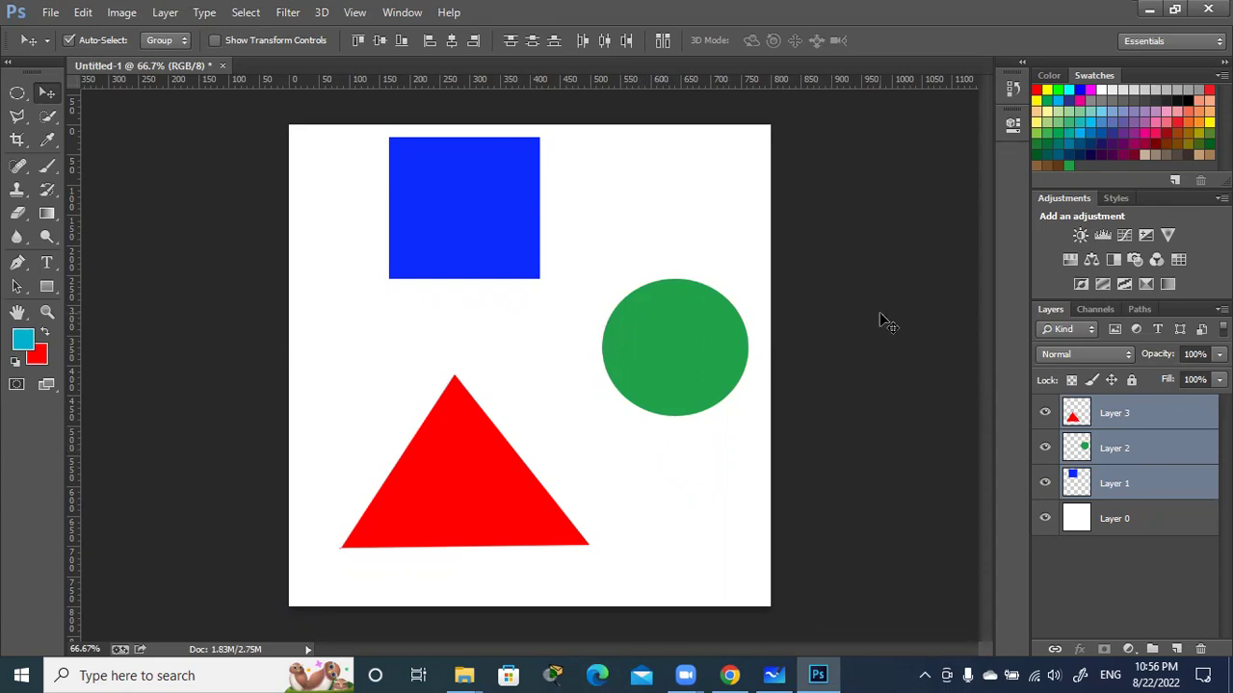
left_click_drag(497, 237, 536, 249)
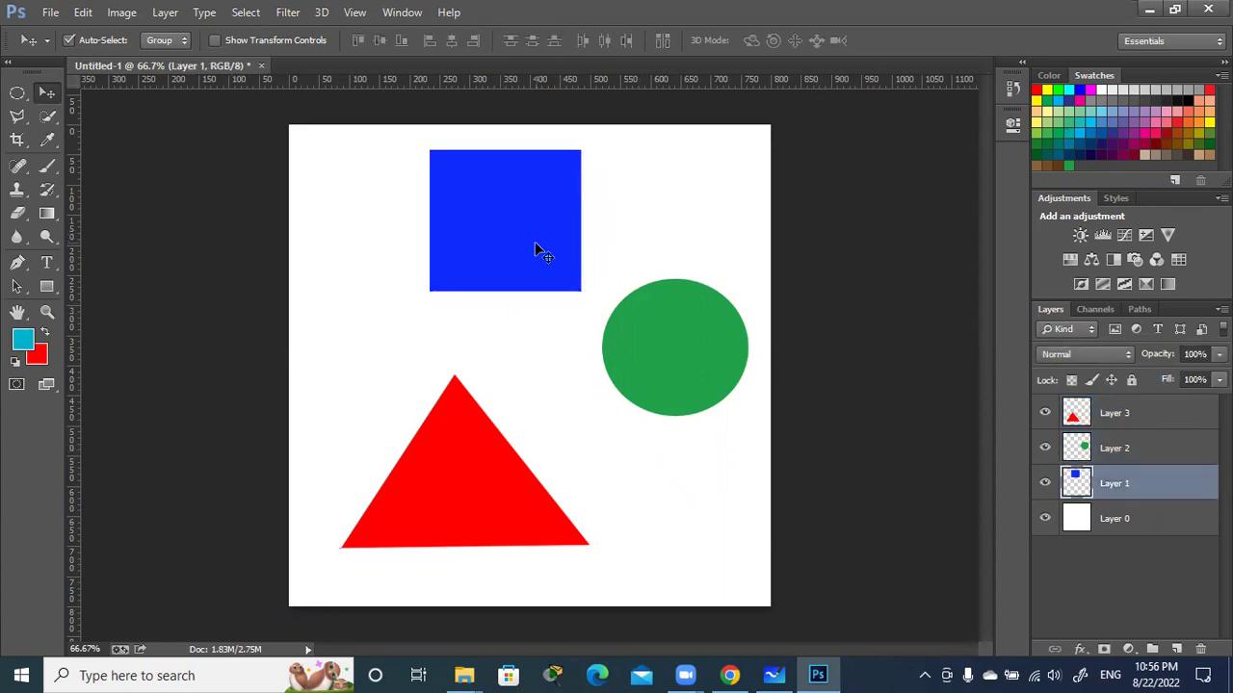
left_click(1165, 414, "shift")
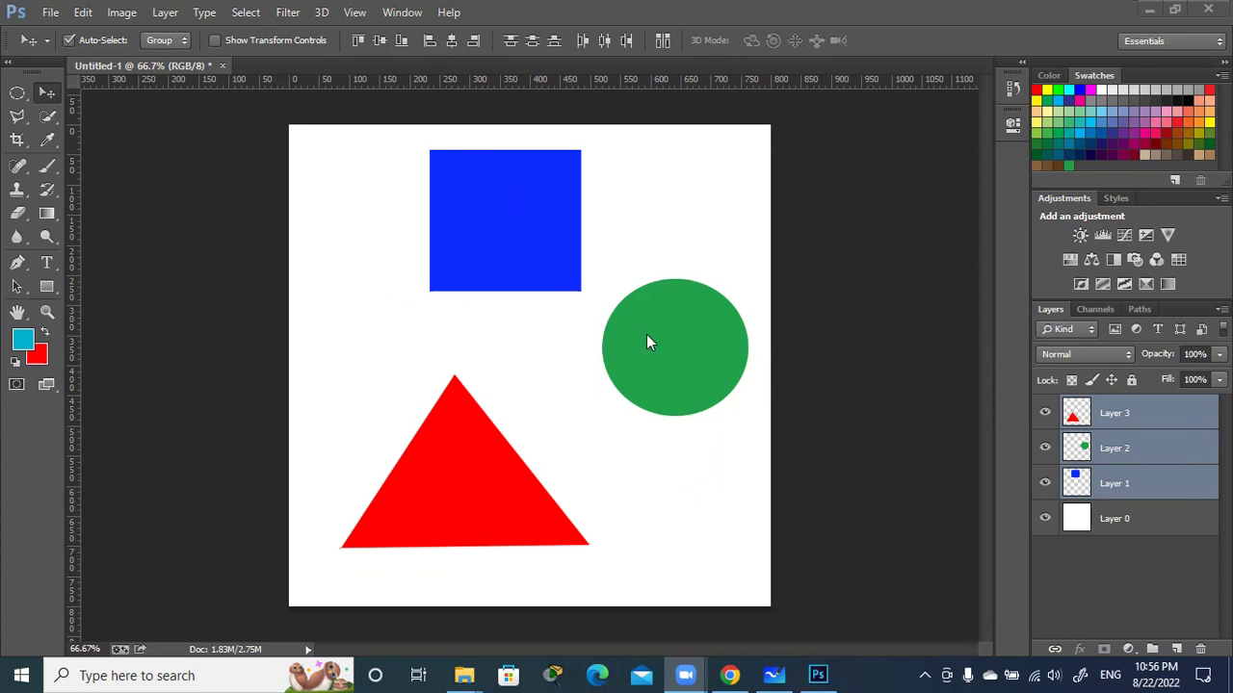
- Preview left-edge, horizontal-center and right-edge alignment of the shapes, undoing each
left_click(425, 41)
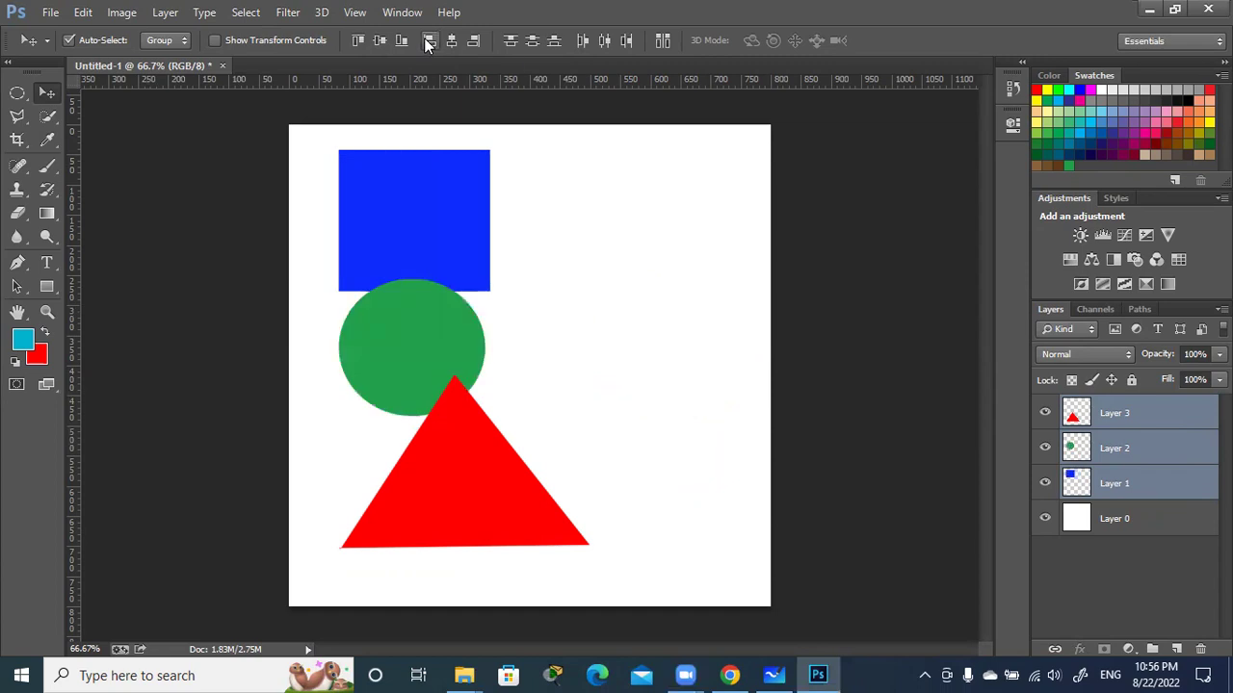
key("ctrl+z")
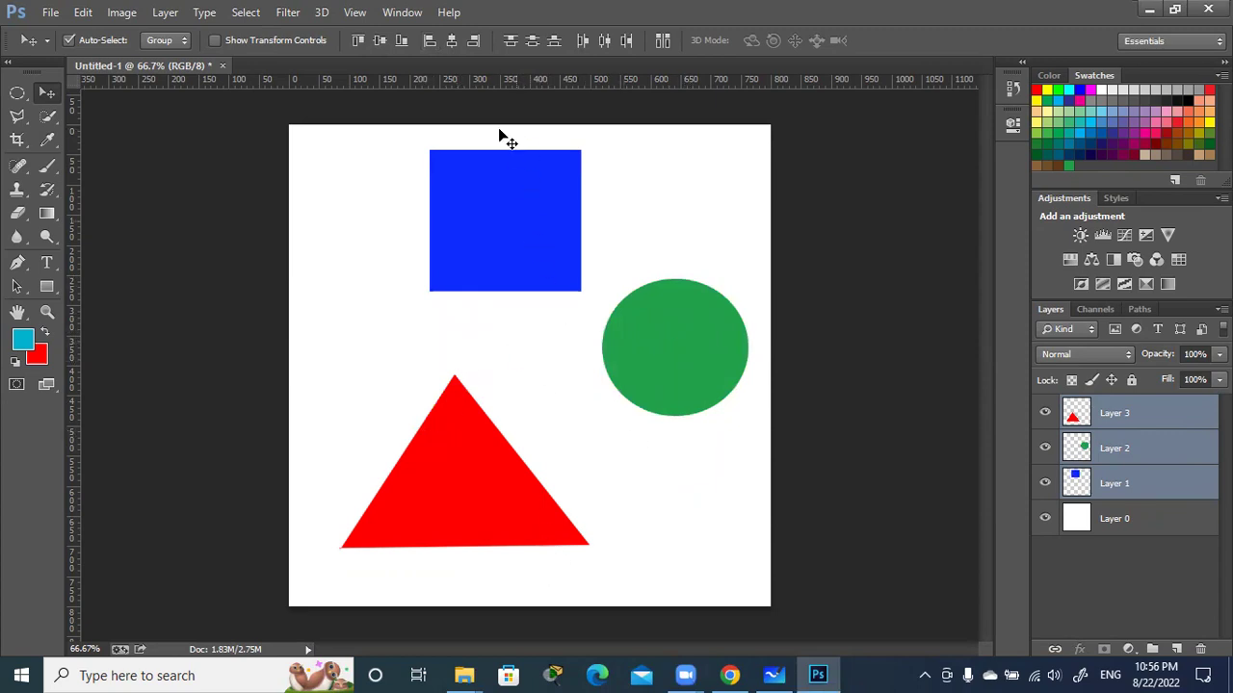
left_click(451, 42)
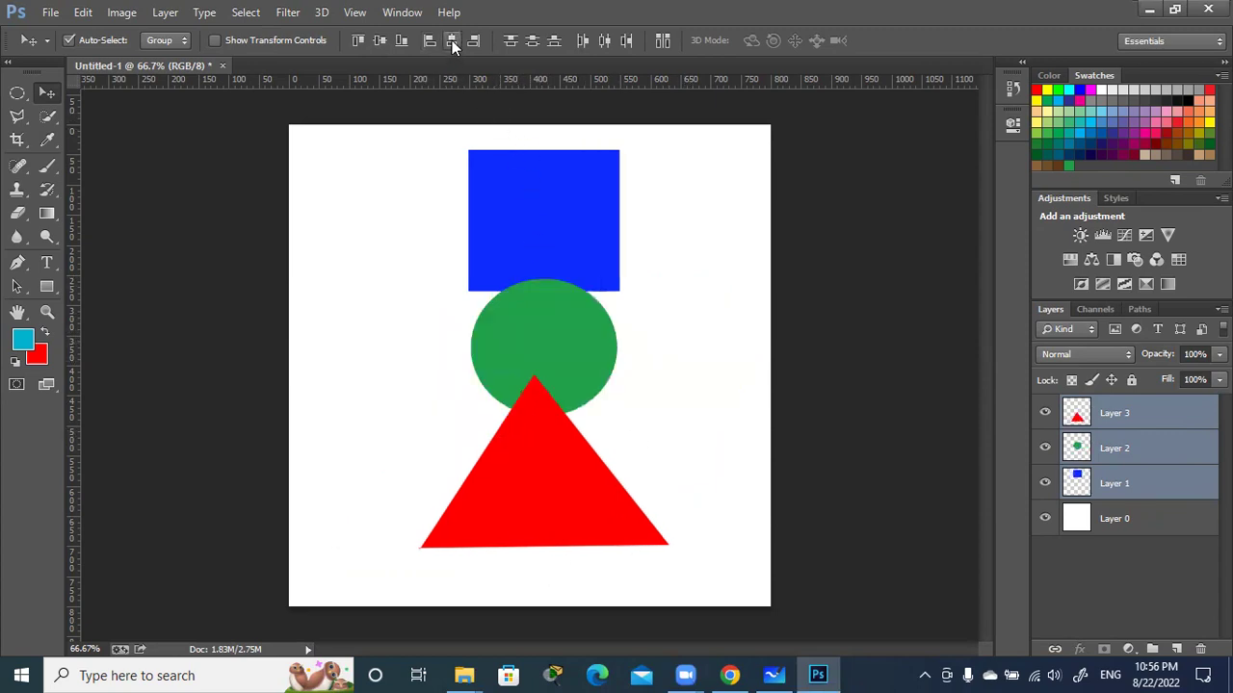
key("ctrl+z")
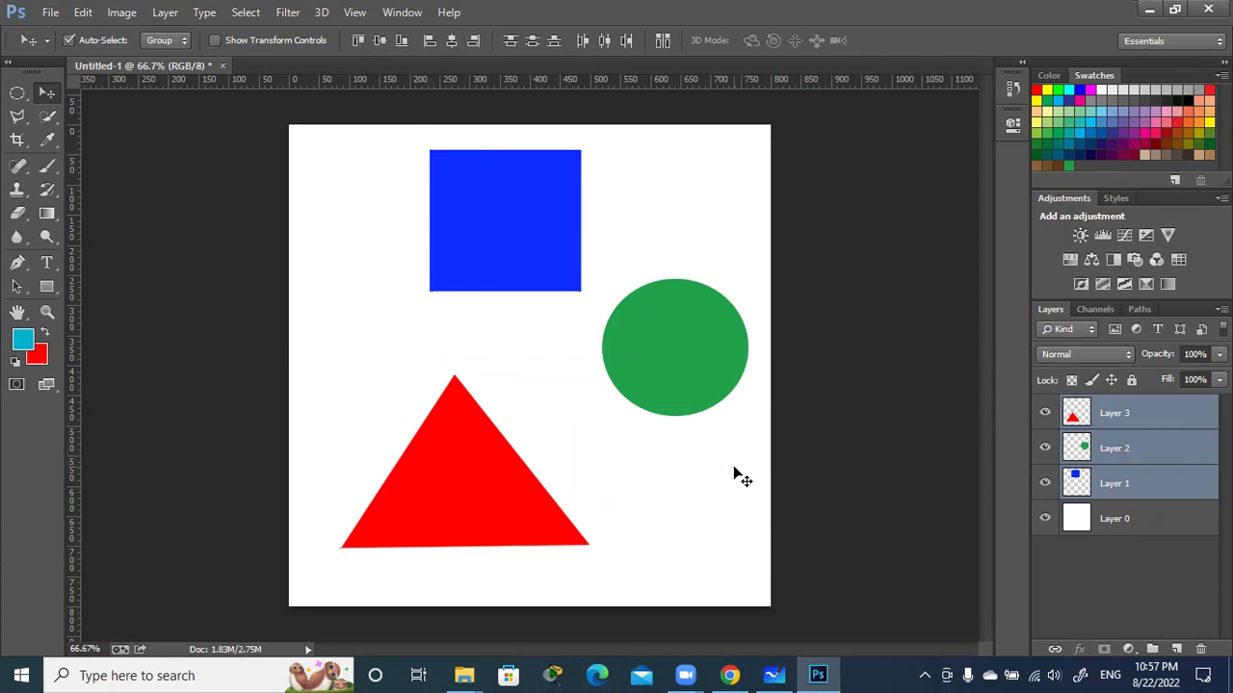
left_click(475, 41)
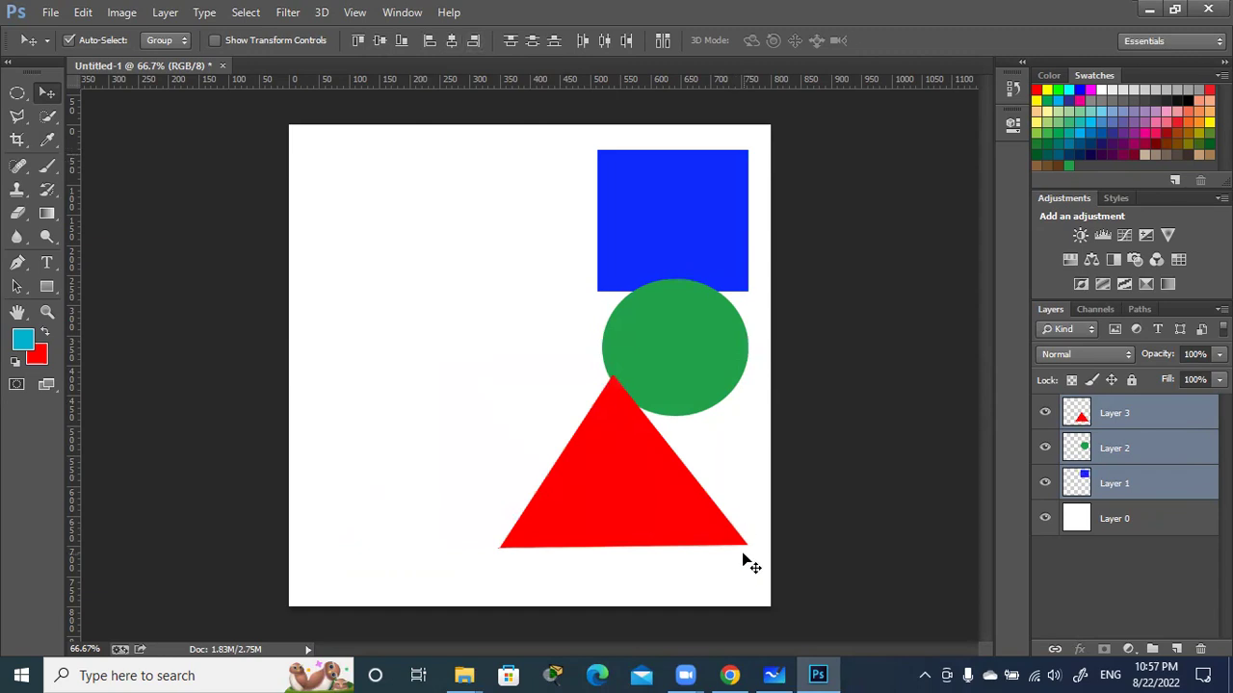
key("ctrl+z")
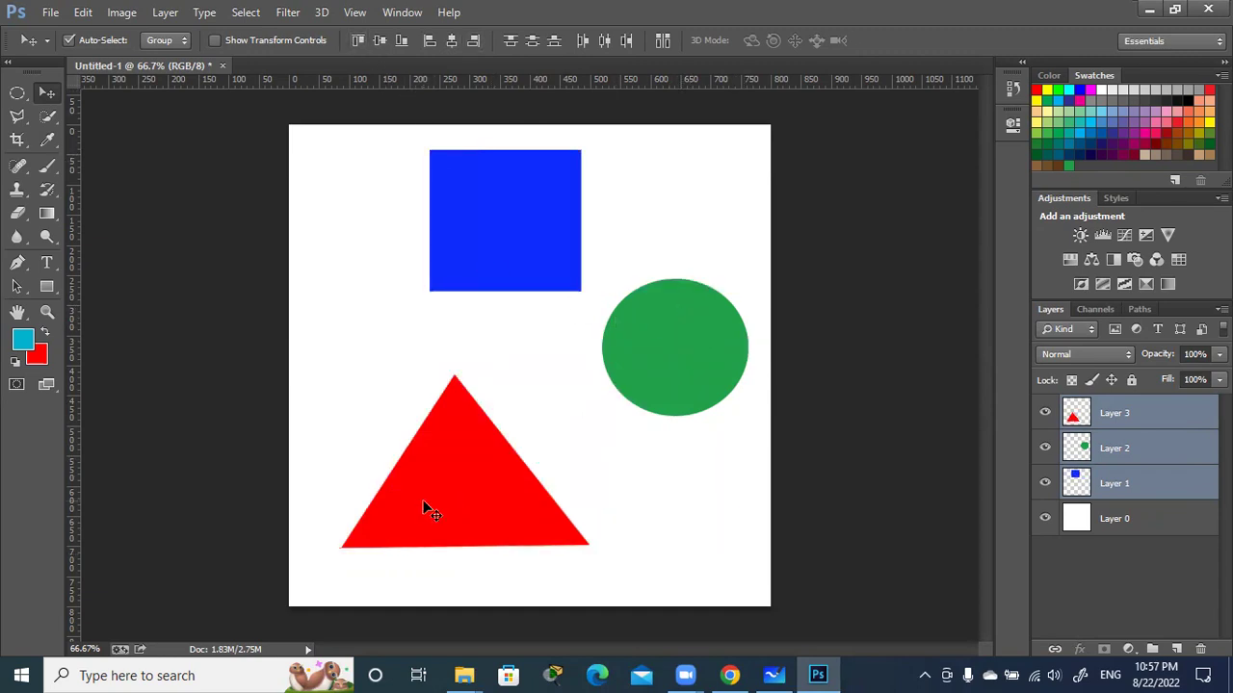
- Preview top-edge and vertical-center alignment, then align the shapes' bottom edges to the triangle
left_click(359, 39)
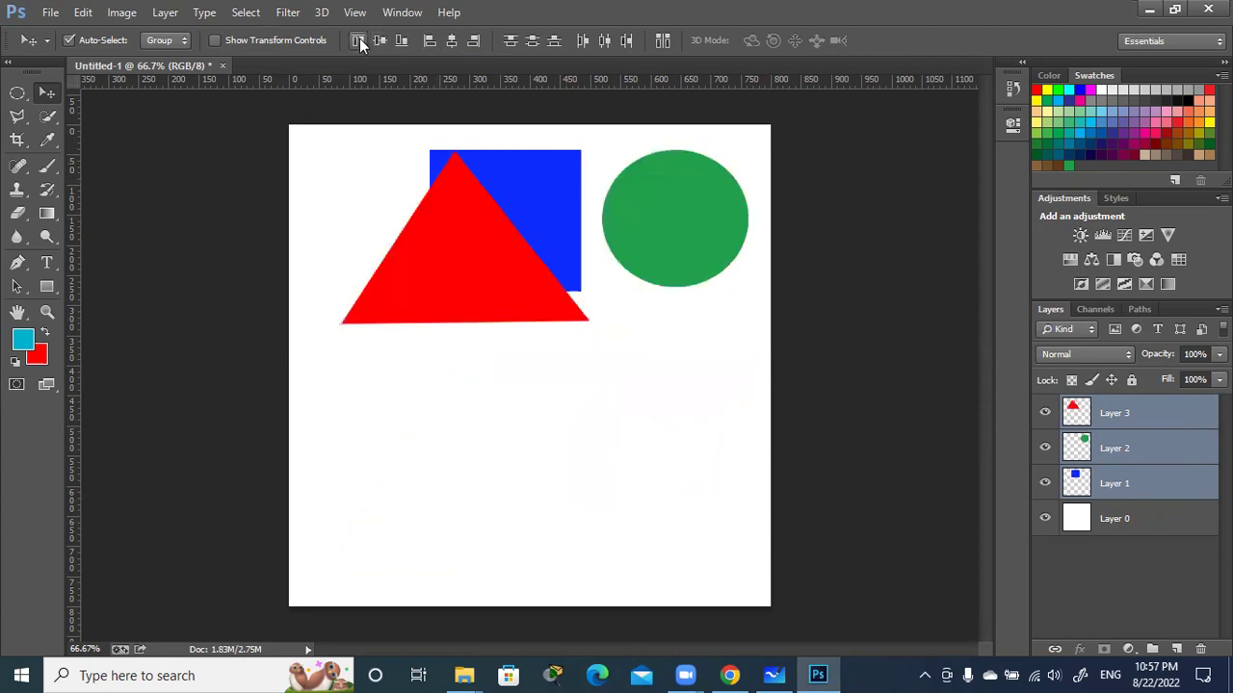
key("ctrl+z")
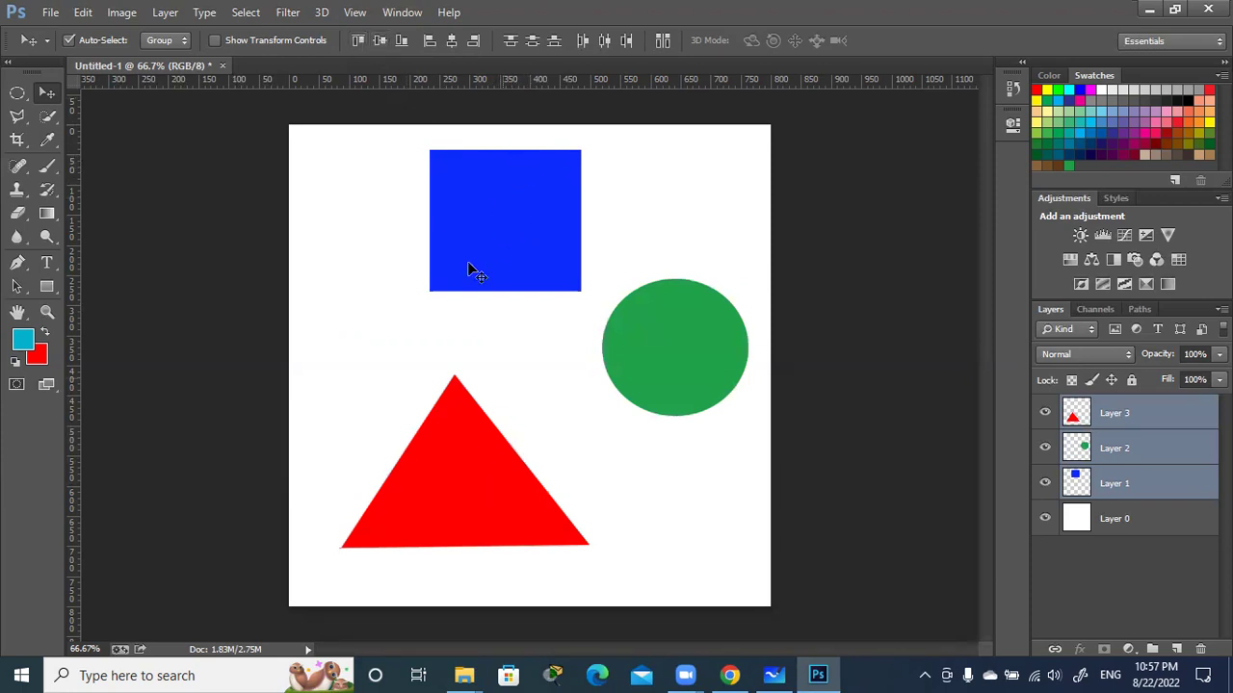
left_click(379, 41)
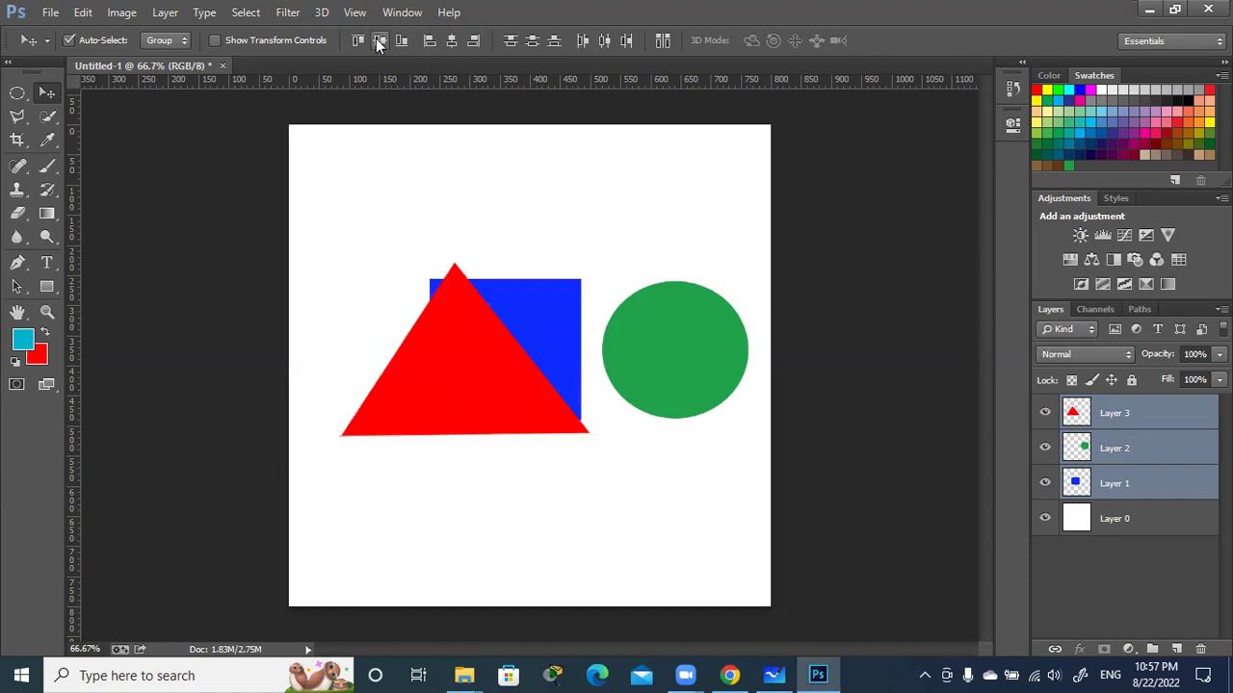
key("ctrl+z")
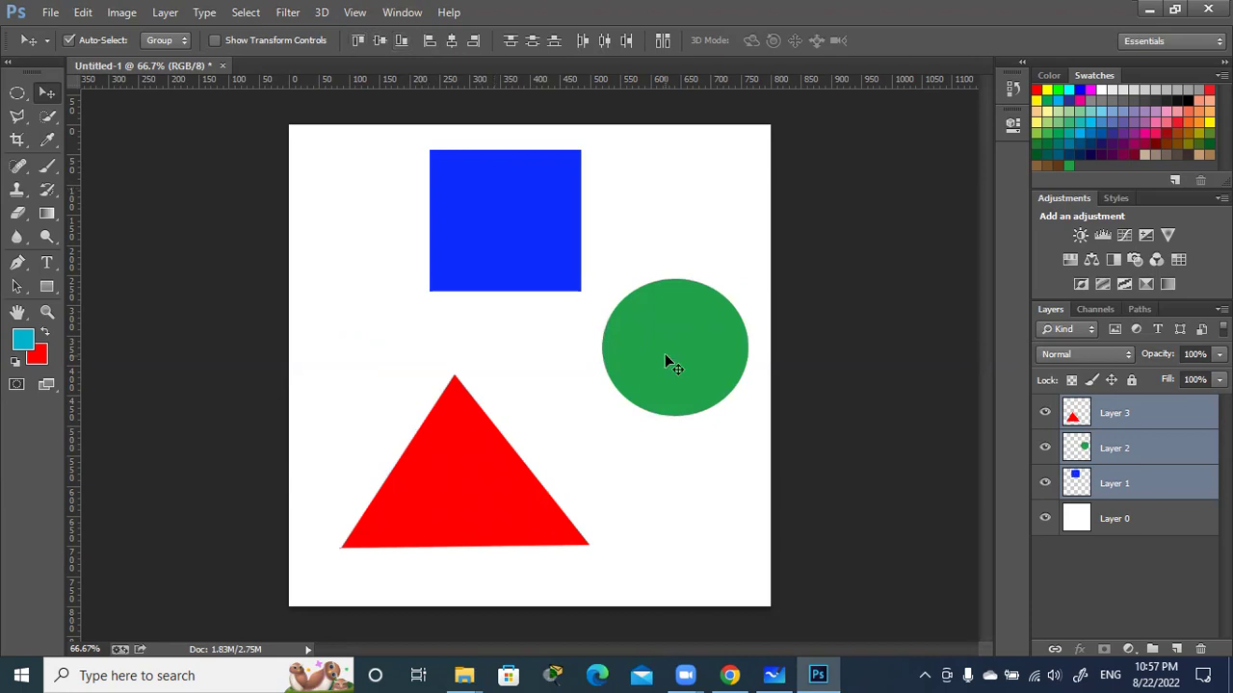
left_click(402, 41)
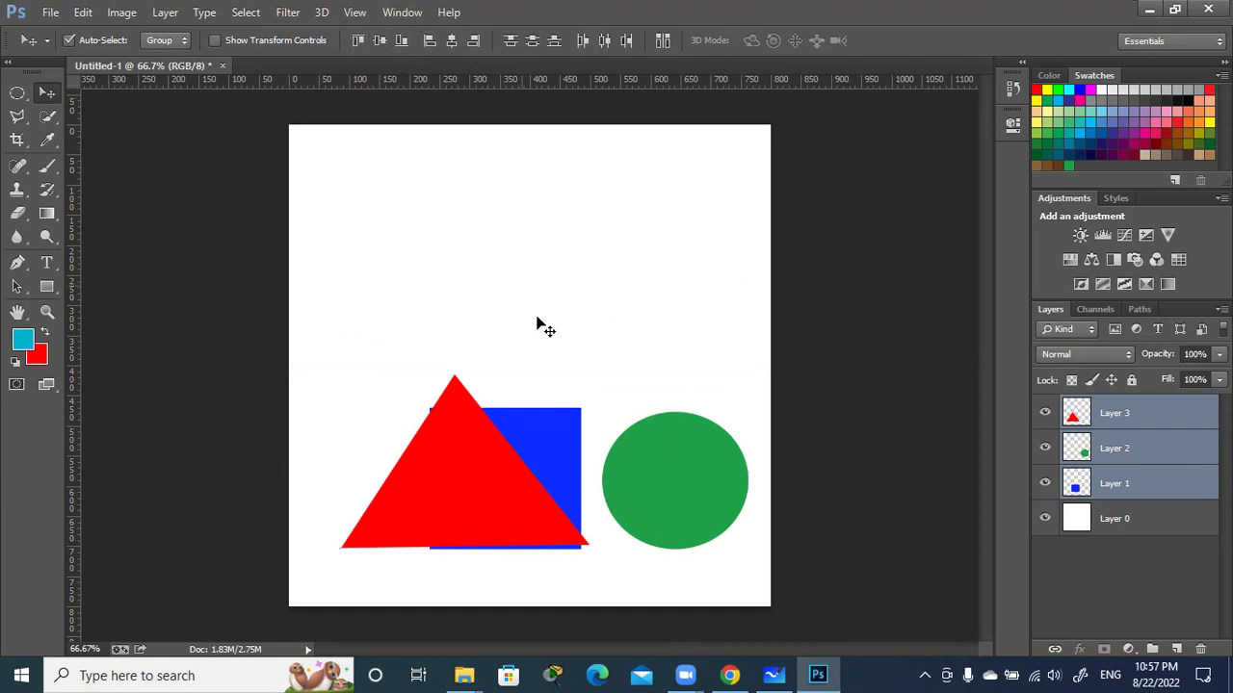
- On the whiteboard, handwrite a starred Arabic note line ending with the word movetool
left_click(783, 674)
scroll(998, 395, "down", 5)
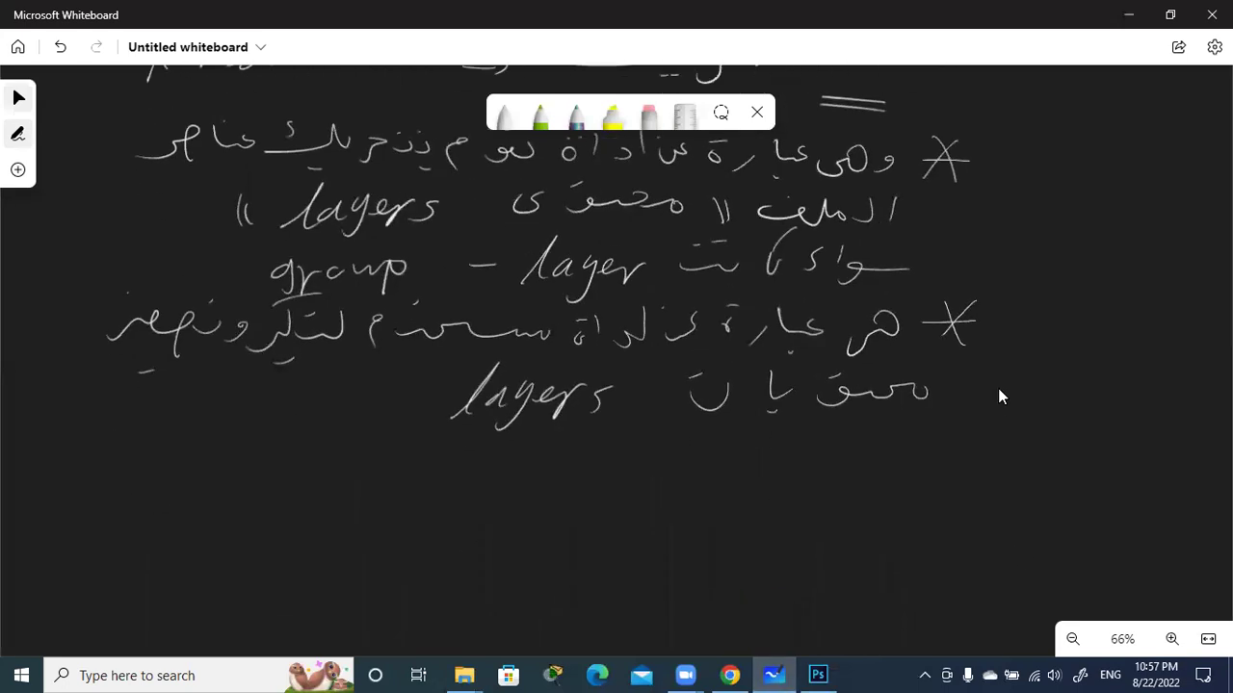
mouse_move(986, 426)
left_mouse_down()
mouse_move(950, 469)
mouse_move(967, 468)
left_mouse_up()
mouse_move(938, 453)
left_mouse_down()
mouse_move(990, 445)
mouse_move(723, 487)
left_mouse_up()
left_click_drag(689, 446, 689, 482)
left_click_drag(669, 468, 616, 487)
left_click_drag(599, 470, 583, 490)
left_click_drag(130, 495, 233, 474)
left_click_drag(239, 482, 281, 495)
left_click_drag(300, 490, 323, 478)
left_click_drag(335, 479, 402, 474)
- Write a second Arabic note line ending with the word layer, then minimize the whiteboard
mouse_move(978, 501)
left_mouse_down()
mouse_move(969, 547)
mouse_move(946, 551)
left_mouse_up()
mouse_move(933, 508)
left_mouse_down()
mouse_move(924, 553)
mouse_move(899, 553)
left_mouse_up()
left_click_drag(865, 537, 802, 554)
left_click_drag(777, 538, 751, 558)
mouse_move(720, 508)
left_mouse_down()
mouse_move(715, 545)
mouse_move(537, 557)
left_mouse_up()
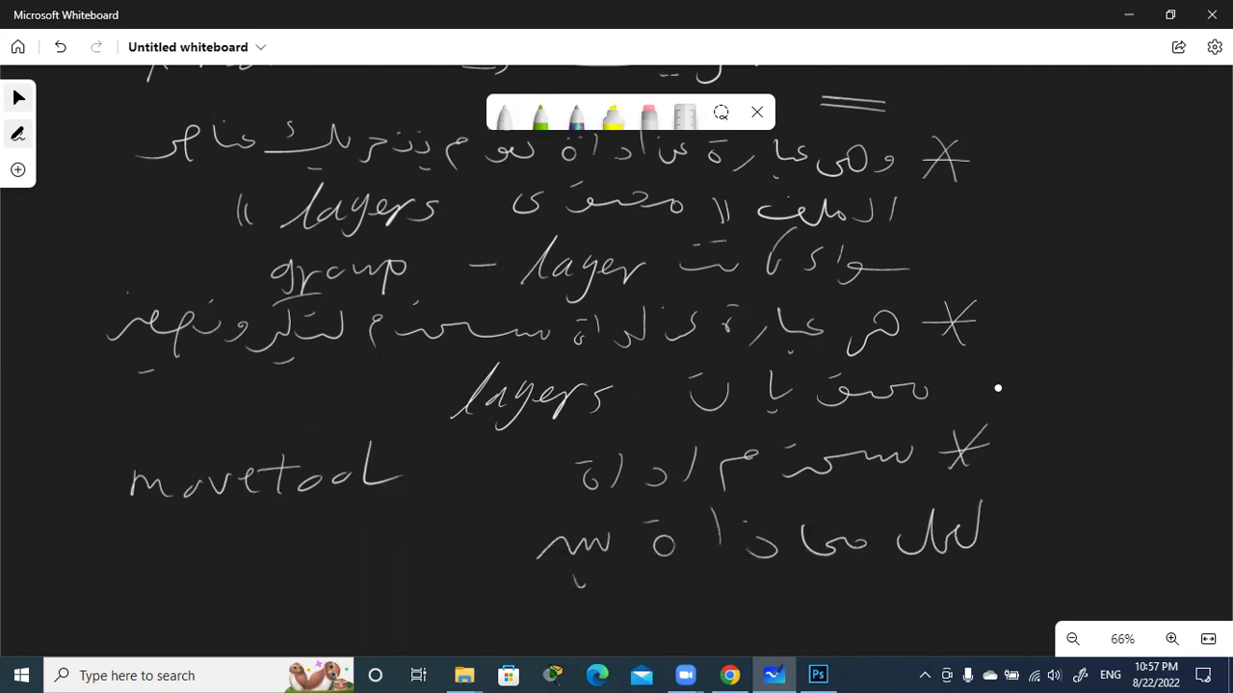
left_click_drag(343, 522, 291, 576)
mouse_move(339, 558)
left_mouse_down()
mouse_move(362, 547)
mouse_move(364, 584)
left_mouse_up()
left_click_drag(410, 551, 475, 535)
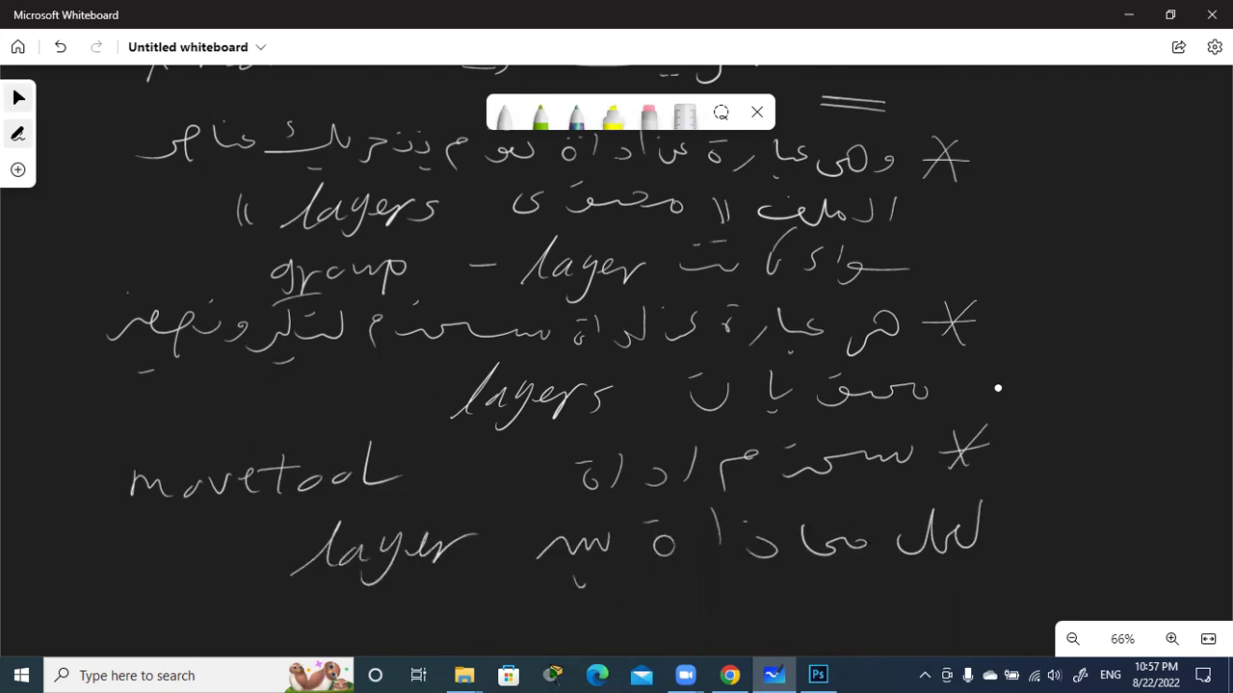
left_click(1129, 15)
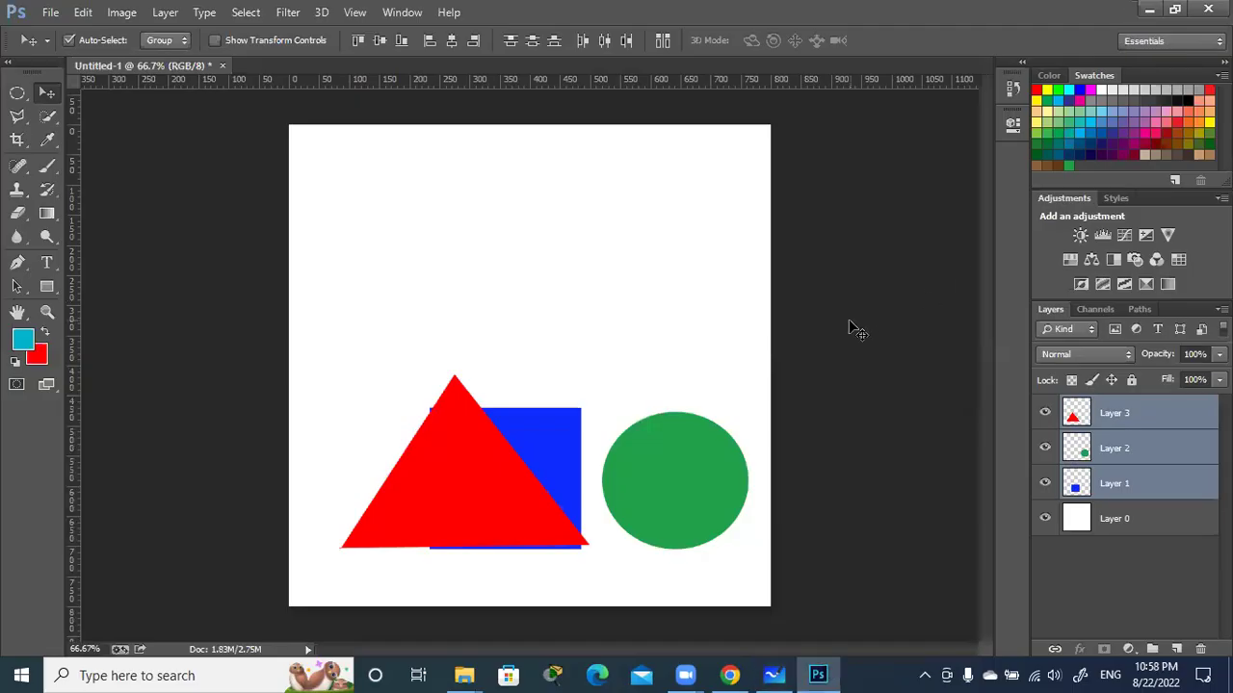
- Deselect the layers and stack circle, square and triangle top to bottom in a column
left_click(864, 278)
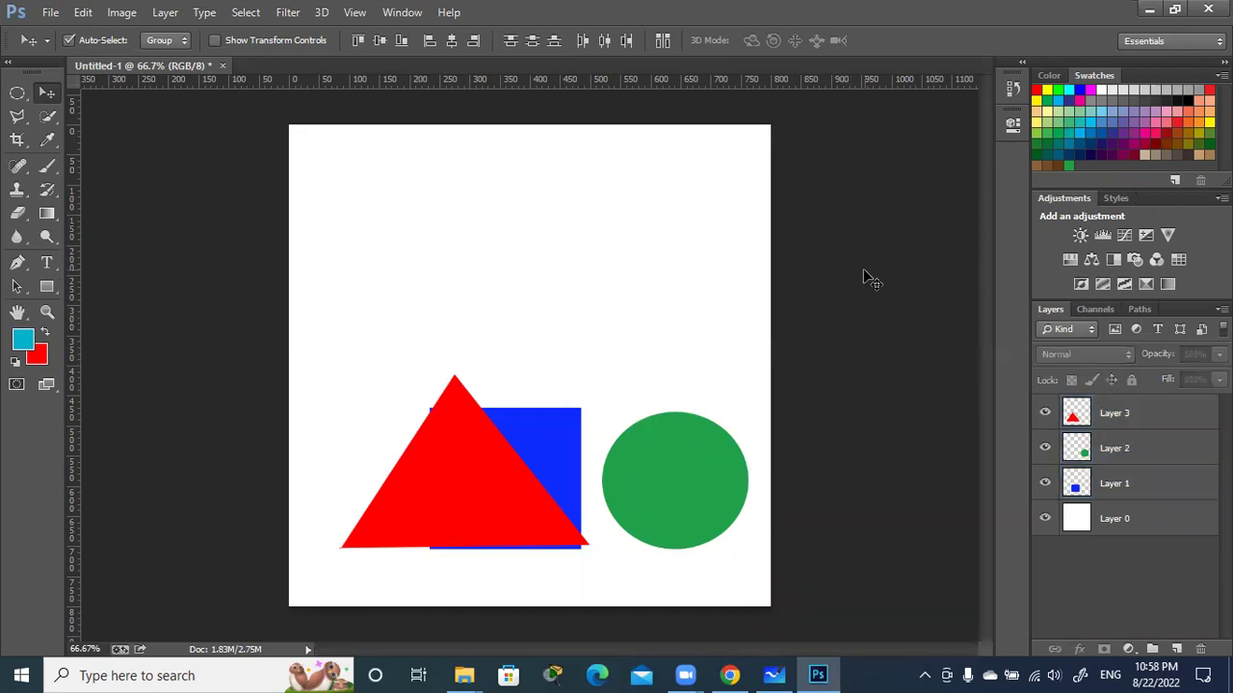
mouse_move(694, 458)
left_mouse_down()
mouse_move(652, 253)
mouse_move(654, 164)
left_mouse_up()
left_click_drag(563, 412, 582, 395)
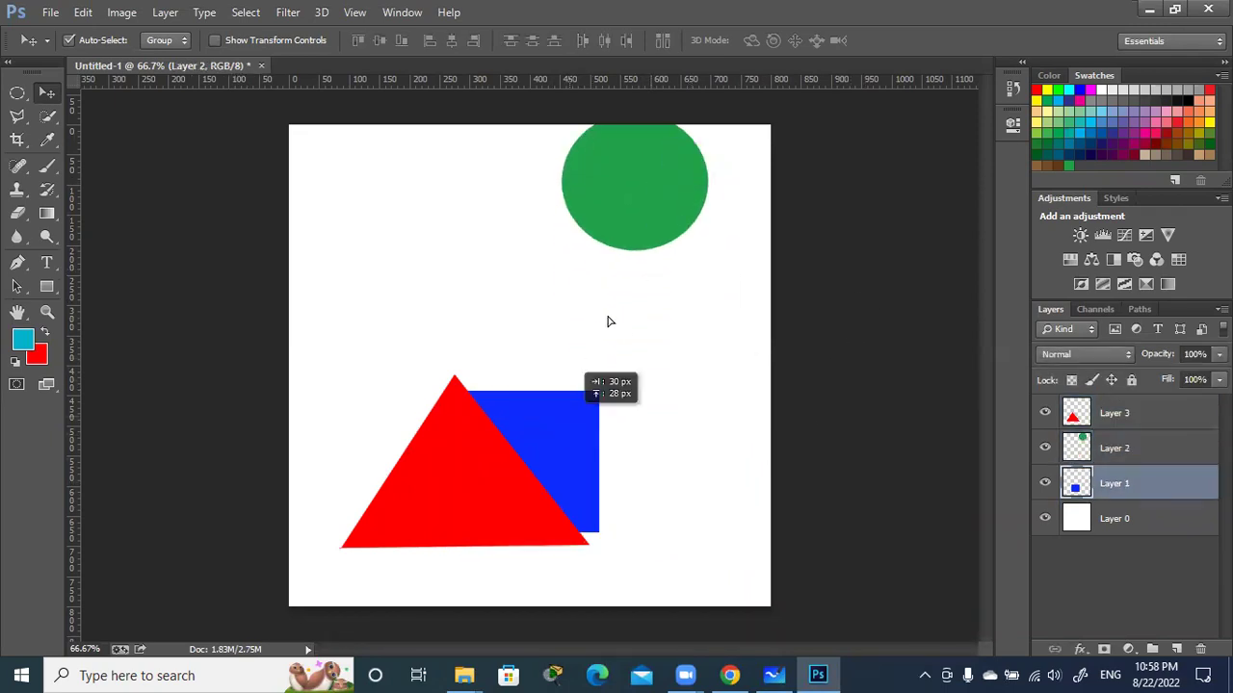
left_click_drag(607, 321, 626, 307)
left_click_drag(456, 472, 520, 515)
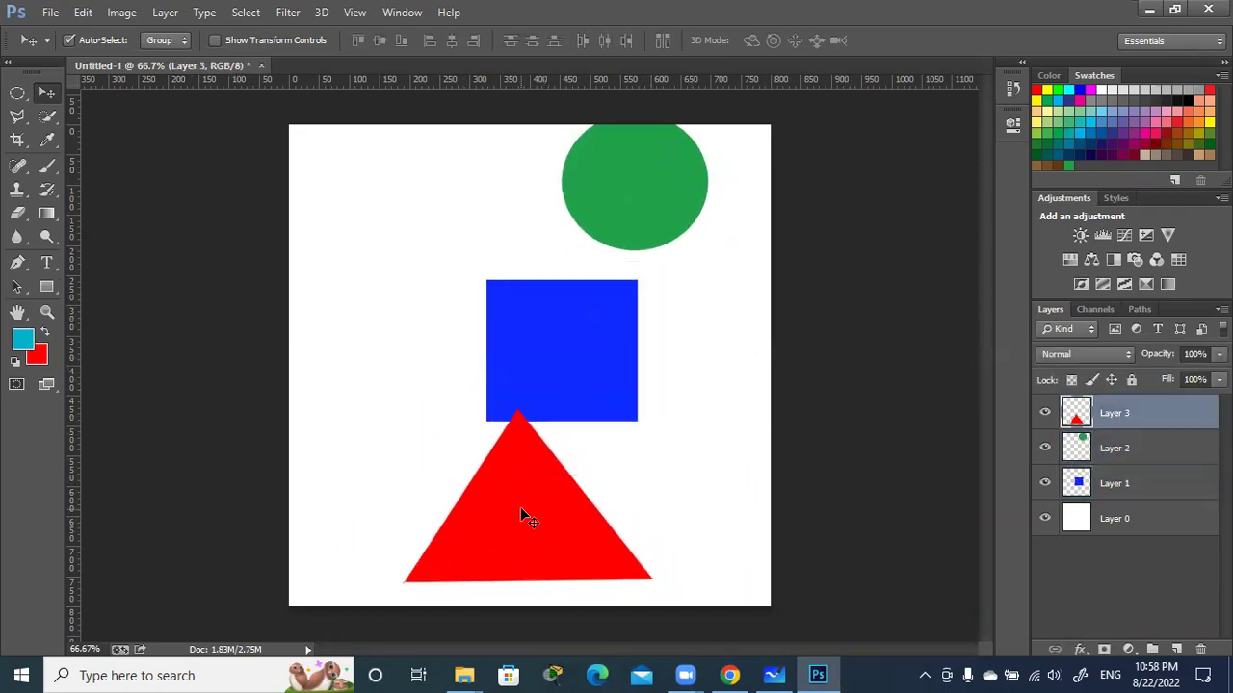
- Scale the red triangle to about 29% and the blue square to about 38%
key("ctrl+t")
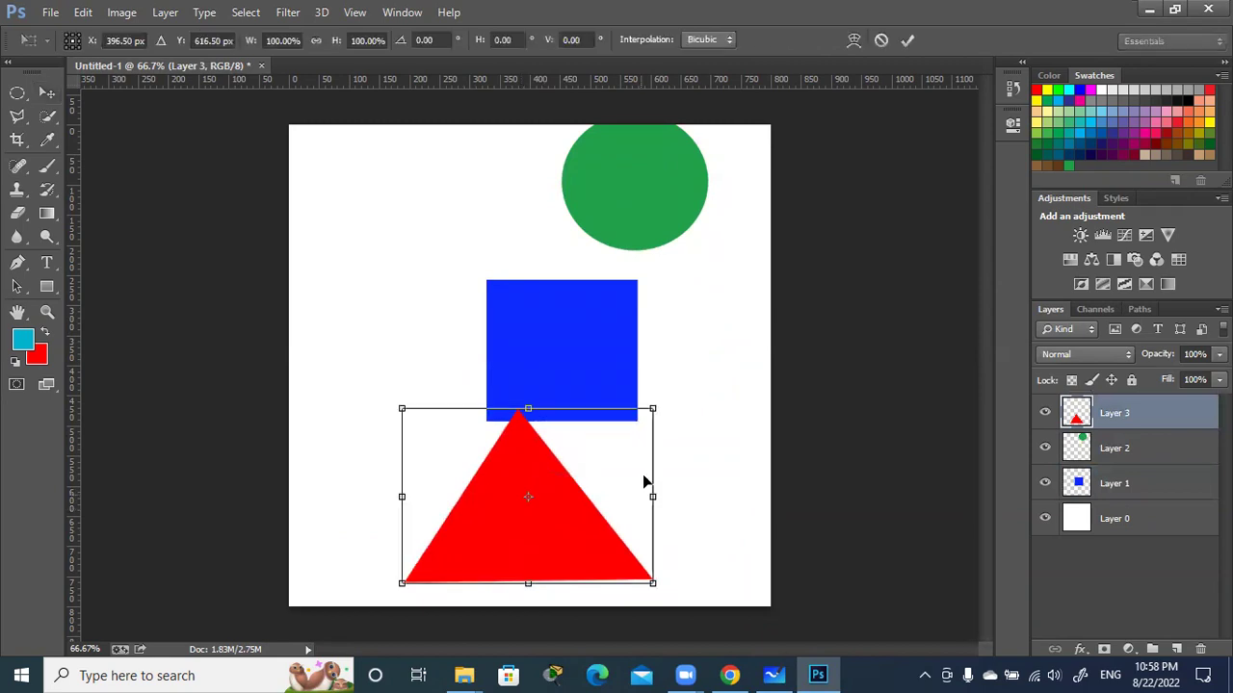
left_click_drag(654, 406, 562, 464)
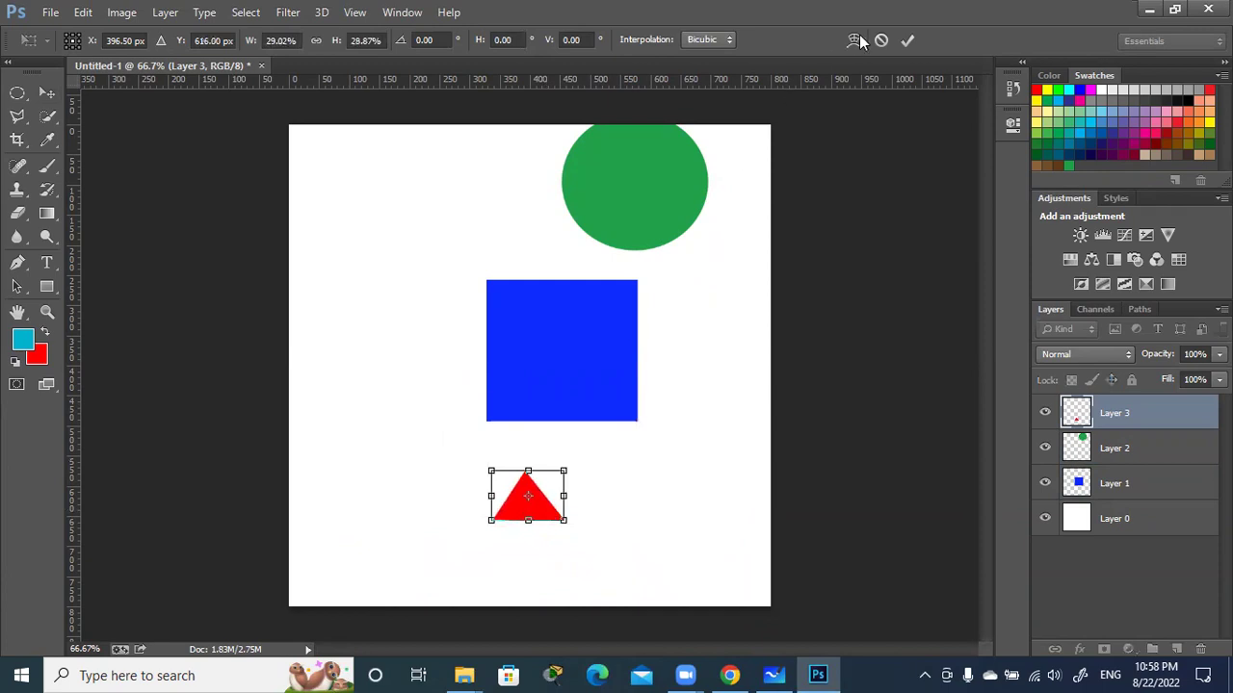
left_click(907, 39)
left_click(590, 358)
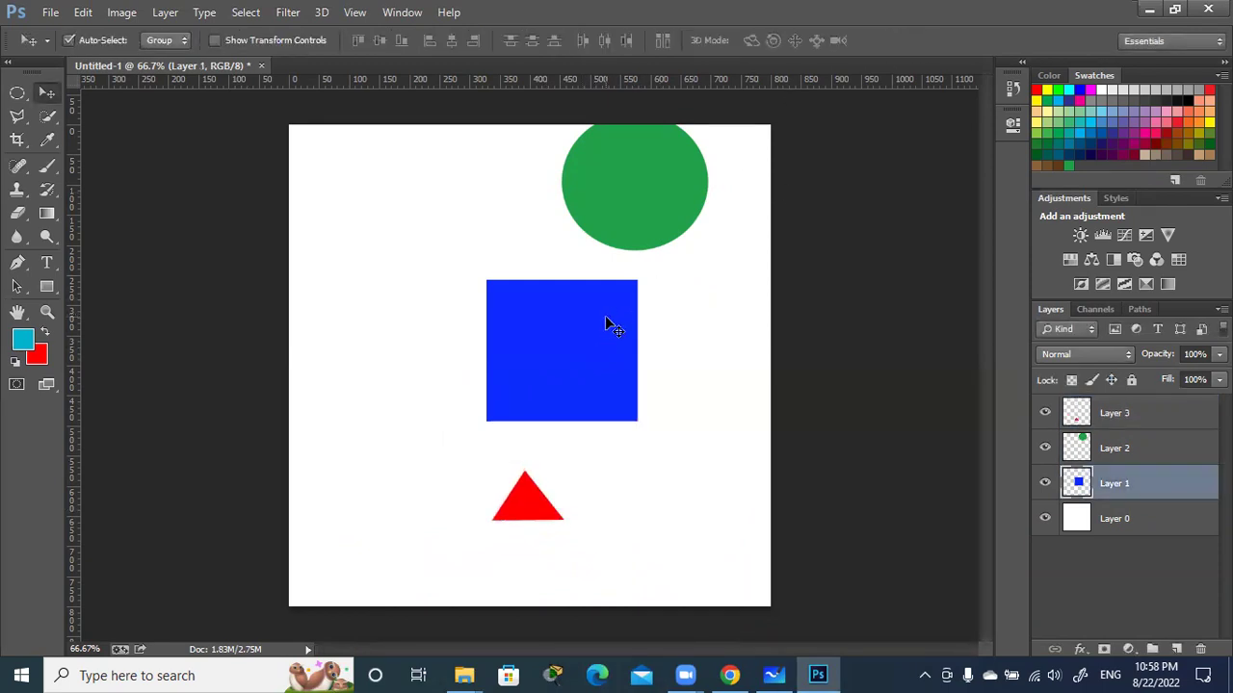
key("ctrl+t")
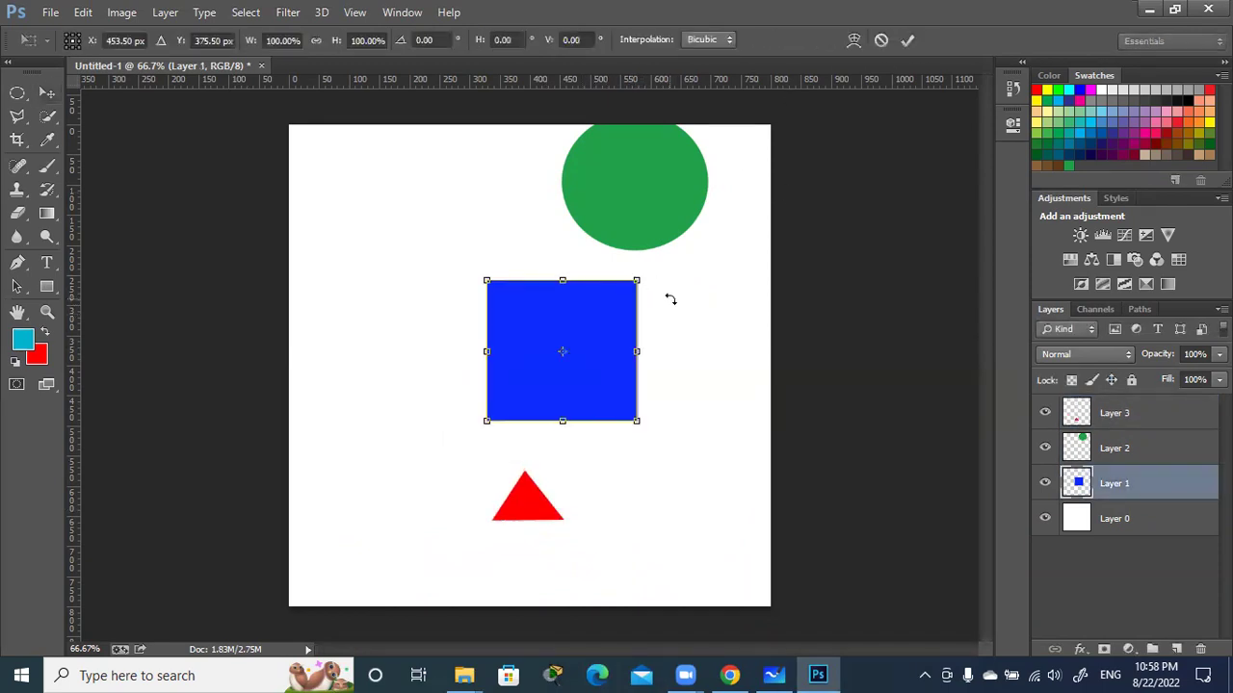
left_click_drag(637, 280, 592, 324)
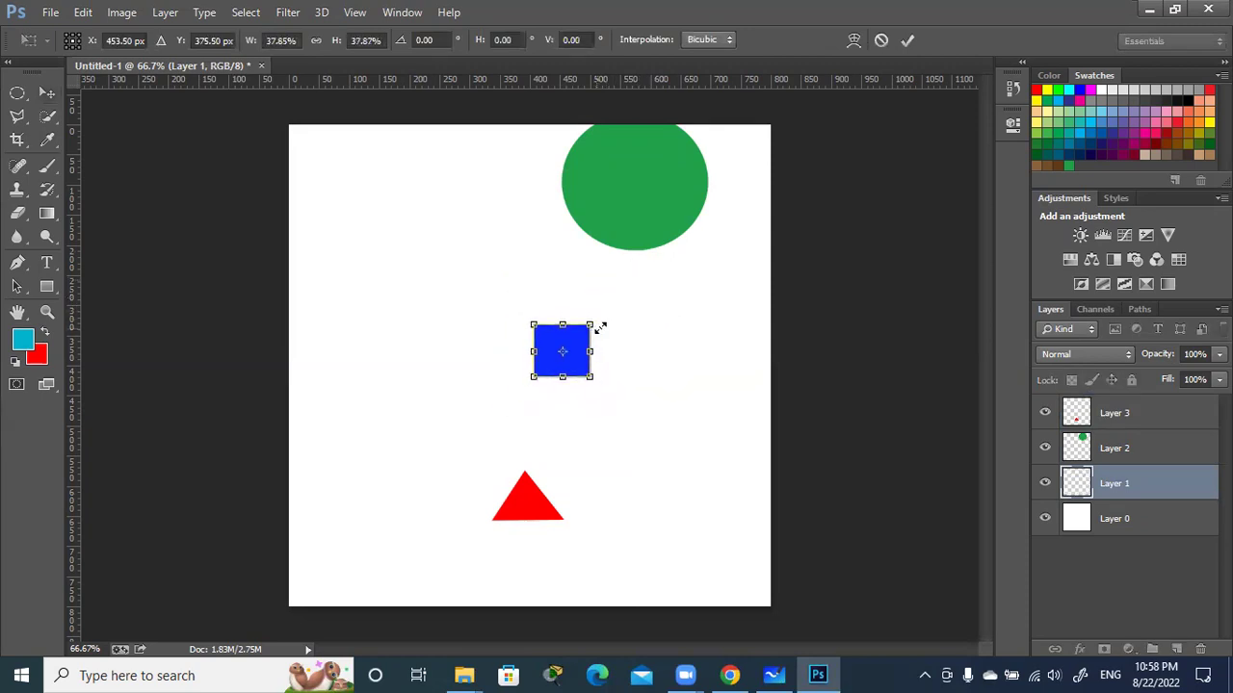
key("Return")
- Shrink the green circle to about 90 px wide and restack the square and circle in the column
left_click_drag(550, 370, 523, 395)
left_click_drag(633, 229, 577, 296)
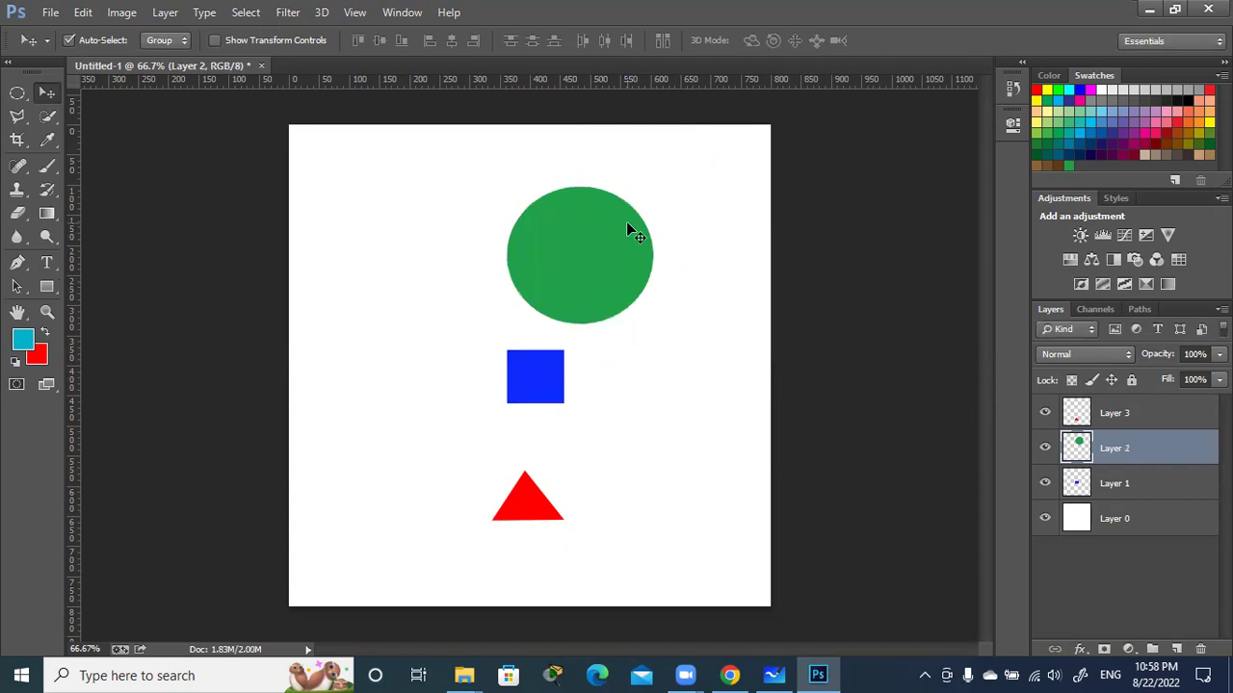
key("ctrl+t")
mouse_move(653, 186)
left_mouse_down()
mouse_move(604, 229)
mouse_move(612, 223)
mouse_move(542, 165)
left_mouse_up()
left_click(906, 40)
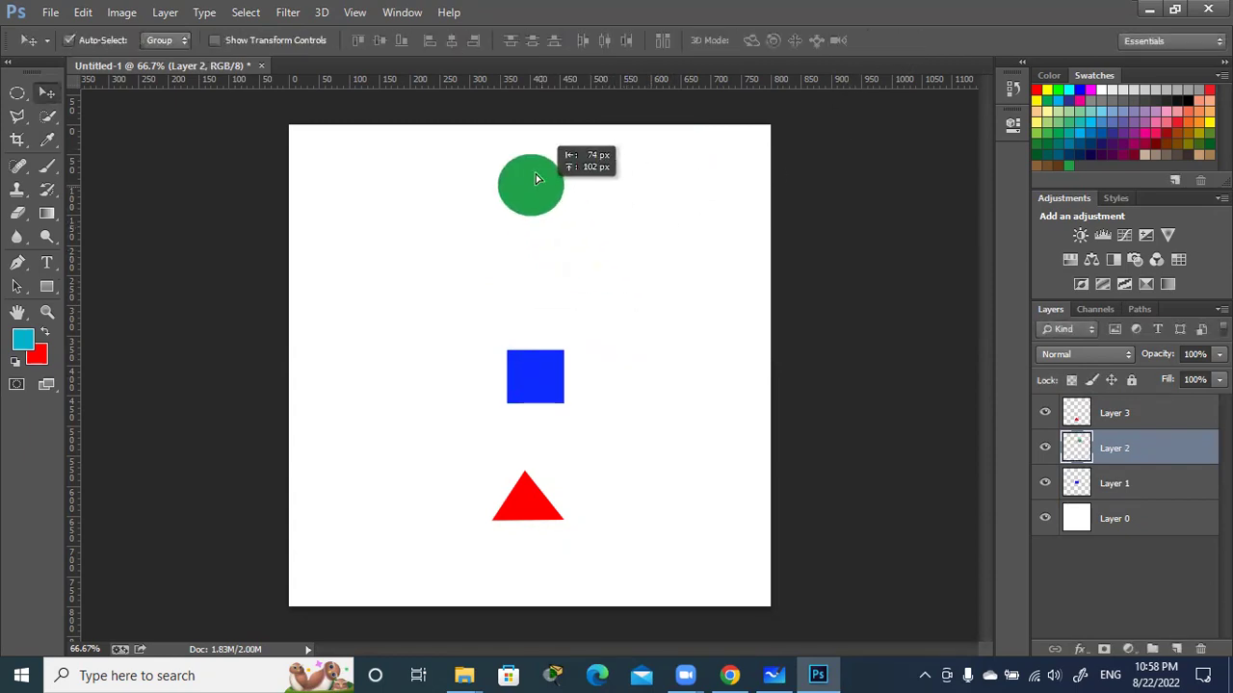
left_click_drag(535, 372, 535, 350)
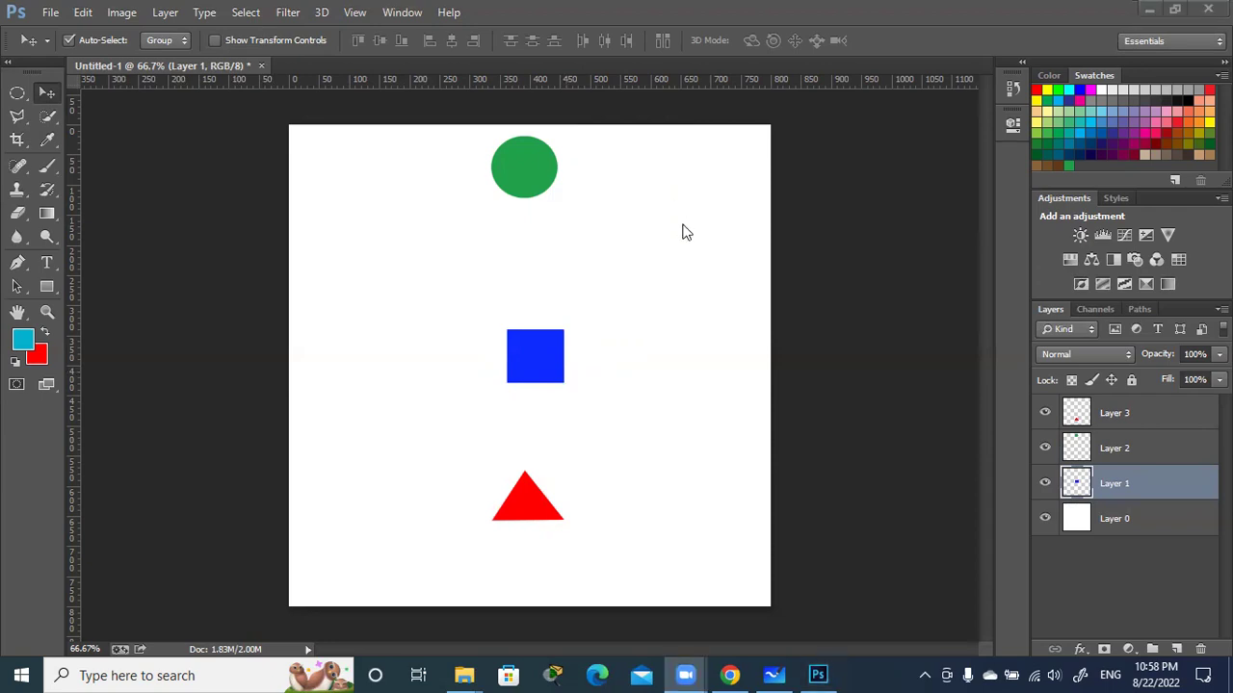
left_click(1171, 417, "shift")
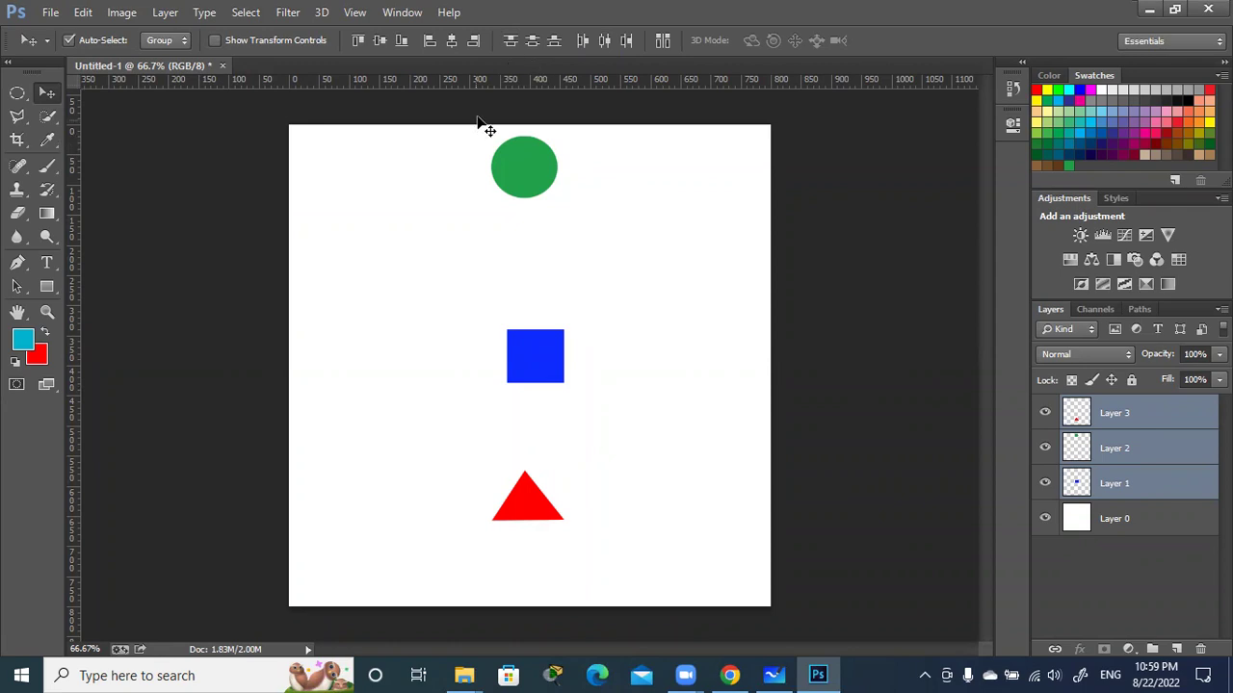
left_click(510, 39)
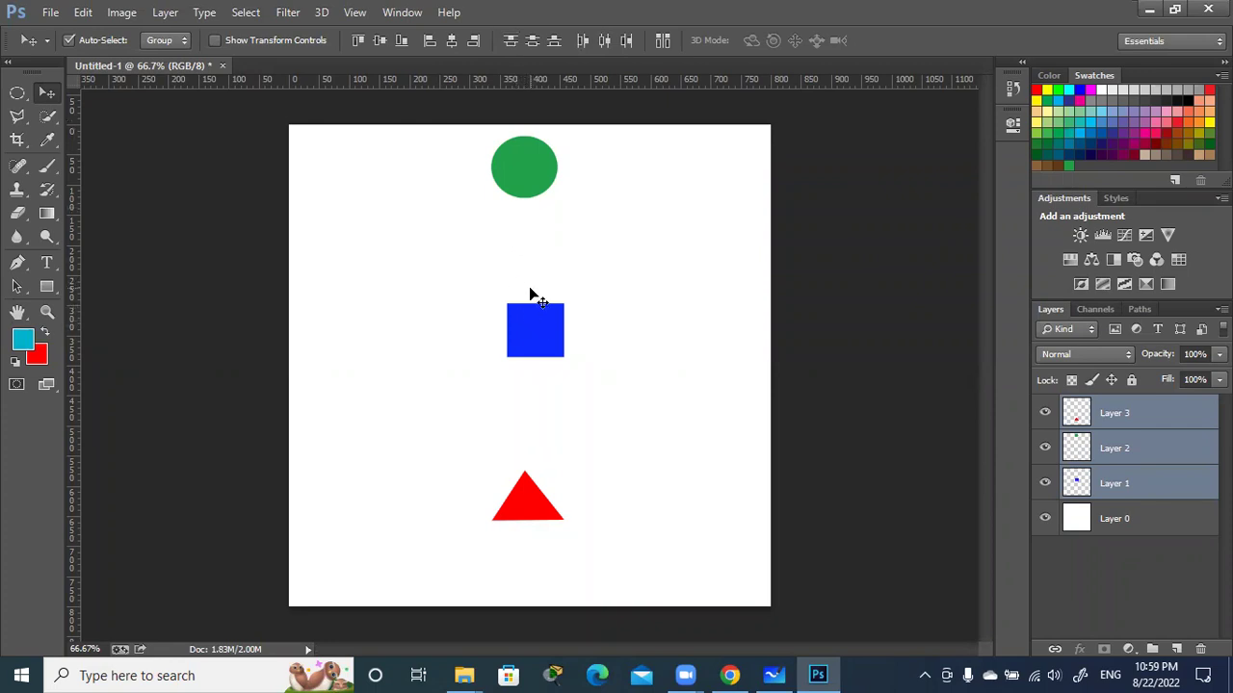
key("ctrl+z")
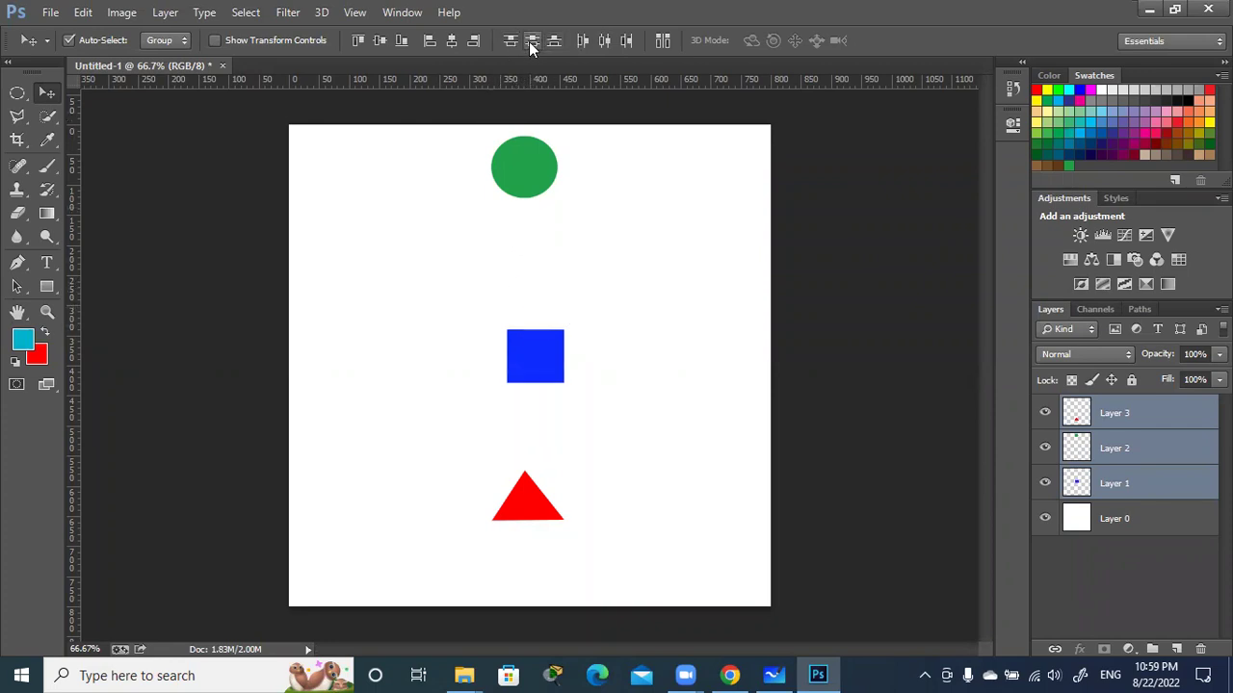
left_click(532, 41)
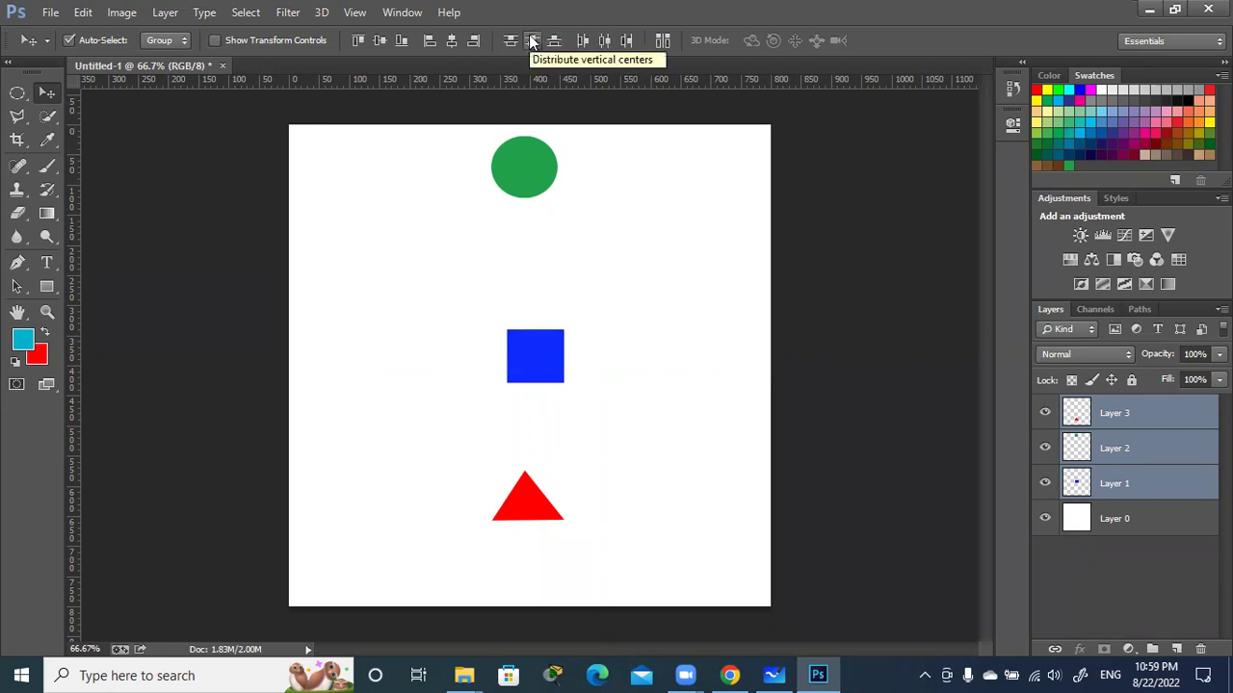
left_click(532, 40)
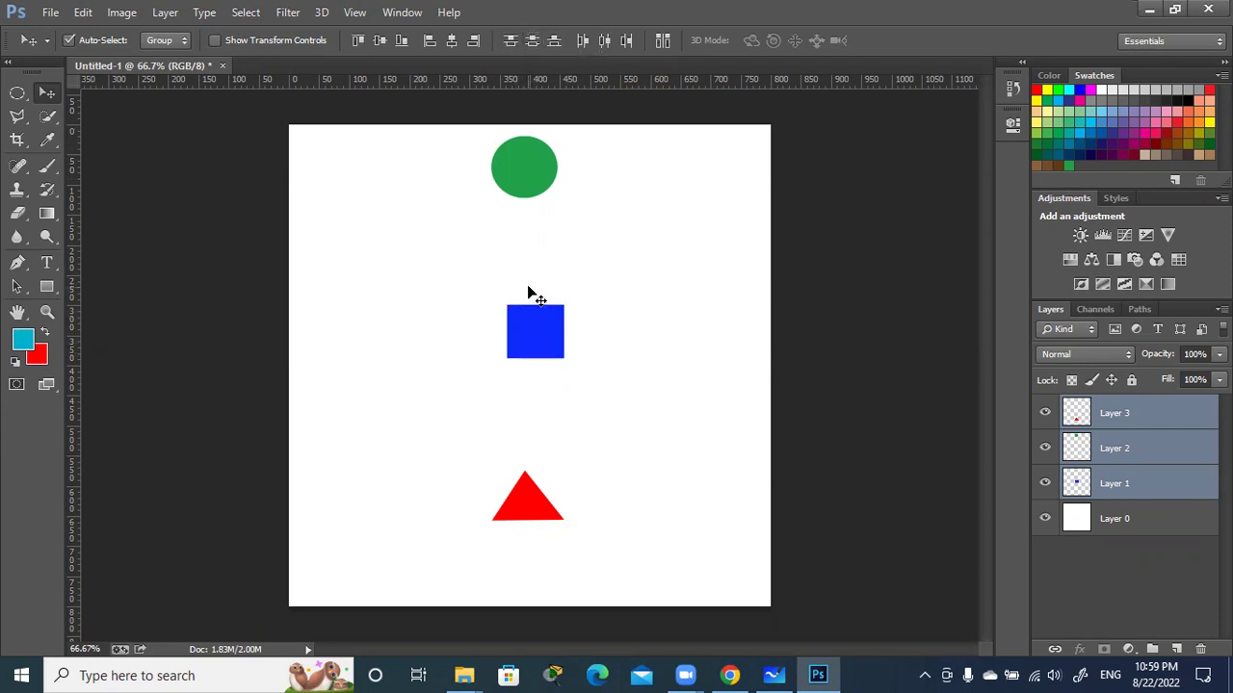
key("ctrl+z")
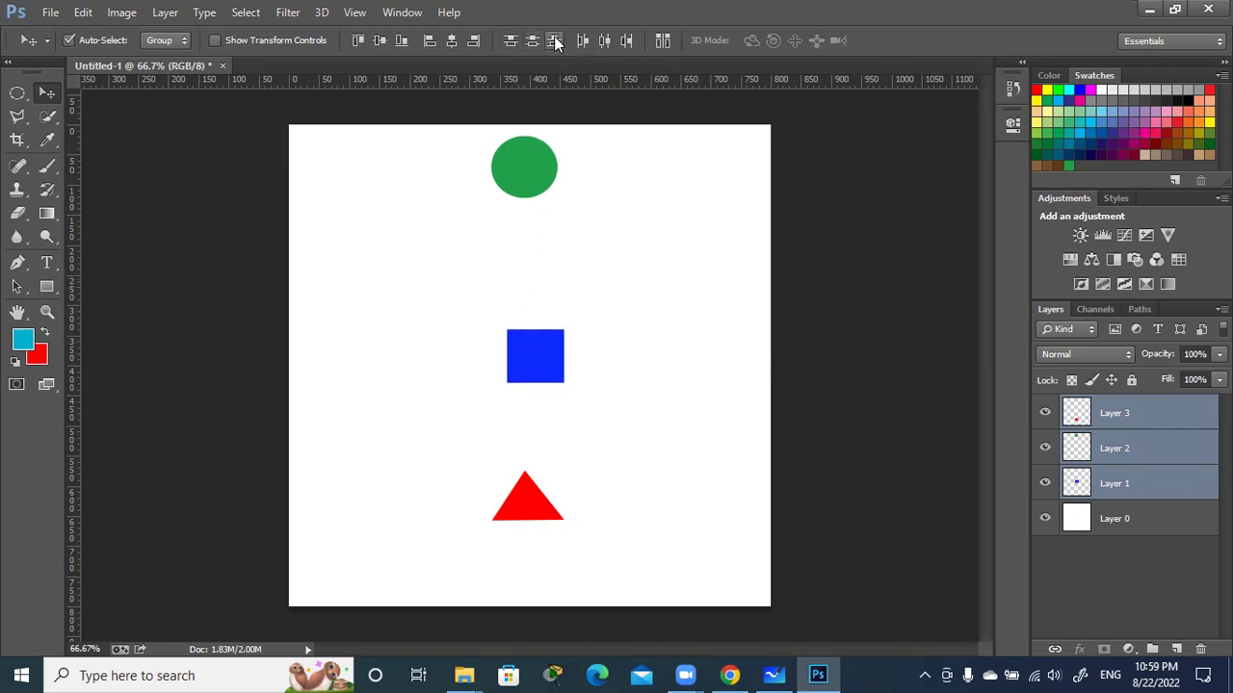
left_click(555, 42)
left_click(806, 303)
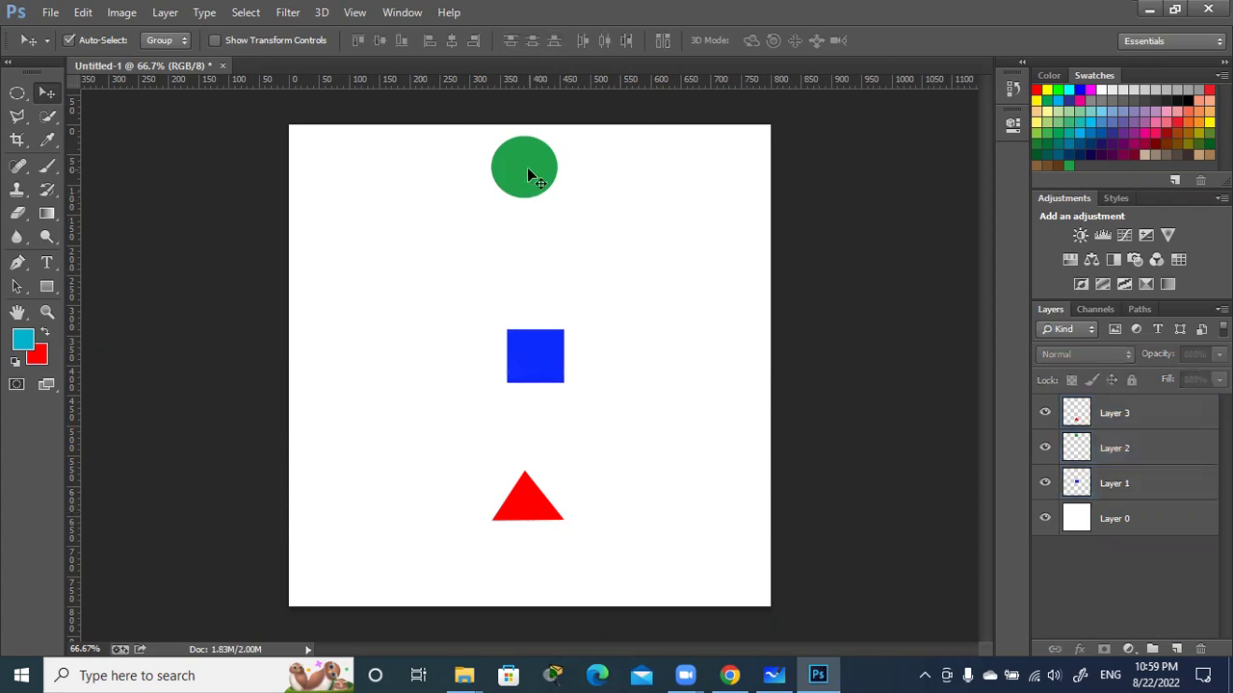
- Drag the circle to the top right, the triangle to the top left, and the square between them
left_click_drag(528, 171, 697, 179)
left_click_drag(490, 503, 351, 496)
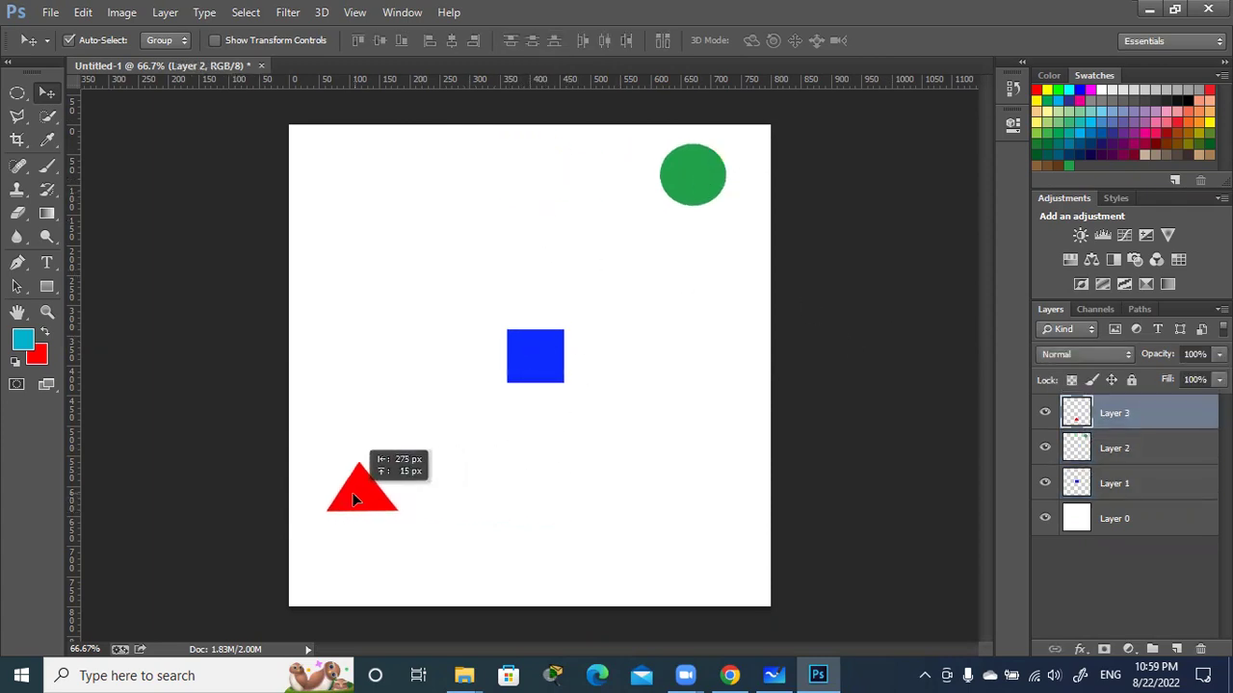
mouse_move(539, 358)
left_mouse_down()
mouse_move(655, 358)
mouse_move(619, 357)
left_mouse_up()
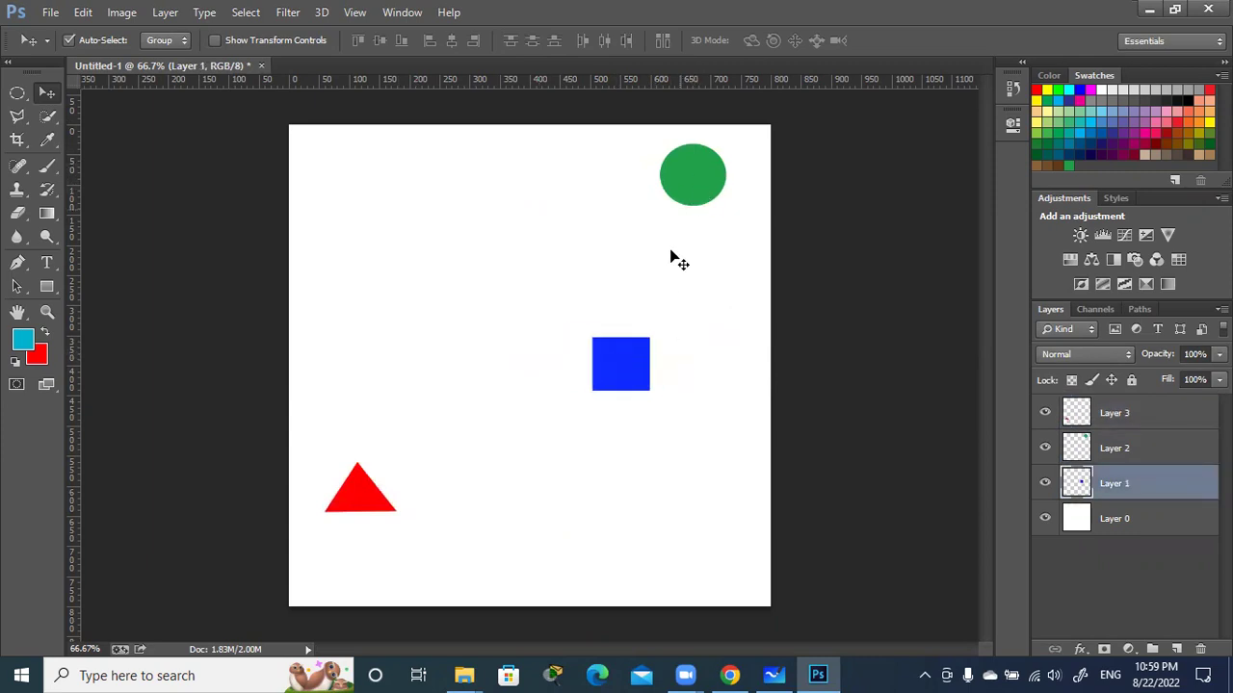
left_click_drag(601, 347, 571, 185)
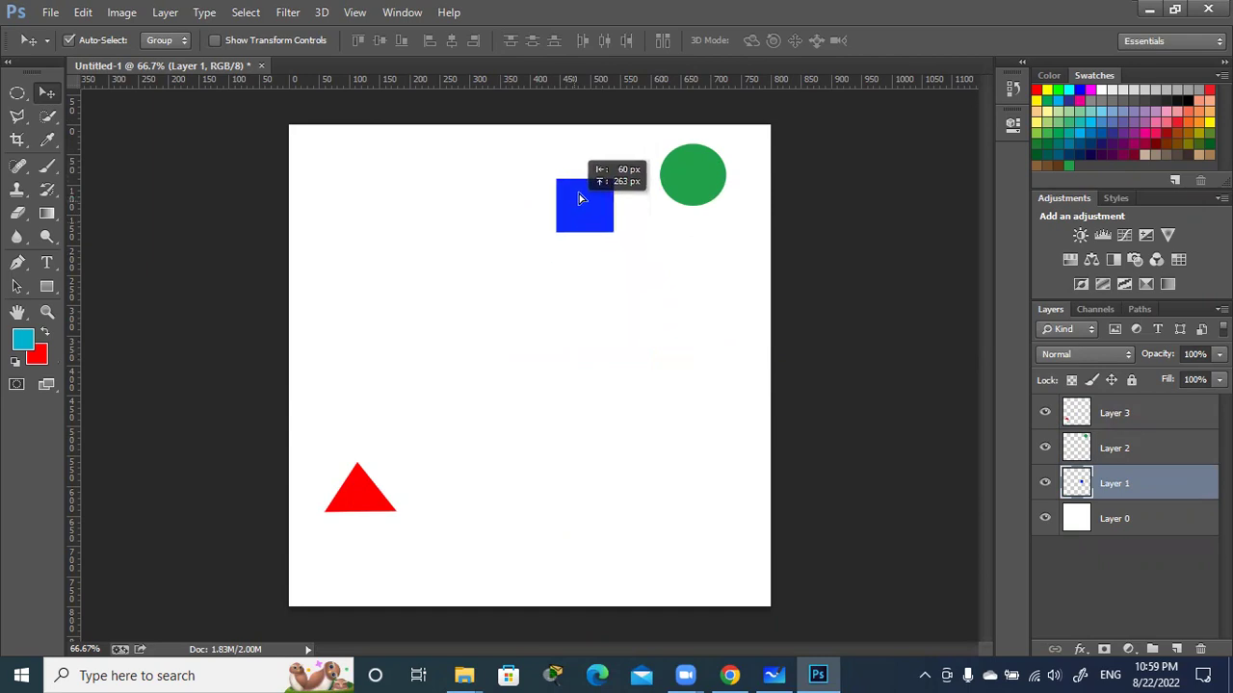
left_click_drag(348, 502, 382, 197)
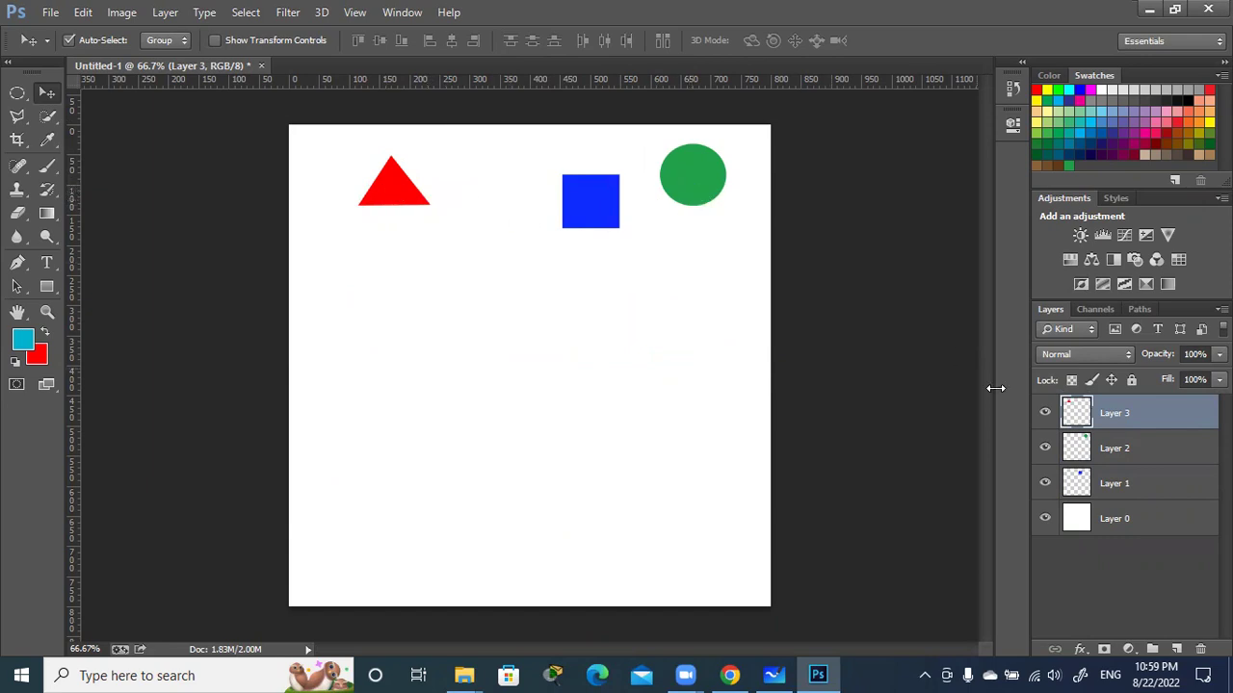
- Select the three shape layers and distribute their horizontal centers, after trying left and right edge distribution
left_click(1165, 487, "shift")
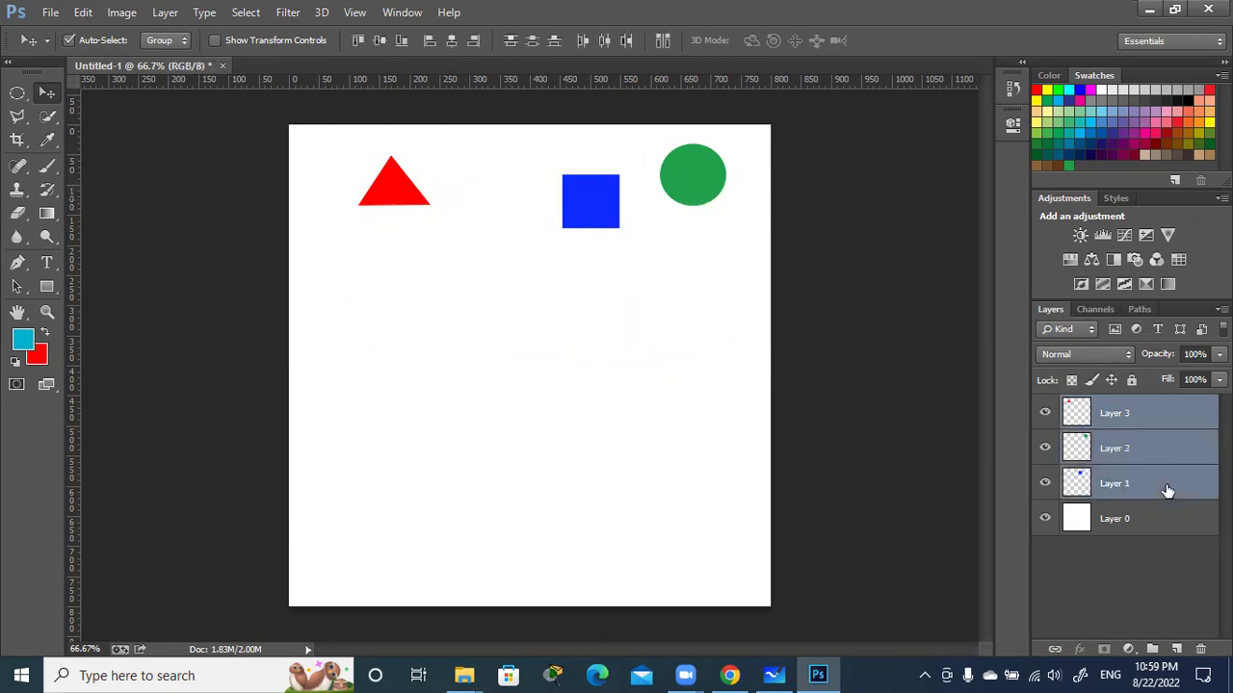
left_click(582, 42)
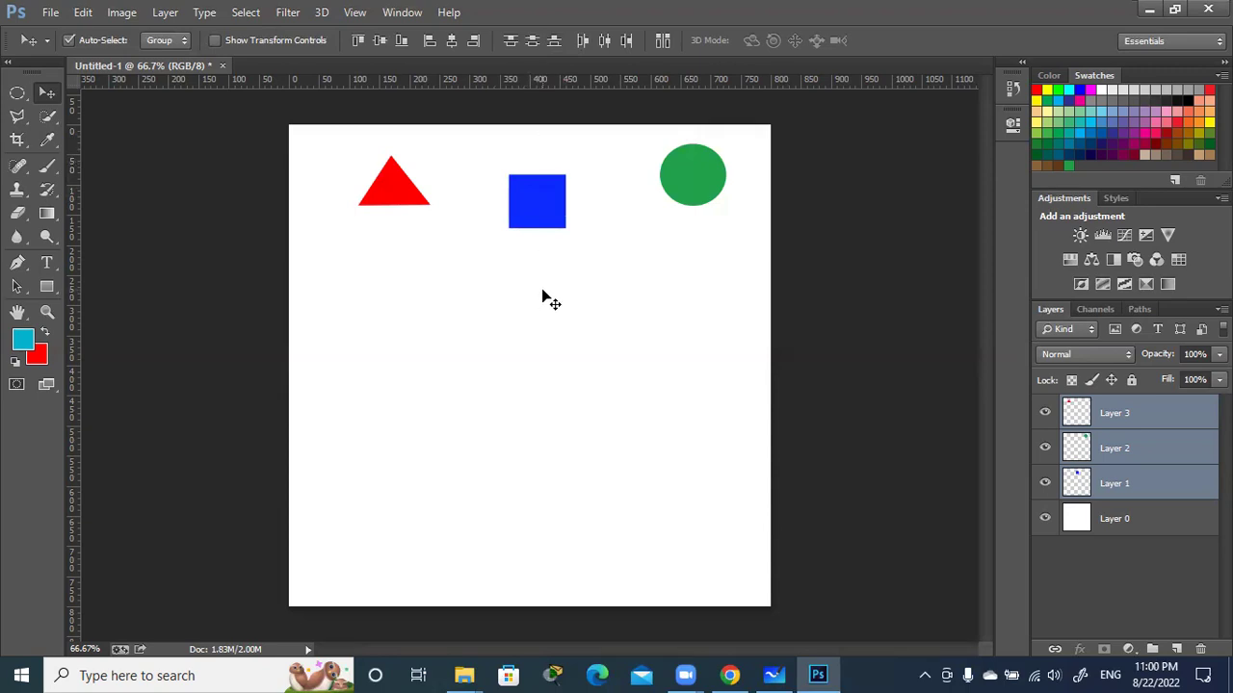
key("ctrl+z")
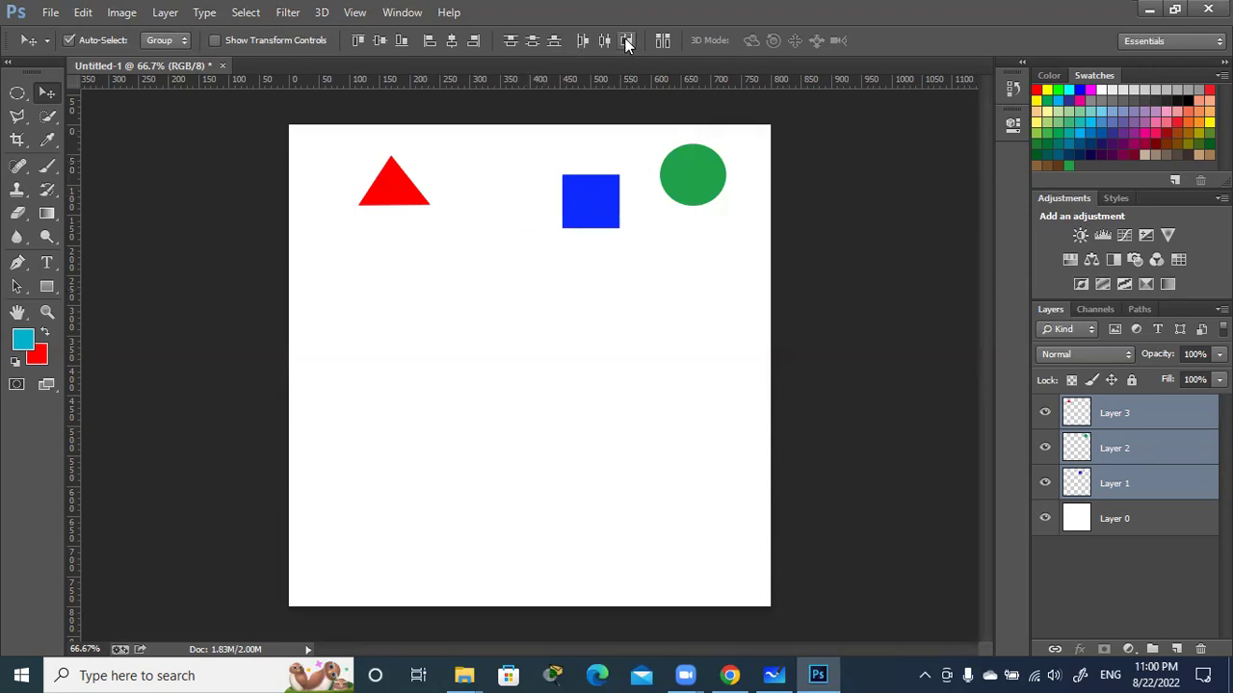
left_click(624, 40)
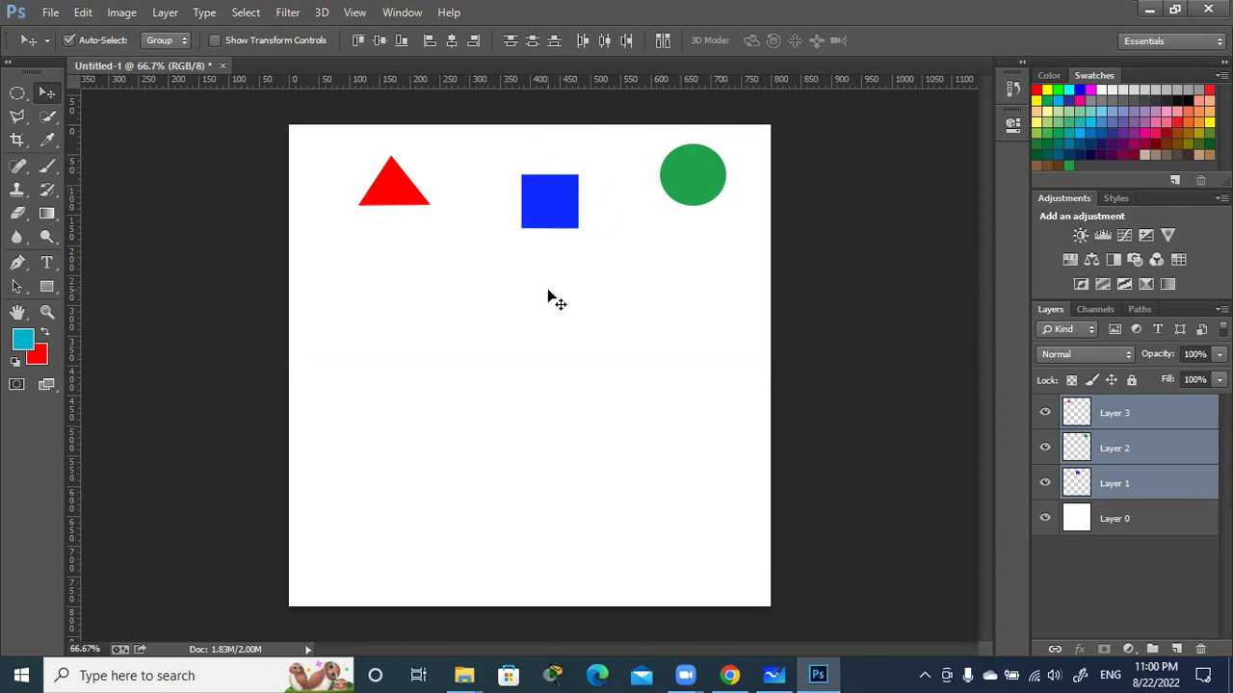
key("ctrl+z")
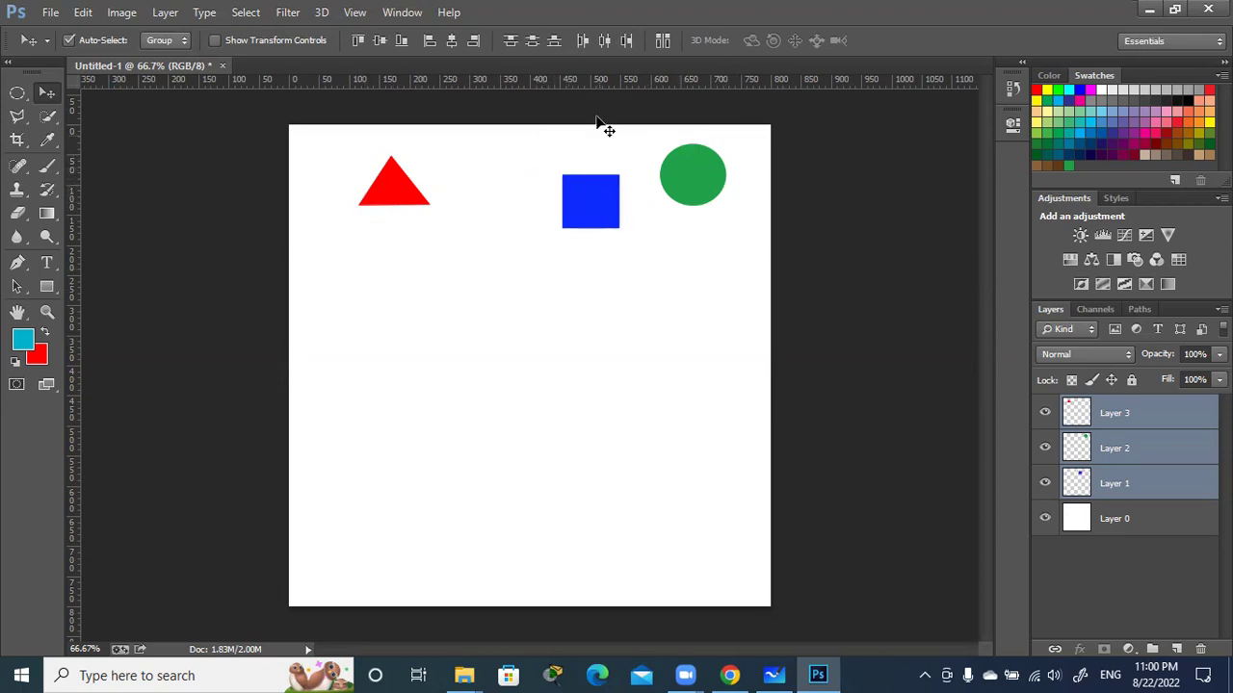
left_click(603, 40)
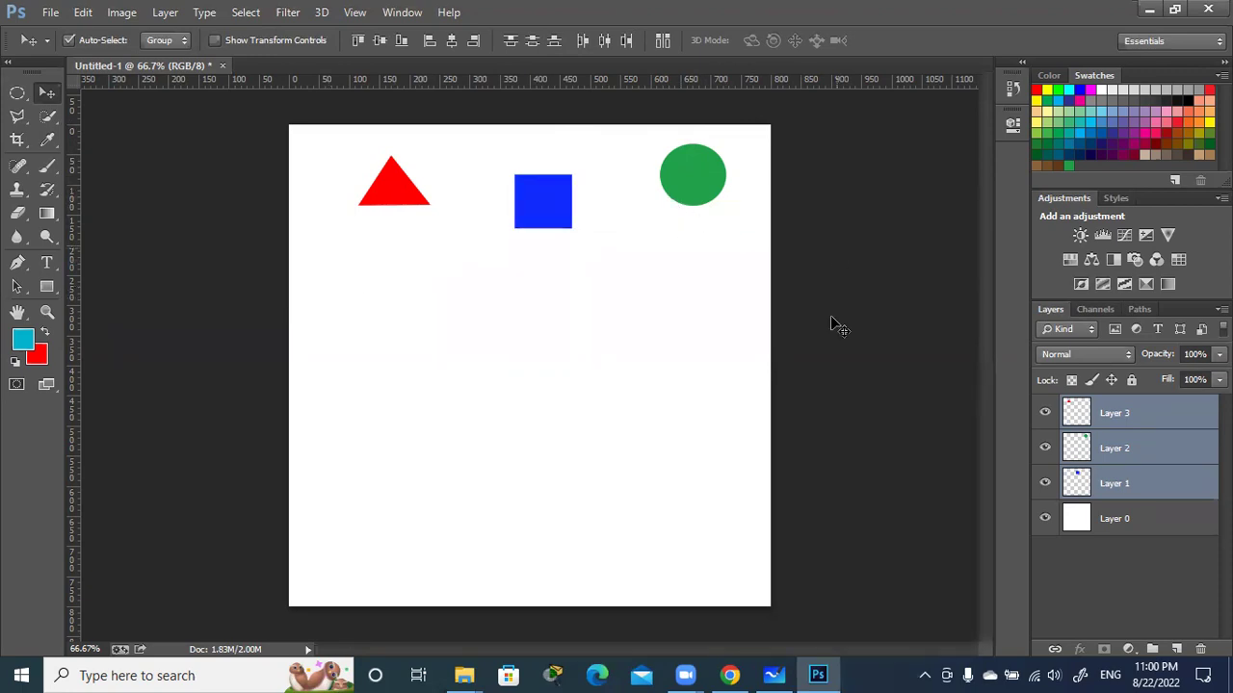
- Alt-drag the green circle into five copies mid-canvas and distribute their horizontal centers
left_click_drag(700, 181, 380, 390)
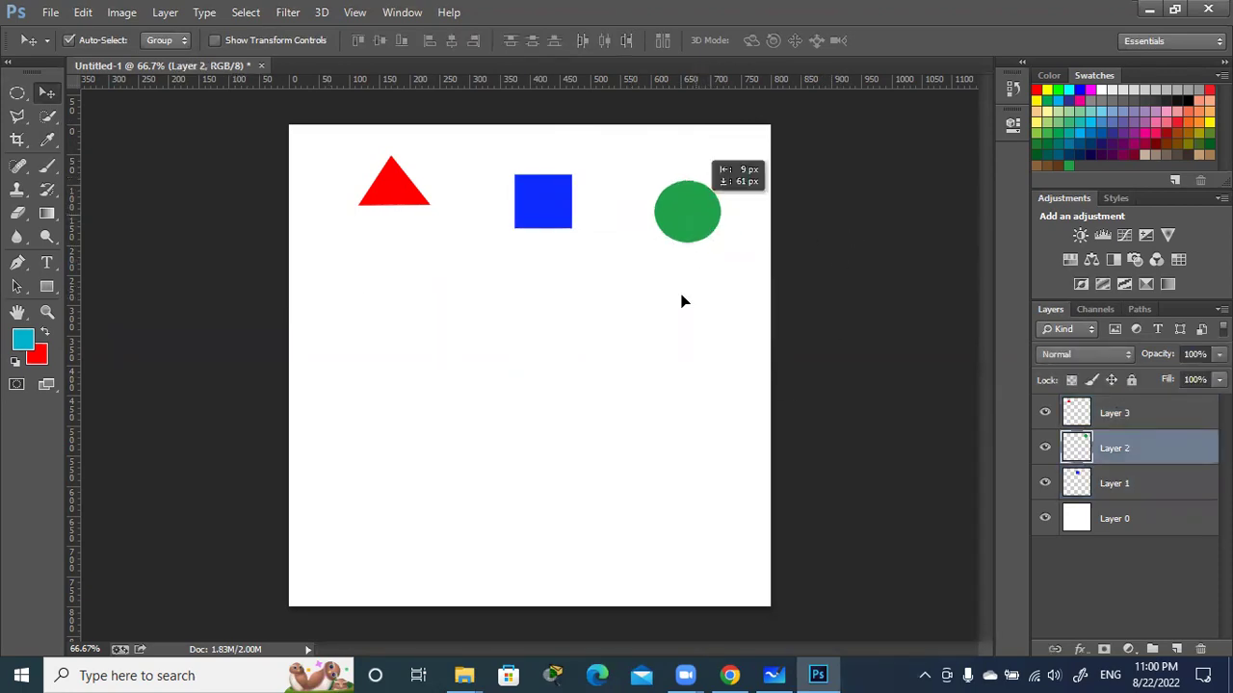
mouse_move(386, 383)
left_mouse_down()
mouse_move(488, 399)
mouse_move(352, 377)
mouse_move(648, 381)
mouse_move(720, 369)
left_mouse_up()
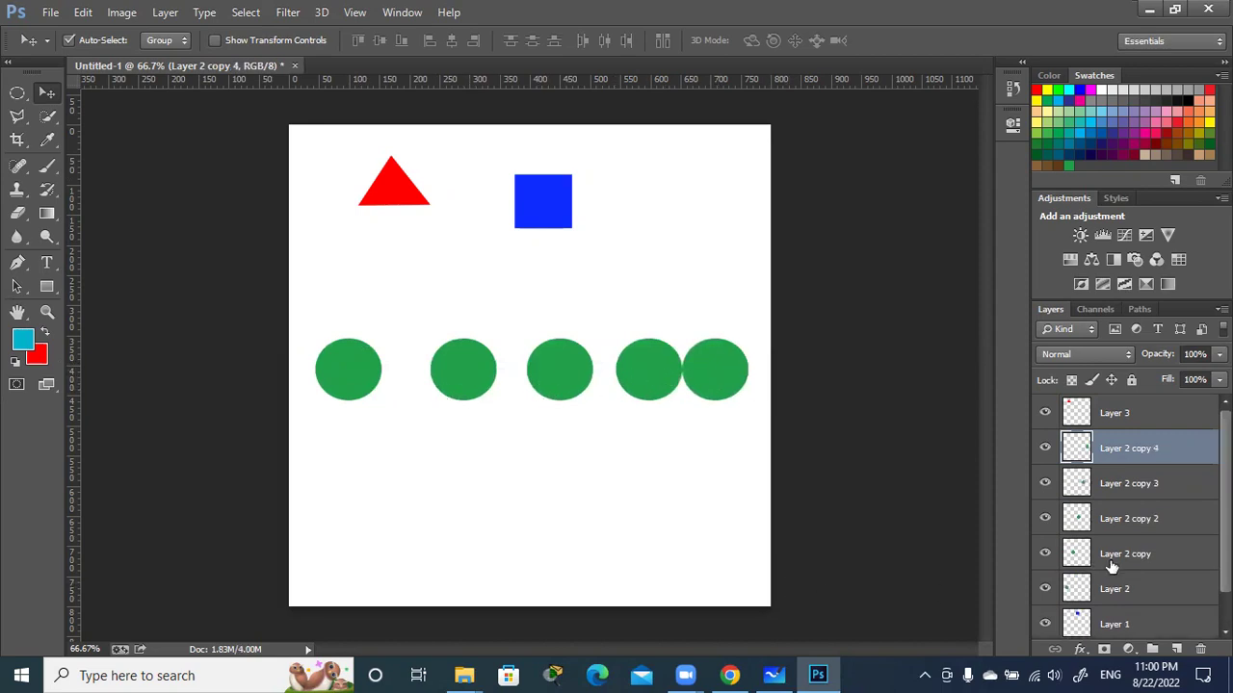
left_click(1166, 589, "shift")
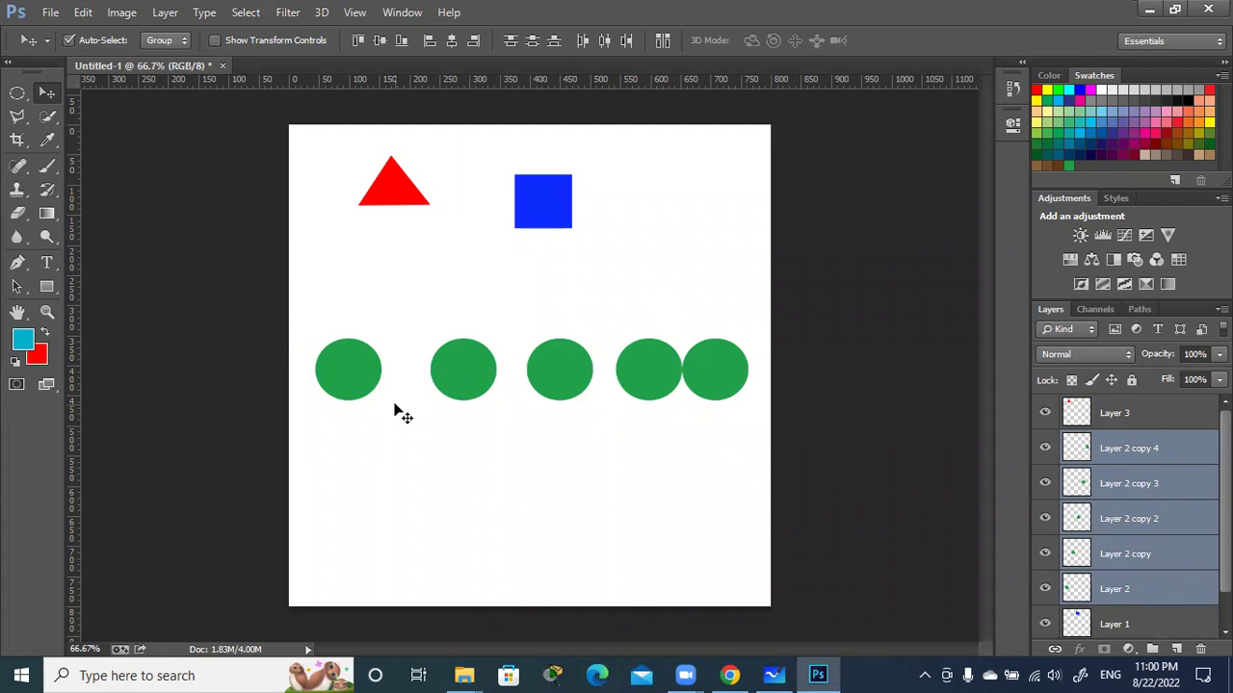
left_click(607, 40)
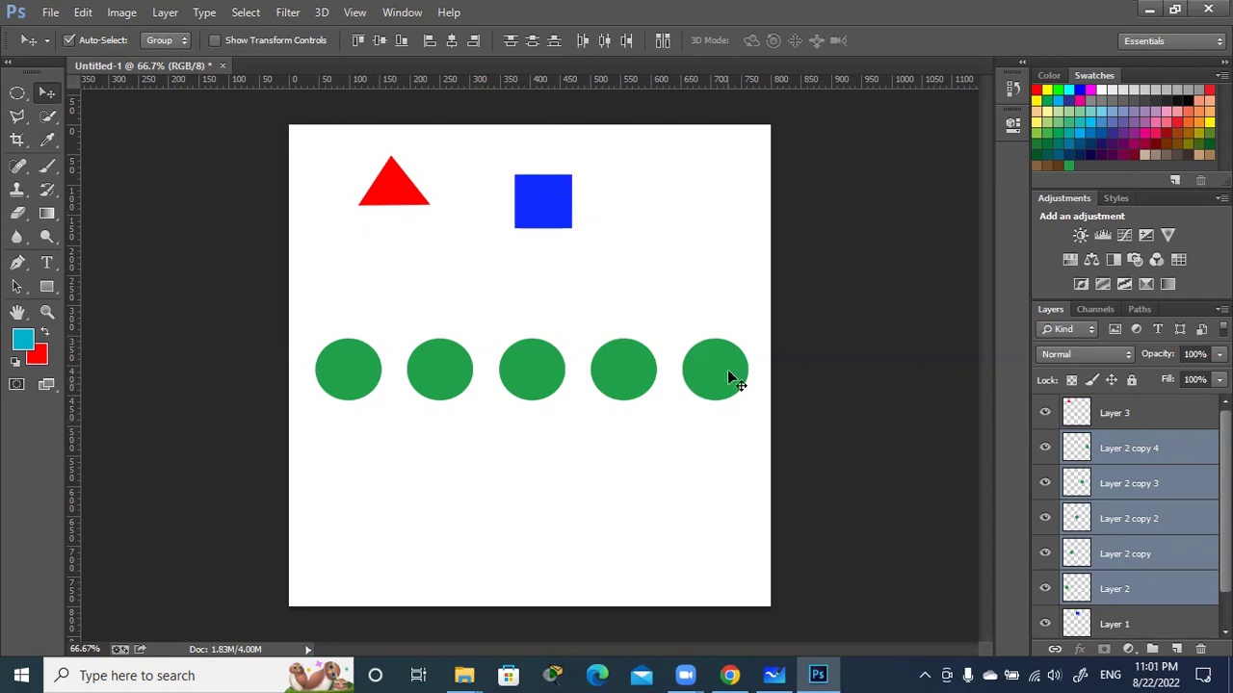
- Lift the five green circles into a higher row and Alt-drag red triangle copies down the canvas
left_click(1173, 449)
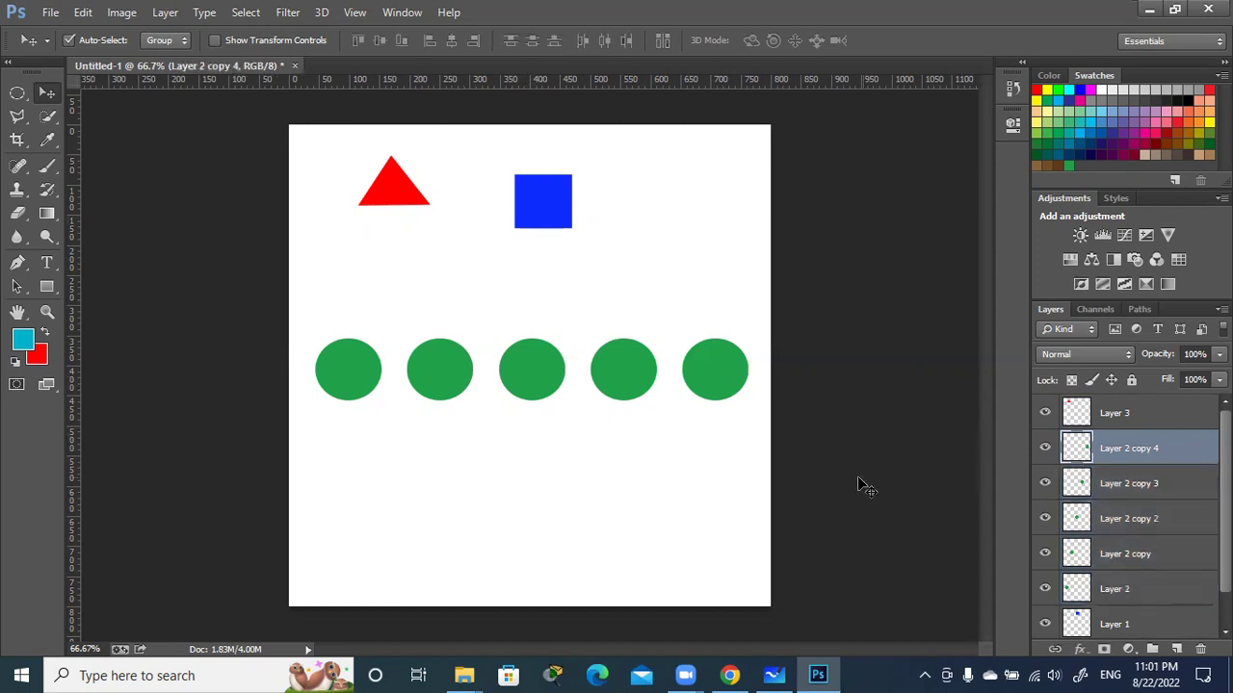
left_click_drag(720, 377, 715, 310)
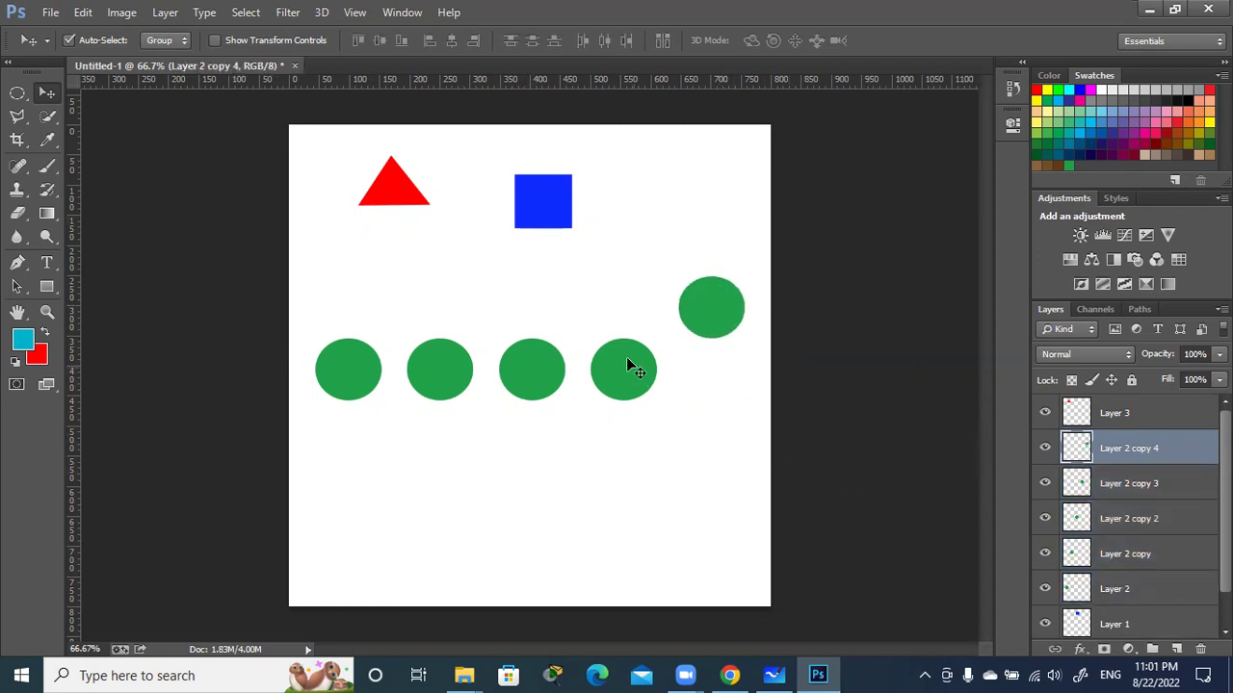
left_click_drag(627, 366, 621, 314)
left_click_drag(536, 366, 528, 311)
left_click_drag(436, 366, 434, 315)
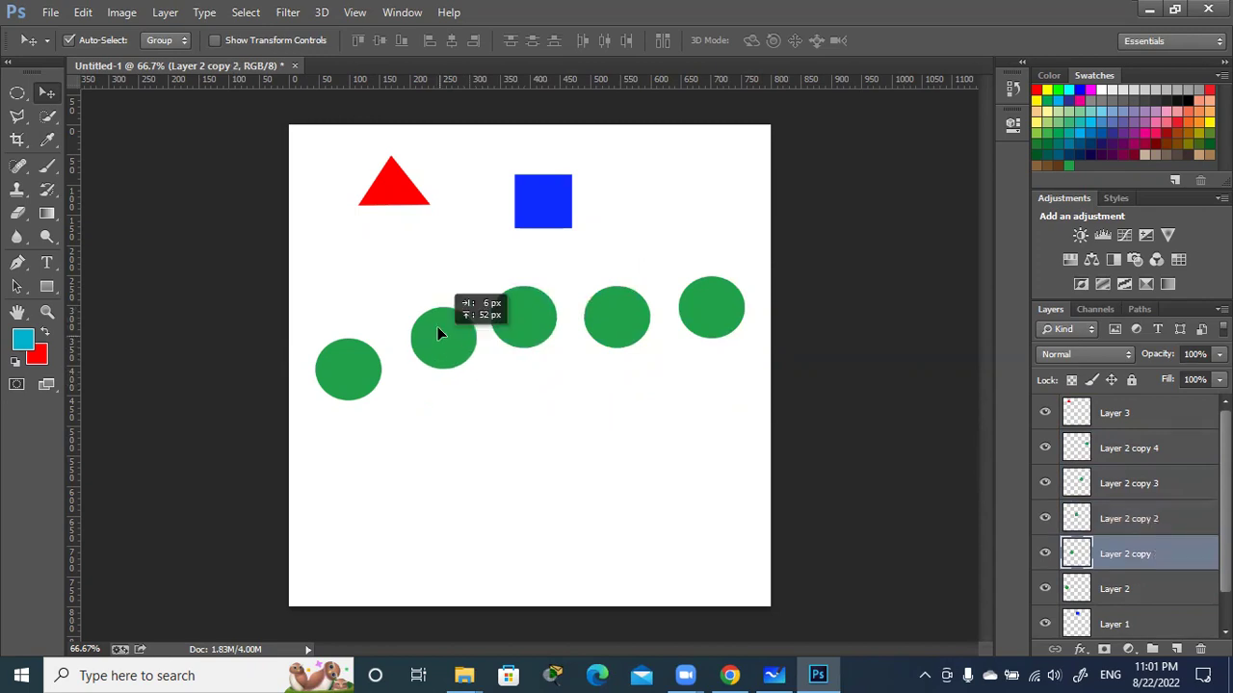
left_click_drag(371, 380, 365, 327)
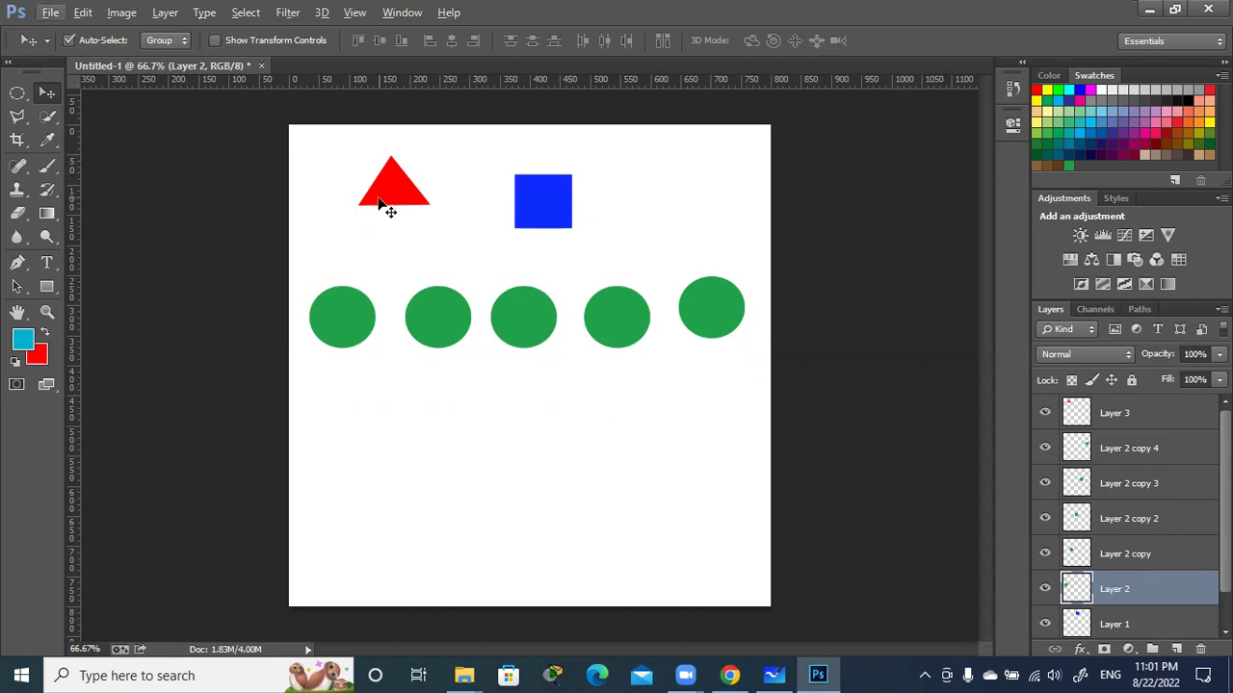
mouse_move(392, 191)
left_mouse_down()
mouse_move(461, 284)
mouse_move(499, 375)
mouse_move(474, 513)
mouse_move(427, 569)
left_mouse_up()
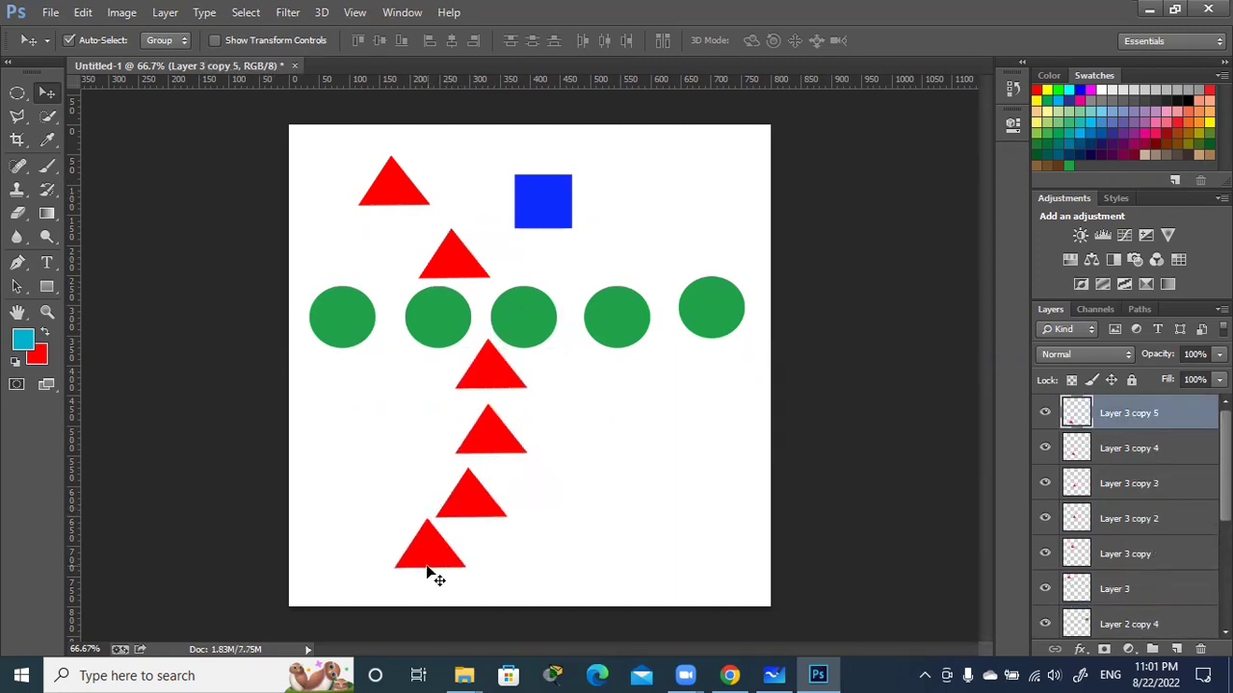
- Duplicate the blue square into a column and add green circle copies on the right and left sides
mouse_move(542, 200)
left_mouse_down()
mouse_move(585, 248)
mouse_move(625, 359)
mouse_move(636, 424)
mouse_move(608, 544)
left_mouse_up()
left_click_drag(713, 312, 710, 212)
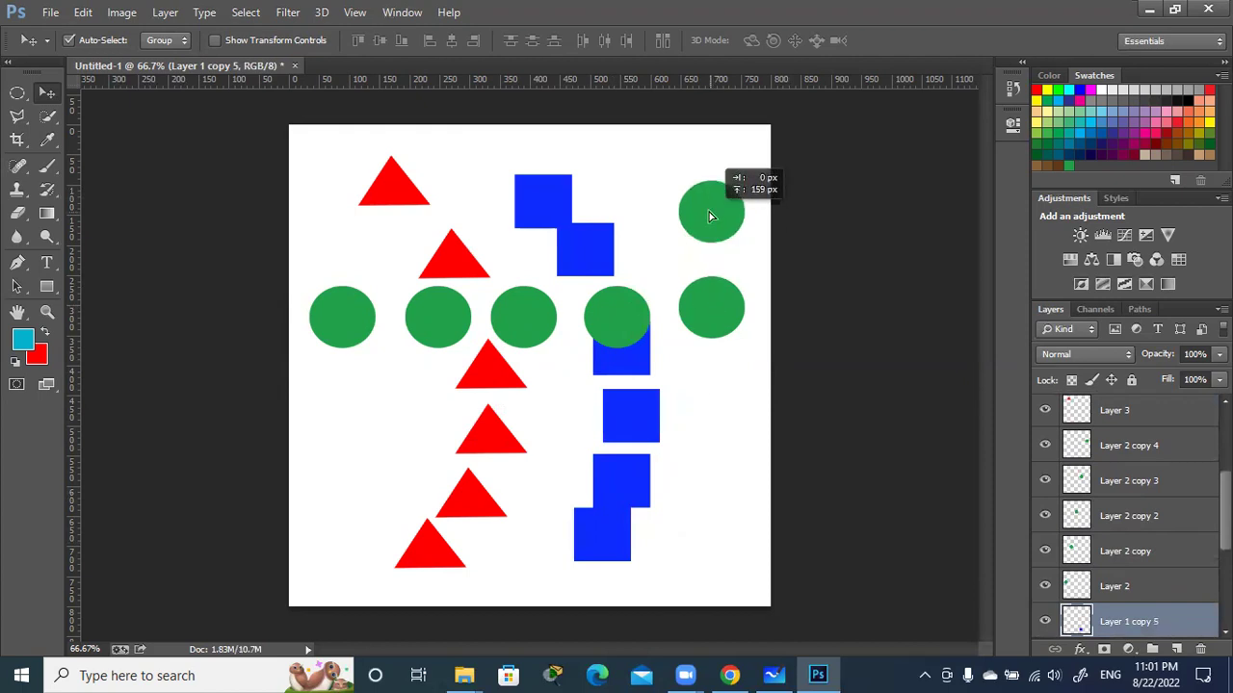
left_click_drag(711, 310, 710, 404)
left_click_drag(613, 331, 381, 451)
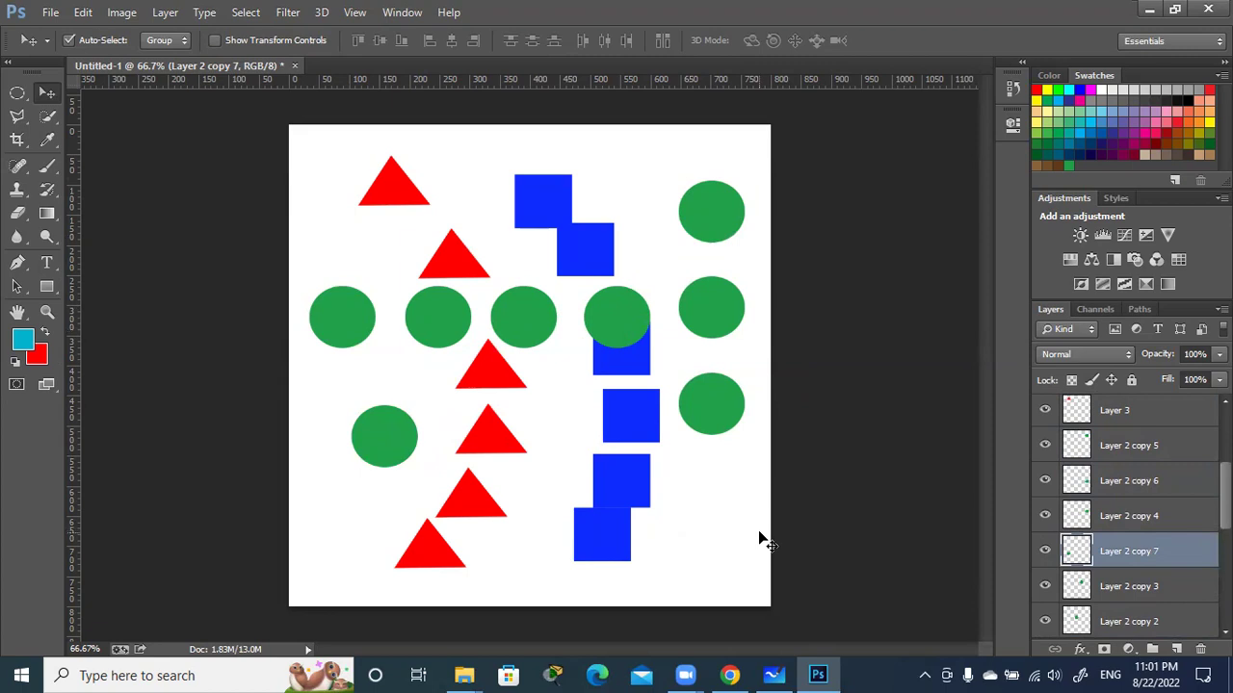
key("ctrl+j")
key("ctrl+j")
key("ctrl+j")
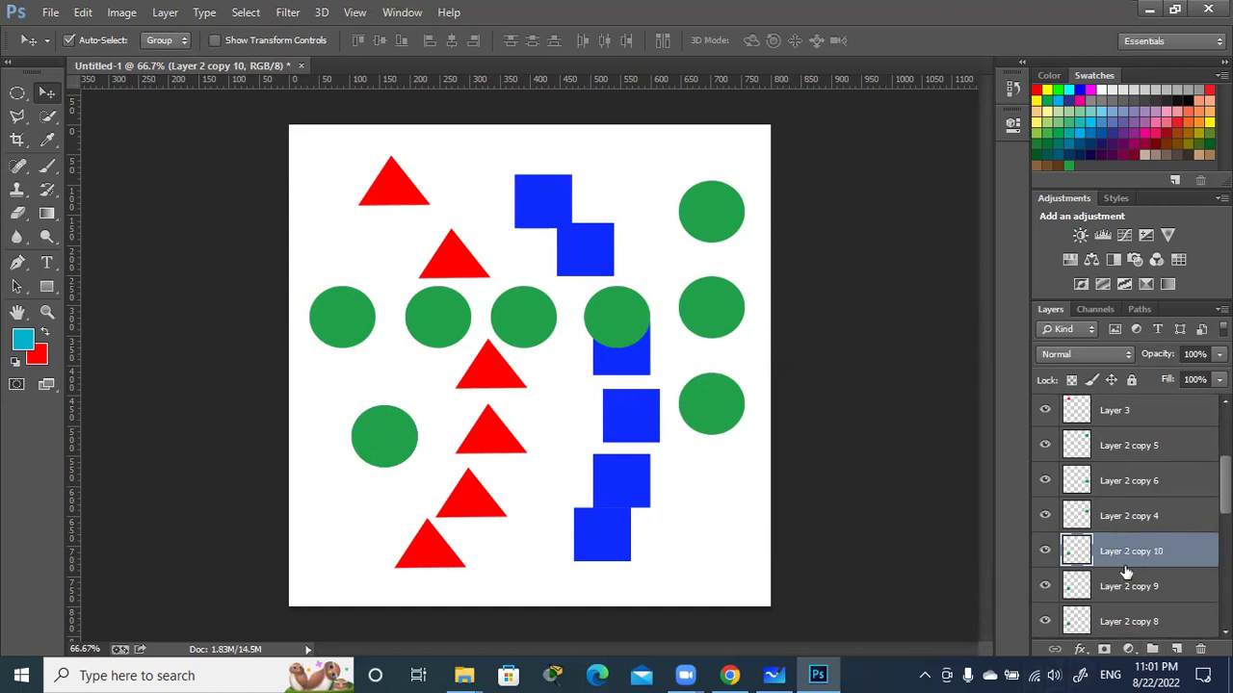
mouse_move(378, 437)
left_mouse_down()
mouse_move(350, 386)
mouse_move(318, 553)
left_mouse_up()
left_click_drag(376, 445, 374, 510)
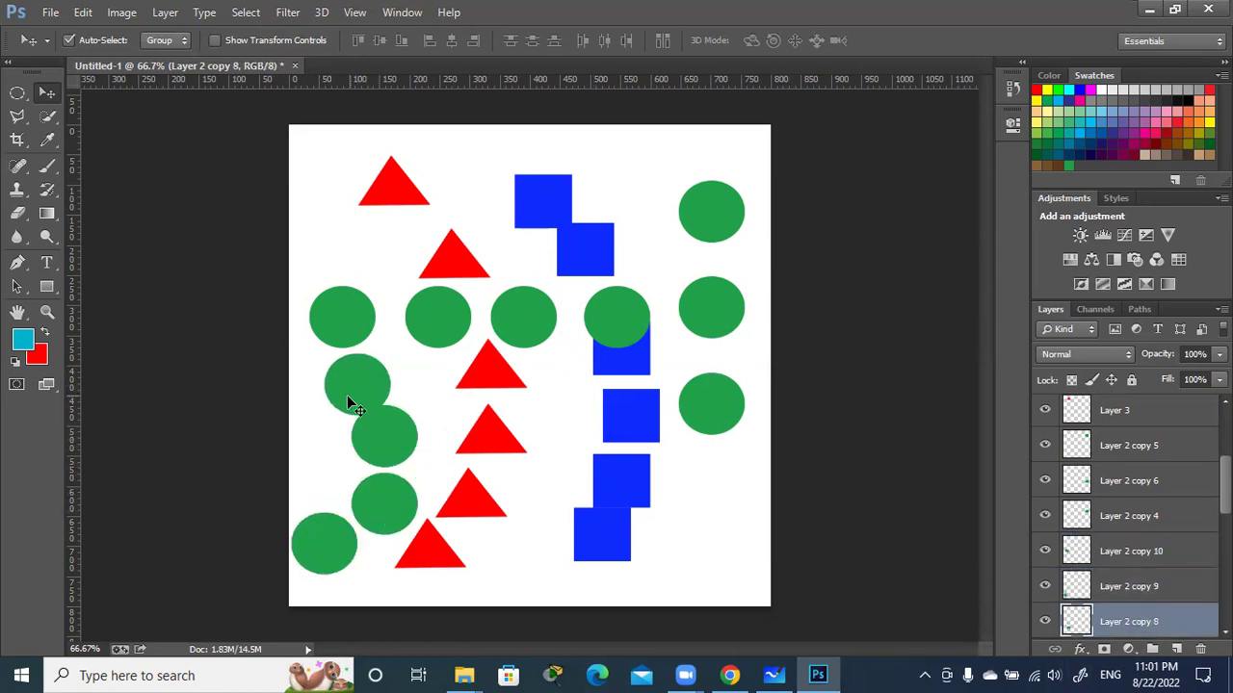
left_click_drag(349, 402, 314, 396)
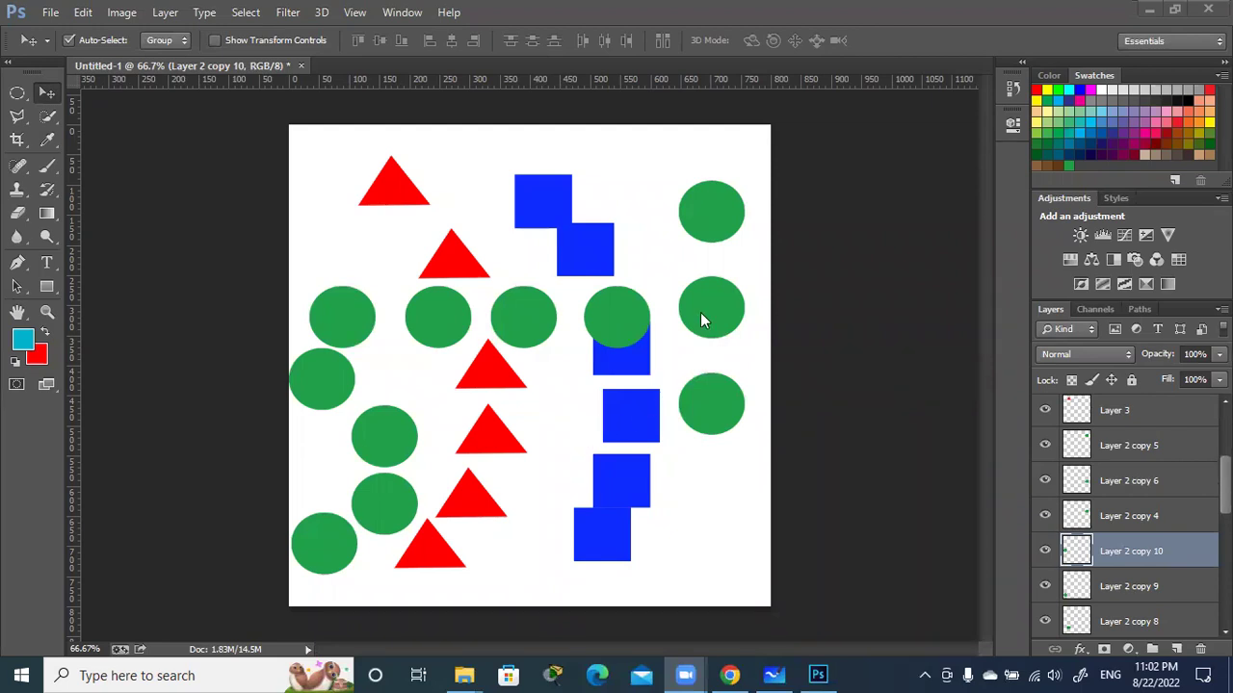
- Move the top blue square up-left and duplicate it to the right and left
left_click(814, 258)
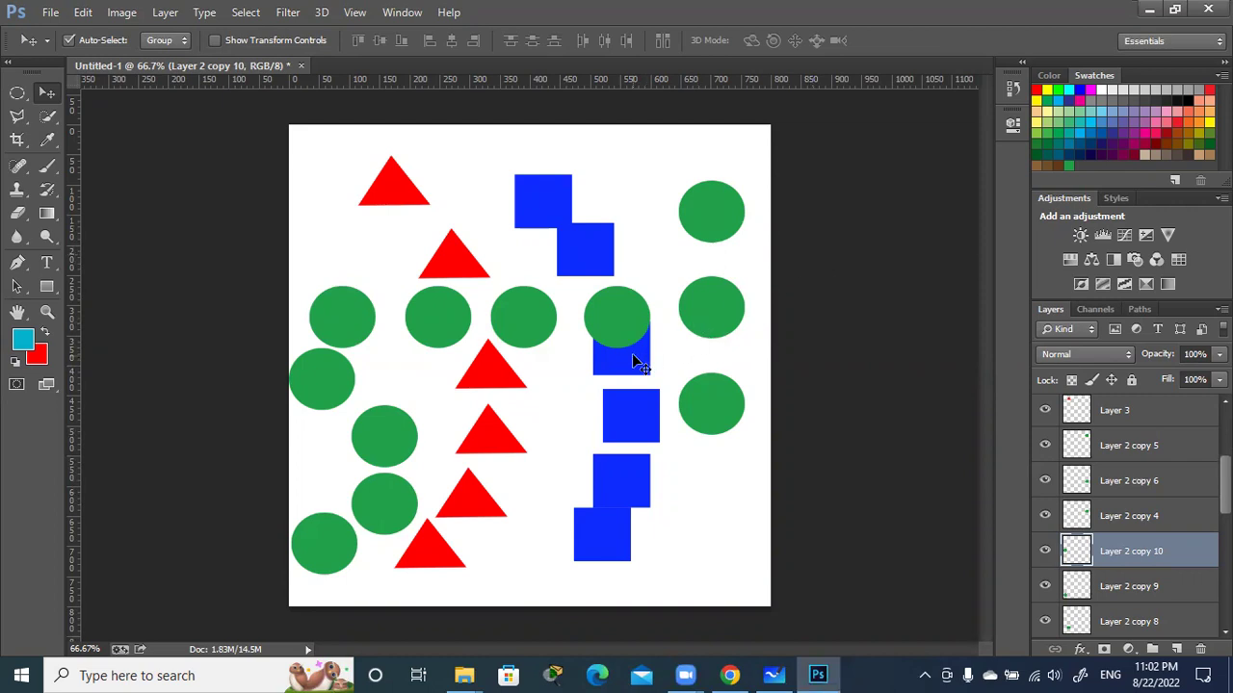
left_click_drag(535, 198, 498, 183)
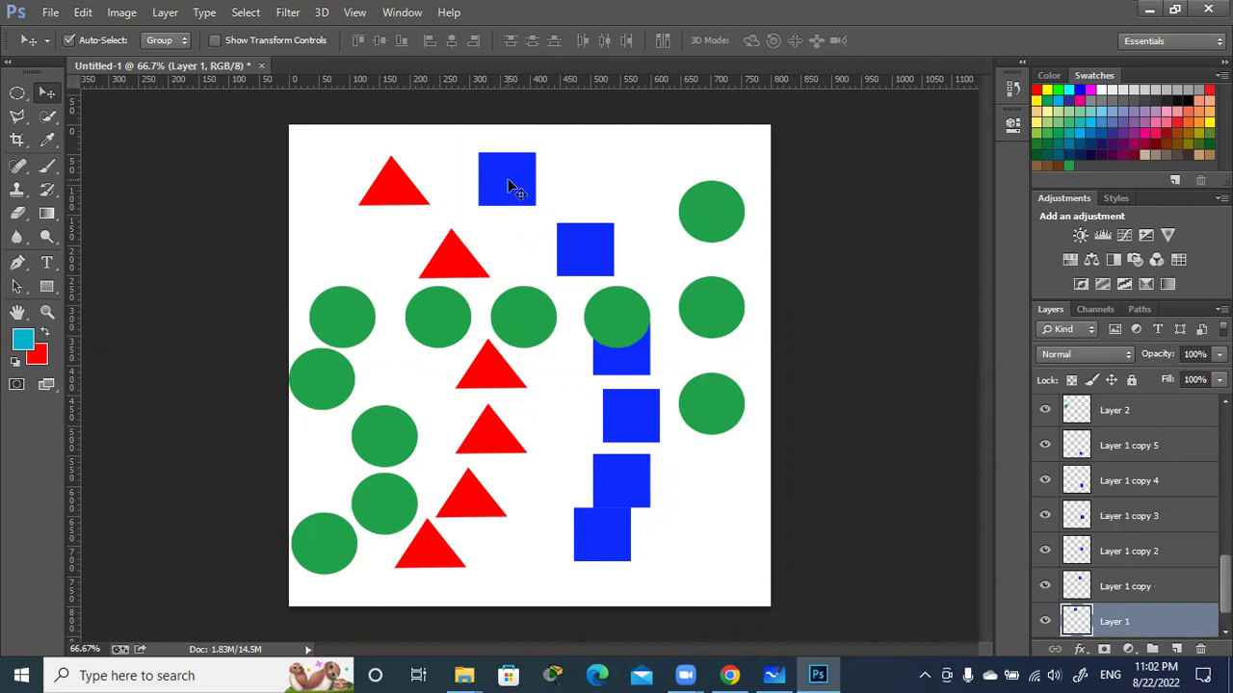
left_click_drag(515, 184, 611, 173)
left_click_drag(575, 242, 497, 246)
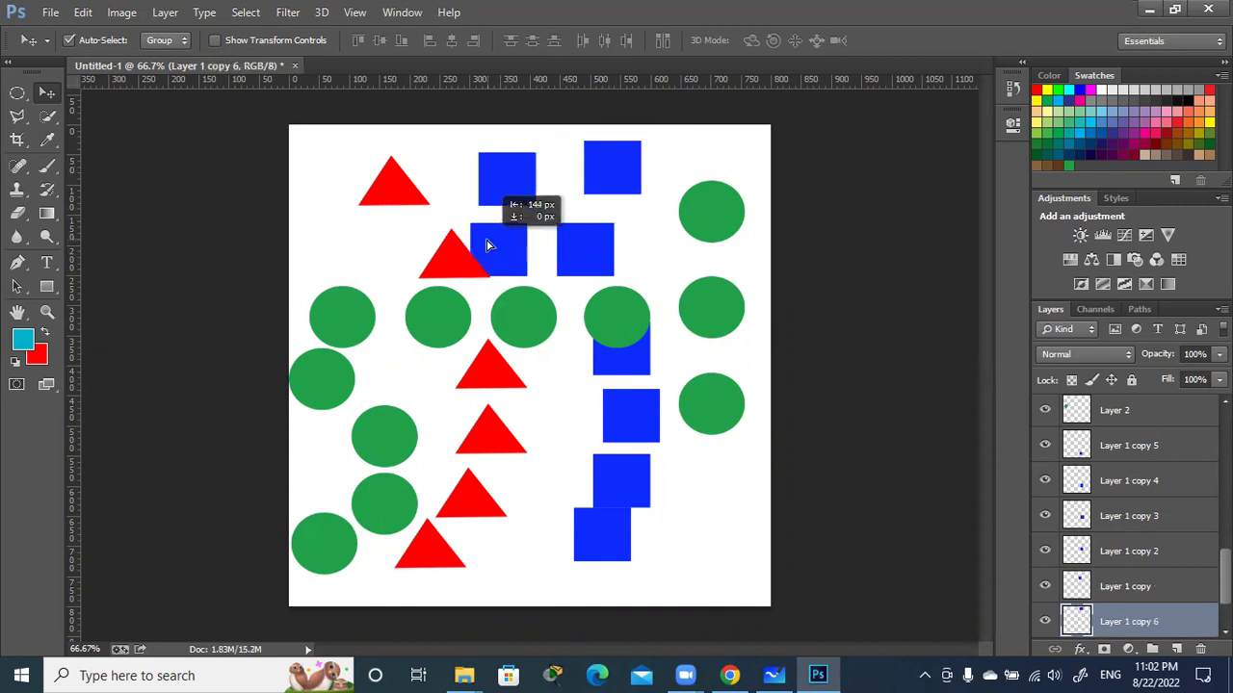
- Turn on Auto-Select and duplicate the red triangles into a cluster at the upper left
left_click_drag(429, 269, 343, 255)
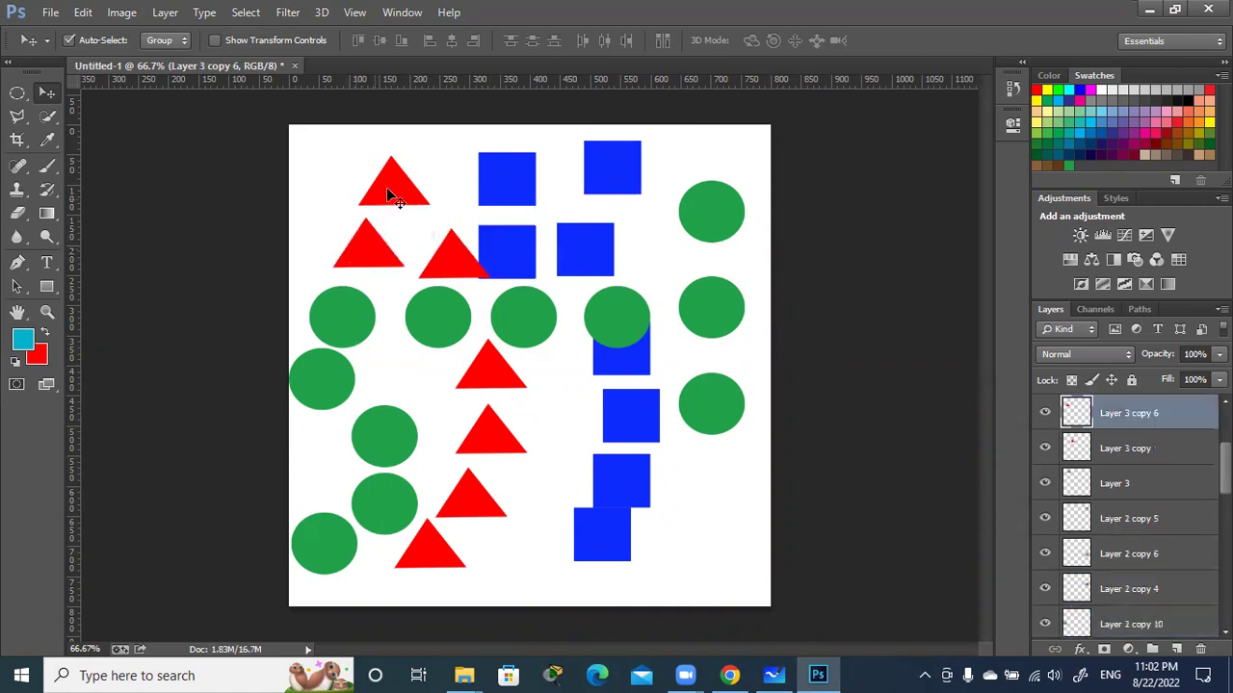
left_click(68, 39)
left_click_drag(394, 178, 441, 152)
left_click_drag(387, 183, 338, 173)
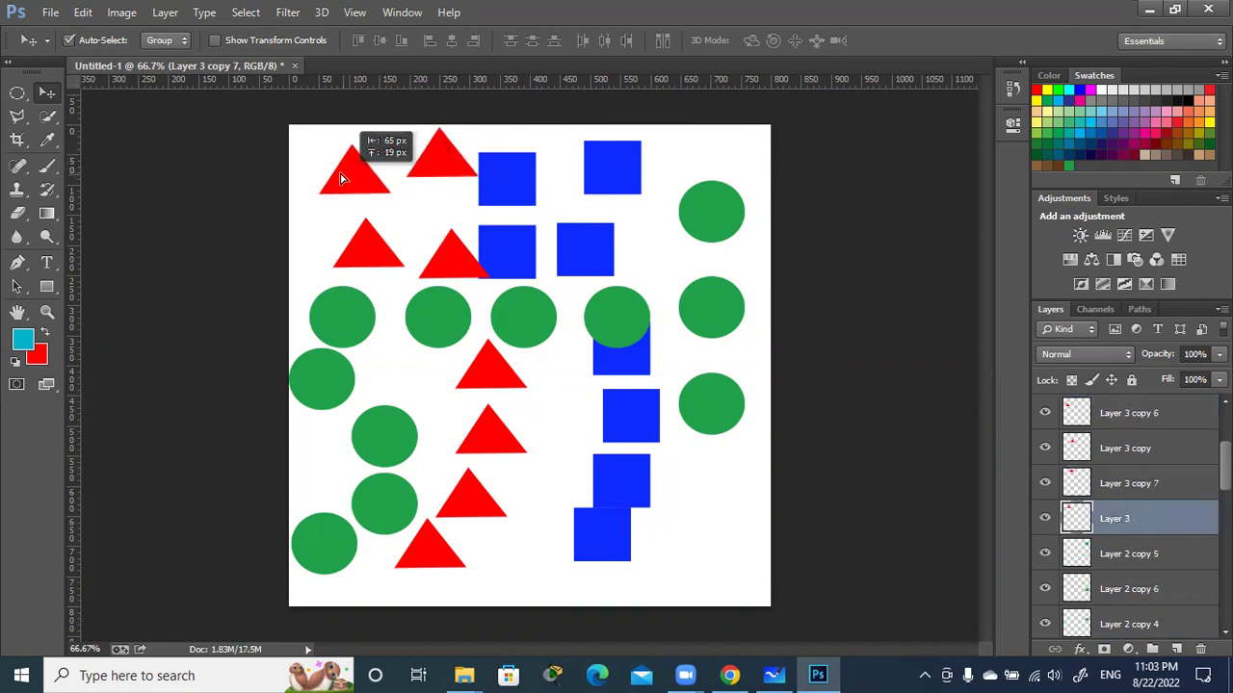
left_click_drag(375, 242, 356, 243)
left_click_drag(445, 254, 415, 248)
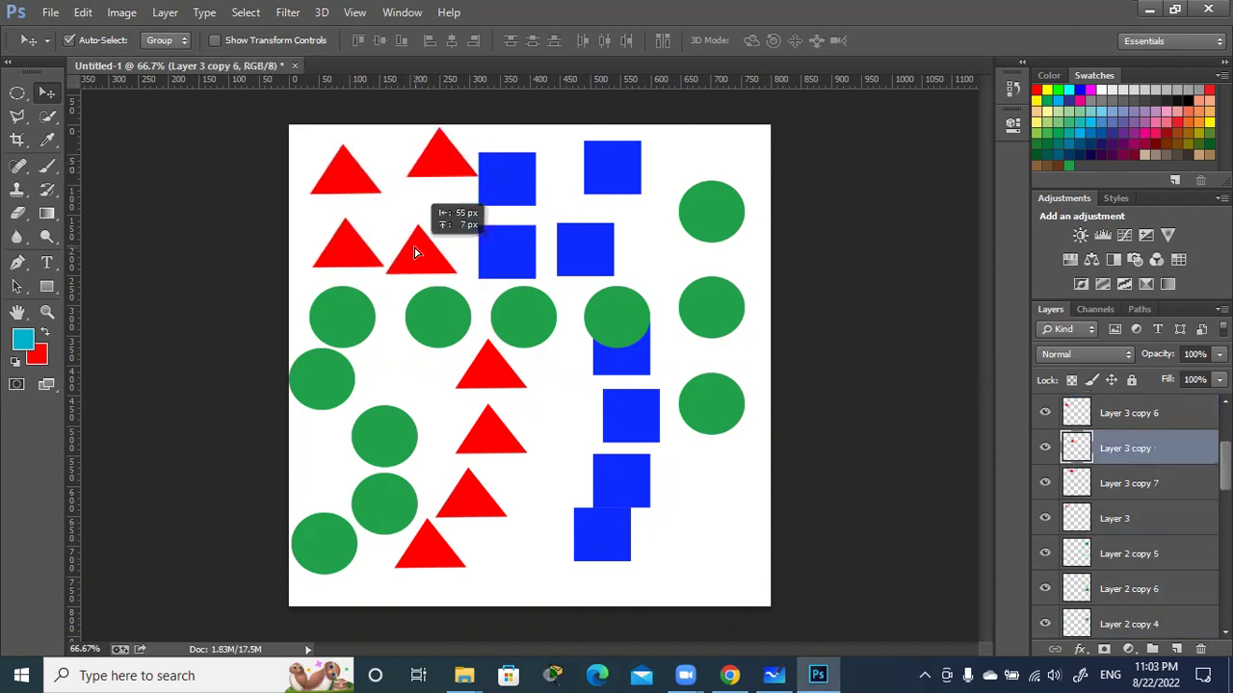